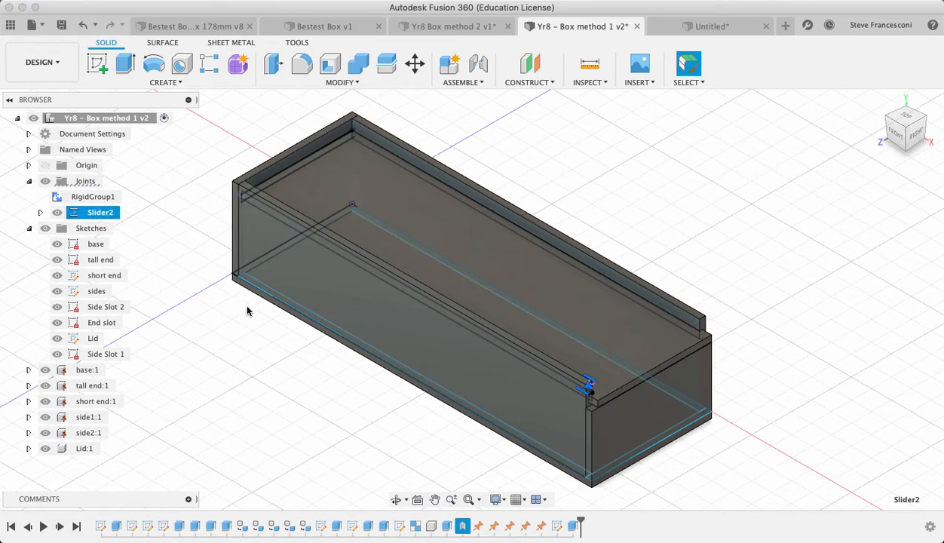
Step: Preview the lid's sliding motion along the box through its slider joint
click(590, 389)
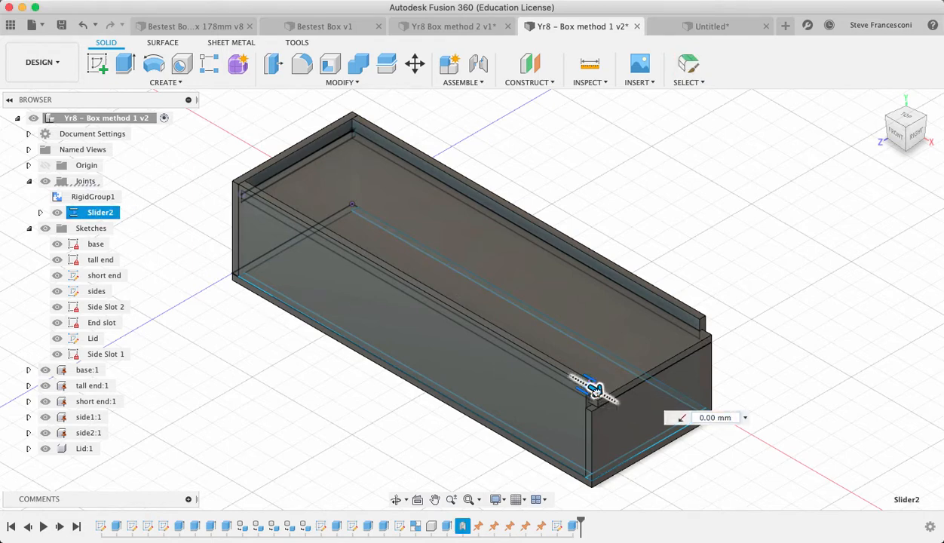
drag(596, 391, 563, 378)
drag(626, 397, 596, 385)
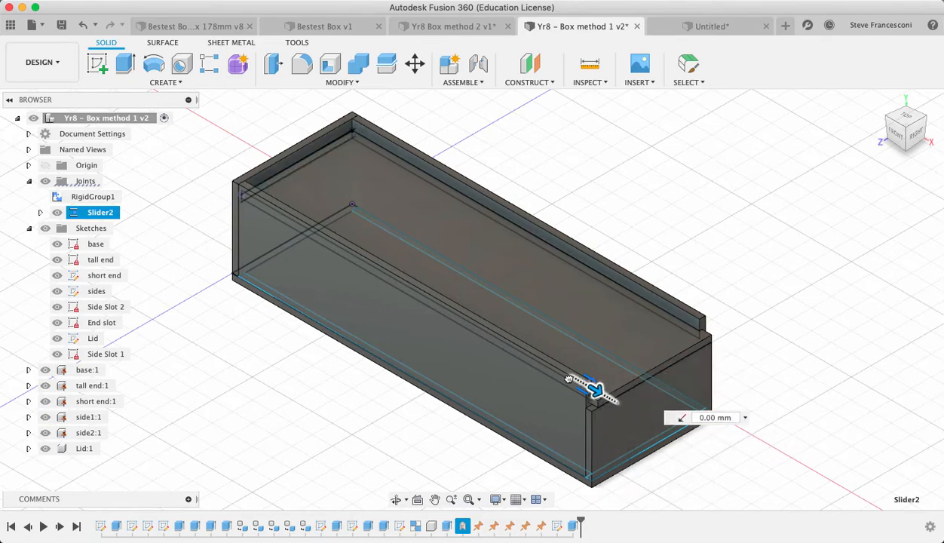
Step: Switch to the Yr8 Box method 2 design and examine its lid groove, open end and base from several angles
click(440, 28)
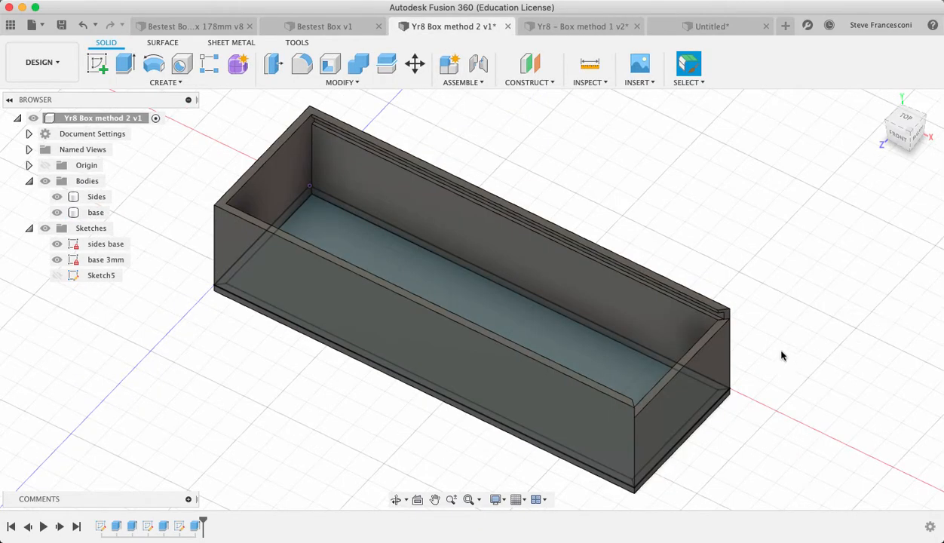
scroll(708, 349, up, 5)
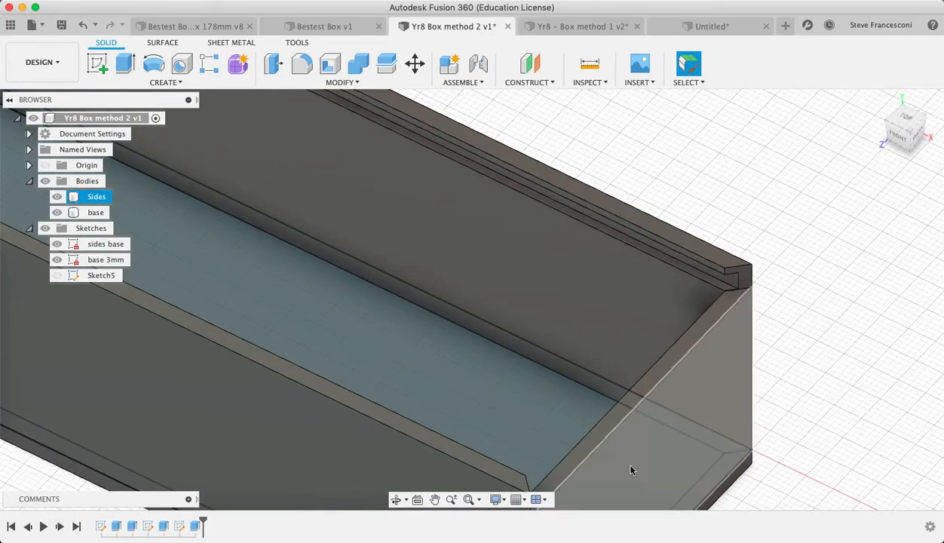
scroll(617, 454, up, 2)
scroll(678, 368, down, 5)
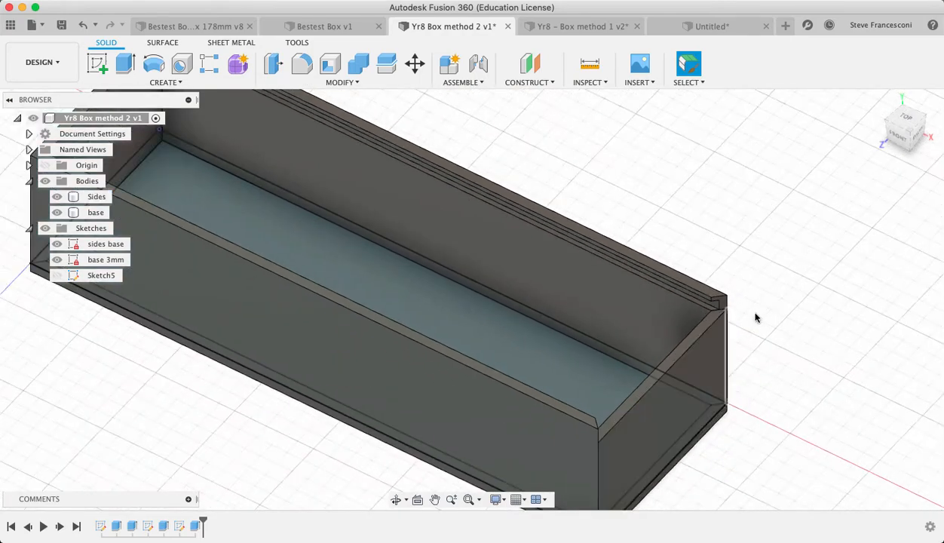
mouse_move(896, 132)
mouse_down()
mouse_move(842, 134)
mouse_move(890, 134)
mouse_move(851, 134)
mouse_up()
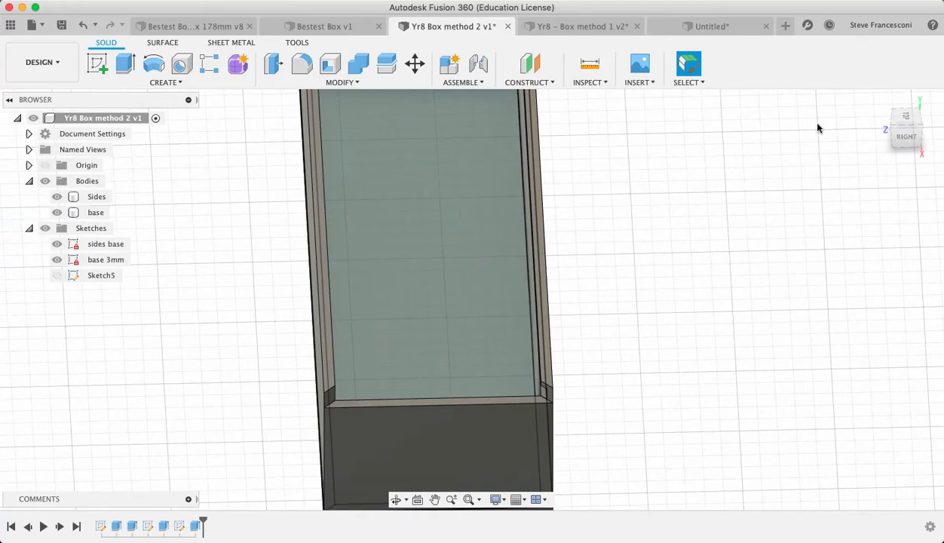
drag(892, 128, 903, 128)
scroll(707, 249, down, 4)
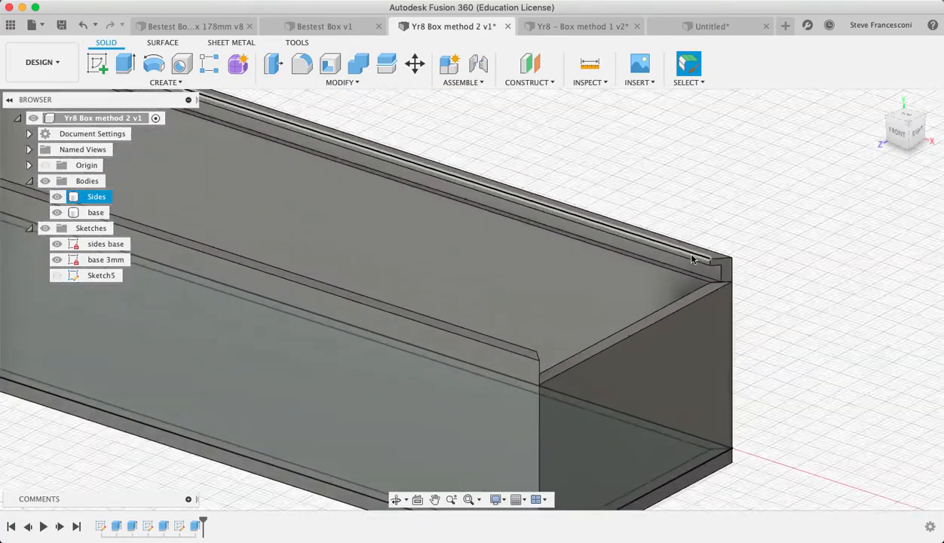
scroll(707, 249, up, 3)
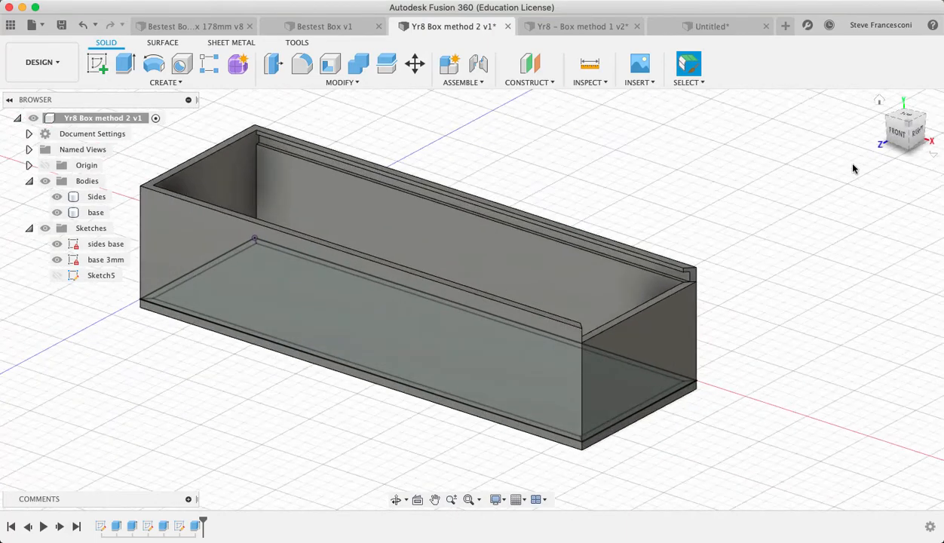
drag(900, 126, 900, 126)
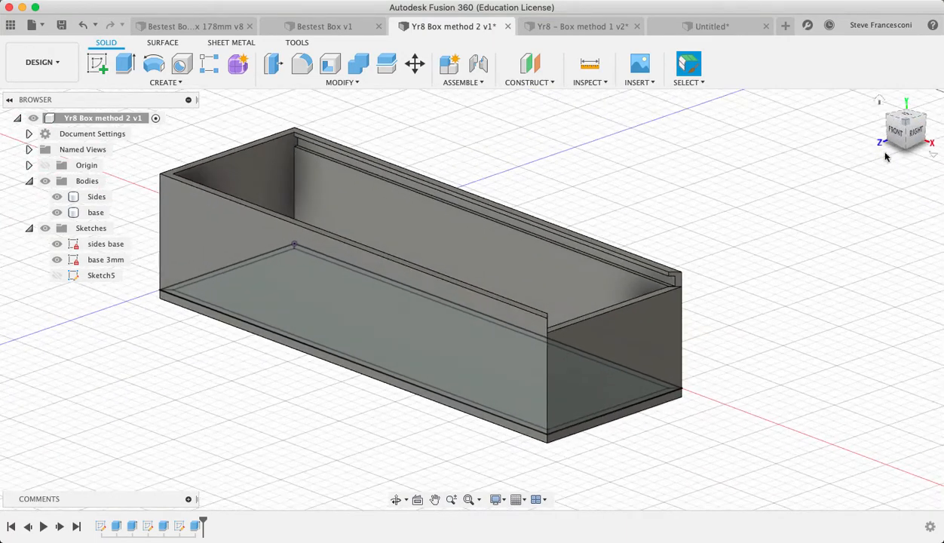
Step: Switch to the untitled design and save it as "Pencil Box Tutorial" in the Timber - Finger Joint Box location
click(705, 28)
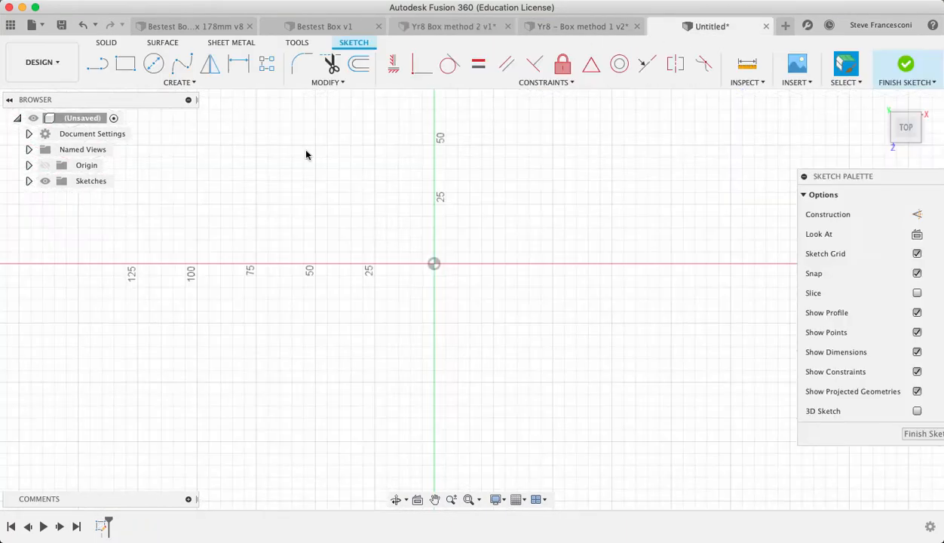
click(62, 25)
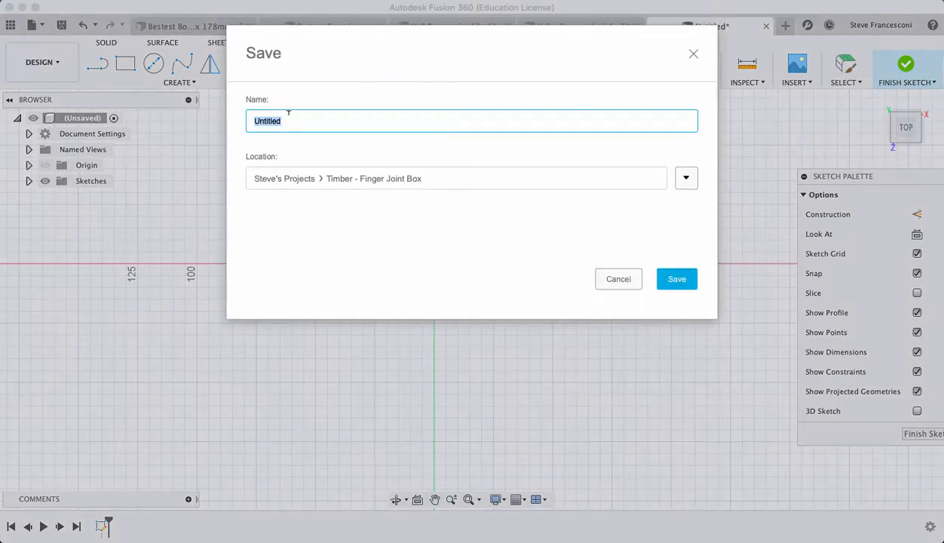
text(Pencil Box Tutoria)
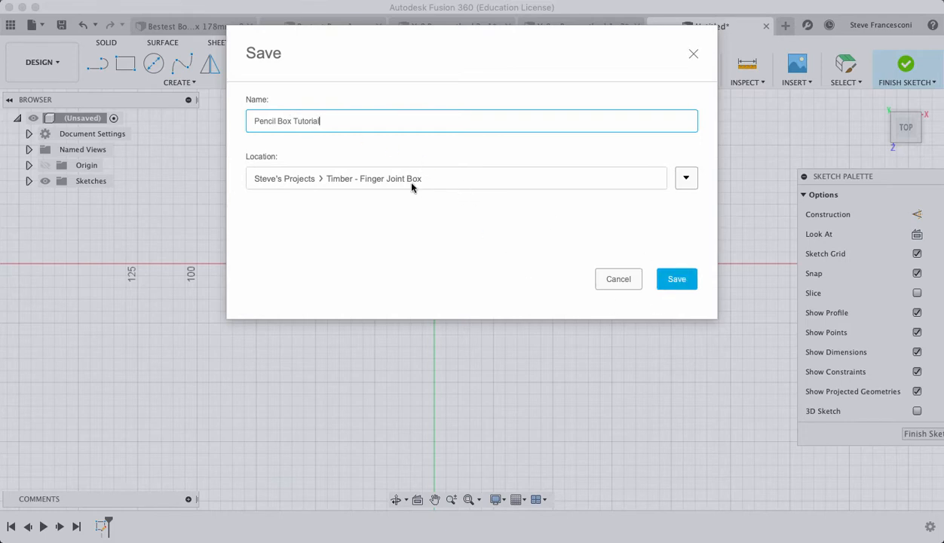
click(670, 280)
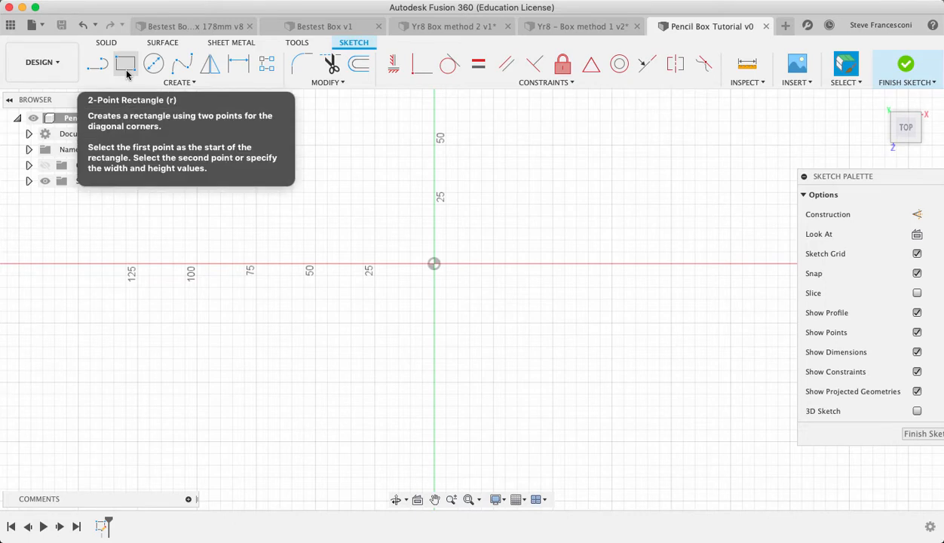
Step: Sketch a two-point rectangle from the origin, 60 mm high and 180 mm wide
click(183, 82)
mouse_move(169, 110)
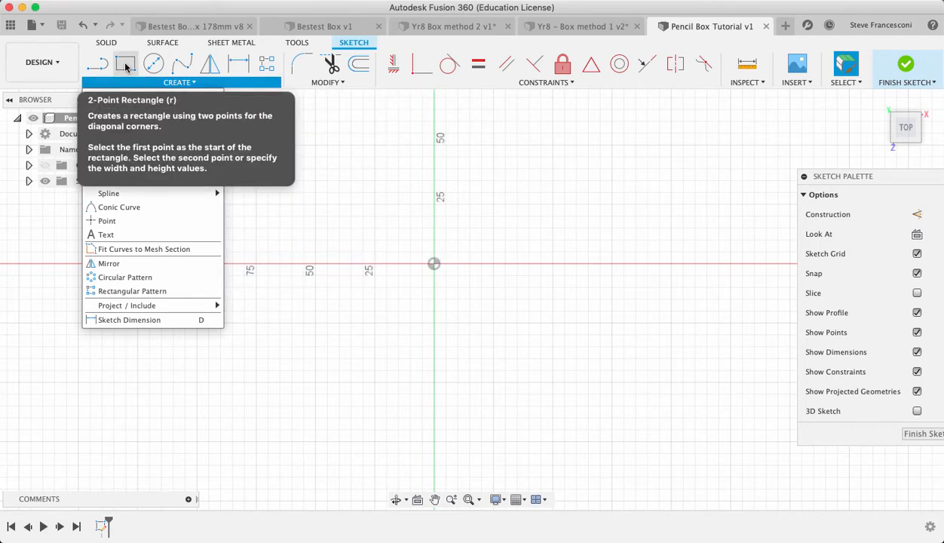
click(126, 66)
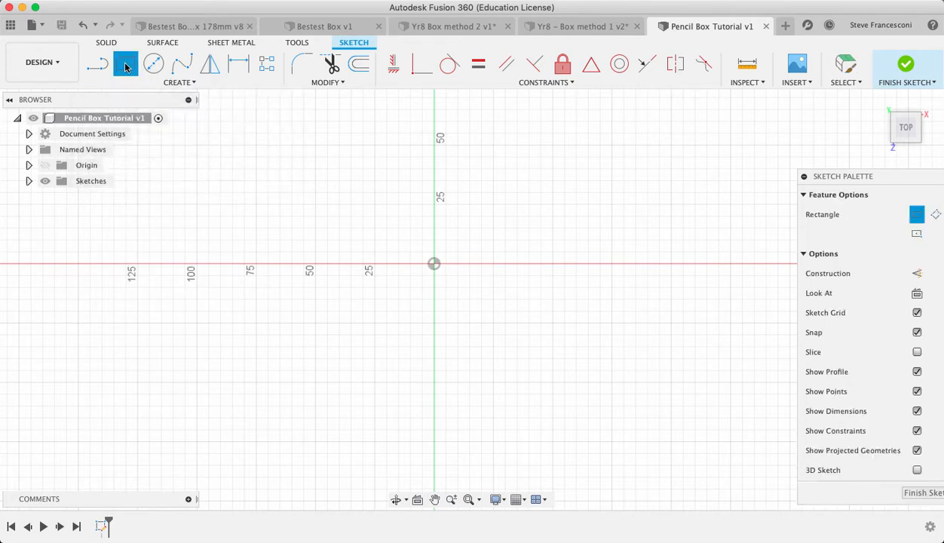
click(433, 263)
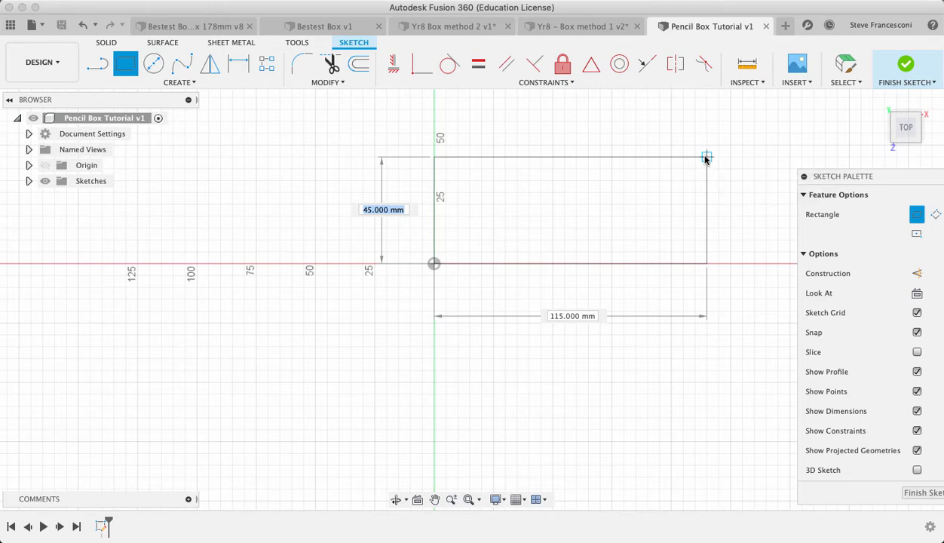
text(60)
key(Tab)
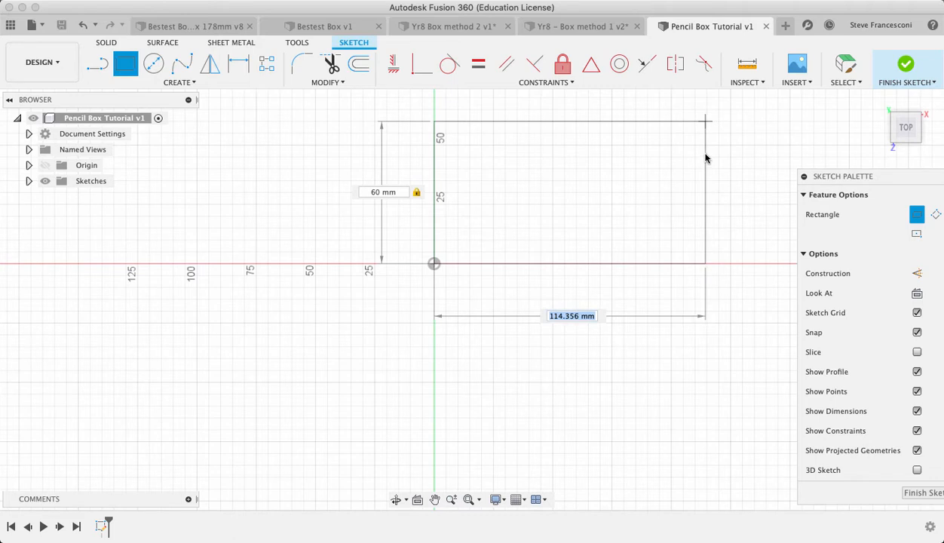
text(180)
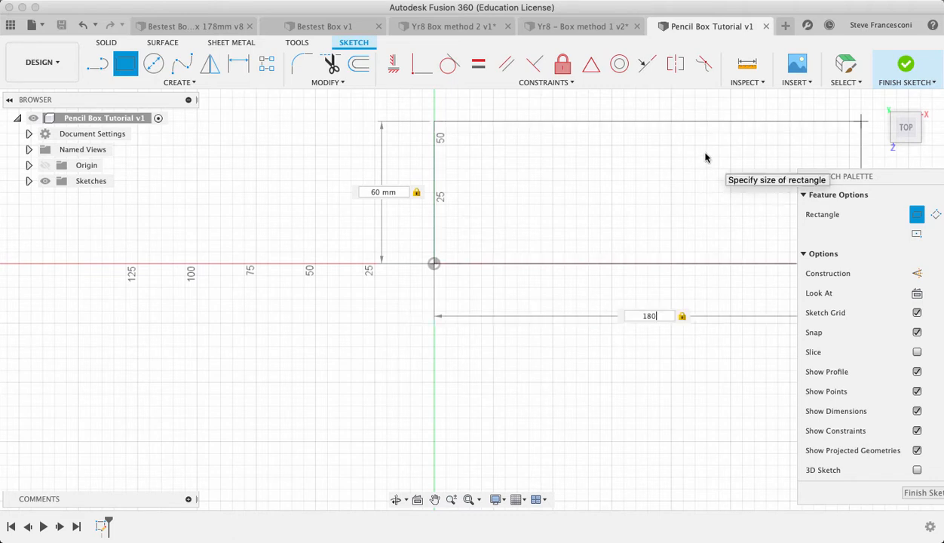
key(Return)
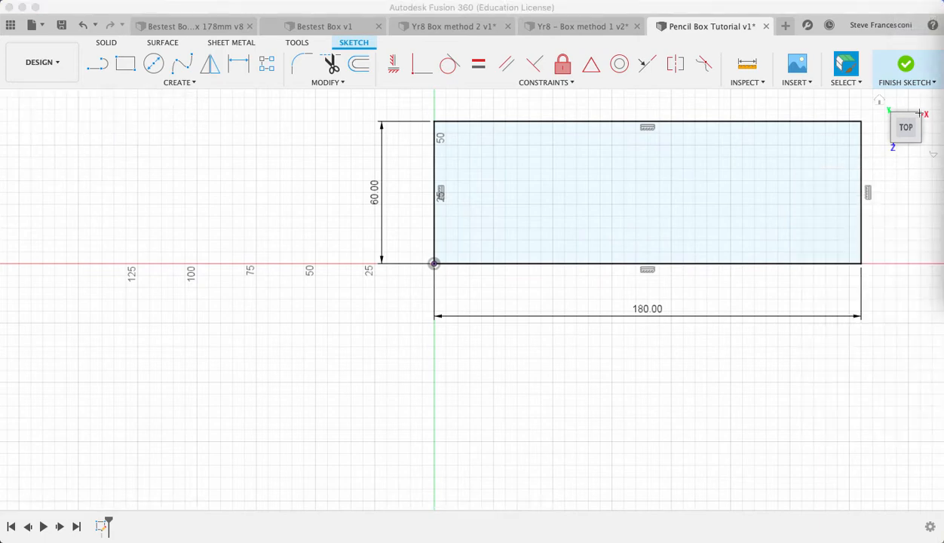
Step: Bring the box reference image into view, check its dimensions, and return to the rectangle sketch
mouse_move(943, 10)
mouse_down()
mouse_move(645, 9)
mouse_move(557, 20)
mouse_up()
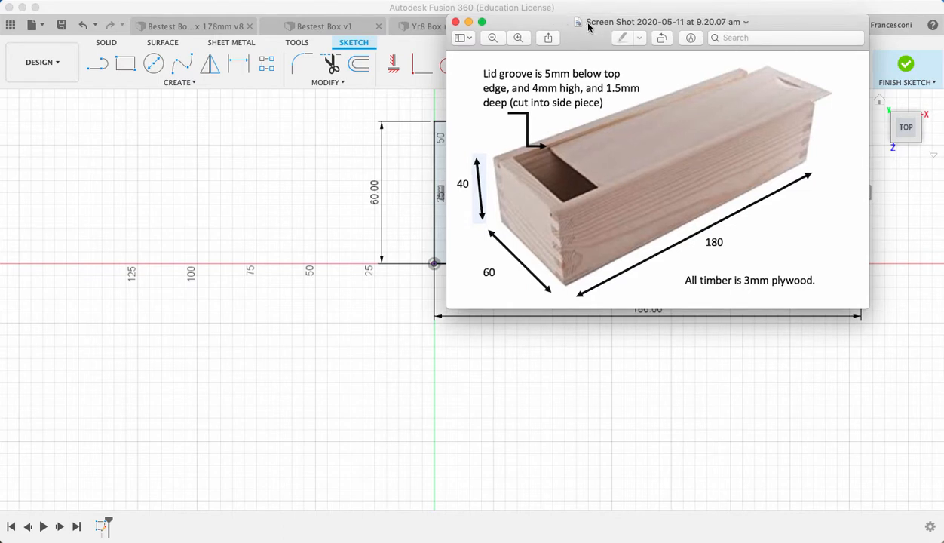
click(588, 25)
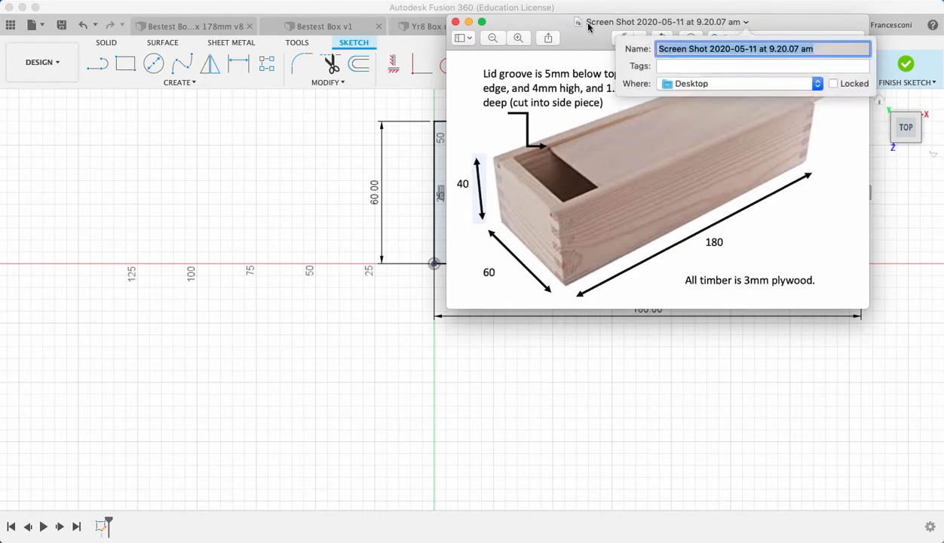
click(564, 25)
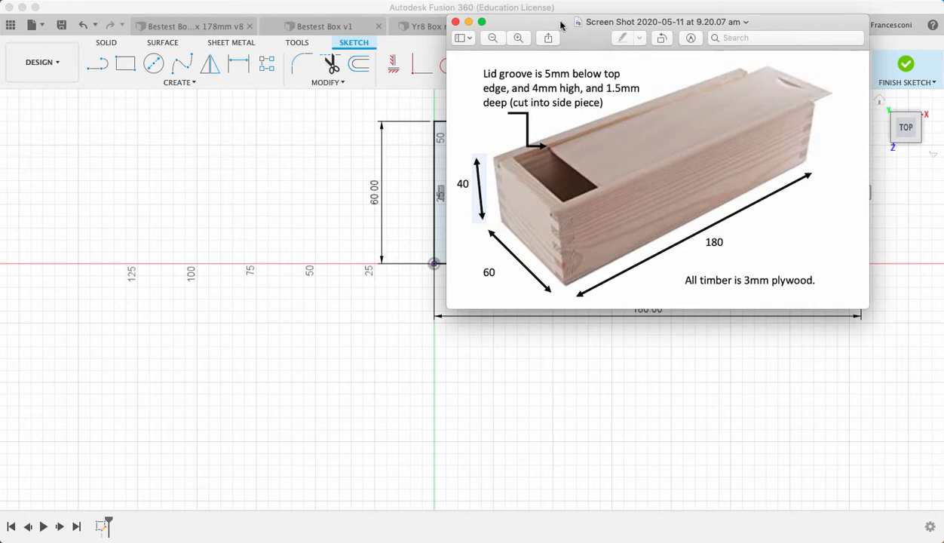
drag(560, 26, 684, 5)
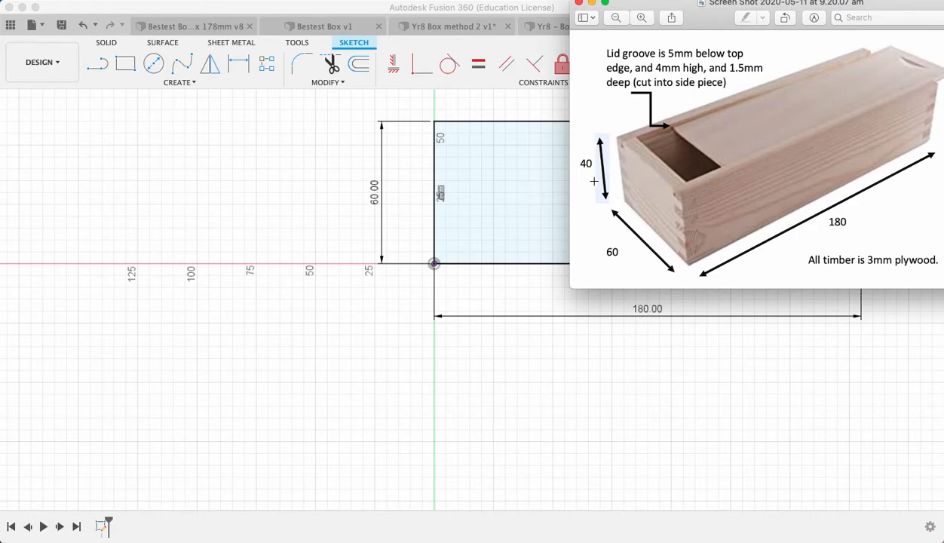
drag(635, 5, 943, 0)
click(324, 251)
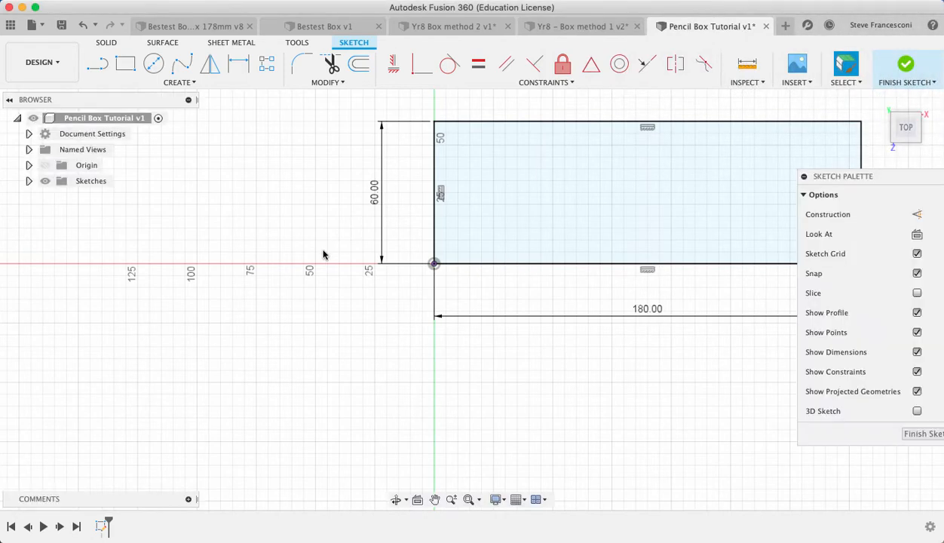
Step: Examine the rectangle sketch by panning, orbiting and zooming around it, including from the home view
mouse_move(628, 190)
middle_down()
mouse_move(449, 247)
mouse_move(480, 257)
middle_up()
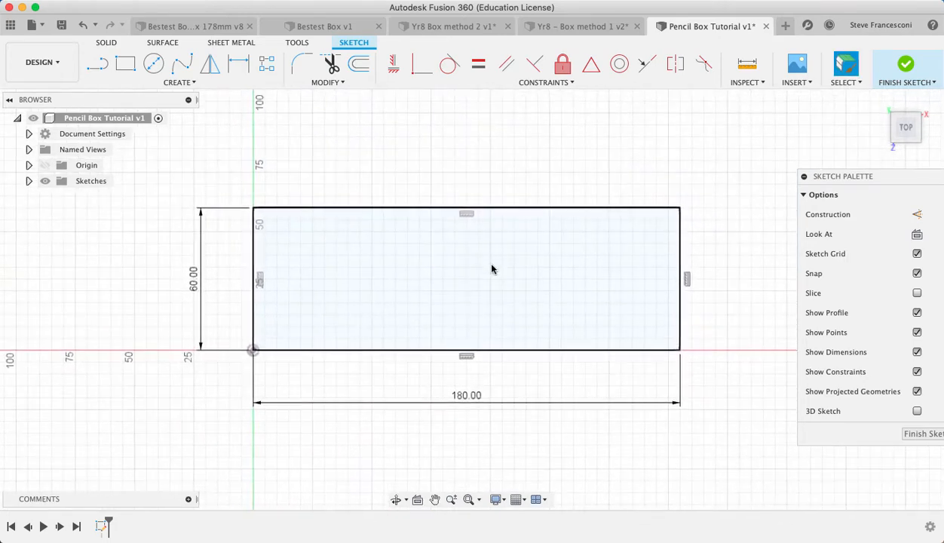
click(435, 500)
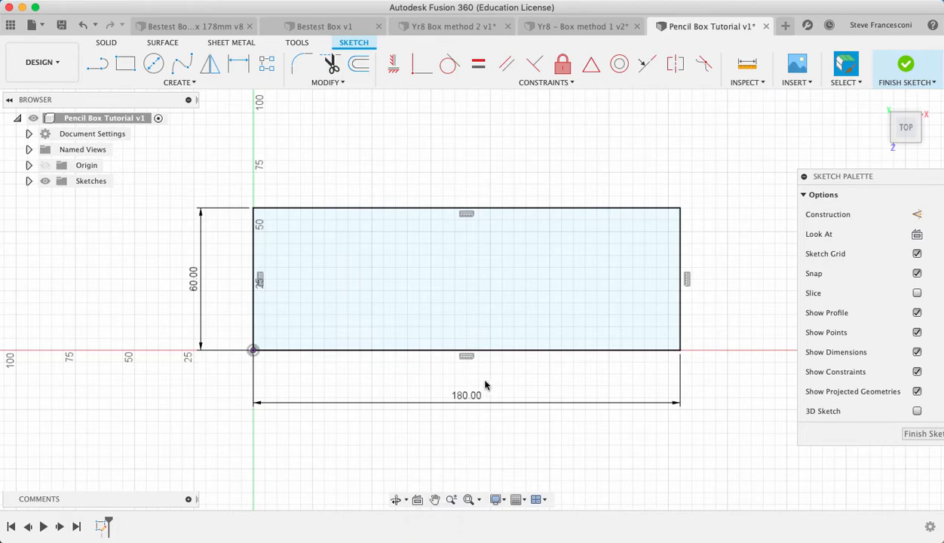
mouse_move(484, 385)
mouse_down()
mouse_move(429, 371)
mouse_move(388, 381)
mouse_move(450, 331)
mouse_move(497, 344)
mouse_move(430, 329)
mouse_move(344, 345)
mouse_move(496, 332)
mouse_move(472, 330)
mouse_up()
click(435, 500)
click(435, 500)
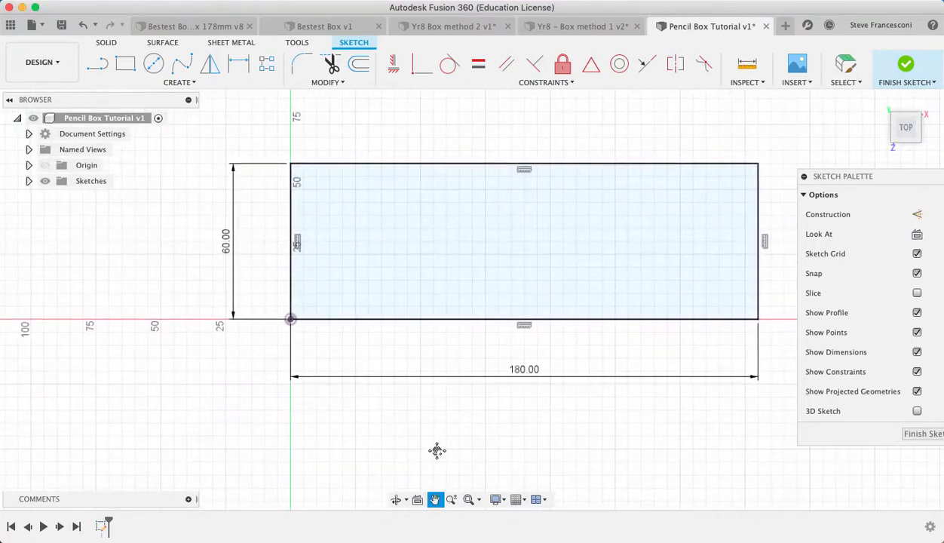
click(396, 499)
mouse_move(499, 405)
mouse_down()
mouse_move(467, 406)
mouse_move(505, 394)
mouse_move(508, 375)
mouse_move(475, 343)
mouse_move(513, 369)
mouse_up()
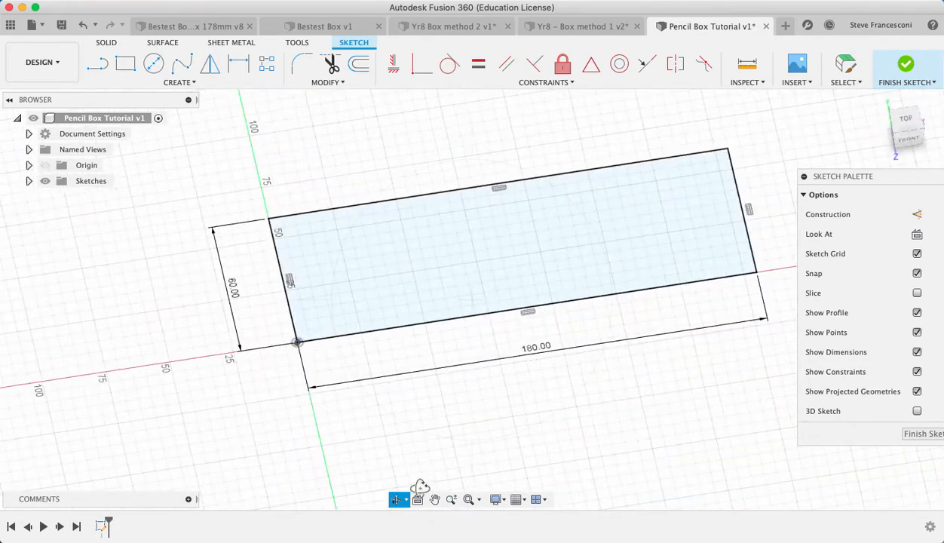
key(Escape)
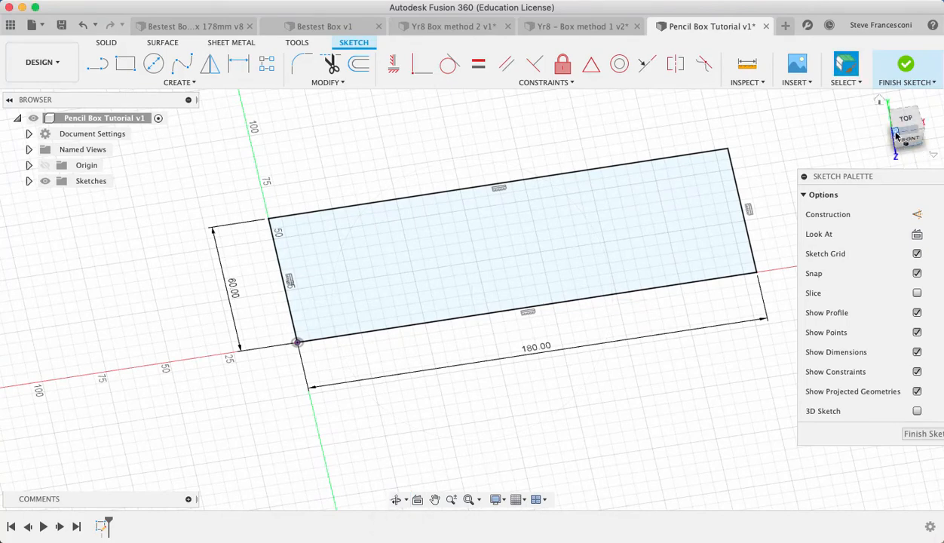
drag(895, 134, 875, 113)
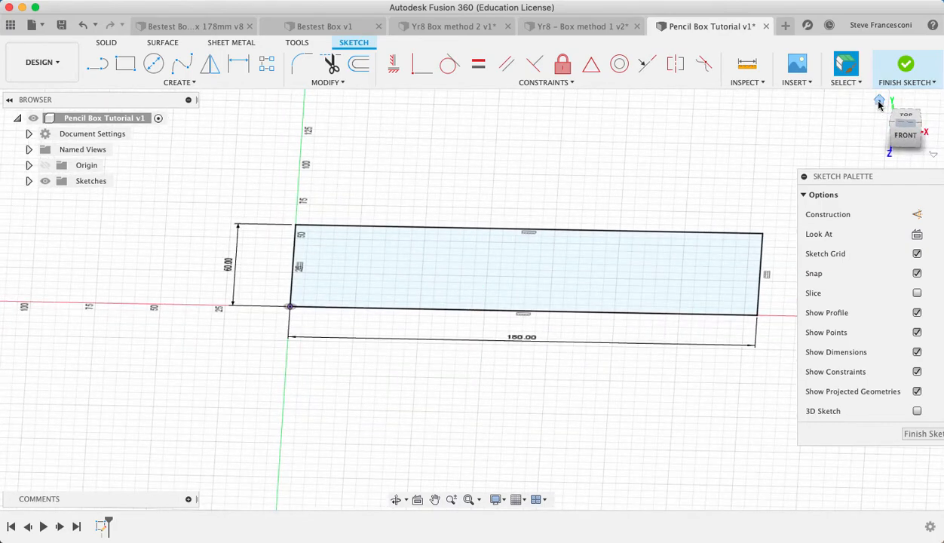
click(879, 102)
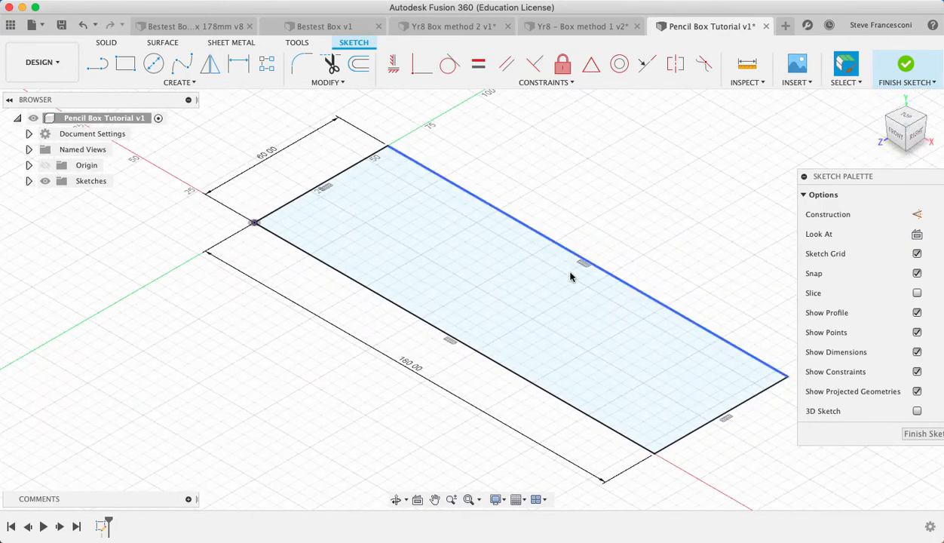
scroll(580, 291, up, 1)
scroll(580, 292, down, 3)
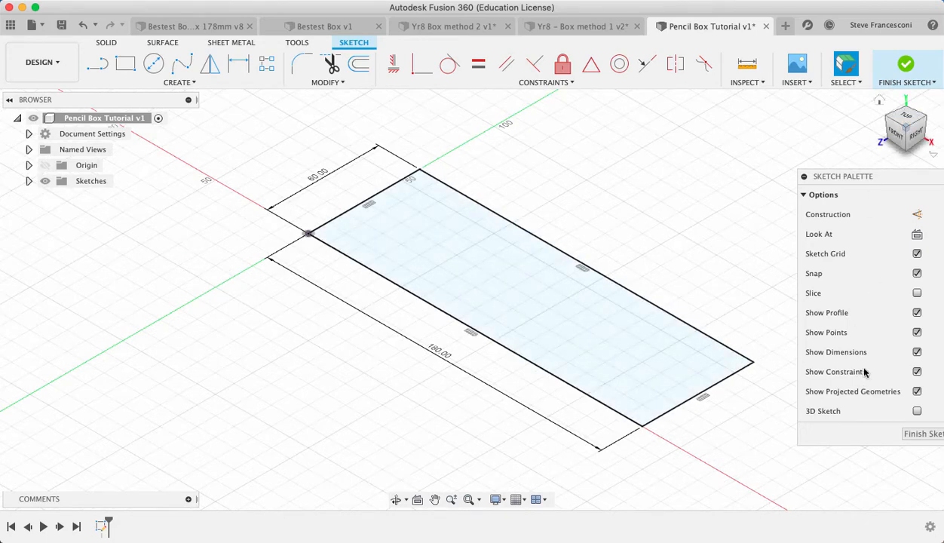
Step: Finish the rectangle sketch and hide the Sketches folder
drag(880, 179, 863, 188)
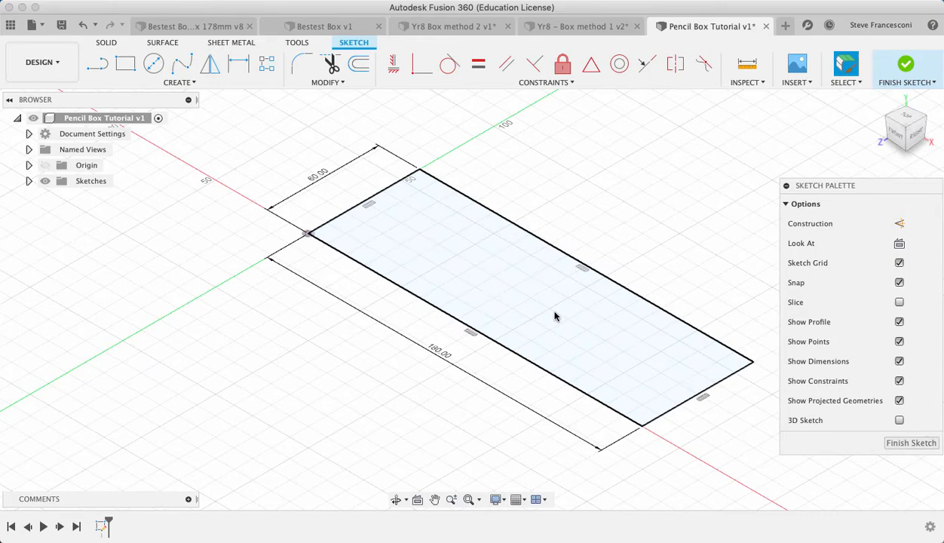
click(906, 443)
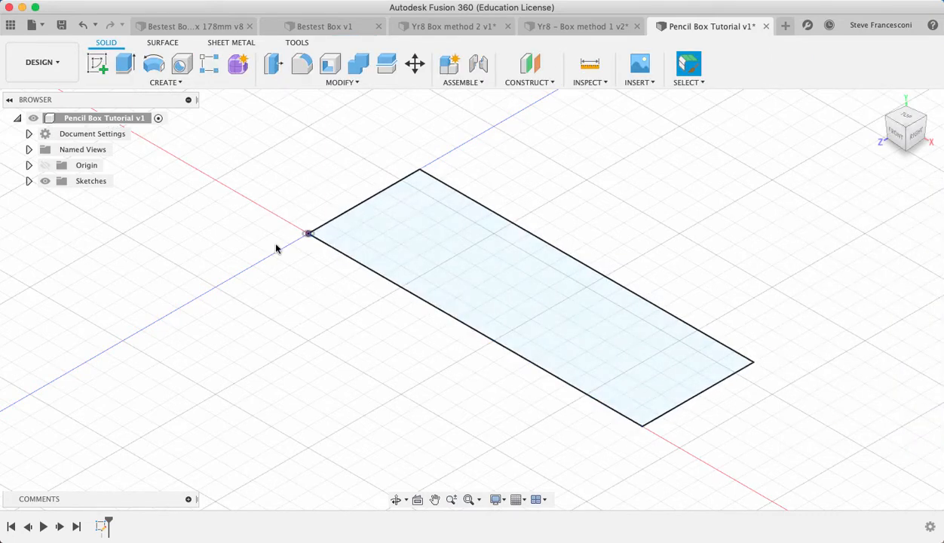
click(45, 182)
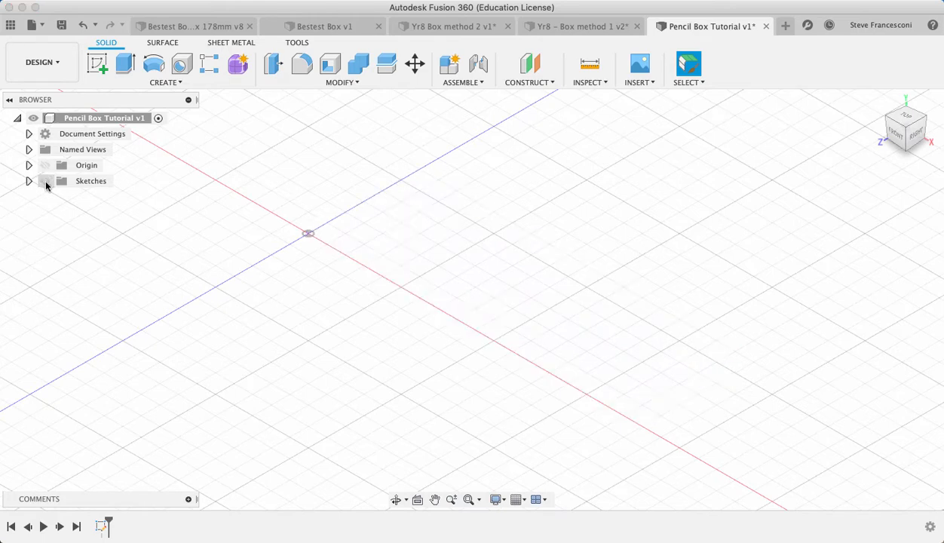
Step: Show the Sketches folder again and rename the rectangle sketch as Base
click(46, 182)
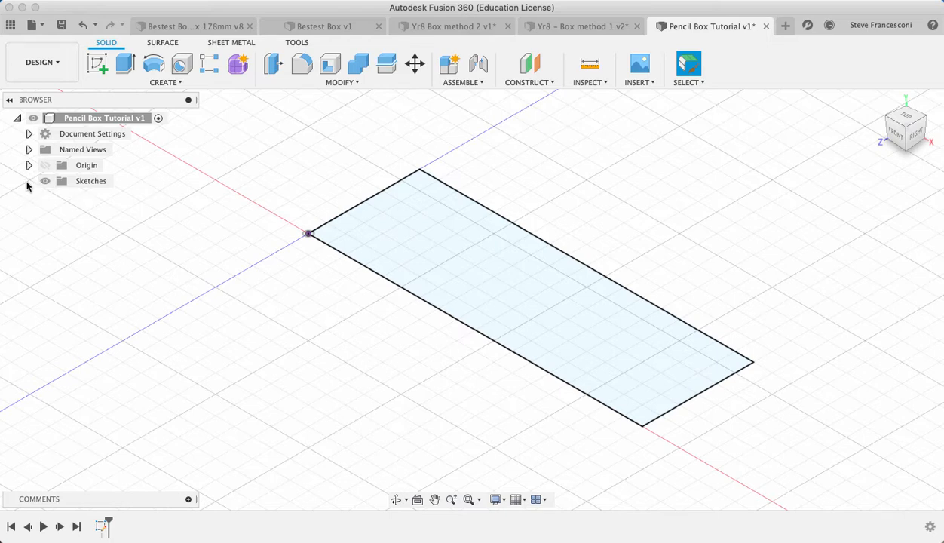
click(29, 181)
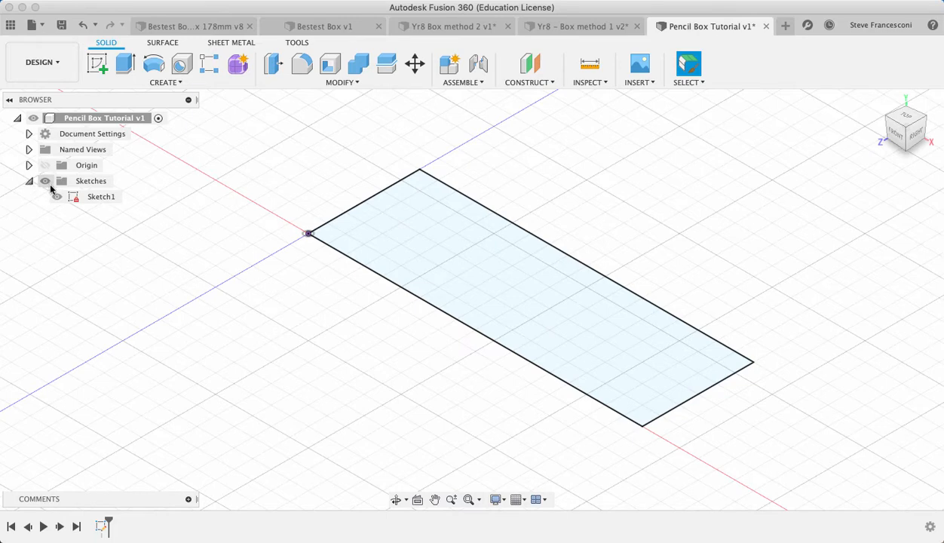
double_click(86, 199)
click(100, 196)
click(104, 196)
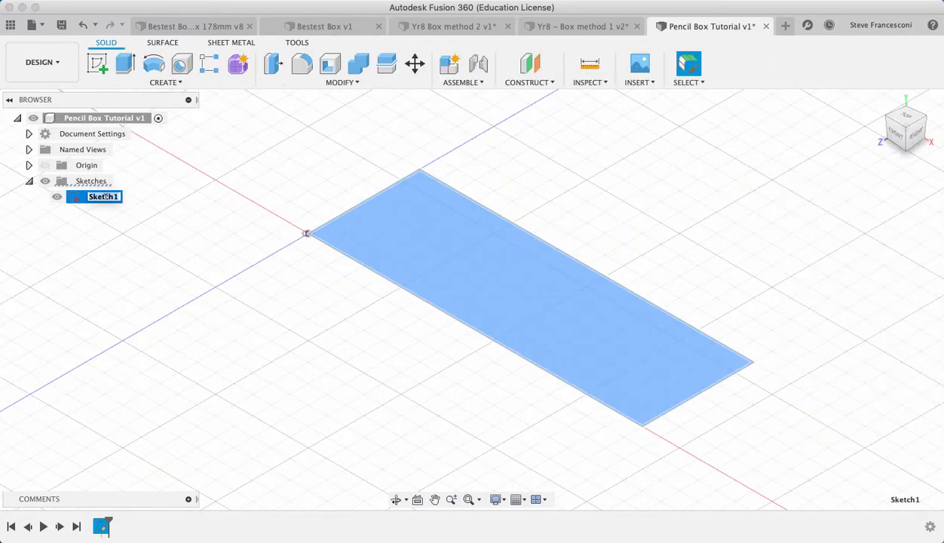
text(Base)
key(Return)
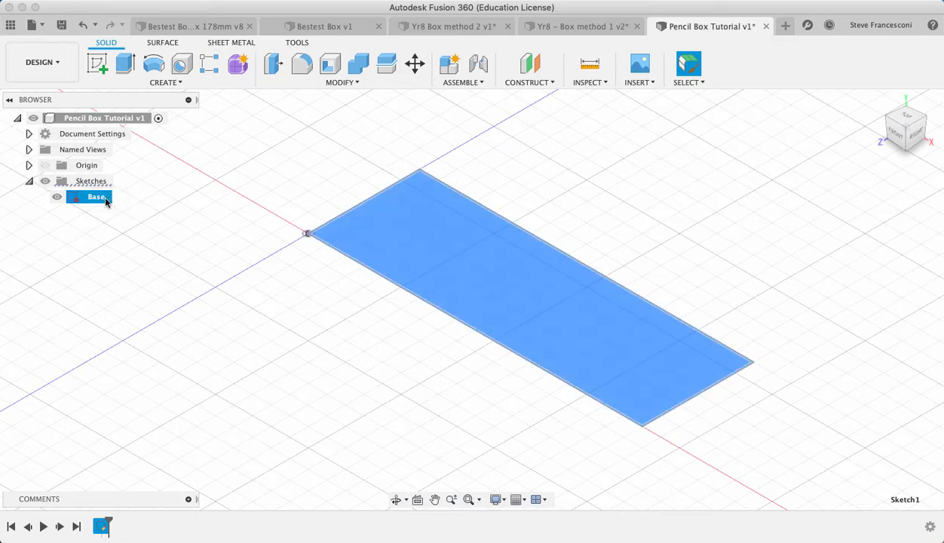
click(167, 256)
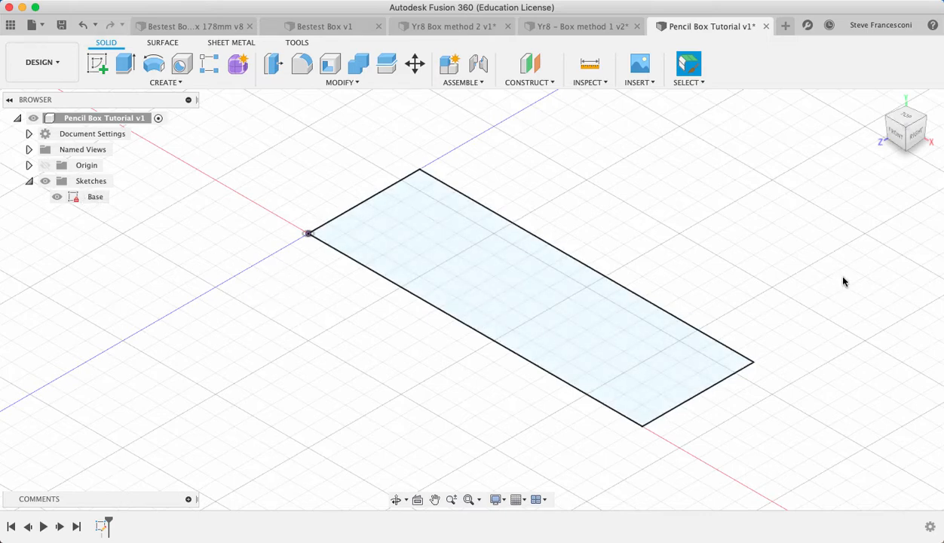
Step: Reopen the Base sketch and offset the rectangle outline 3 mm outward
drag(905, 128, 918, 129)
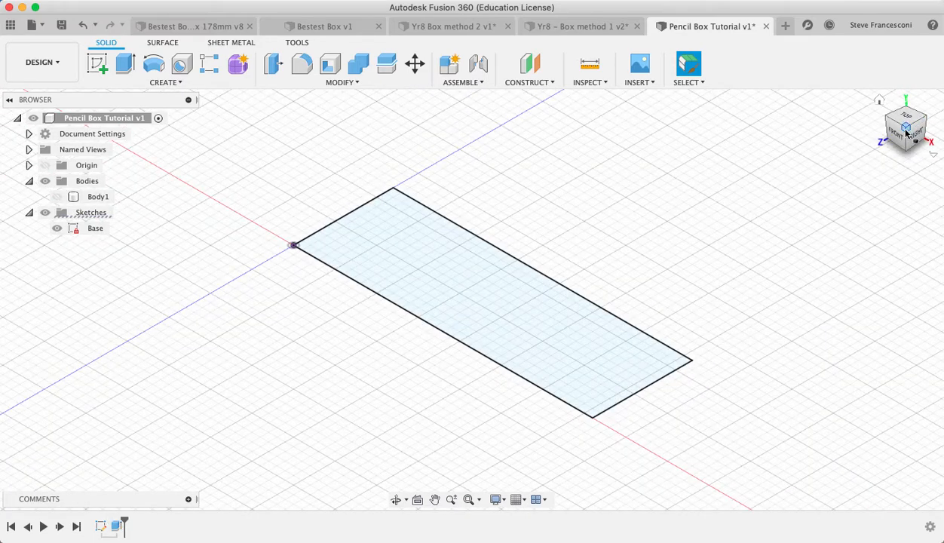
drag(905, 131, 912, 123)
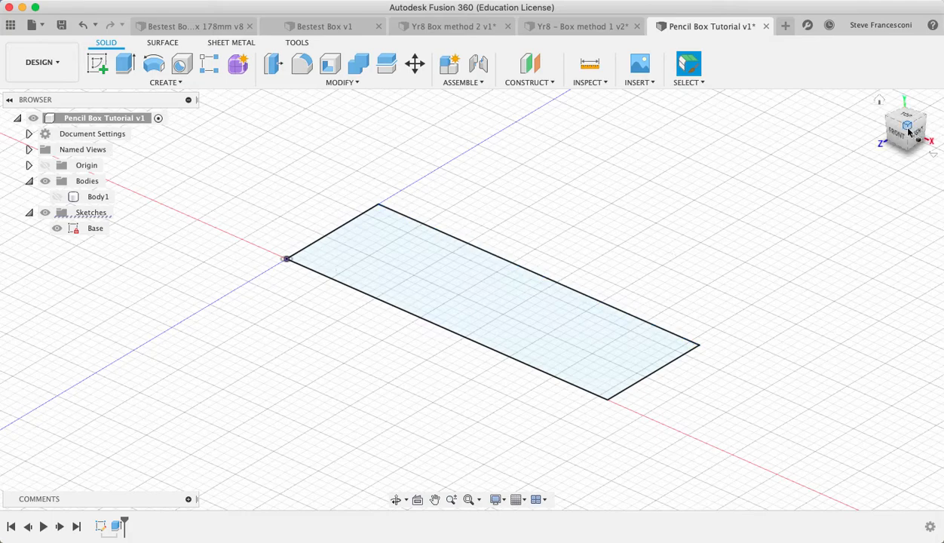
drag(901, 130, 935, 134)
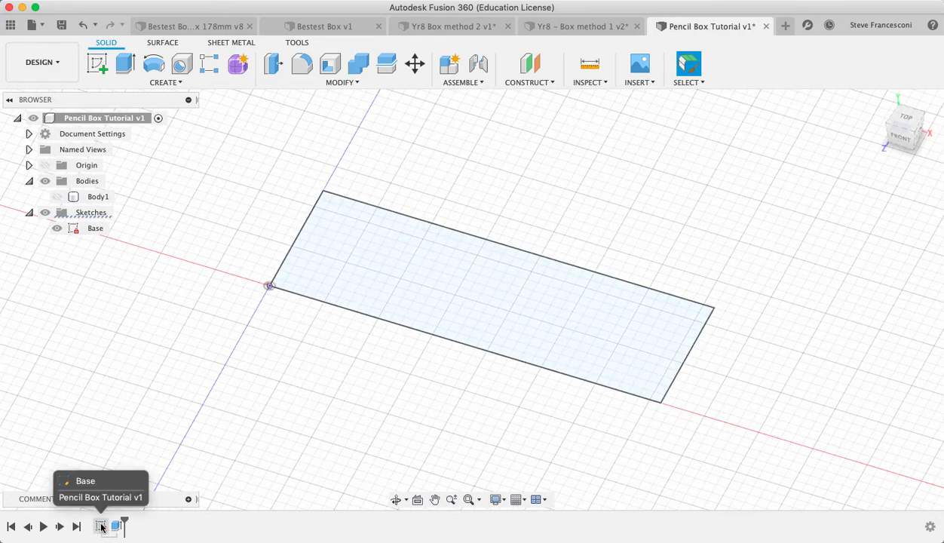
double_click(101, 526)
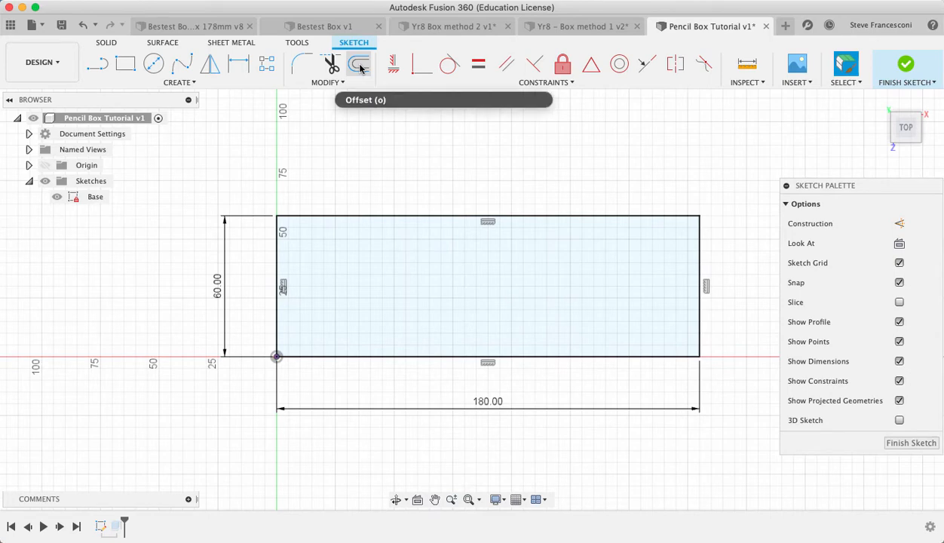
click(341, 84)
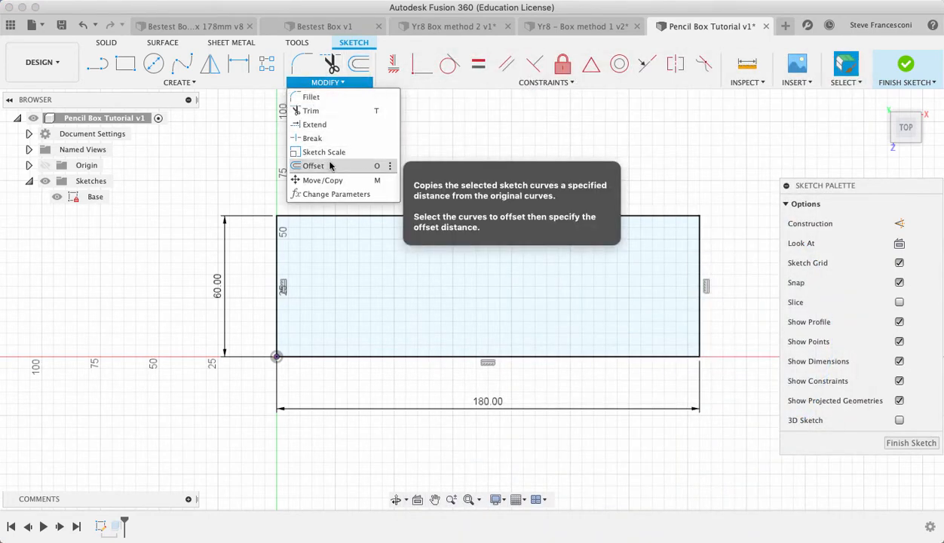
click(359, 63)
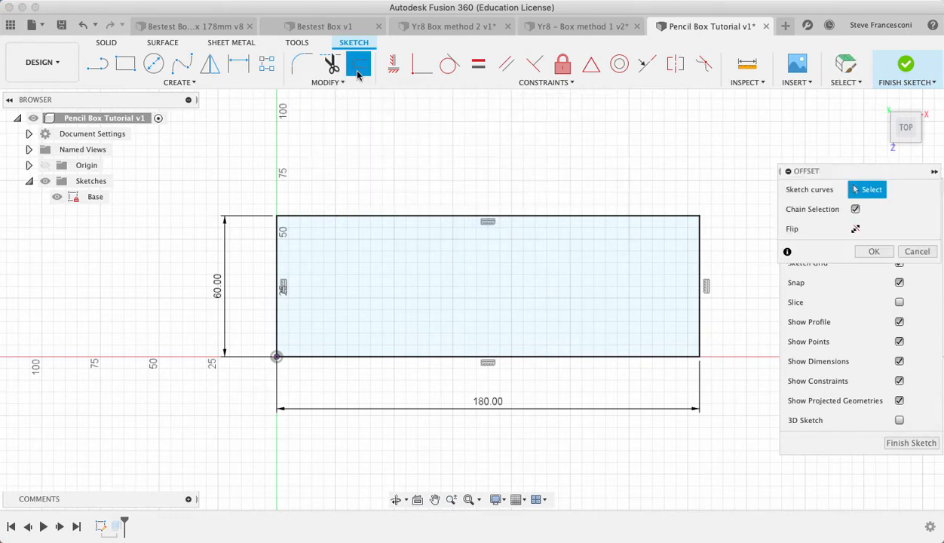
click(437, 218)
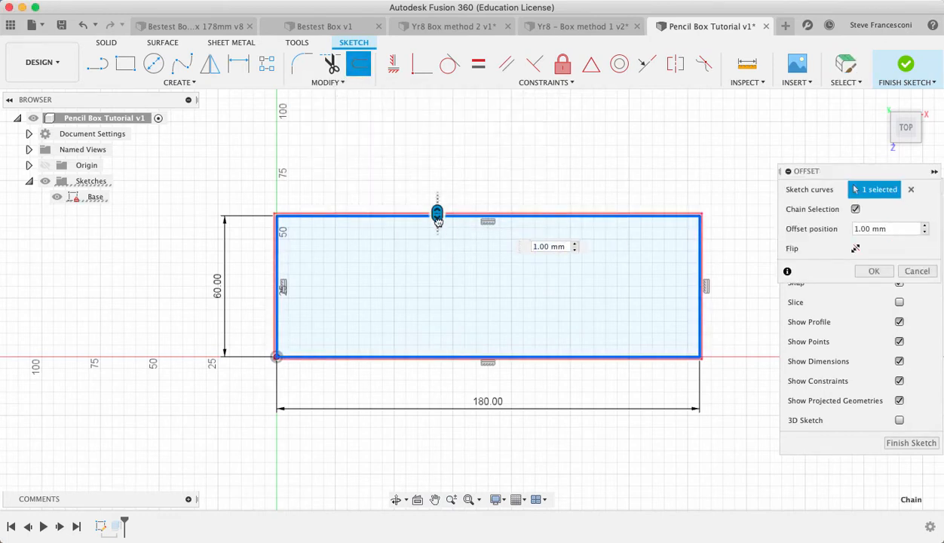
drag(439, 221, 440, 230)
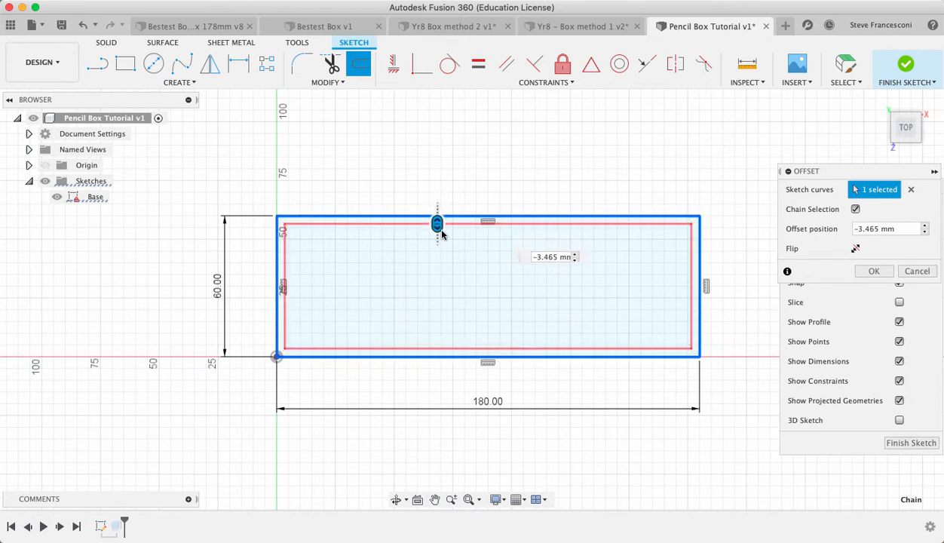
text(3)
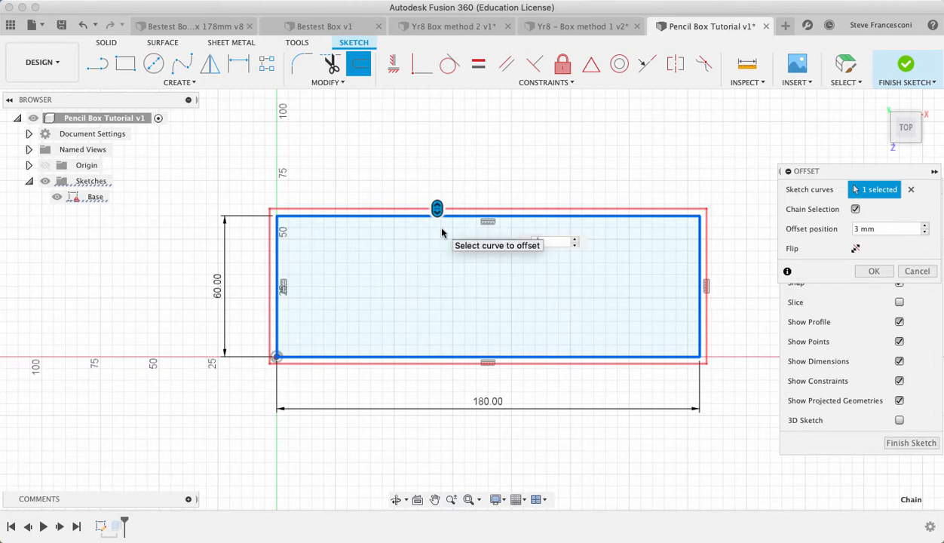
key(Return)
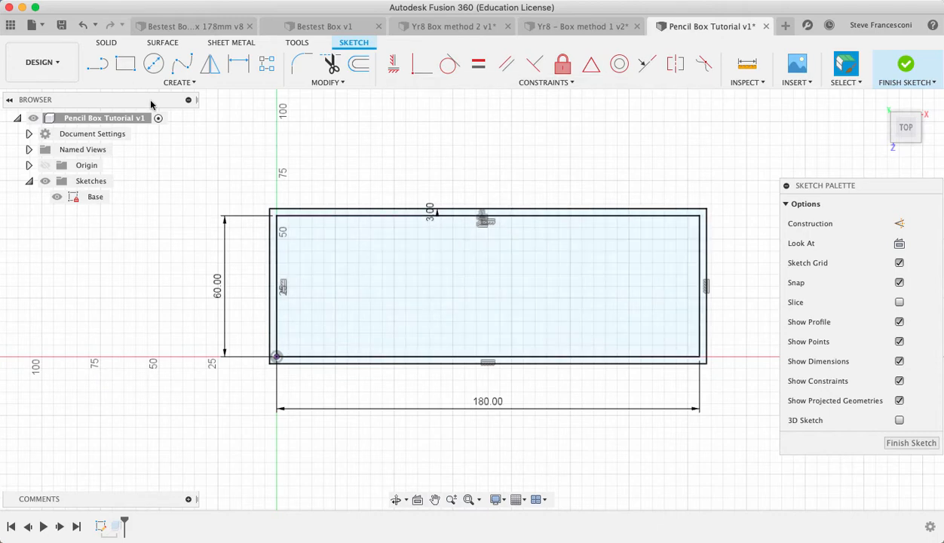
Step: Draw a diagonal line joining the outer and inner rectangles at the upper-left corner
click(98, 66)
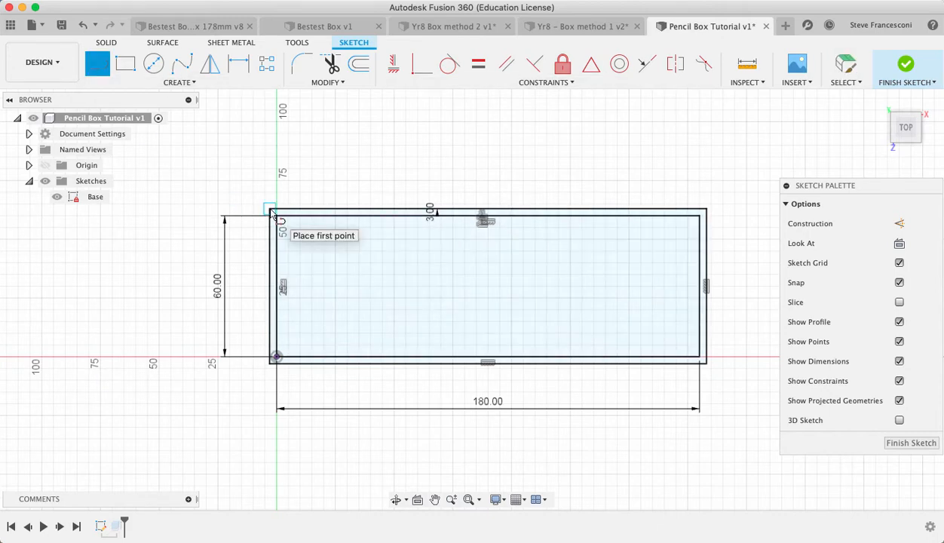
scroll(272, 213, up, 5)
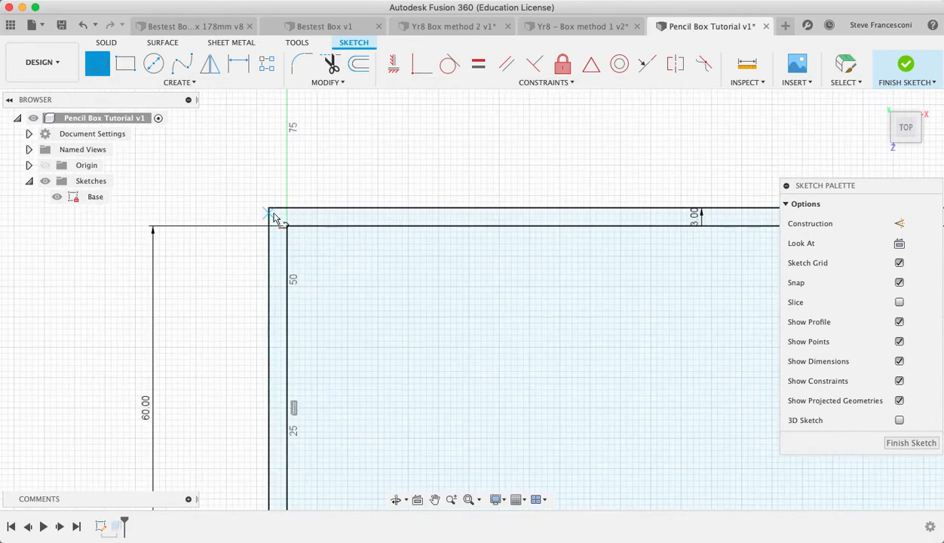
click(270, 210)
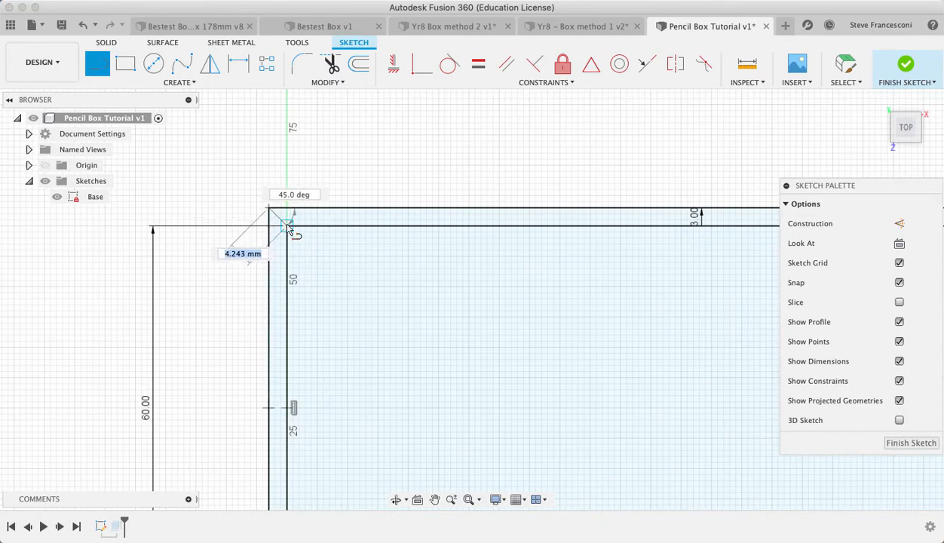
double_click(287, 226)
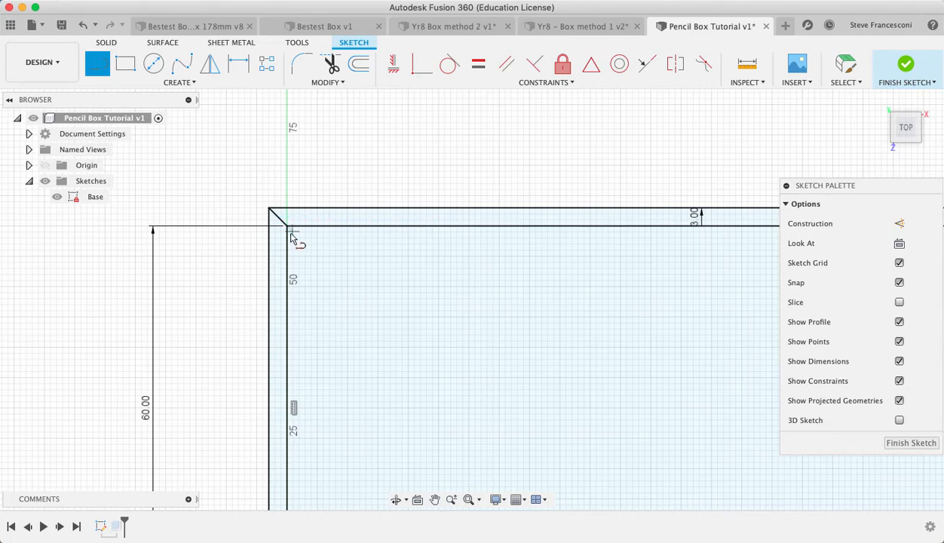
Step: Undo the diagonal corner line and the 3 mm offset, and finish the Base sketch
key(Escape)
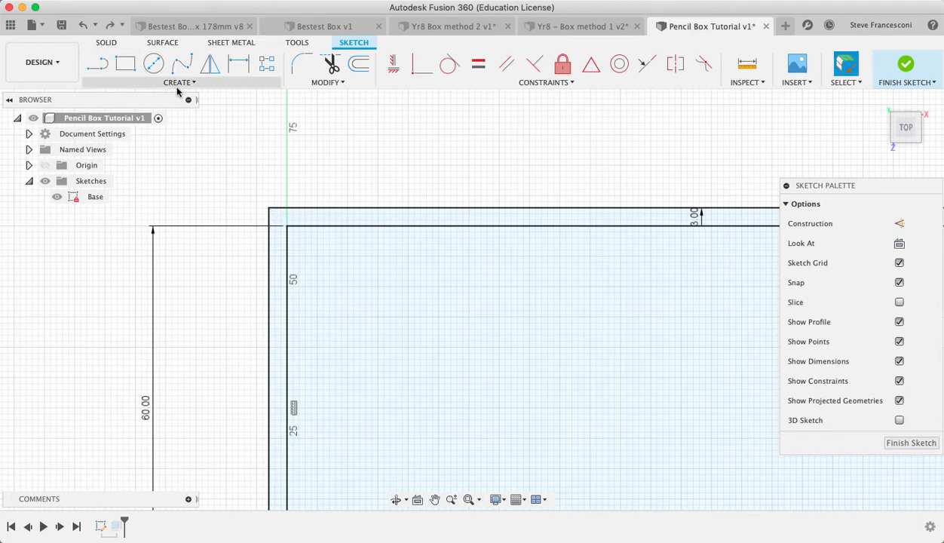
key(super+z)
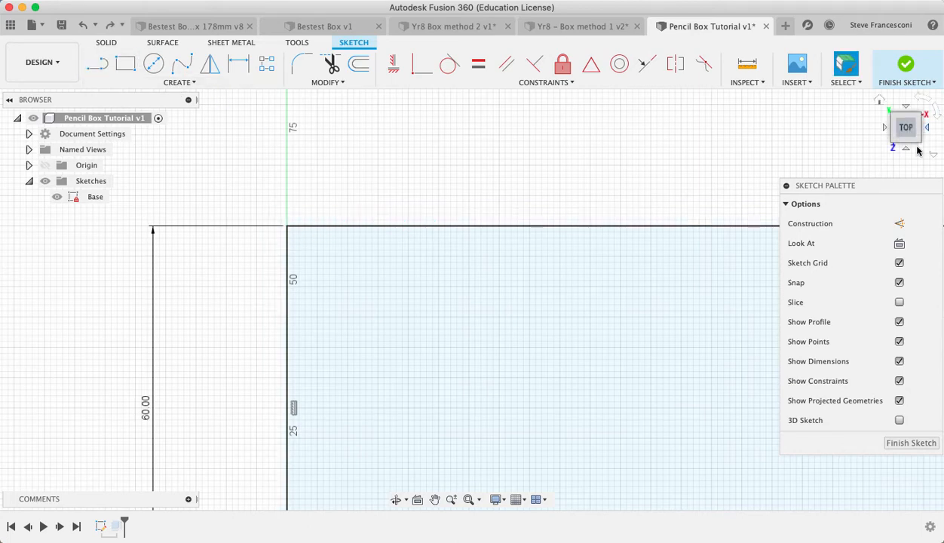
click(916, 445)
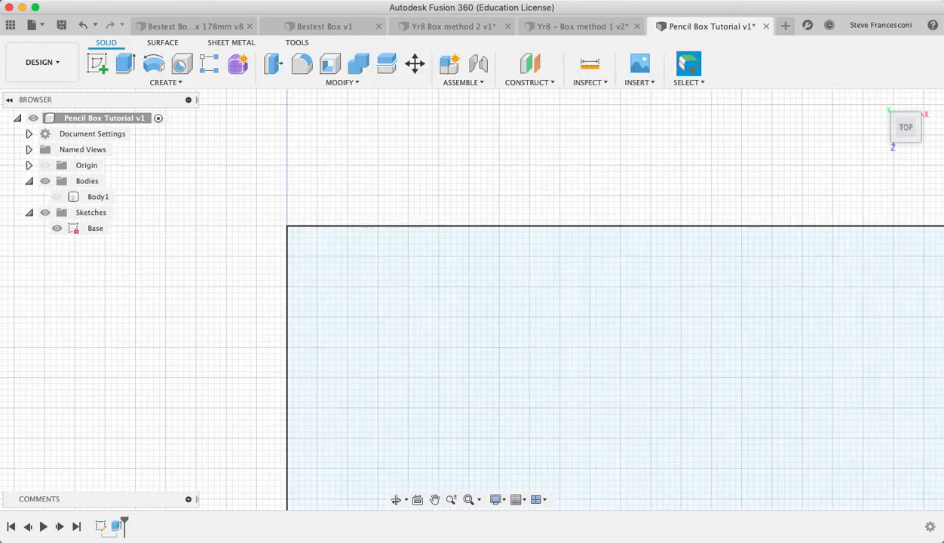
Step: Start extruding the Base rectangle downward with a distance of -3 mm
click(879, 99)
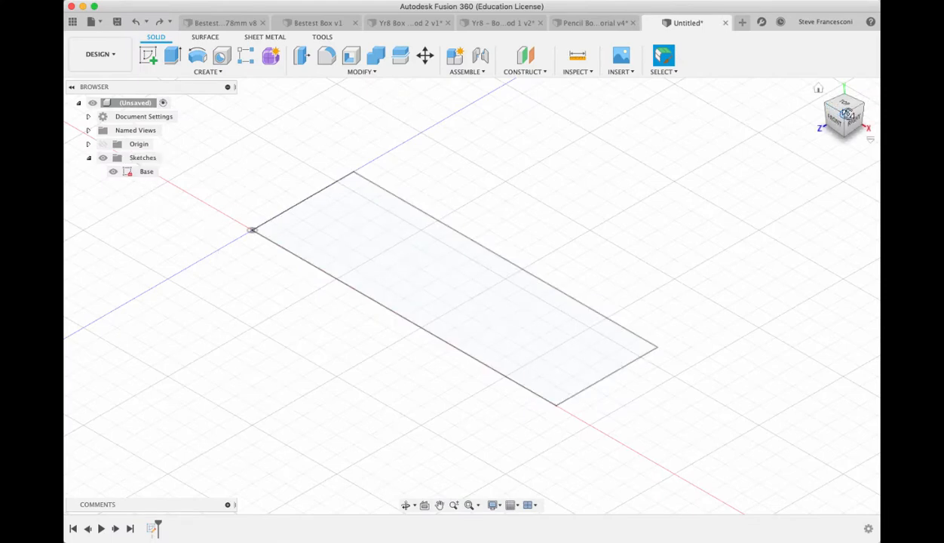
mouse_move(831, 113)
mouse_down()
mouse_move(862, 106)
mouse_move(858, 117)
mouse_up()
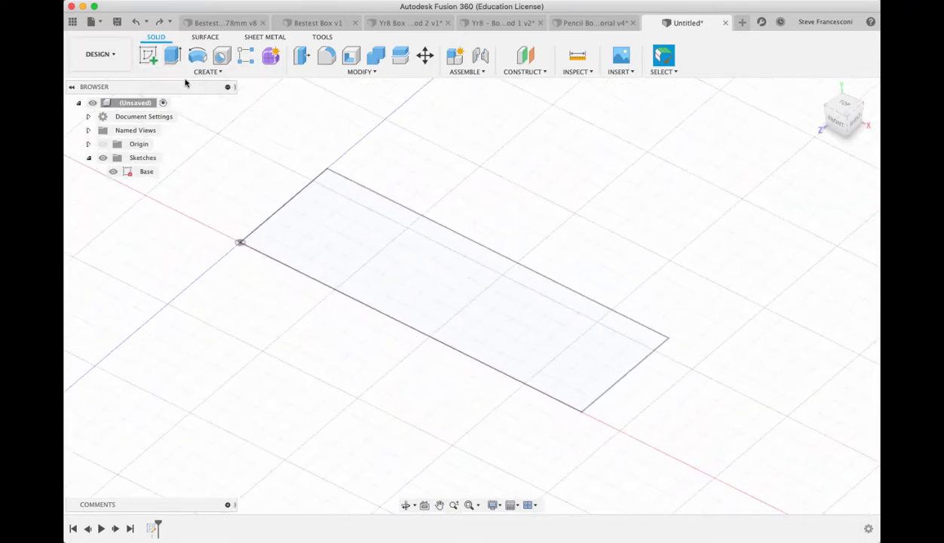
click(173, 58)
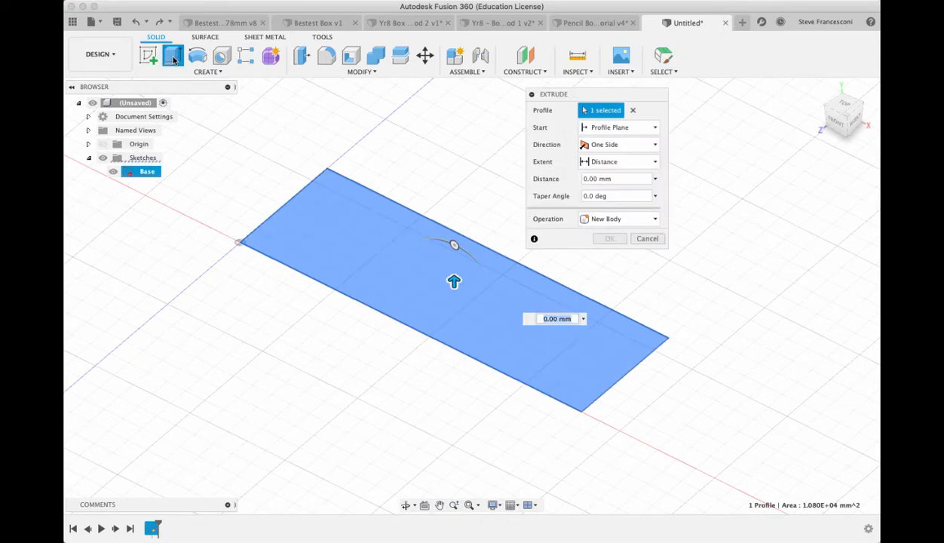
drag(590, 97, 788, 173)
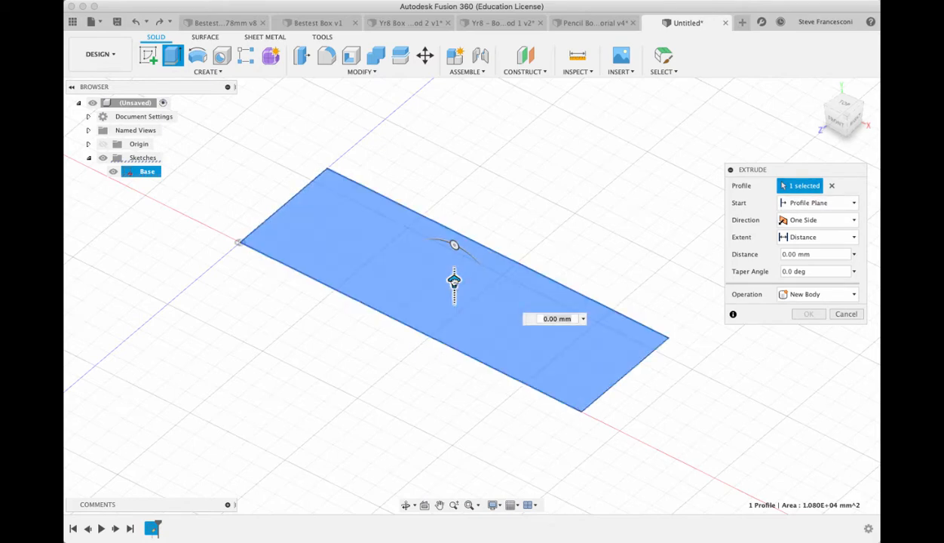
drag(454, 281, 453, 263)
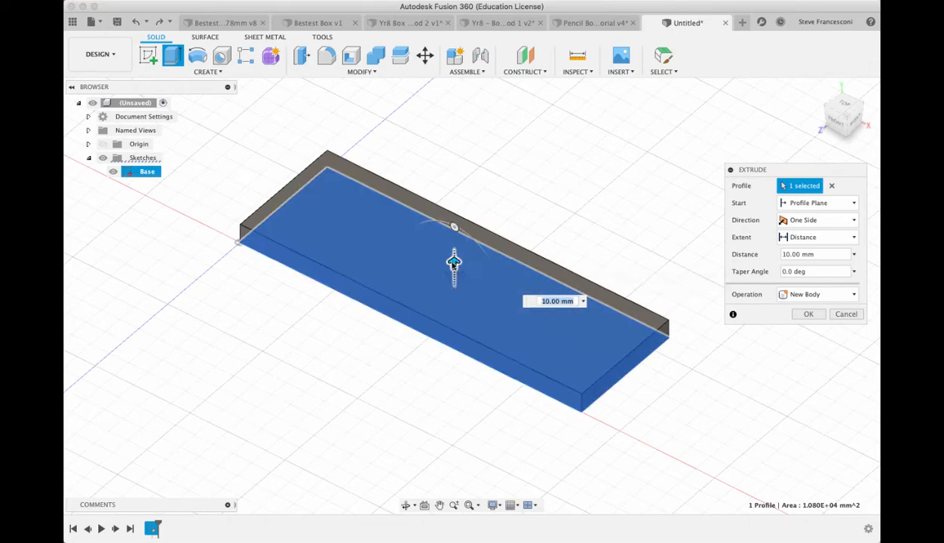
drag(453, 263, 454, 317)
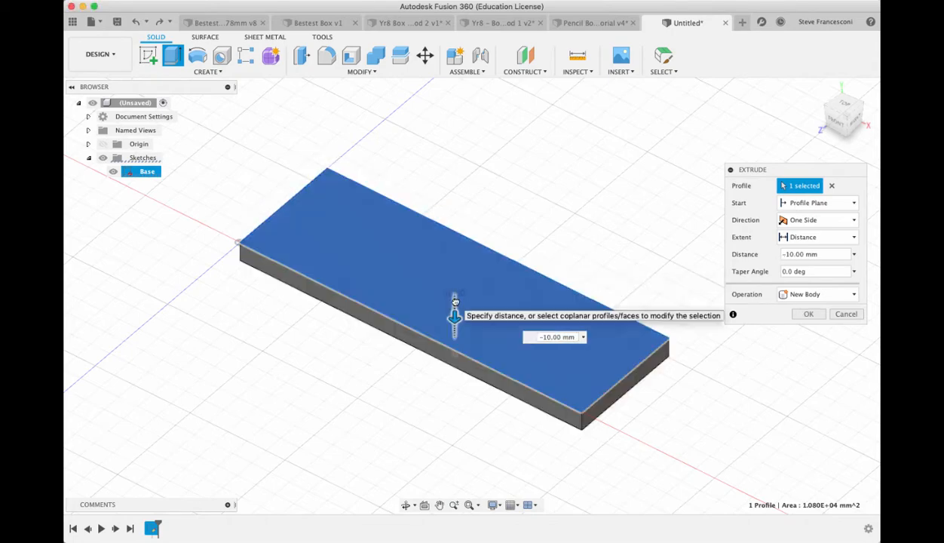
click(543, 337)
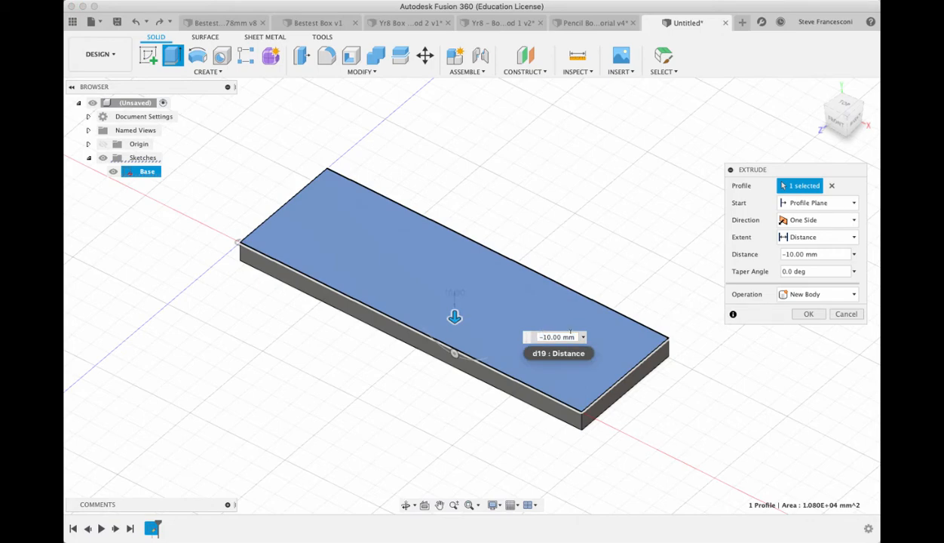
key(Delete)
key(Delete)
text(3)
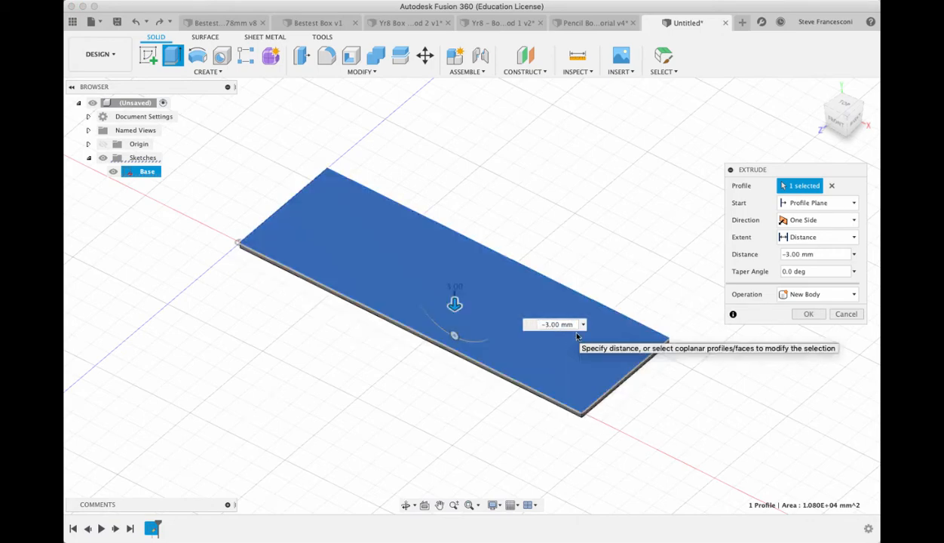
Step: Bring the box reference image into view to check the plywood thickness, and return to the extrusion
drag(878, 27, 587, 38)
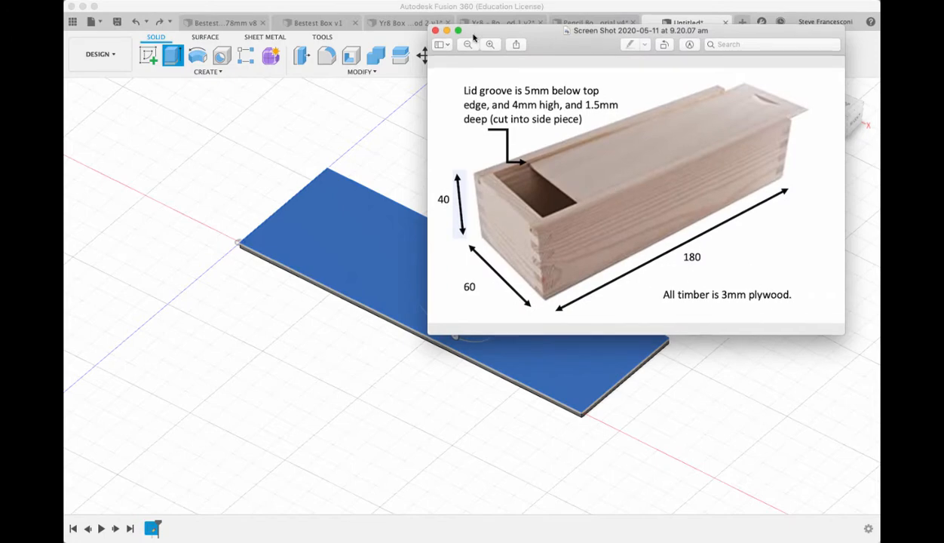
drag(469, 38, 939, 38)
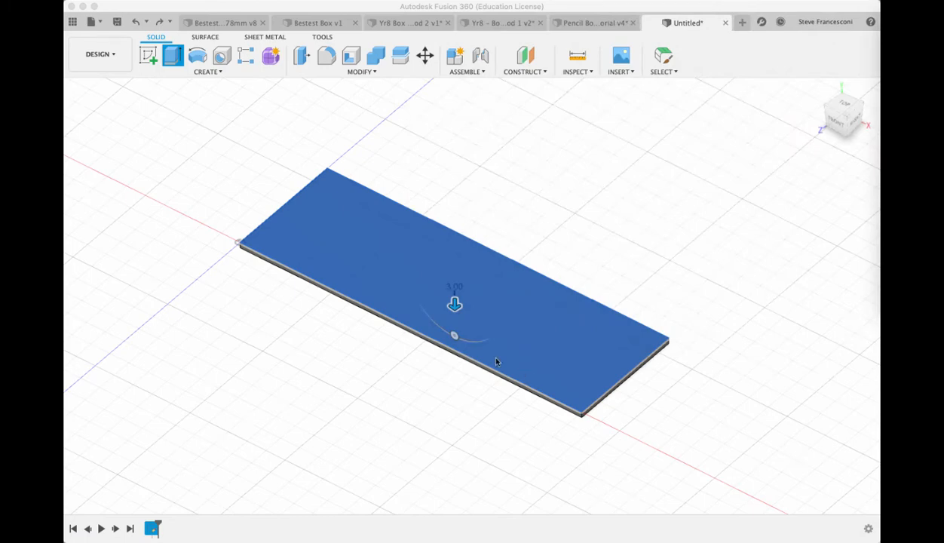
click(458, 309)
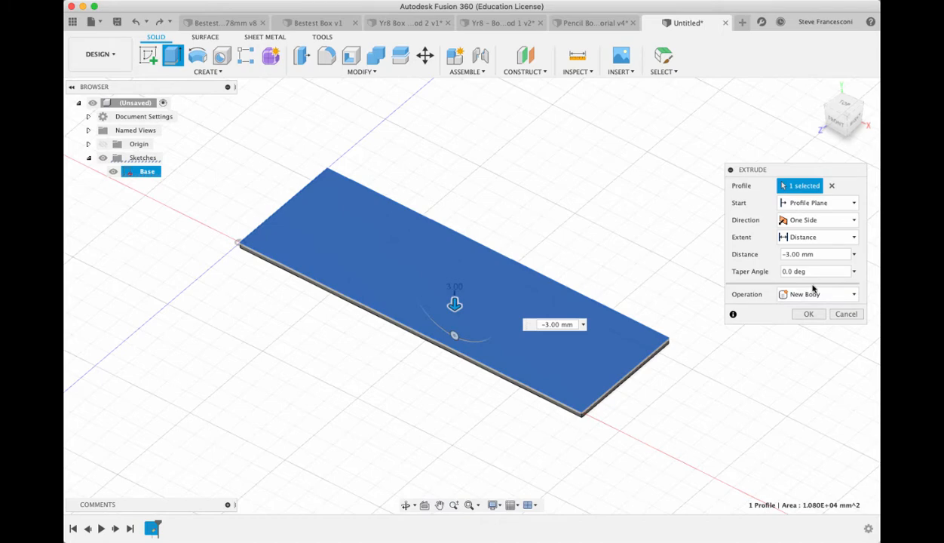
Step: Set the -3 mm base extrusion to create a new component and complete it
drag(794, 168, 756, 150)
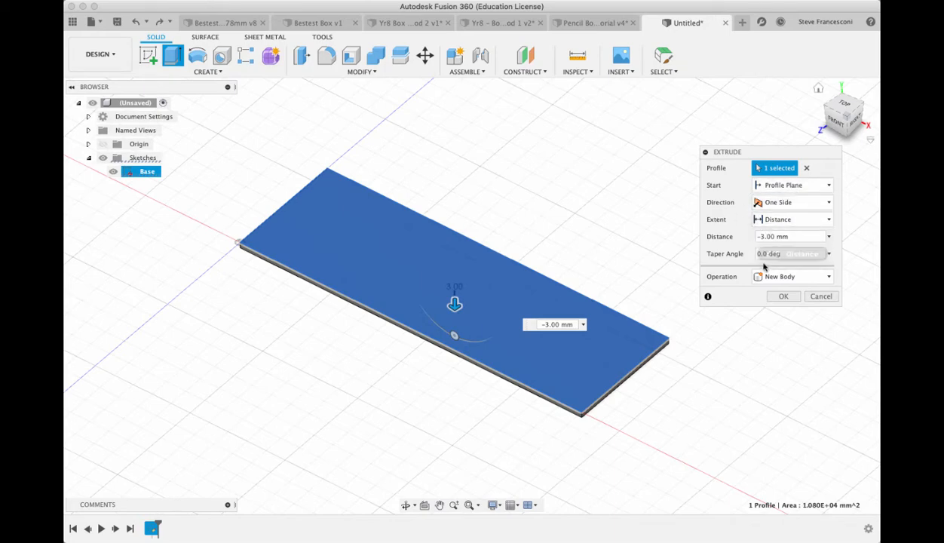
click(774, 278)
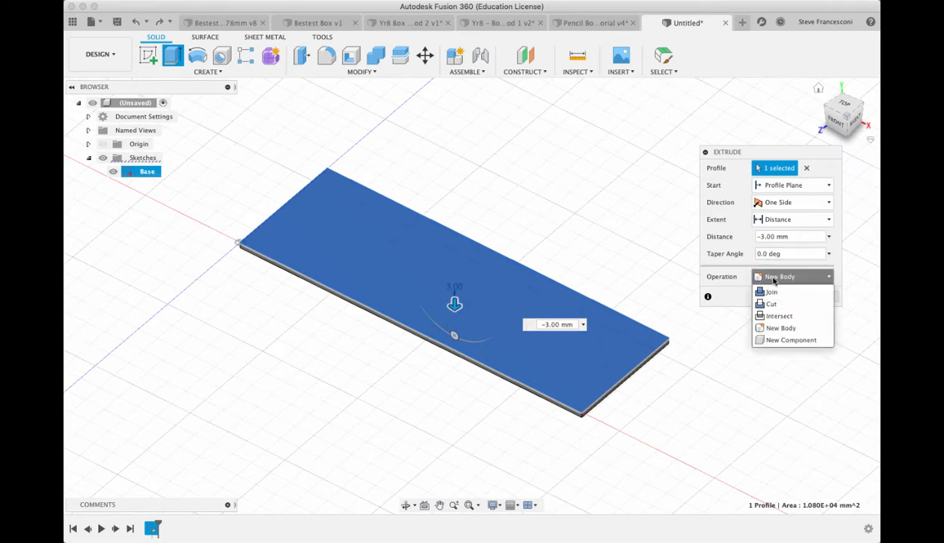
click(777, 340)
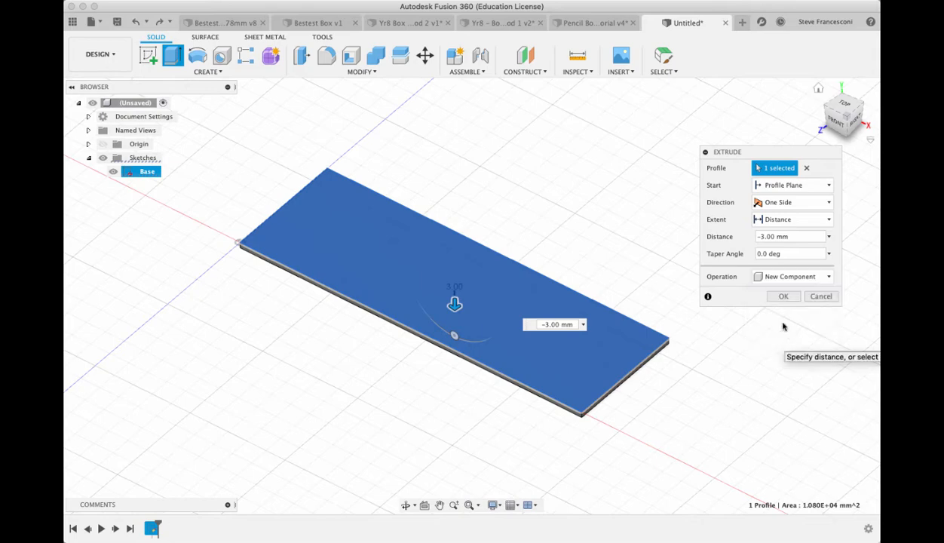
click(782, 297)
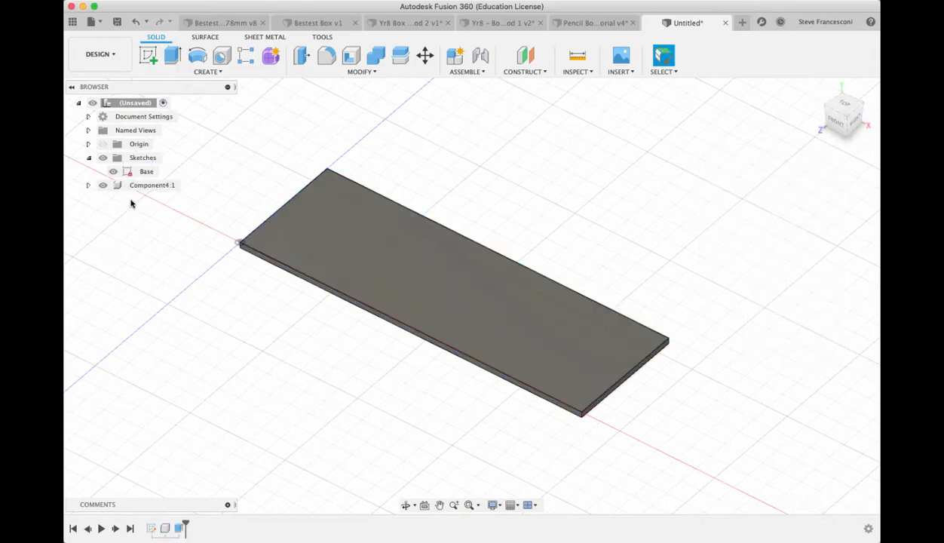
Step: Rename the newly extruded component as Base
double_click(140, 185)
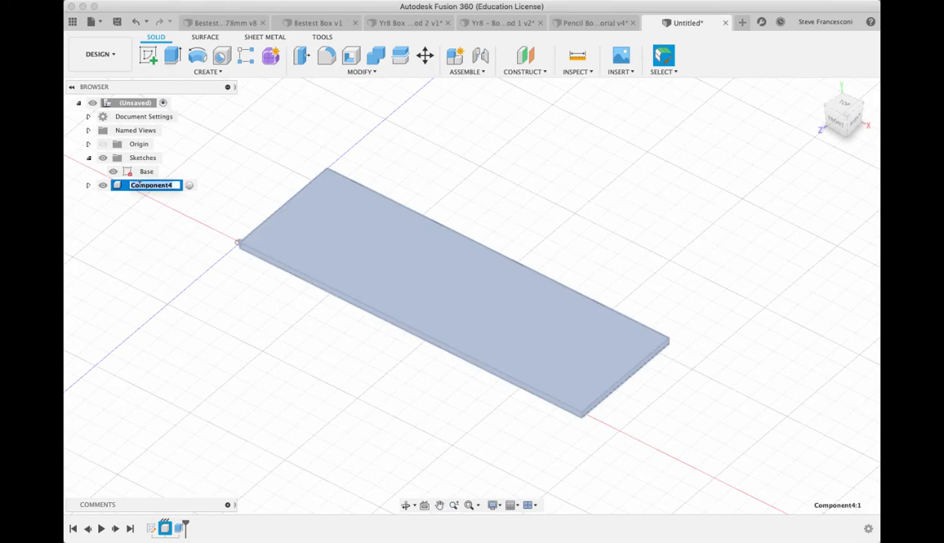
text(Base)
key(Return)
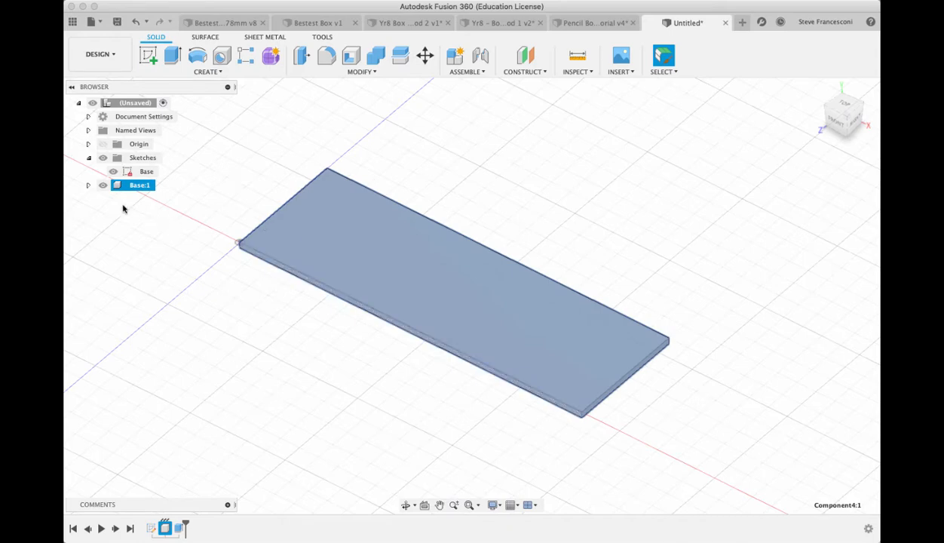
Step: Hide and show the Base component and Base sketch to compare the solid with its sketch, leaving both shown
click(103, 188)
click(102, 158)
click(104, 186)
click(113, 172)
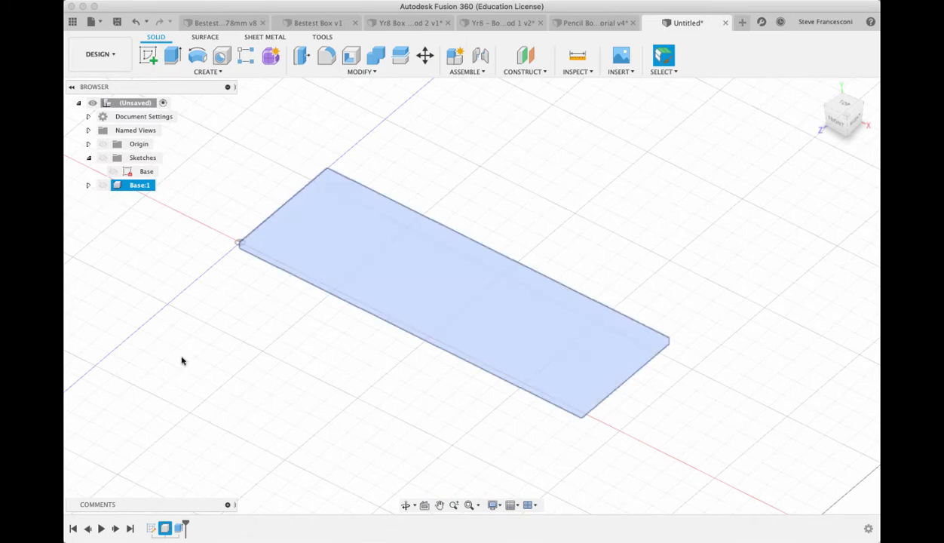
click(102, 186)
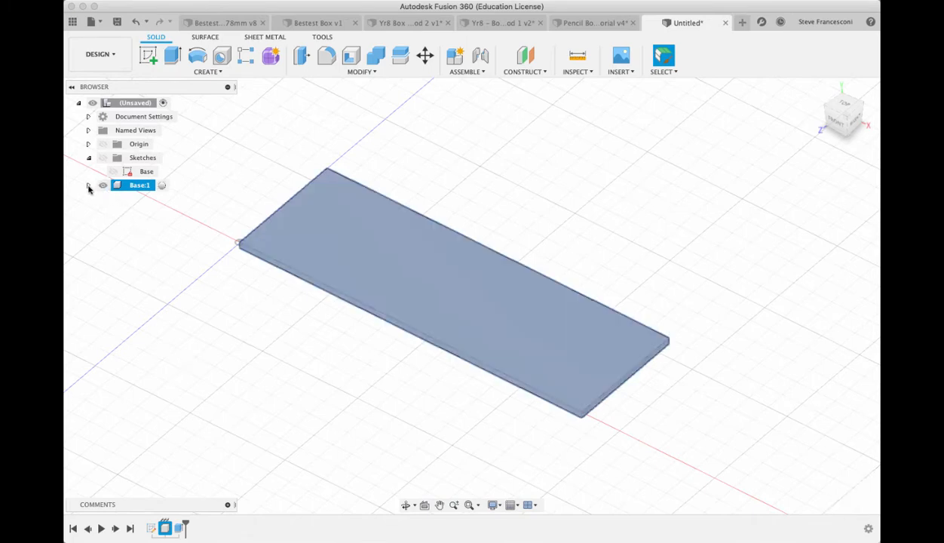
drag(843, 117, 854, 117)
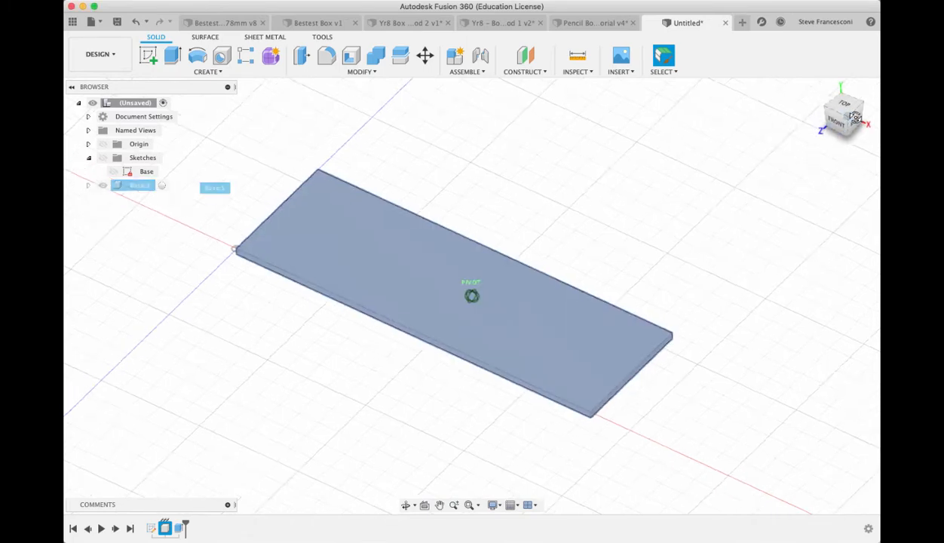
click(110, 186)
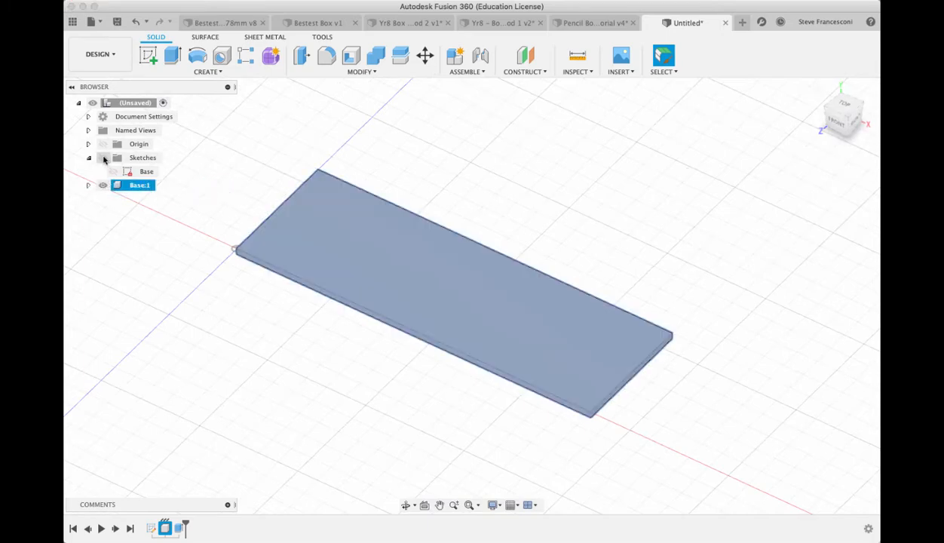
click(103, 158)
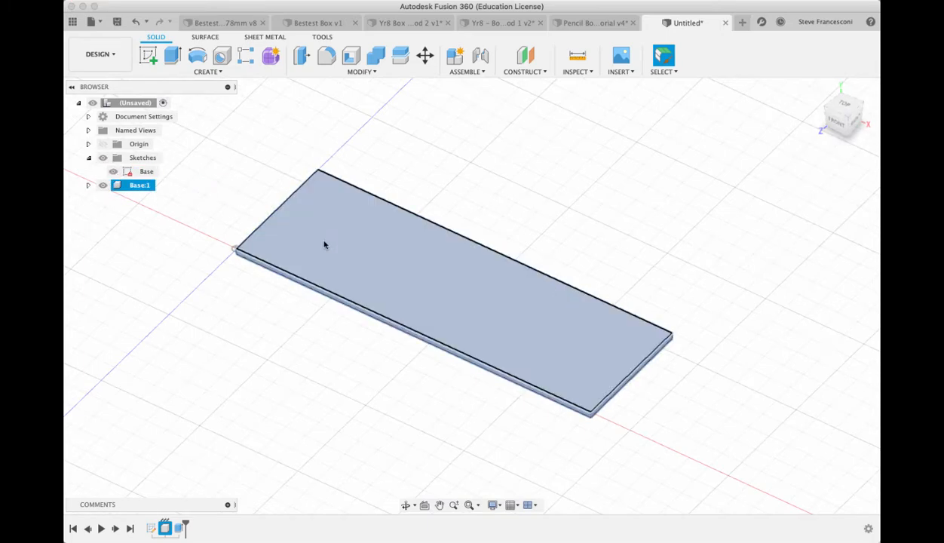
click(371, 265)
click(237, 333)
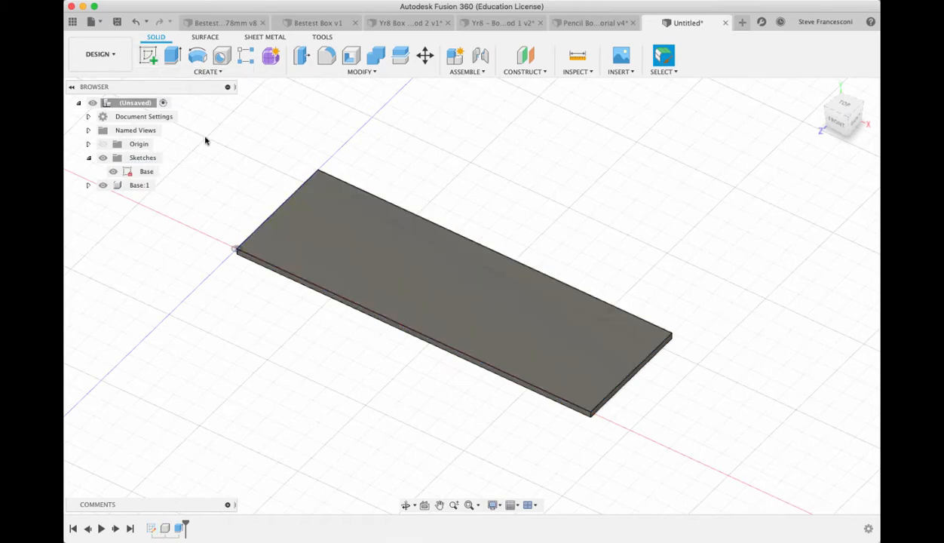
Step: Start a sketch on the base's upper face and check the box dimensions in the reference image
click(147, 57)
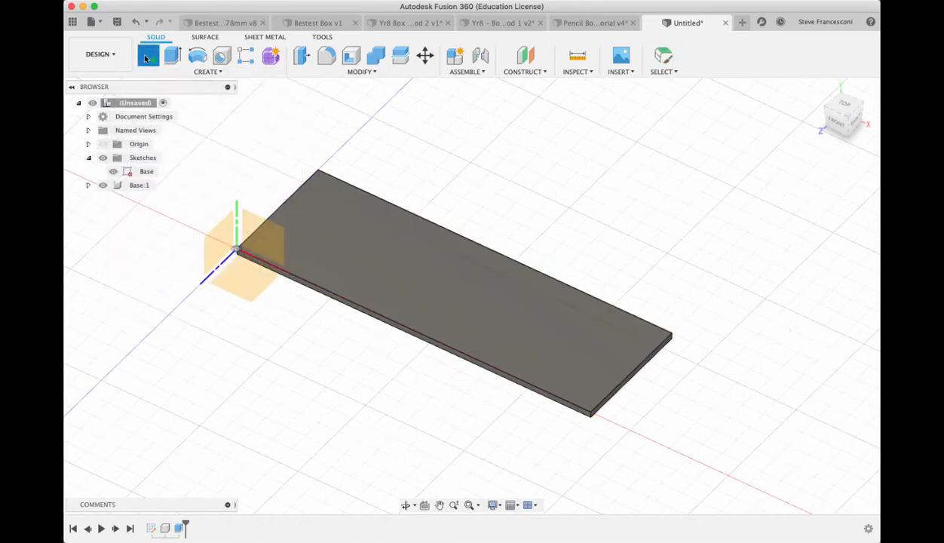
click(363, 250)
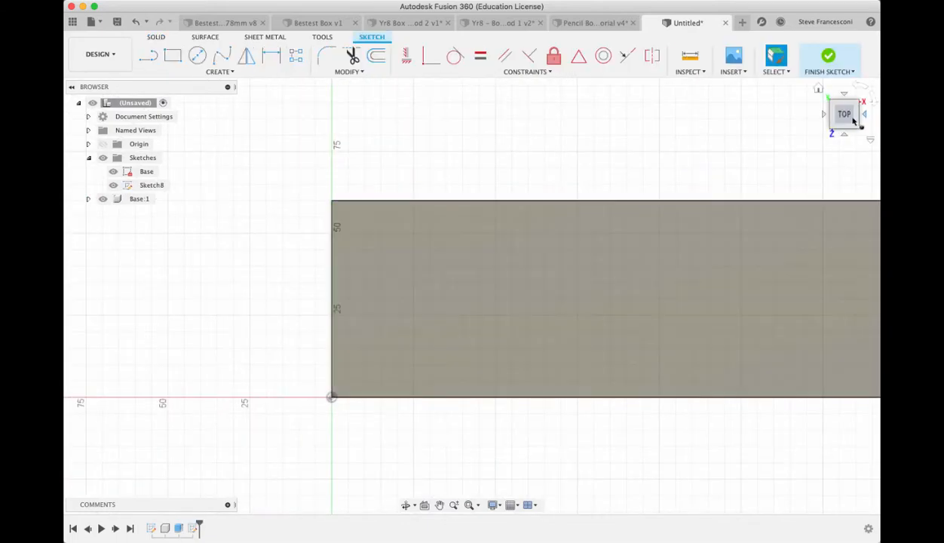
middle_drag(704, 208, 558, 191)
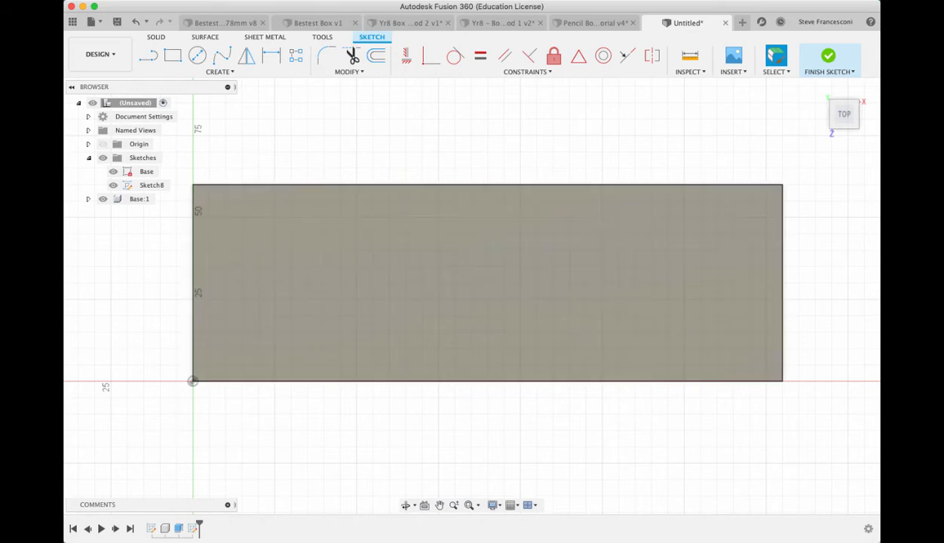
drag(878, 42, 630, 39)
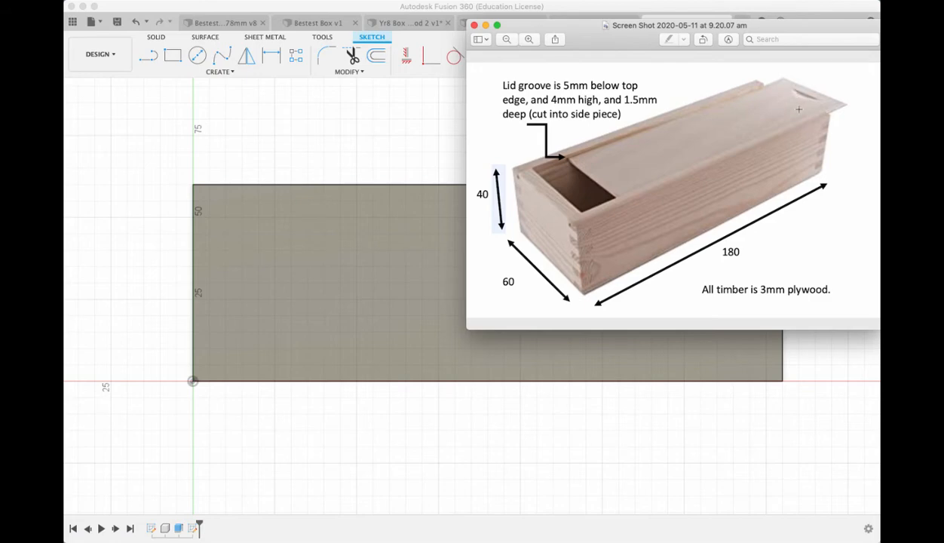
drag(589, 32, 879, 11)
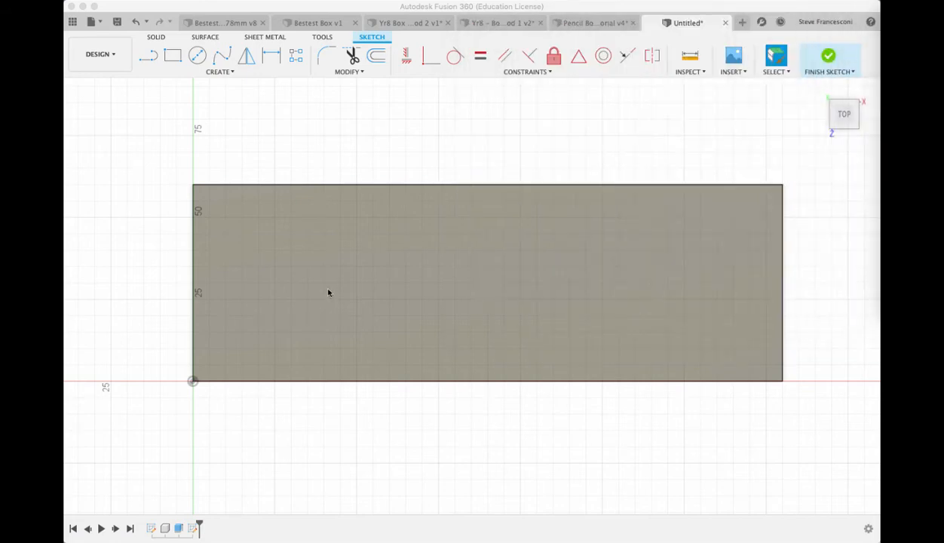
Step: Draw a 60 mm by 3 mm rectangle from the origin along the base's short edge
click(173, 55)
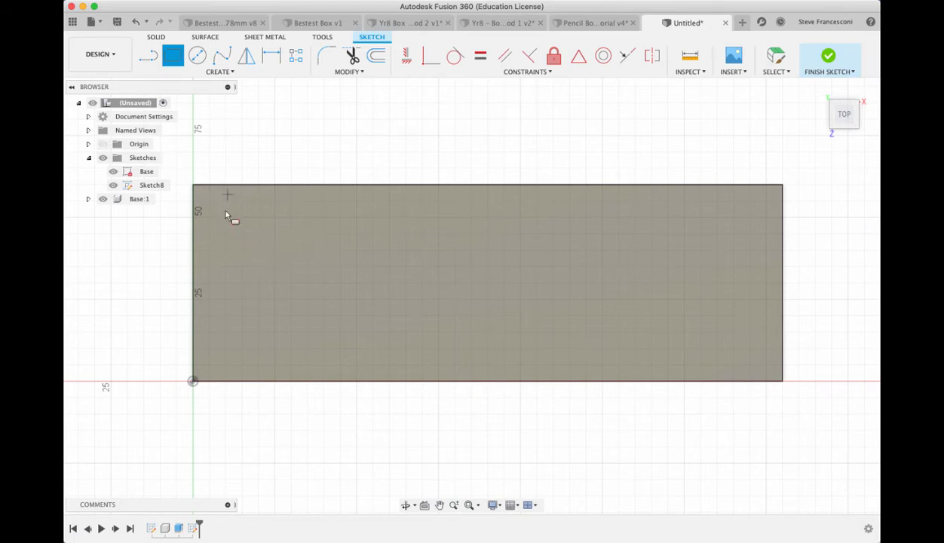
scroll(193, 179, up, 5)
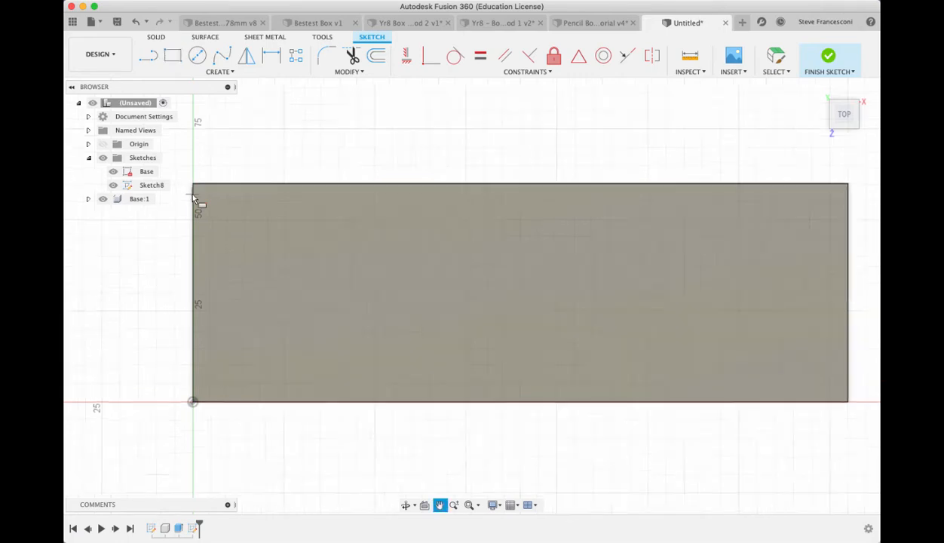
scroll(191, 256, down, 3)
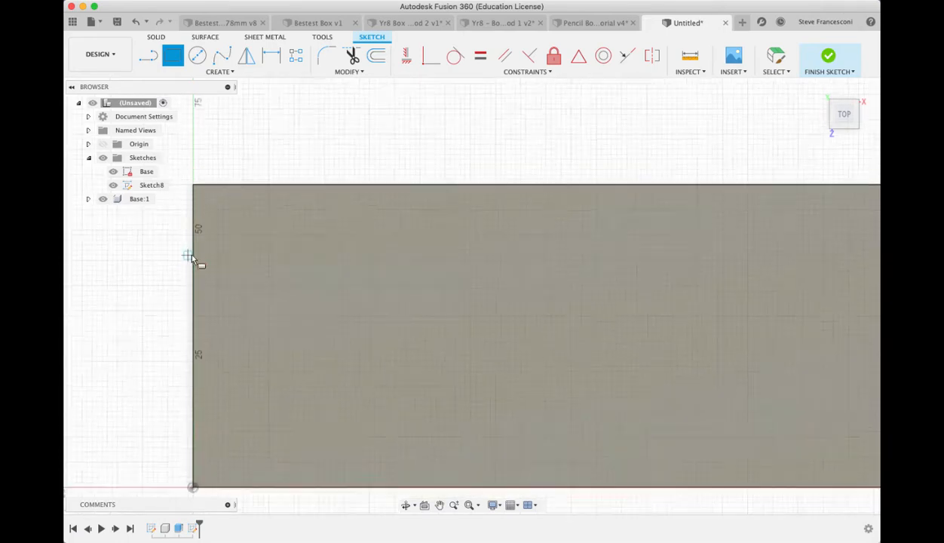
scroll(191, 430, up, 2)
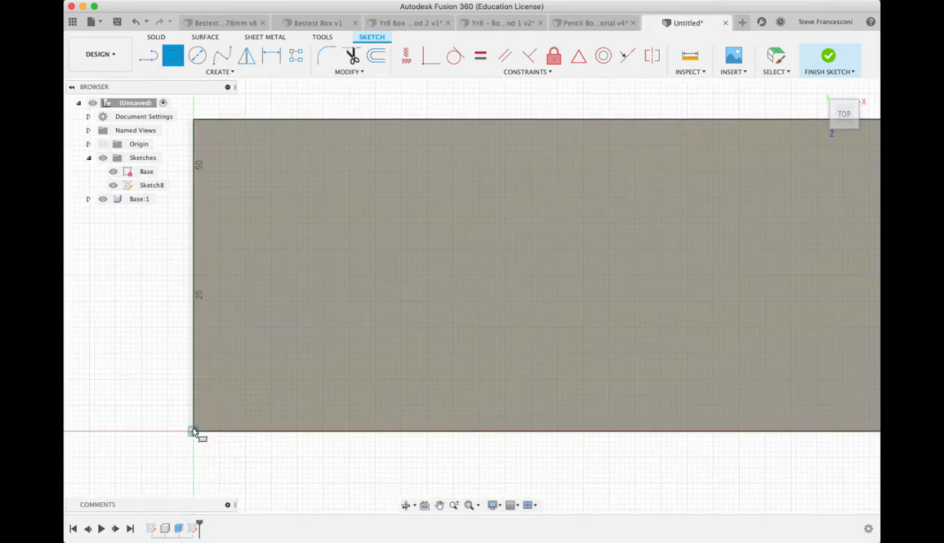
click(193, 431)
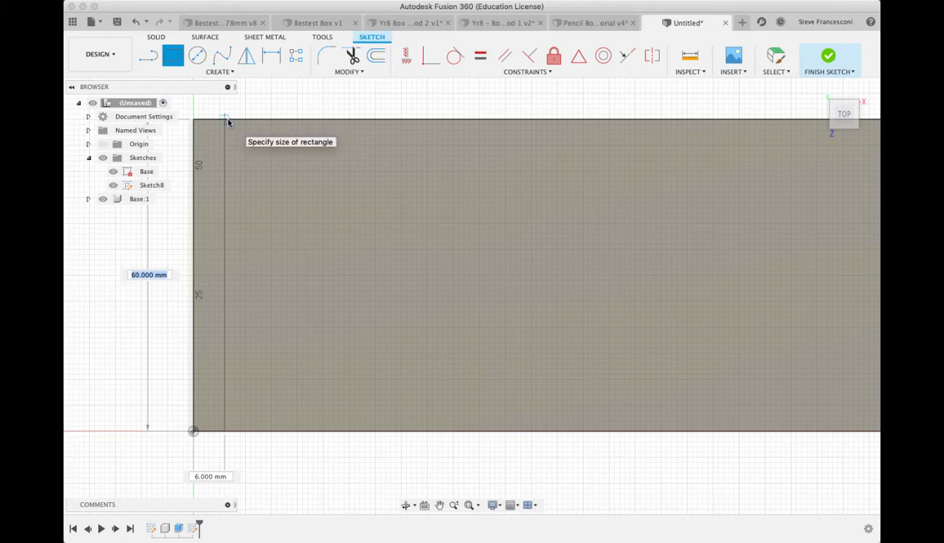
text(60)
key(Tab)
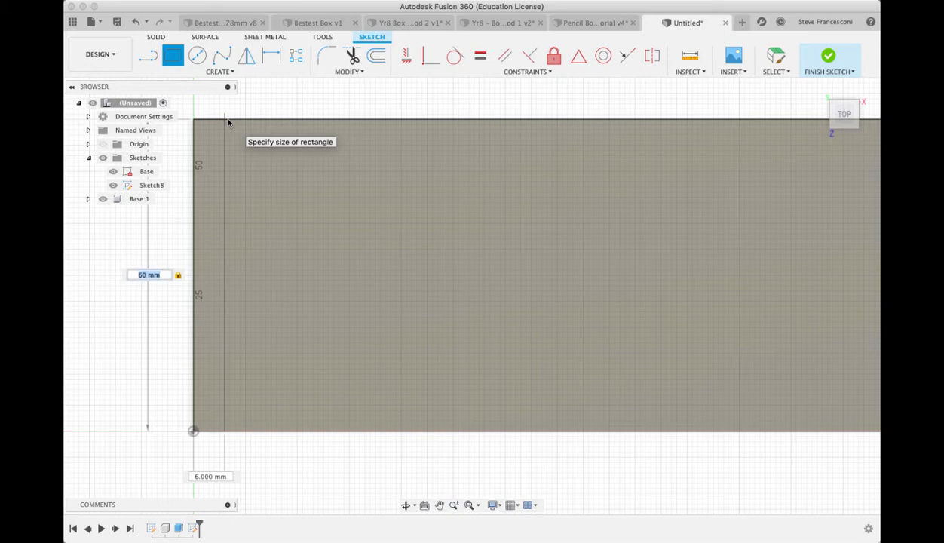
key(Tab)
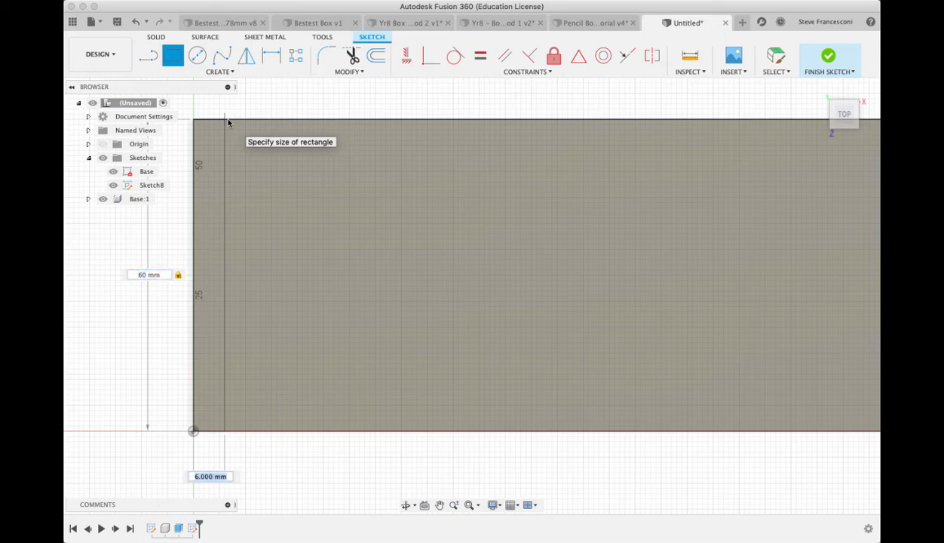
text(3)
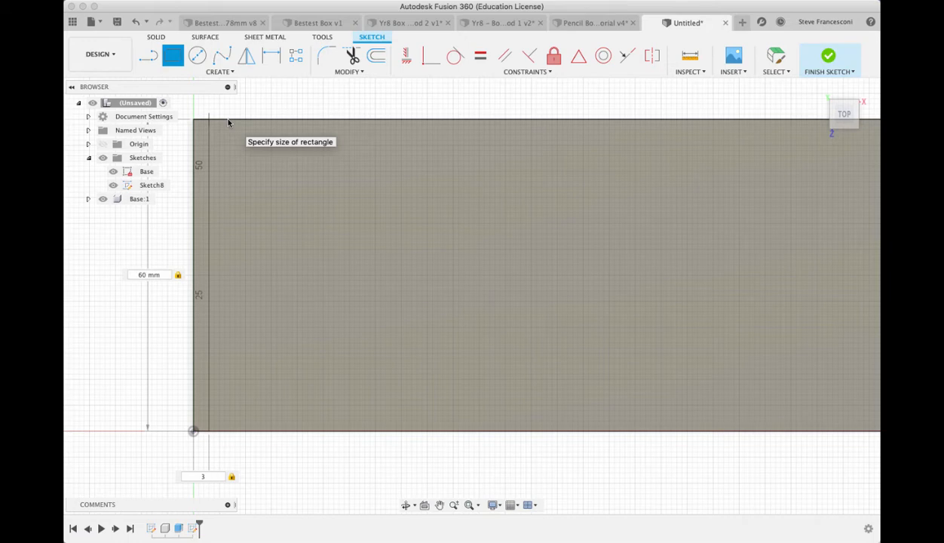
key(Return)
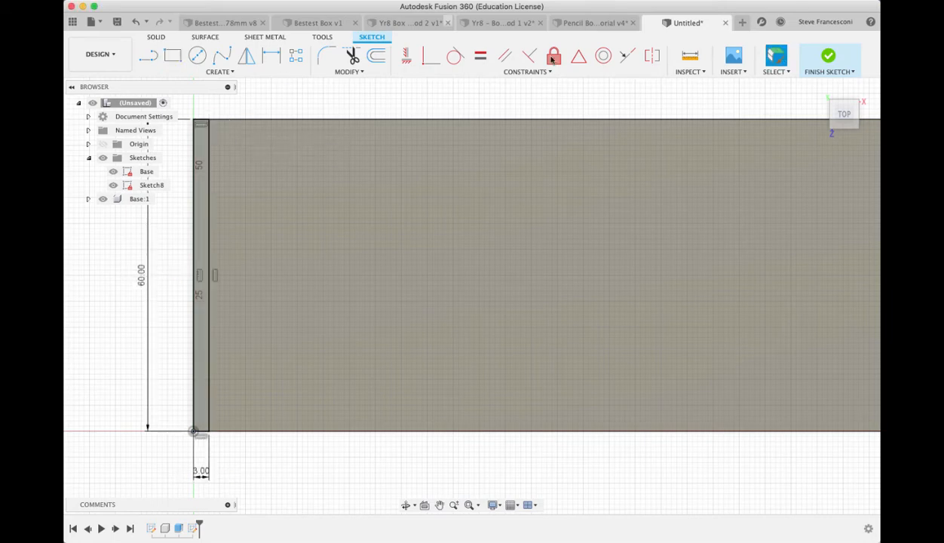
key(Escape)
Step: Finish the end-strip sketch and rename it as Tall End
click(817, 89)
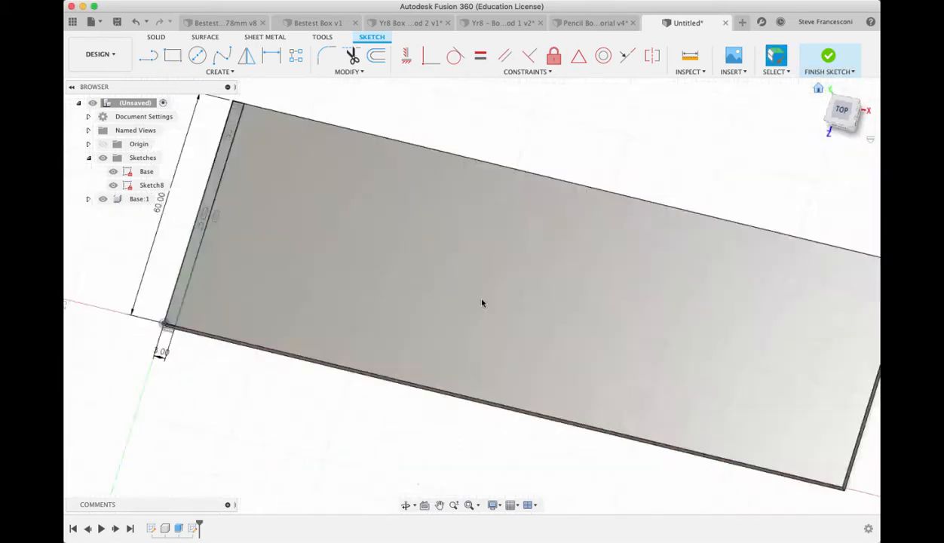
scroll(296, 239, down, 3)
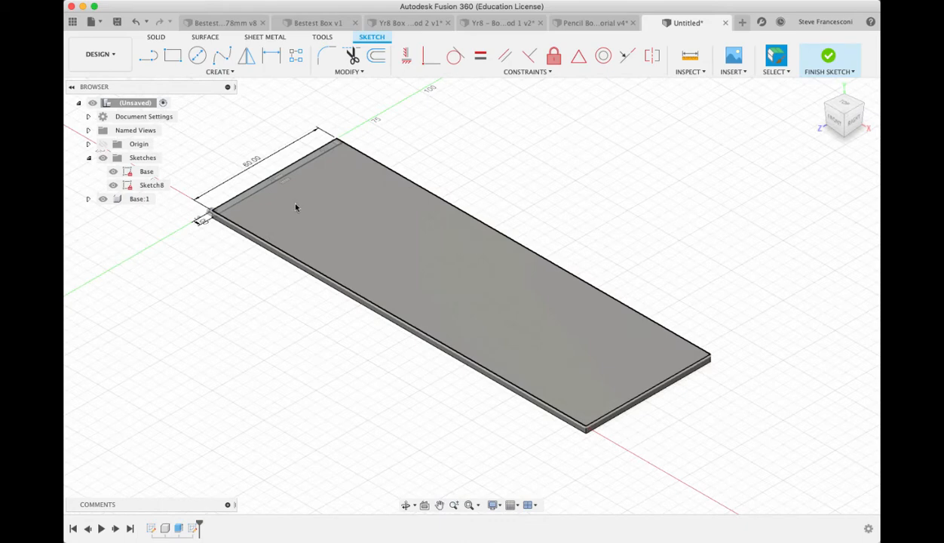
scroll(295, 212, up, 5)
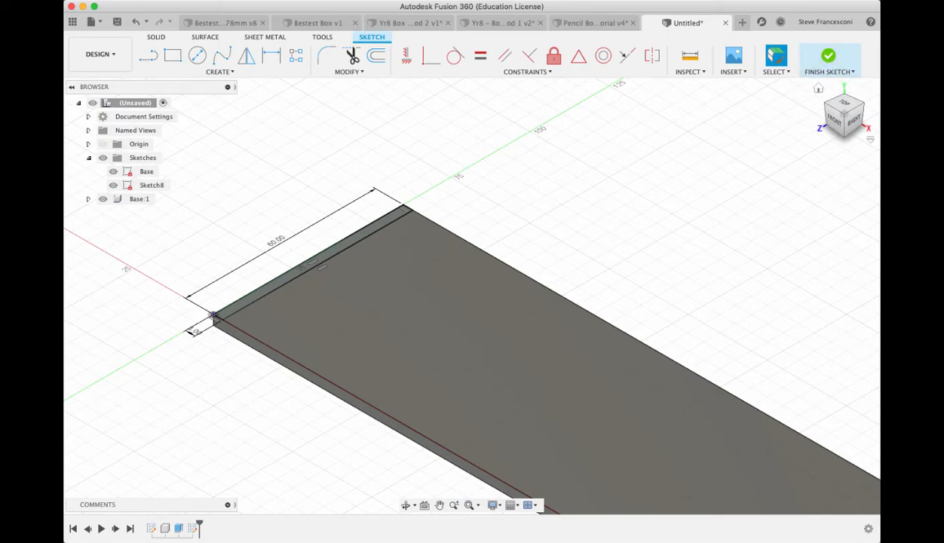
drag(66, 1, 773, 158)
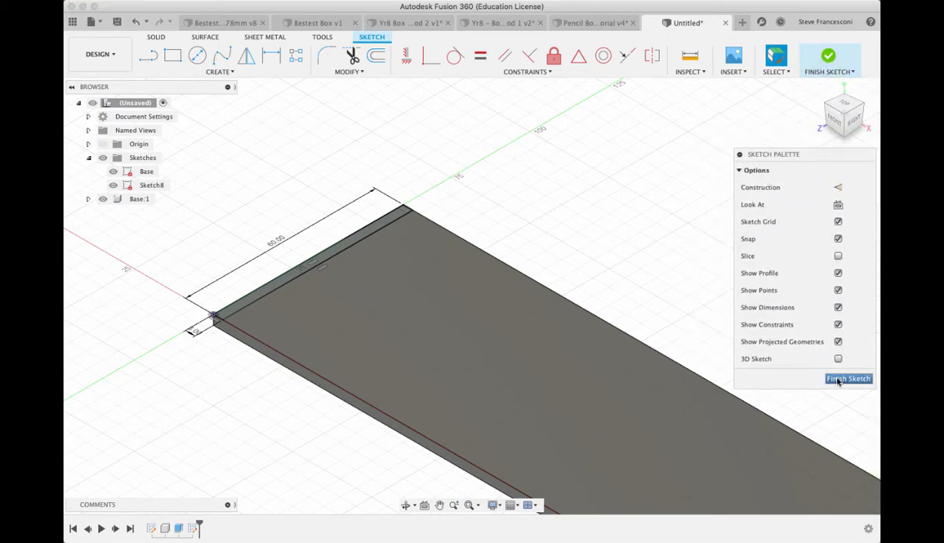
click(827, 57)
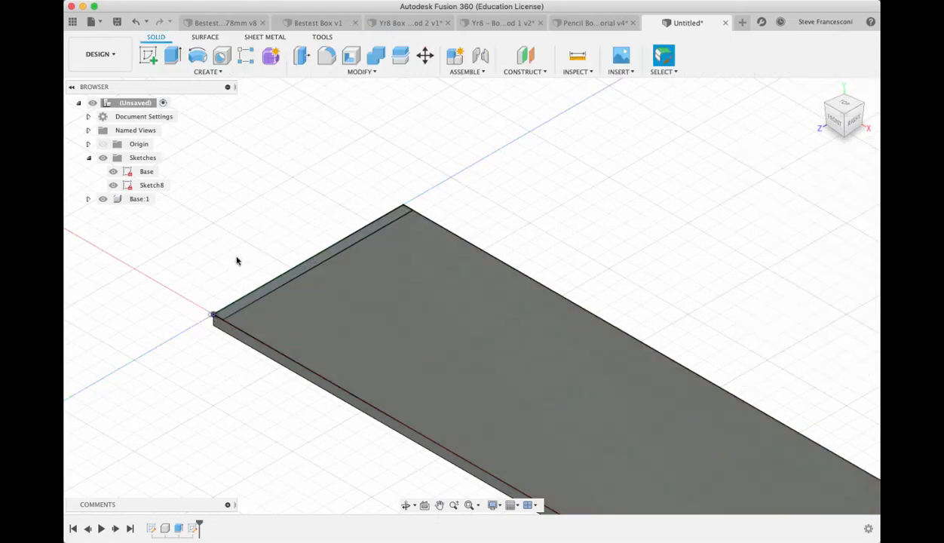
double_click(151, 185)
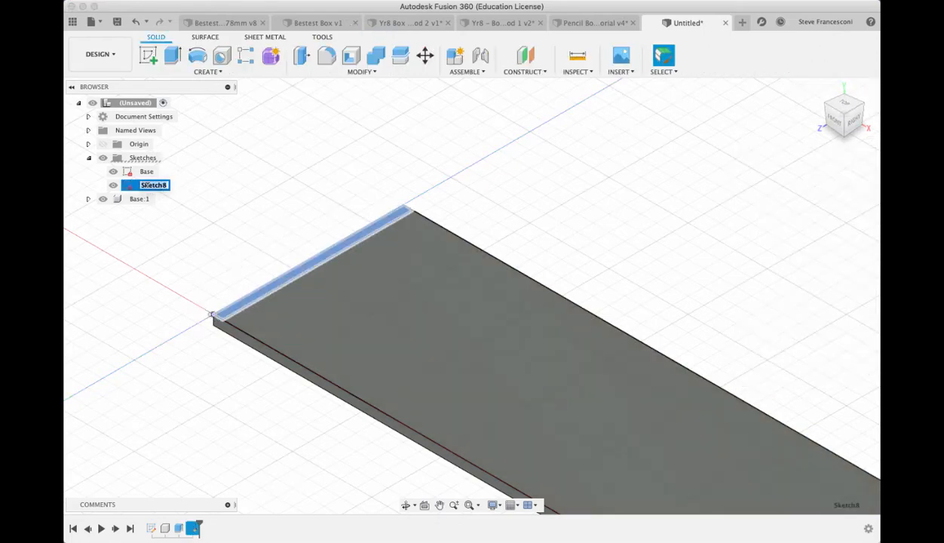
text(Tall End)
key(Return)
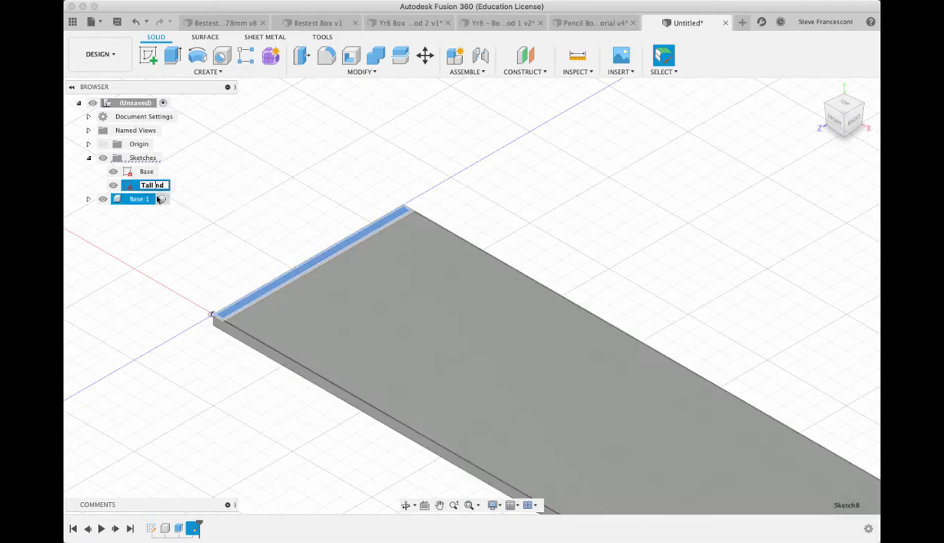
click(188, 195)
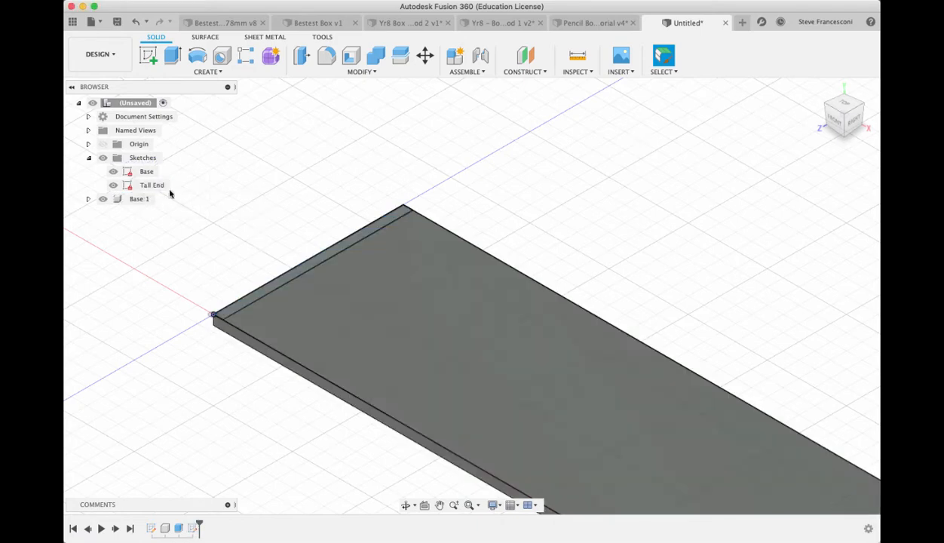
Step: Hide and show the Tall End sketch to check which geometry it contains, leaving it shown
click(112, 185)
click(117, 185)
click(114, 185)
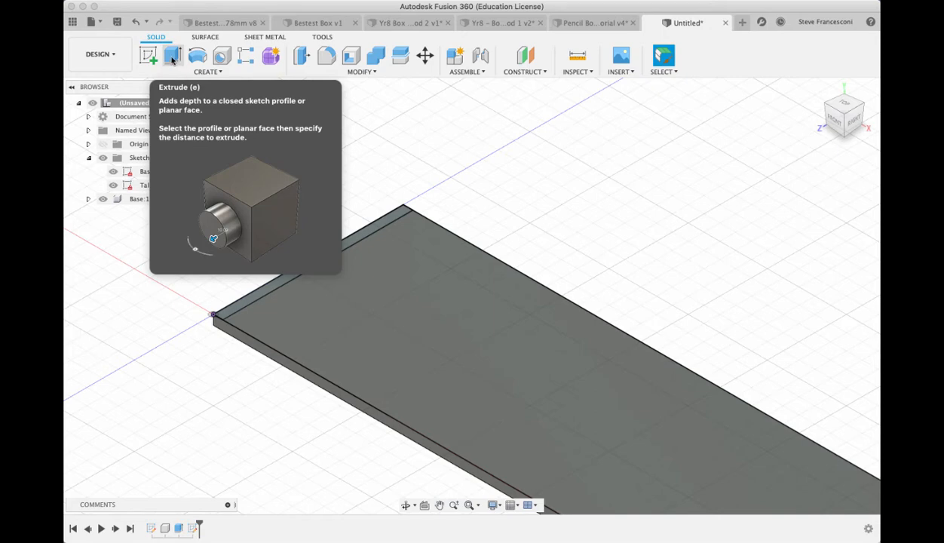
Step: Extrude the Tall End strip profile 40 mm upward as a new component
click(171, 59)
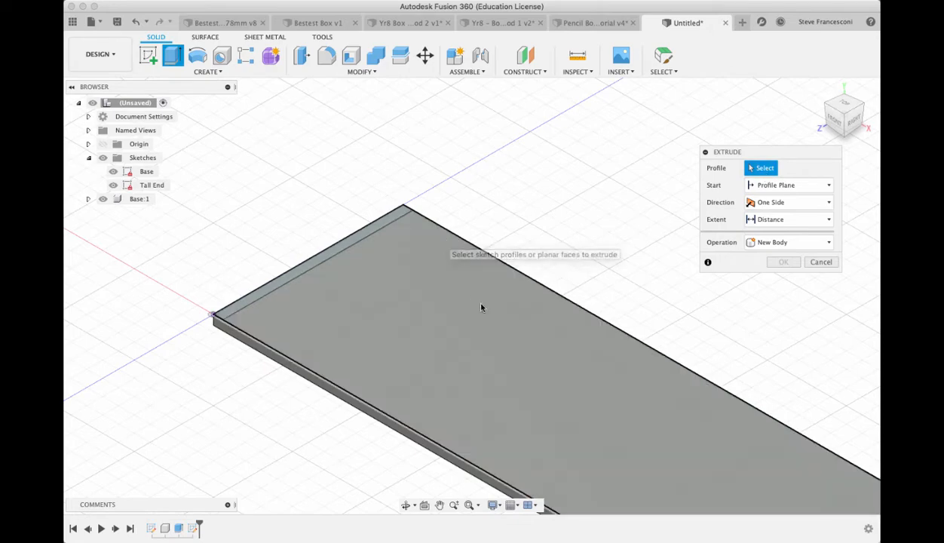
scroll(375, 290, down, 3)
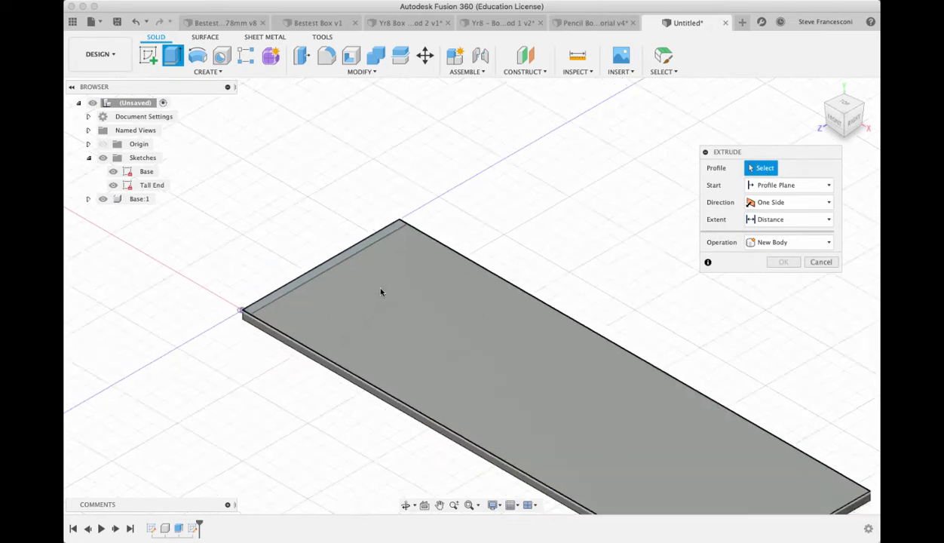
scroll(374, 290, up, 4)
scroll(292, 268, up, 2)
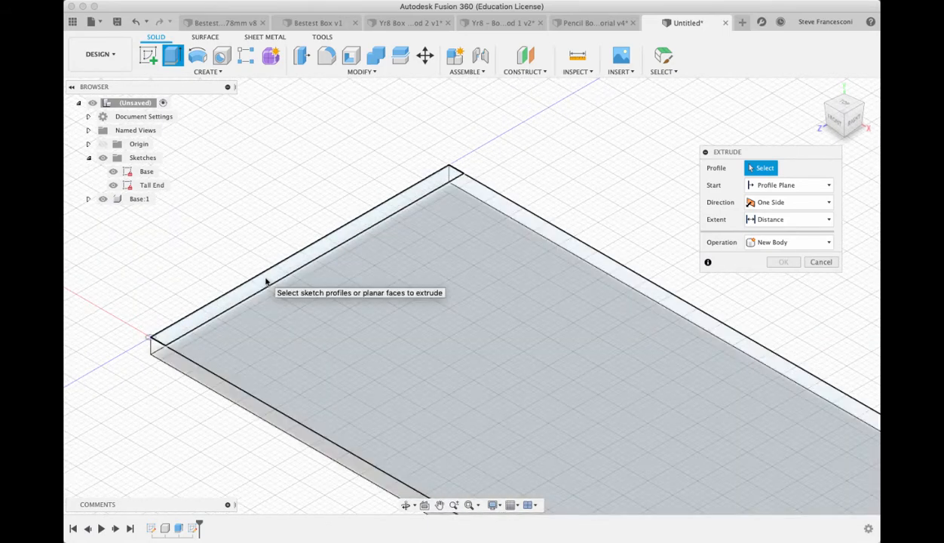
click(265, 285)
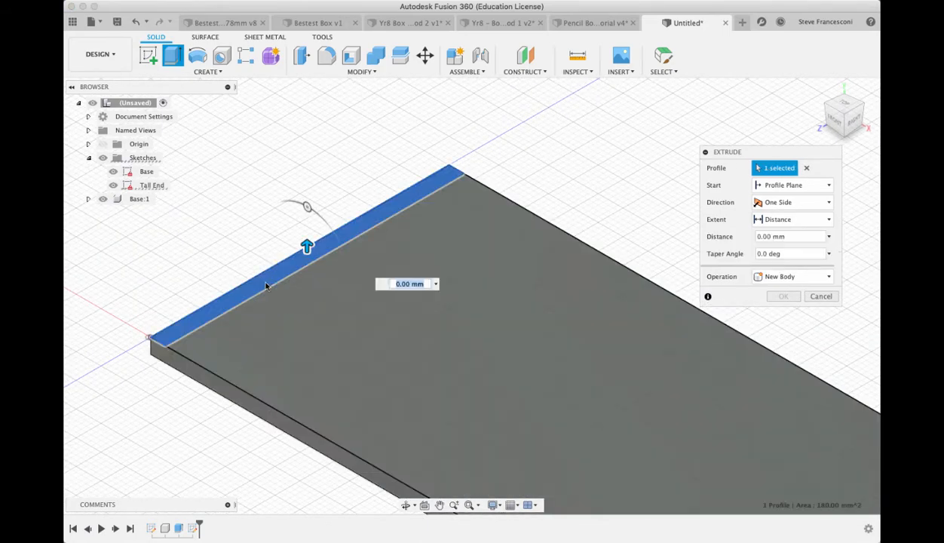
scroll(345, 265, down, 5)
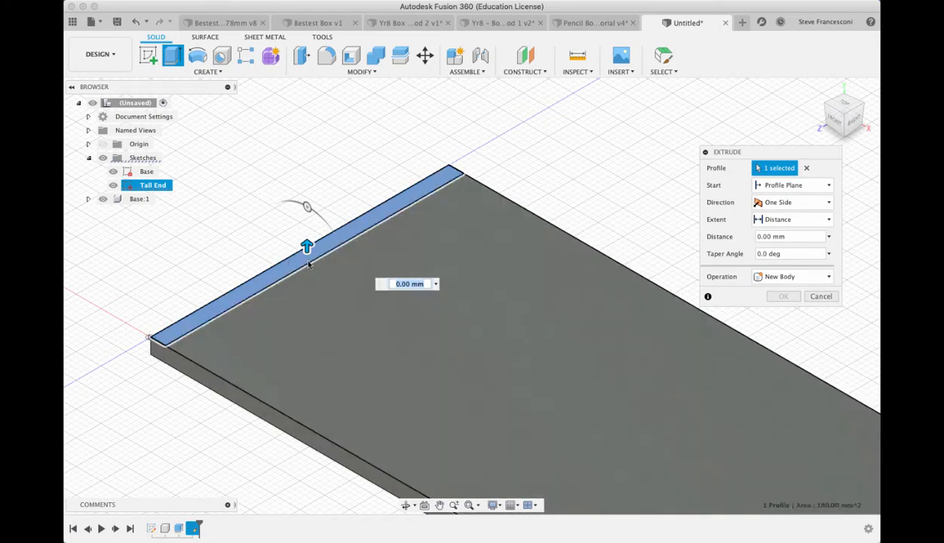
drag(325, 250, 333, 159)
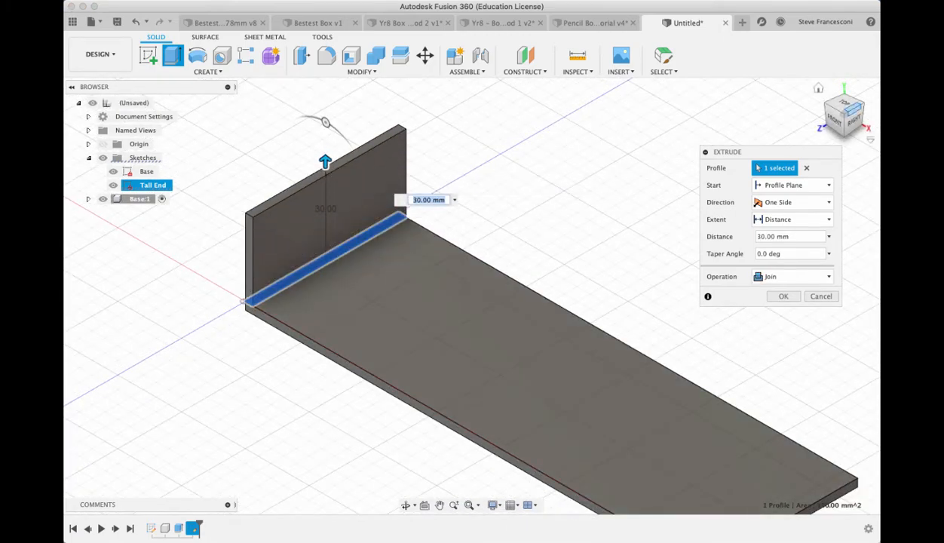
drag(879, 4, 943, 6)
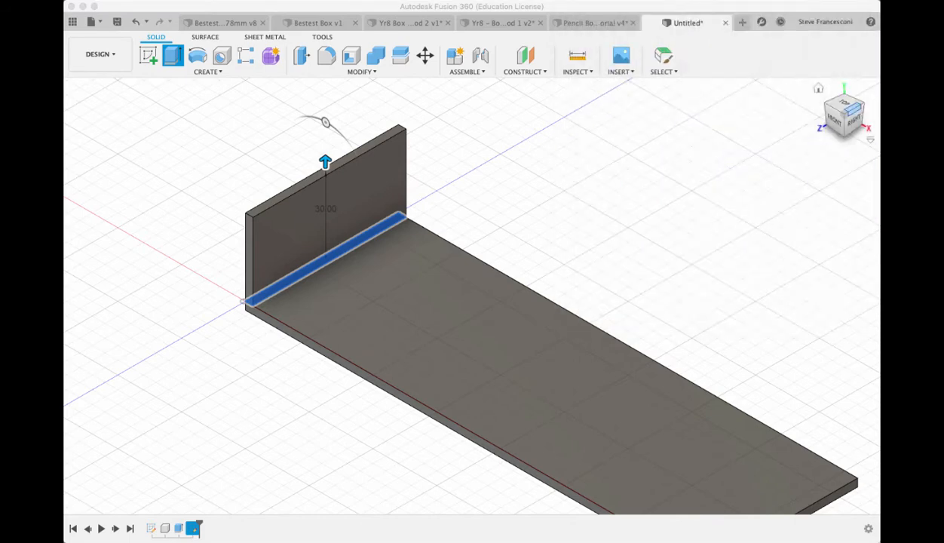
click(709, 199)
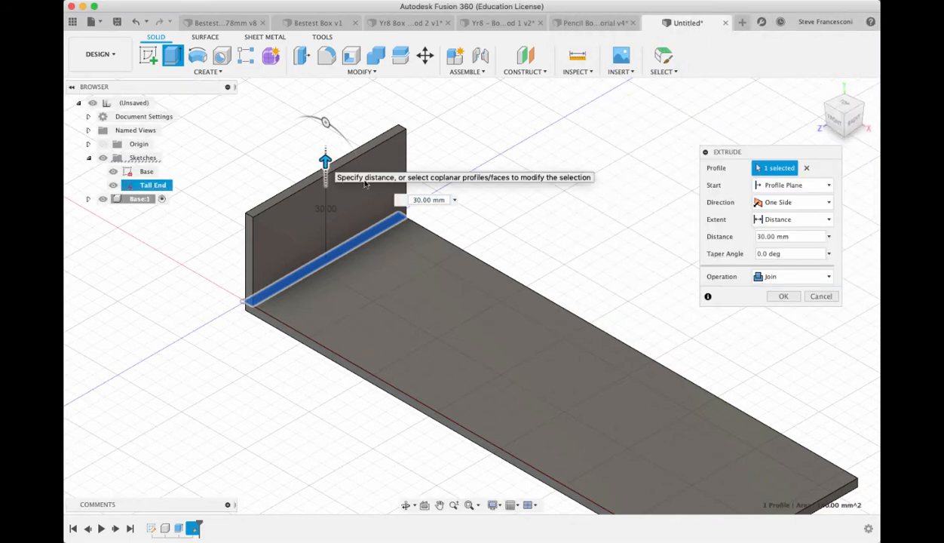
text(40)
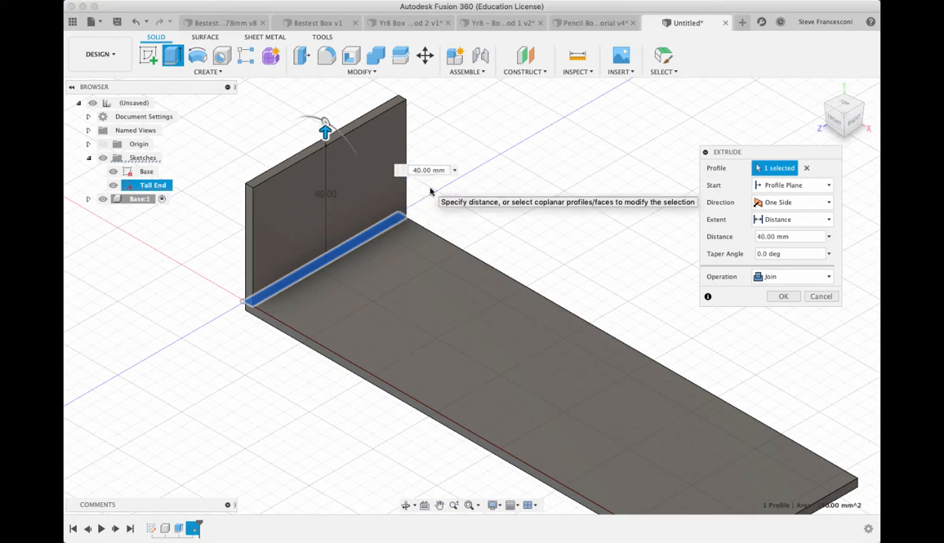
click(827, 278)
click(805, 339)
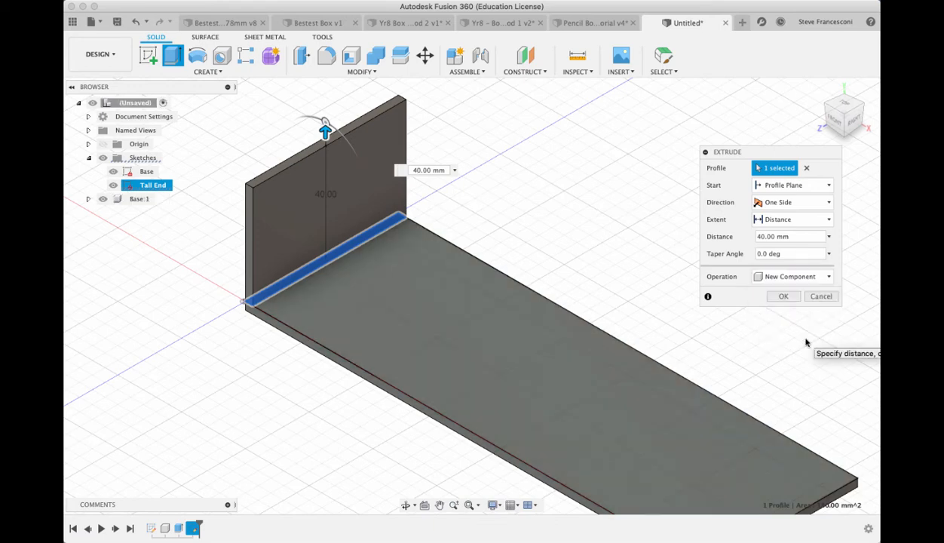
click(785, 297)
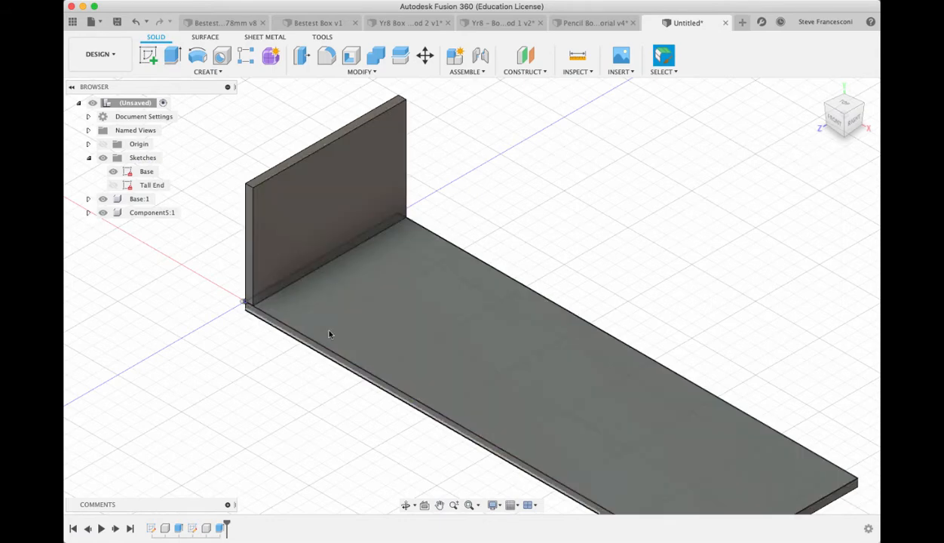
Step: Rename the new upright end component as Tall End
double_click(147, 213)
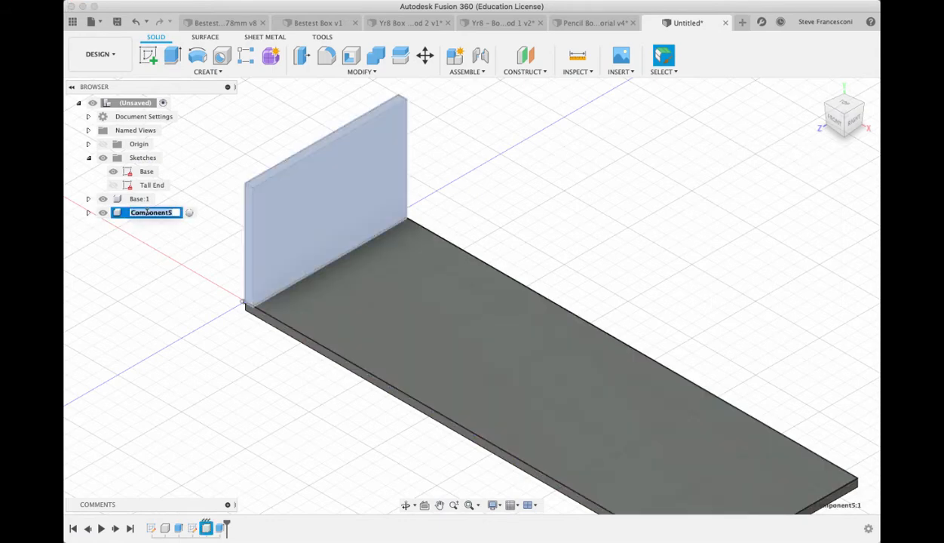
text(Tall End)
key(Return)
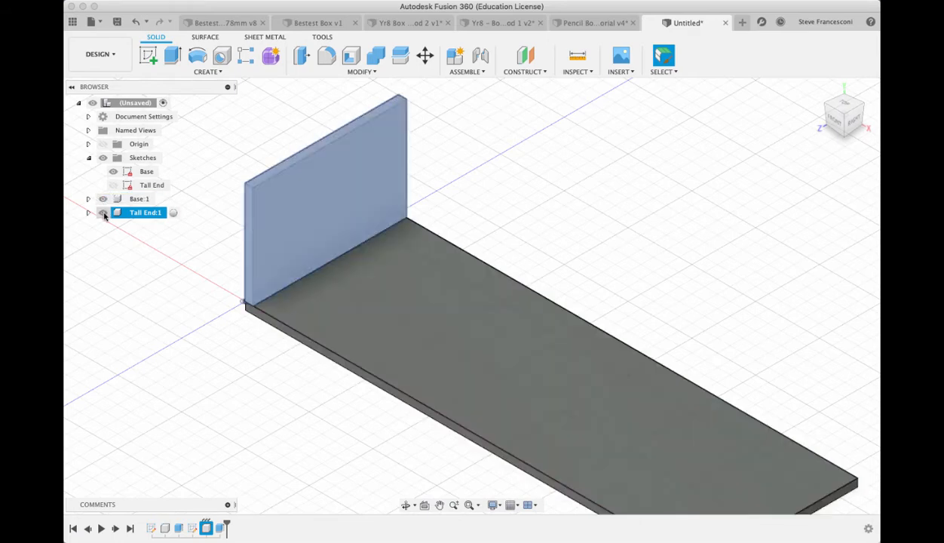
click(112, 246)
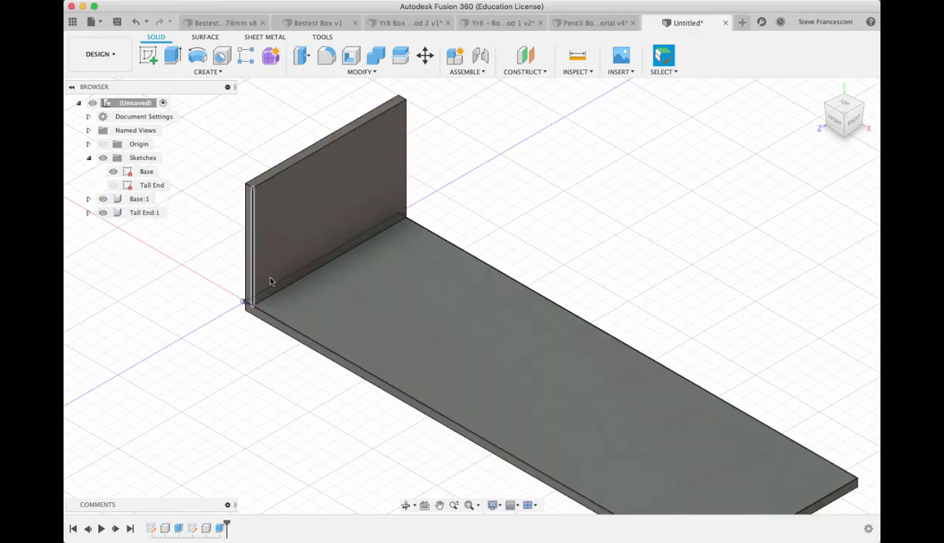
click(819, 89)
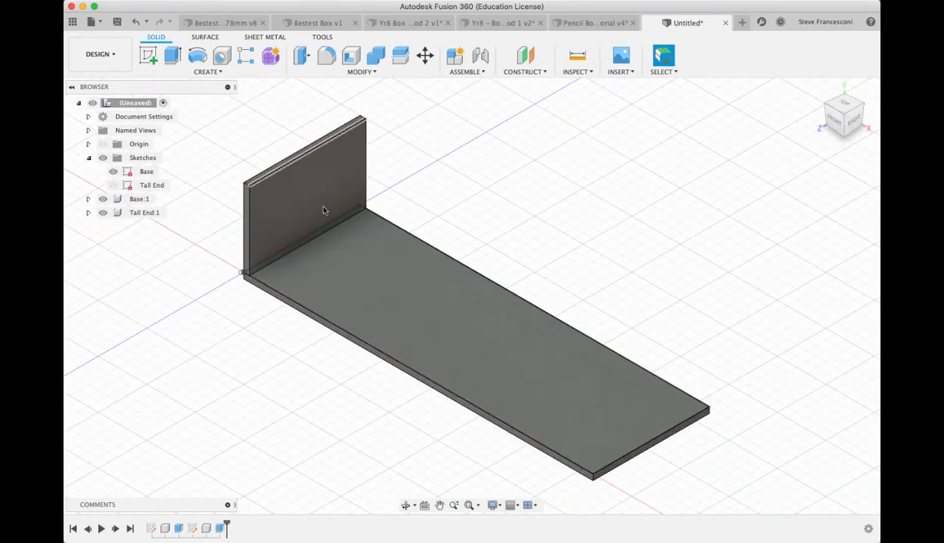
click(848, 2)
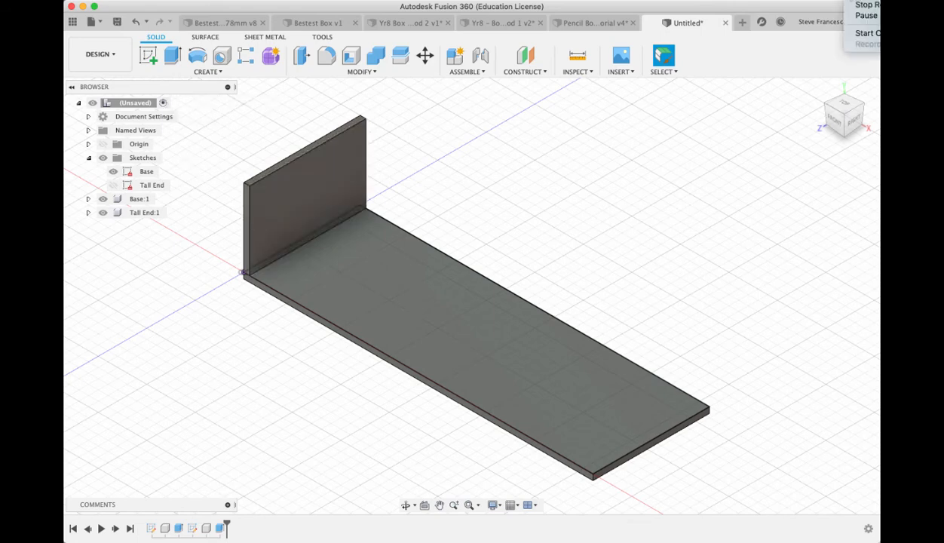
click(857, 16)
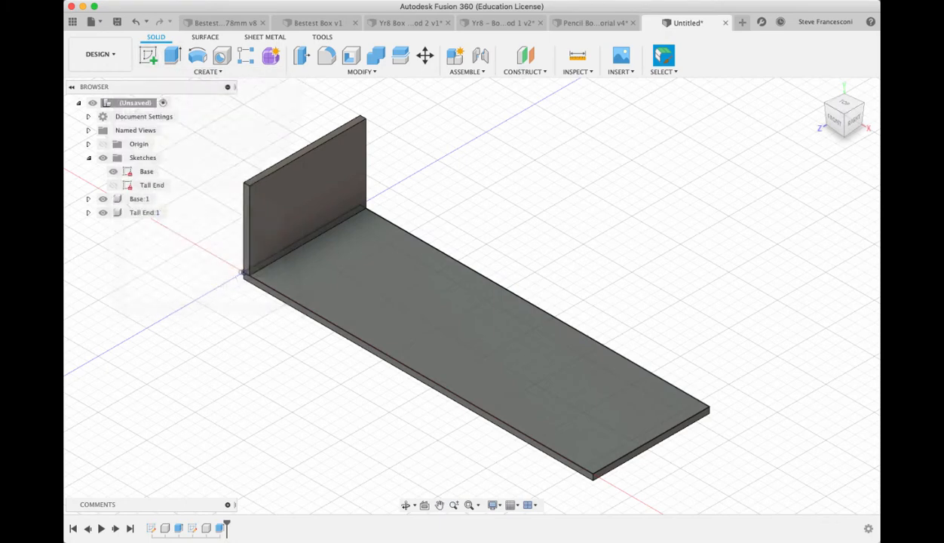
Step: Bring up the reference image, check the box dimensions and plywood thickness, and move it out of the way
drag(879, 30, 501, 21)
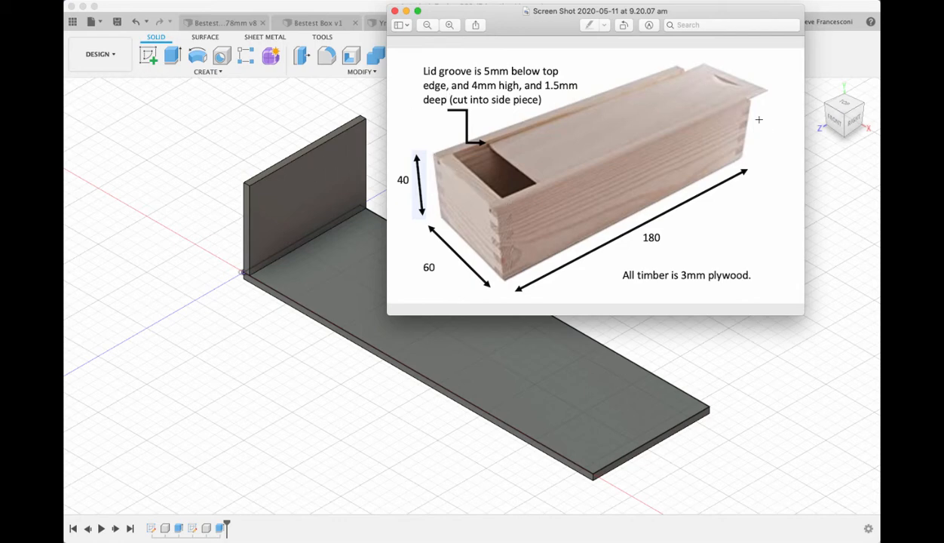
drag(529, 18, 622, 23)
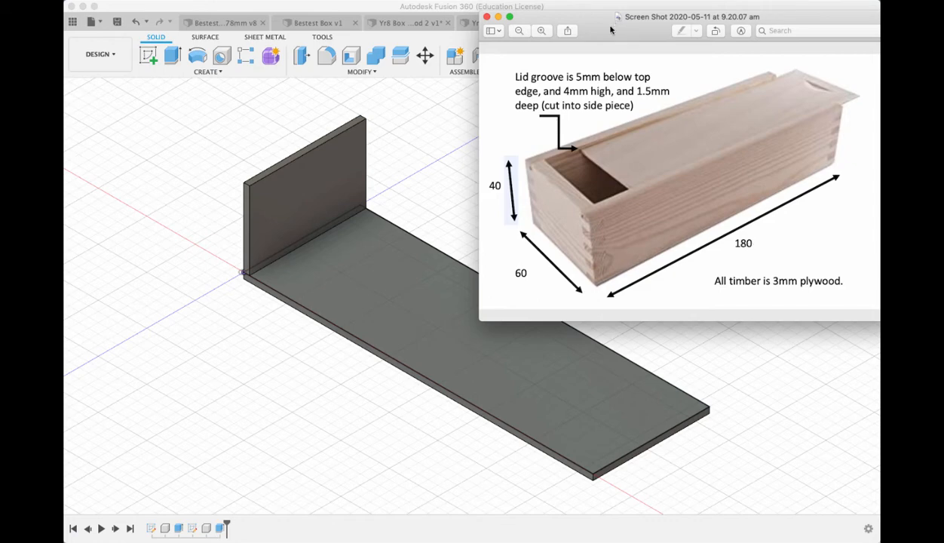
drag(612, 30, 943, 34)
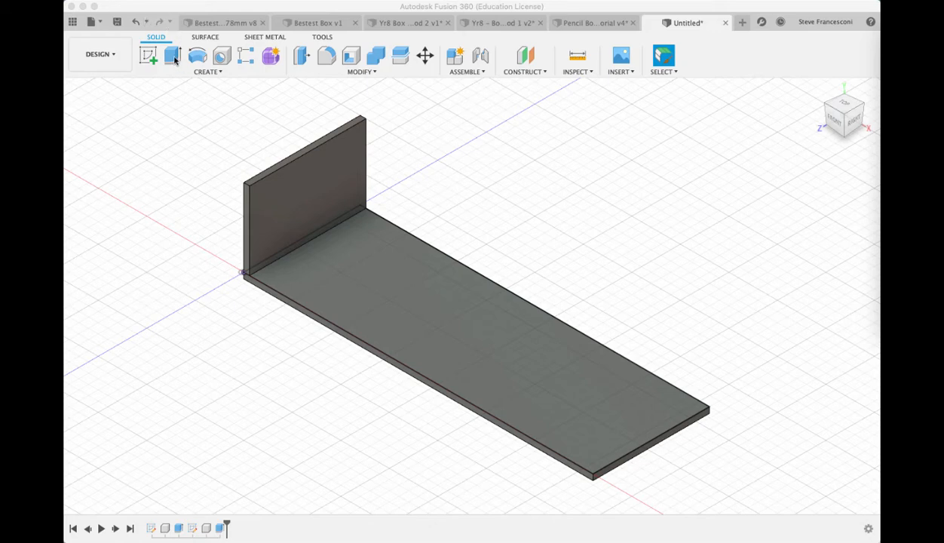
Step: Start a sketch on the base's upper face beside the tall end
click(150, 63)
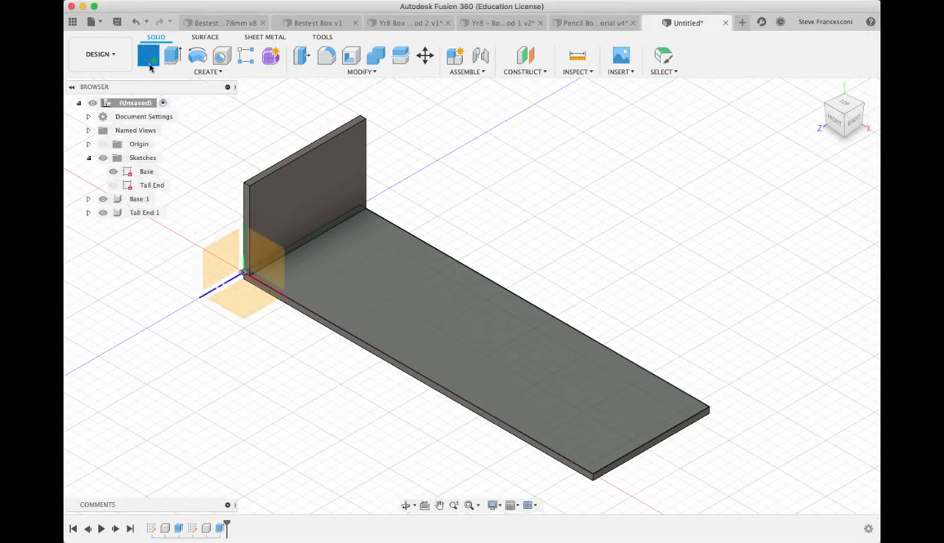
click(482, 324)
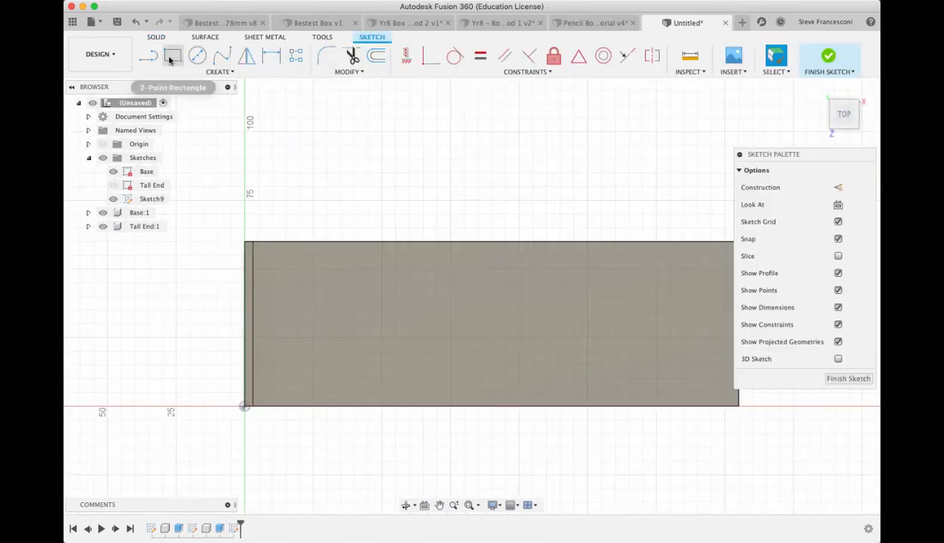
Step: Try to draw a 174 mm by 3 mm rectangle along the base's long edge from the tall end's inner corner, and undo it
click(172, 55)
scroll(359, 287, up, 1)
scroll(359, 287, down, 2)
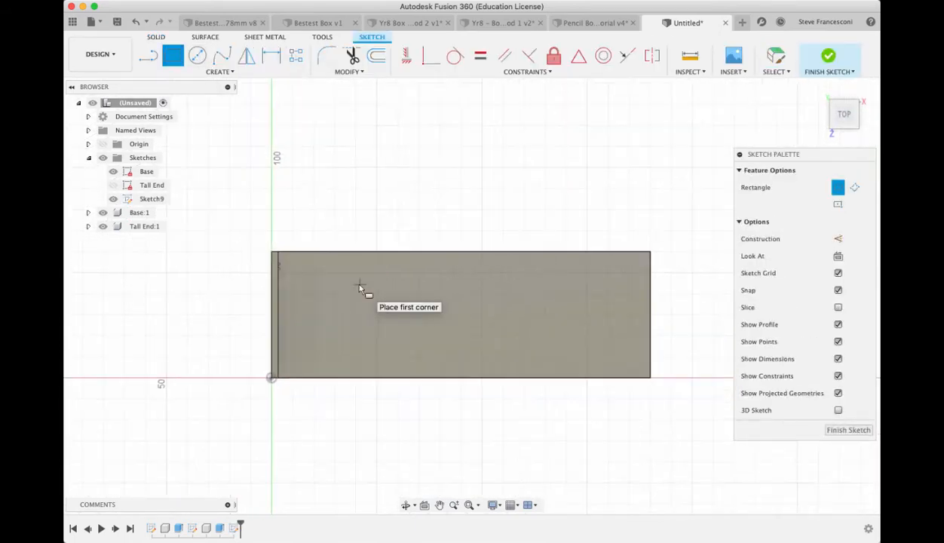
scroll(359, 287, up, 1)
scroll(270, 253, up, 4)
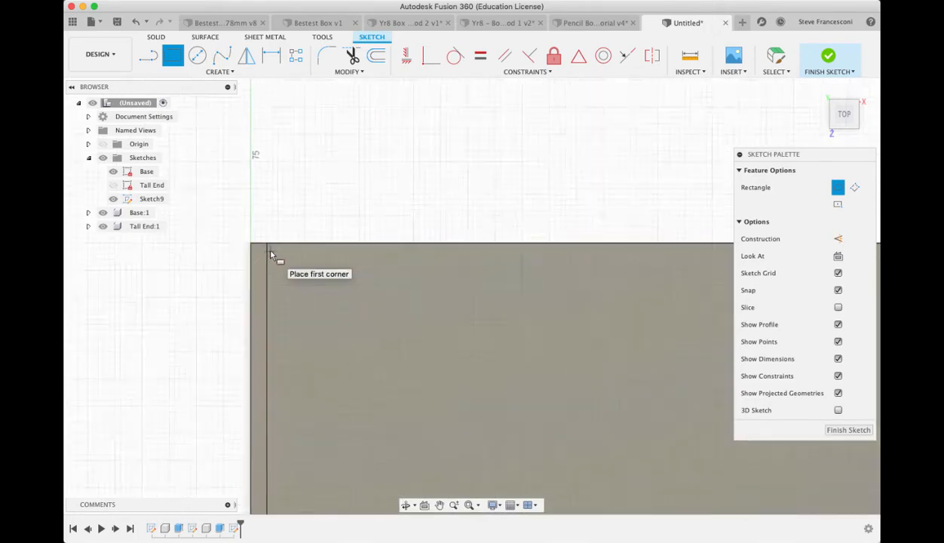
click(267, 244)
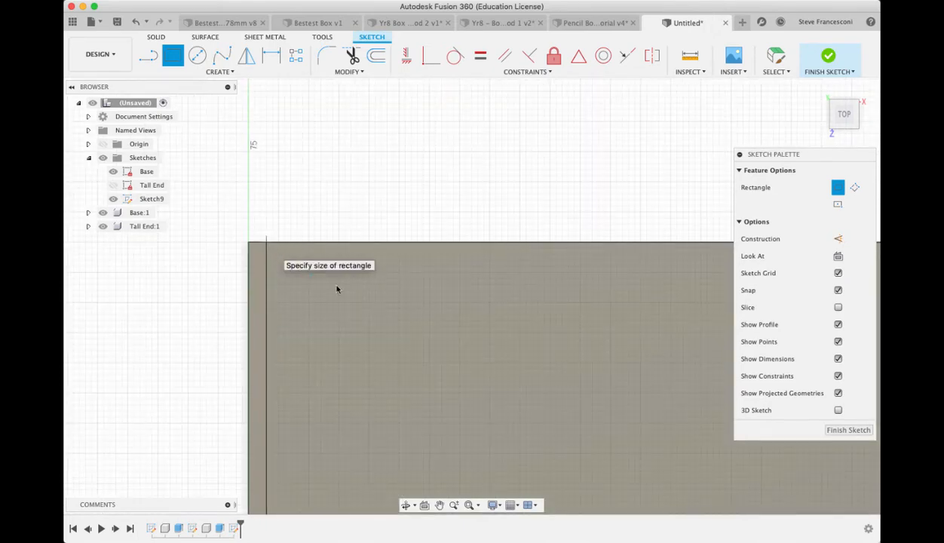
scroll(338, 290, down, 2)
scroll(294, 275, down, 3)
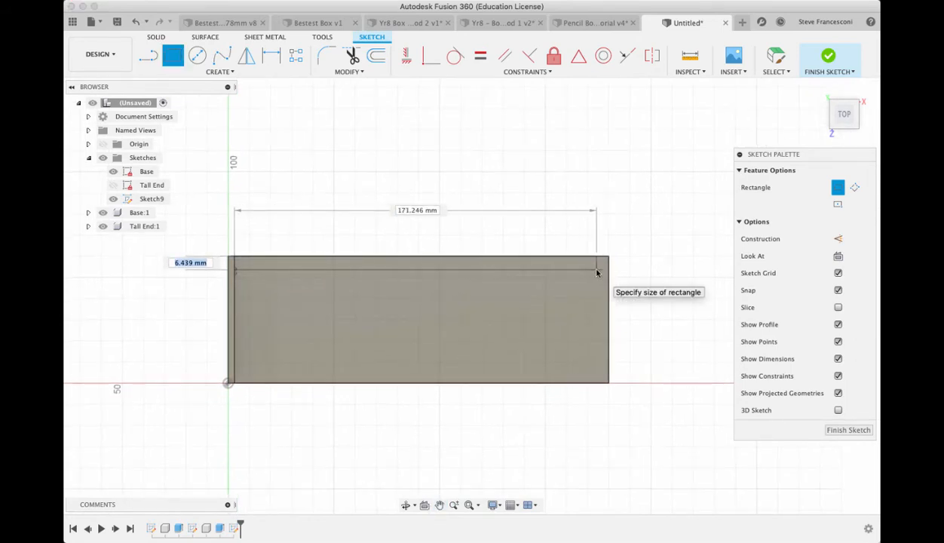
text(3)
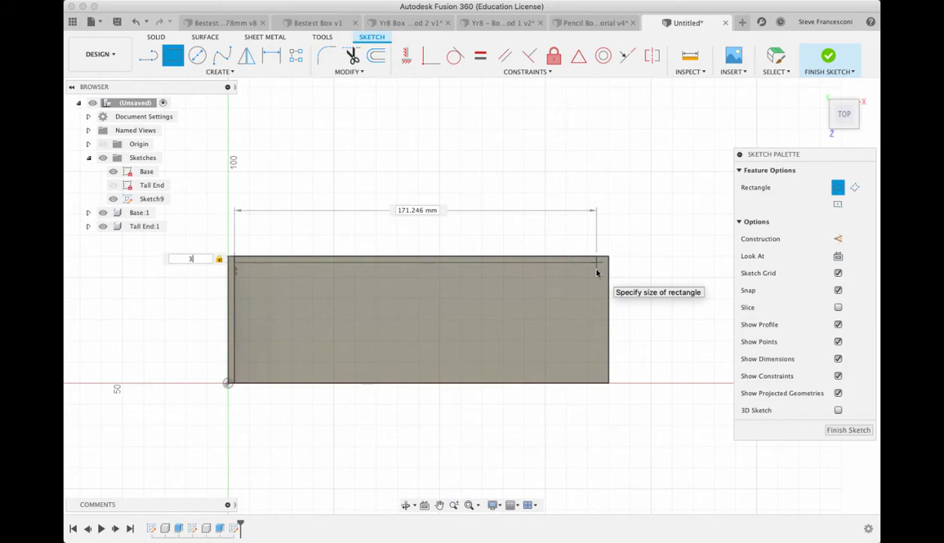
key(Tab)
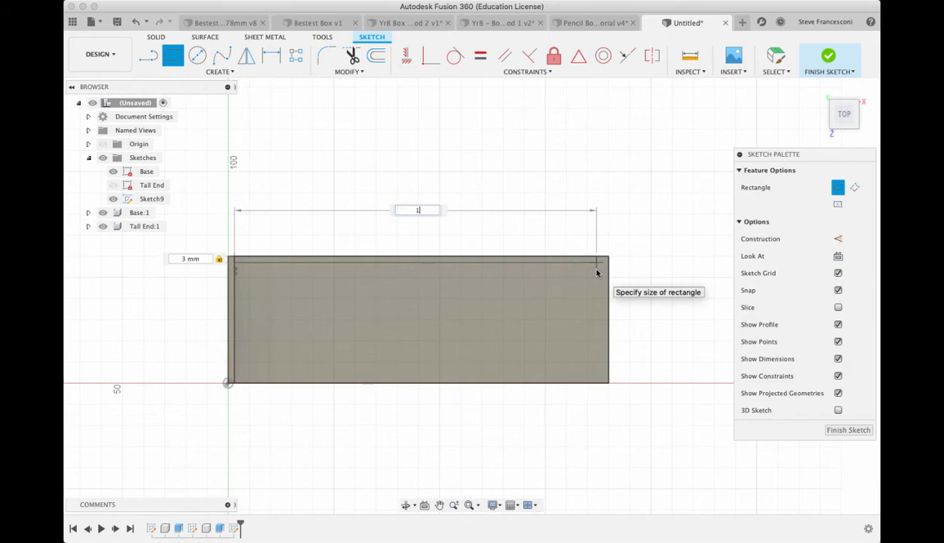
text(176)
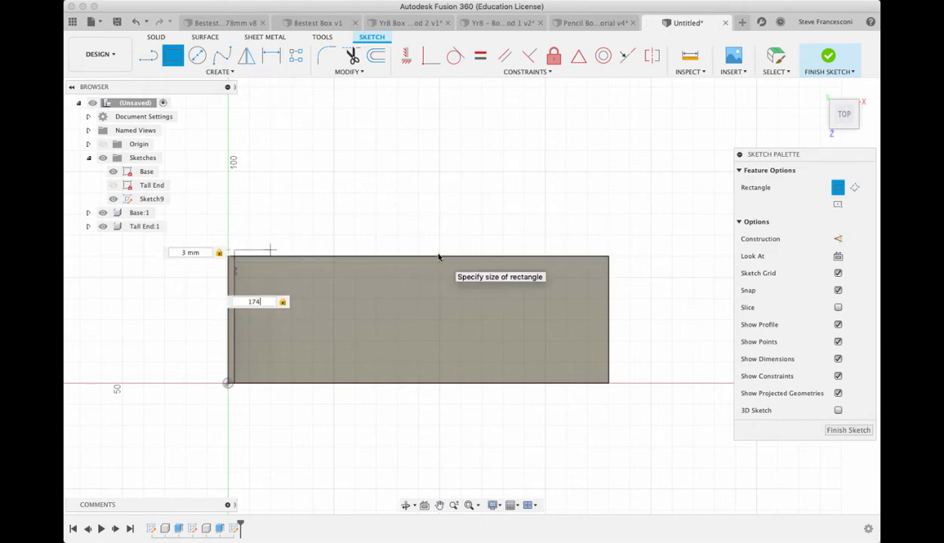
scroll(589, 289, down, 2)
scroll(593, 293, up, 3)
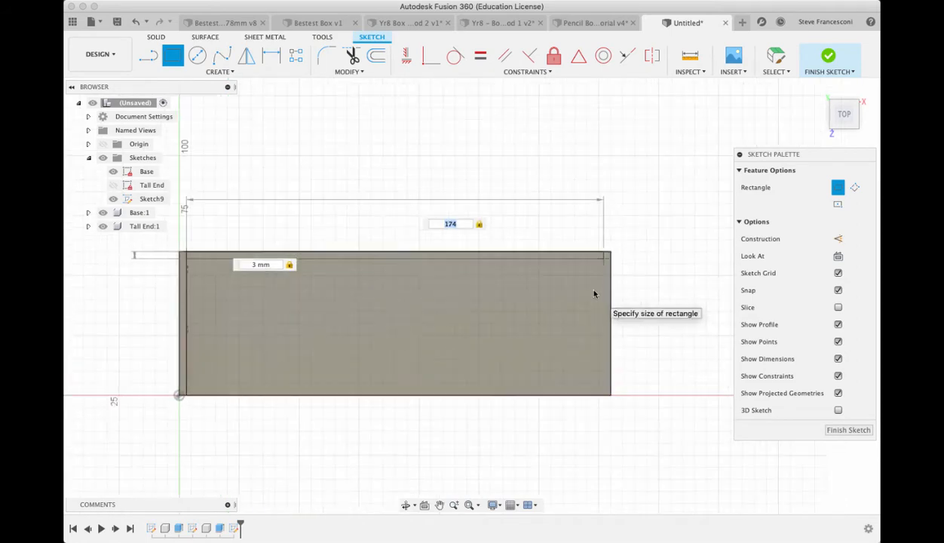
scroll(609, 262, up, 4)
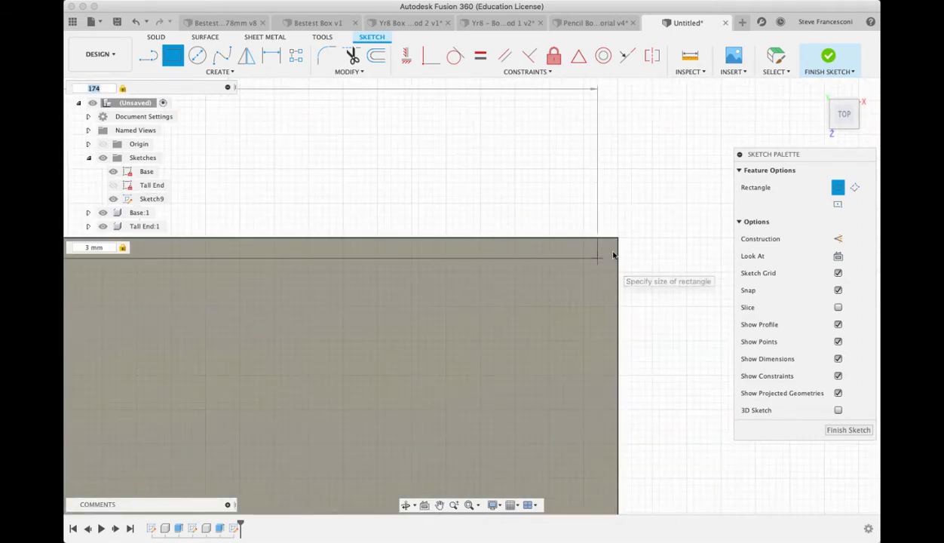
scroll(607, 262, down, 3)
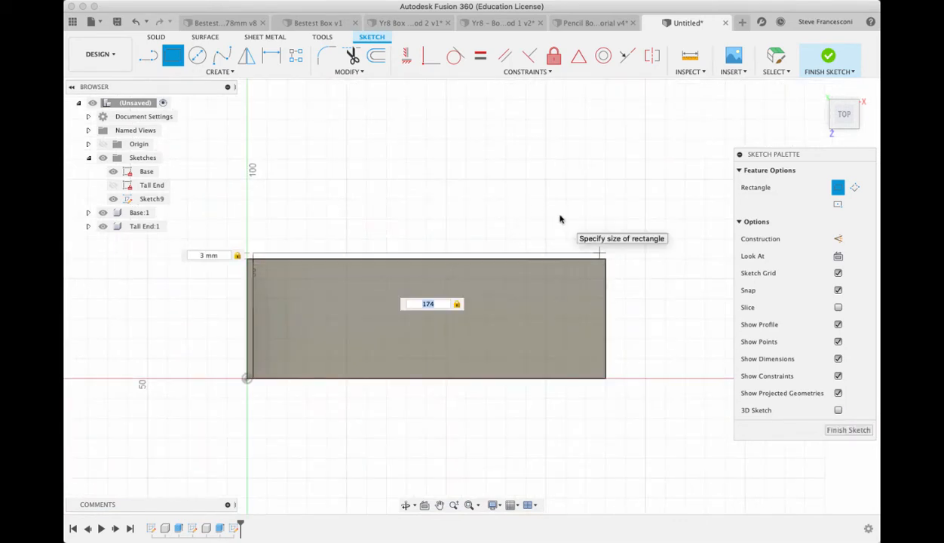
key(Return)
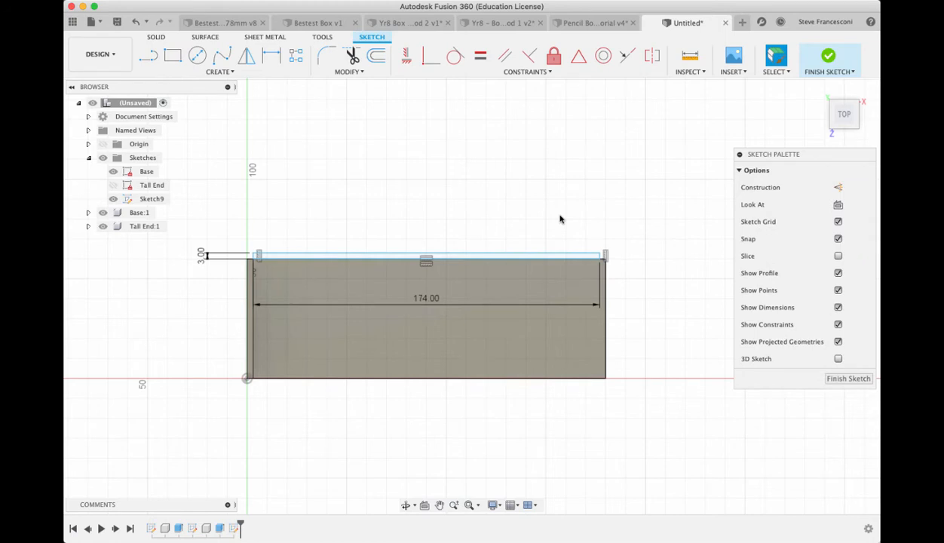
key(super+z)
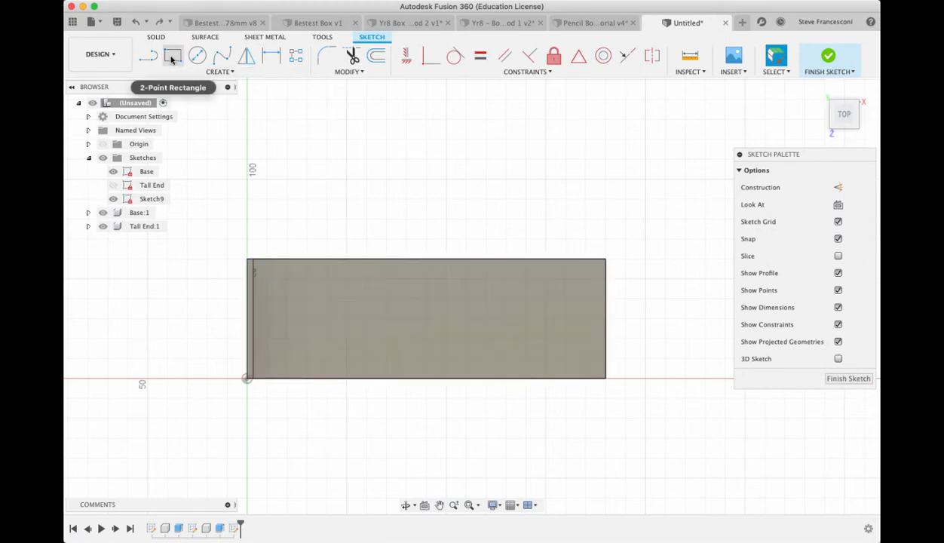
Step: Draw a 174 mm by 3 mm rectangle along the base's far long edge, starting at the tall end's inner corner
click(173, 55)
scroll(257, 256, up, 3)
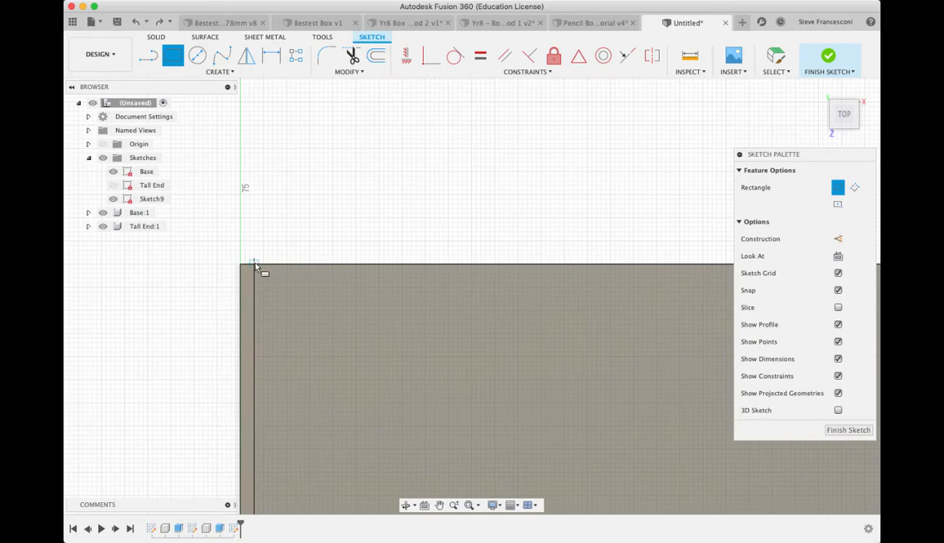
scroll(255, 265, up, 1)
click(255, 265)
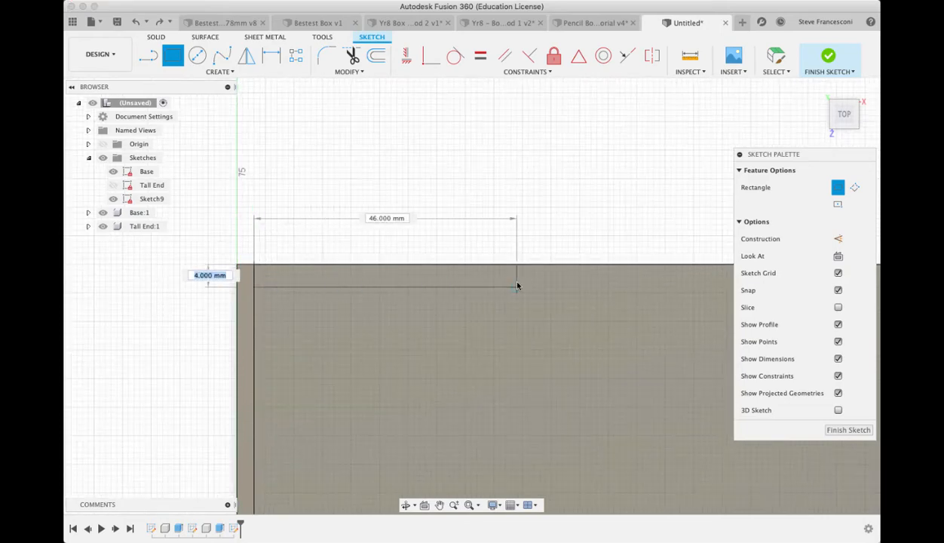
scroll(516, 283, down, 3)
middle_drag(516, 283, 348, 228)
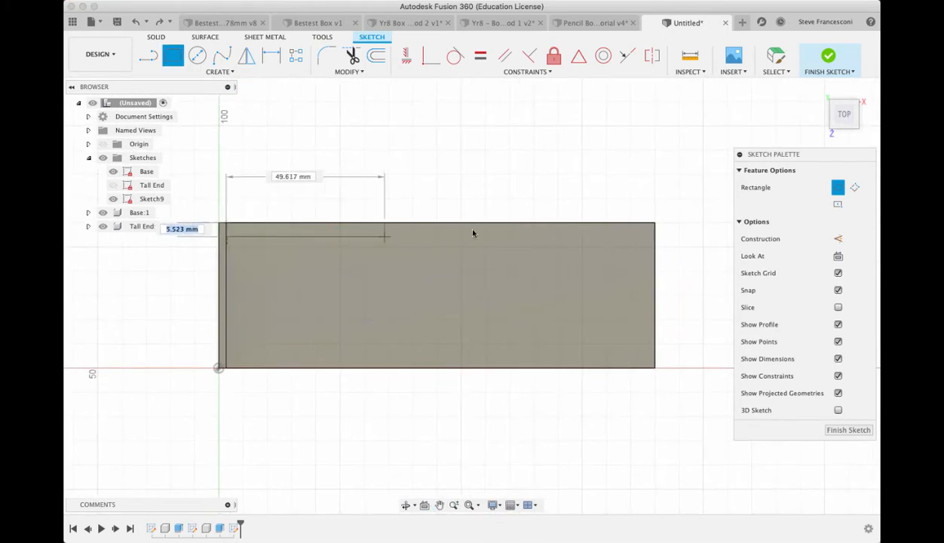
text(3)
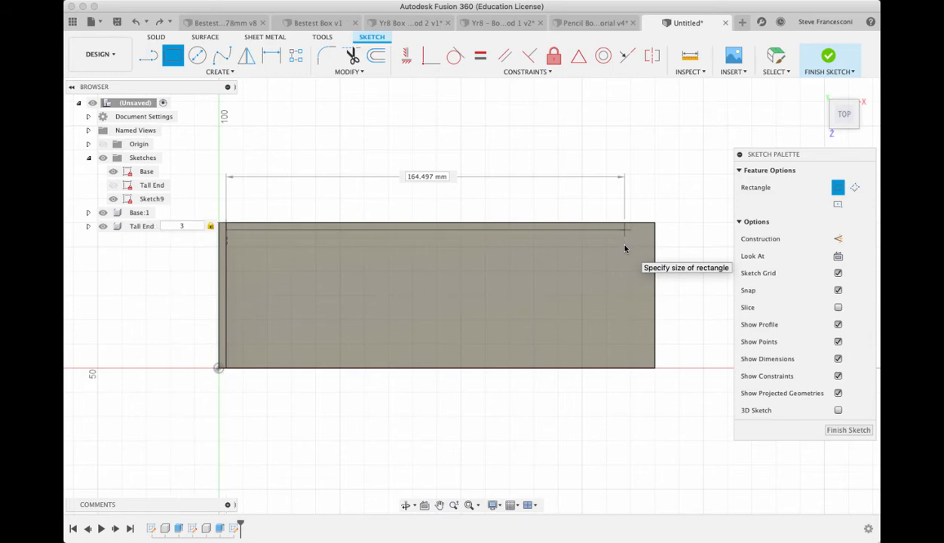
key(Tab)
text(1)
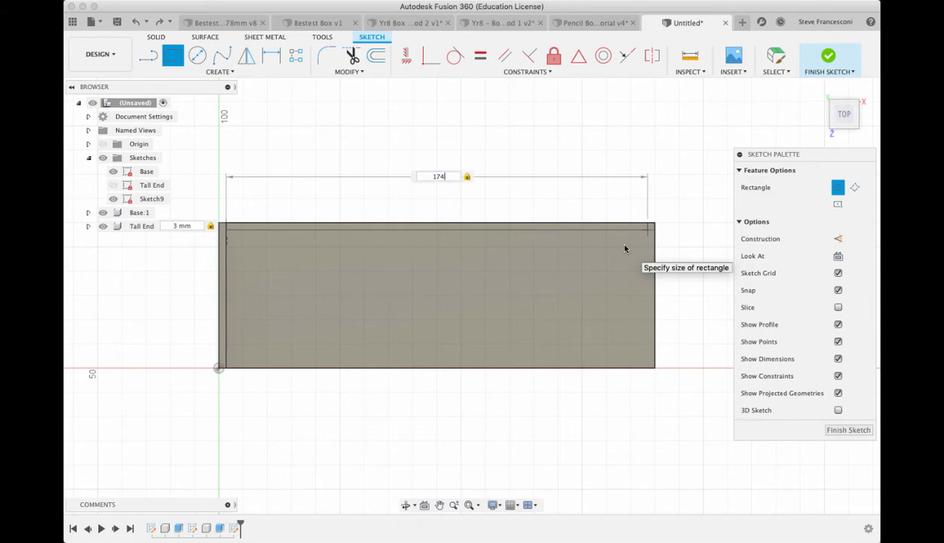
key(Return)
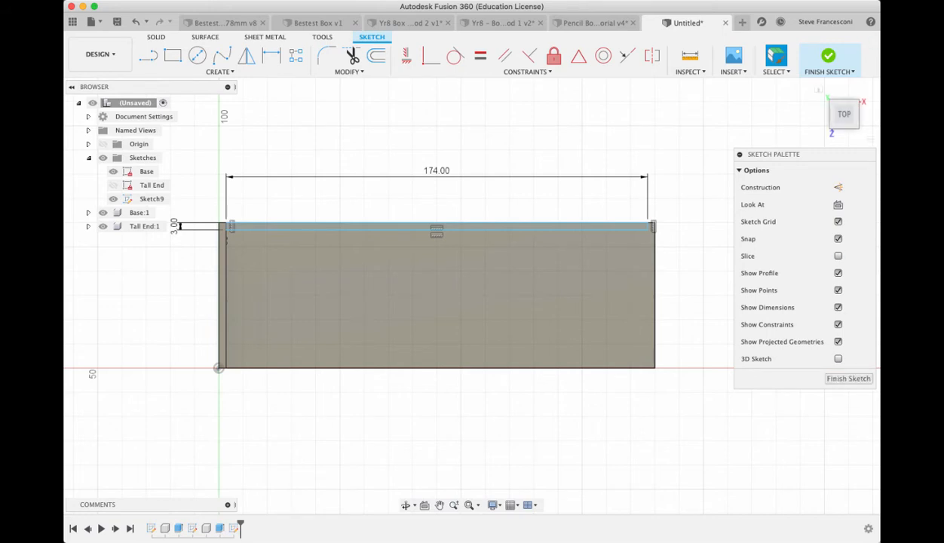
click(859, 2)
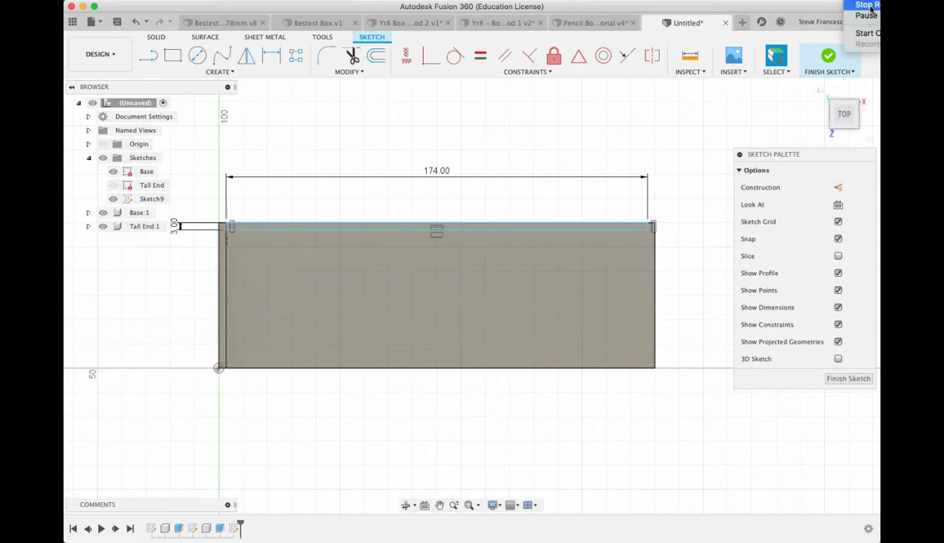
click(867, 5)
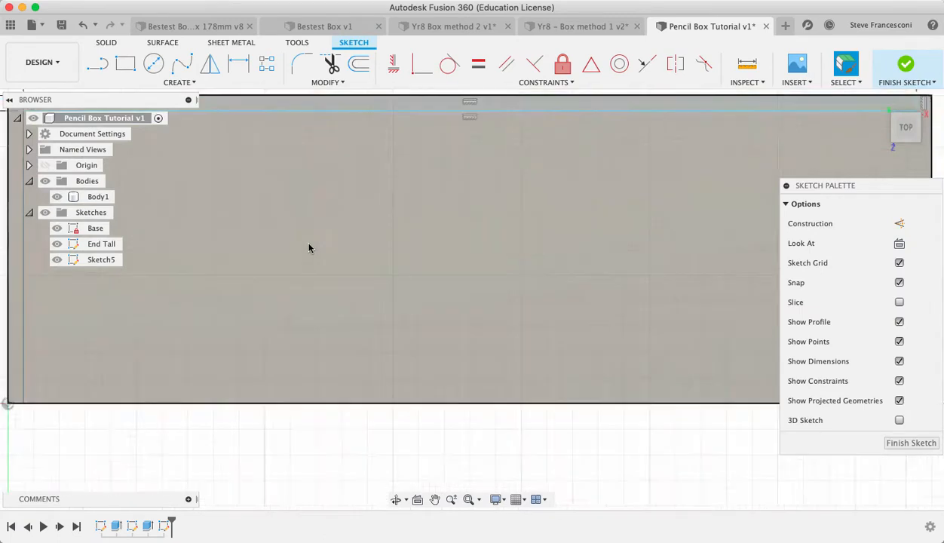
Step: Draw a matching 174 mm by 3 mm rectangle along the base's opposite long edge from the tall end's inner corner, and finish the sketch
scroll(309, 247, down, 3)
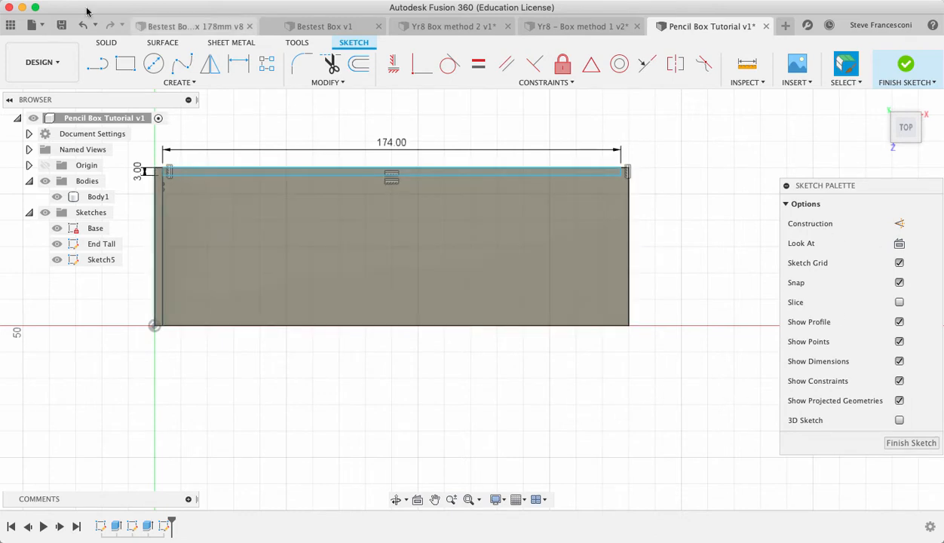
click(126, 64)
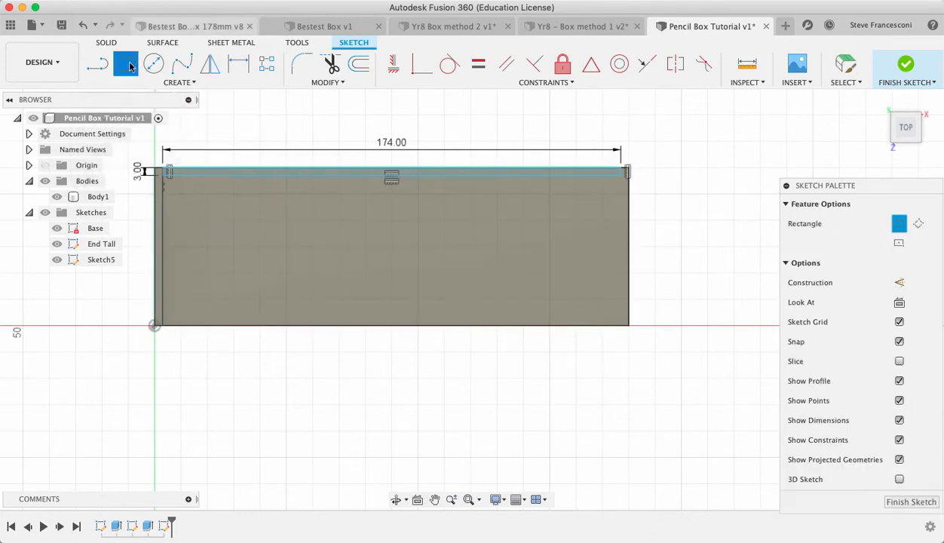
scroll(181, 299, up, 4)
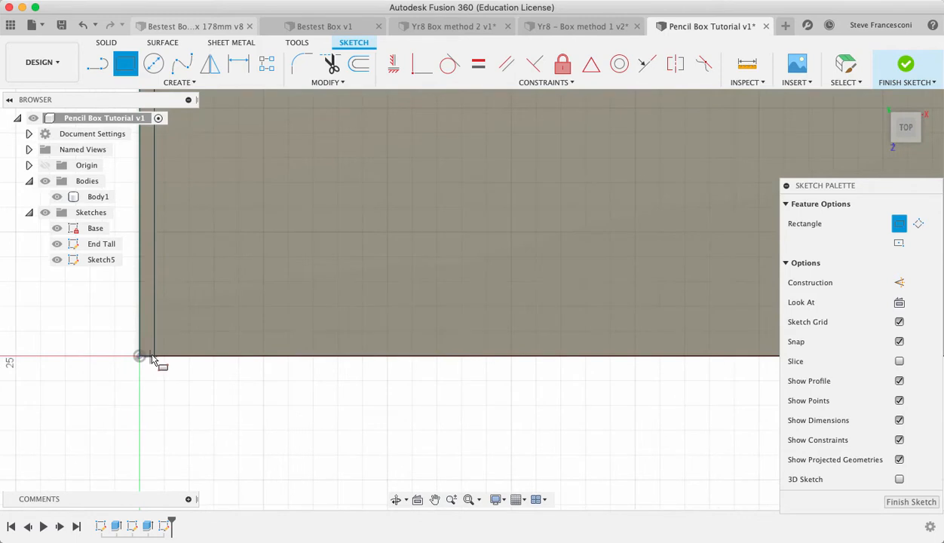
scroll(155, 352, up, 3)
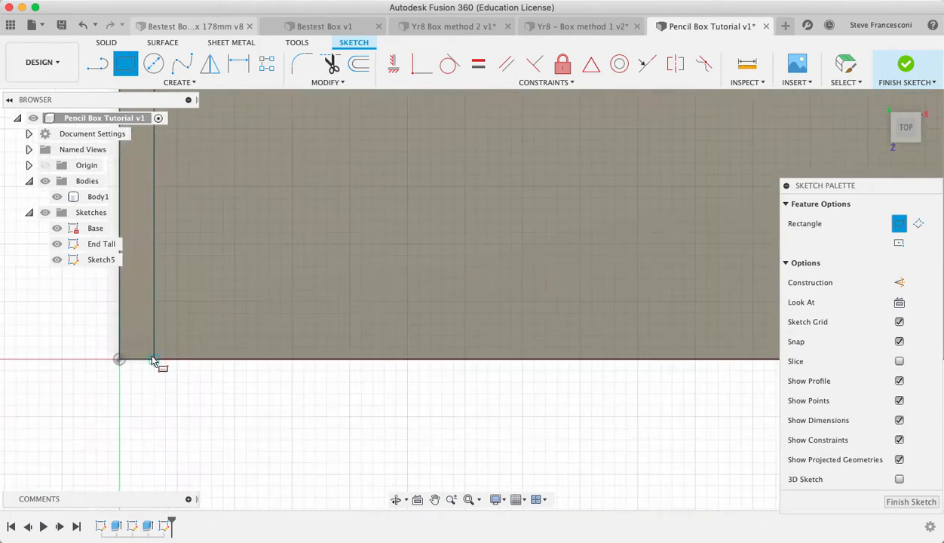
click(155, 360)
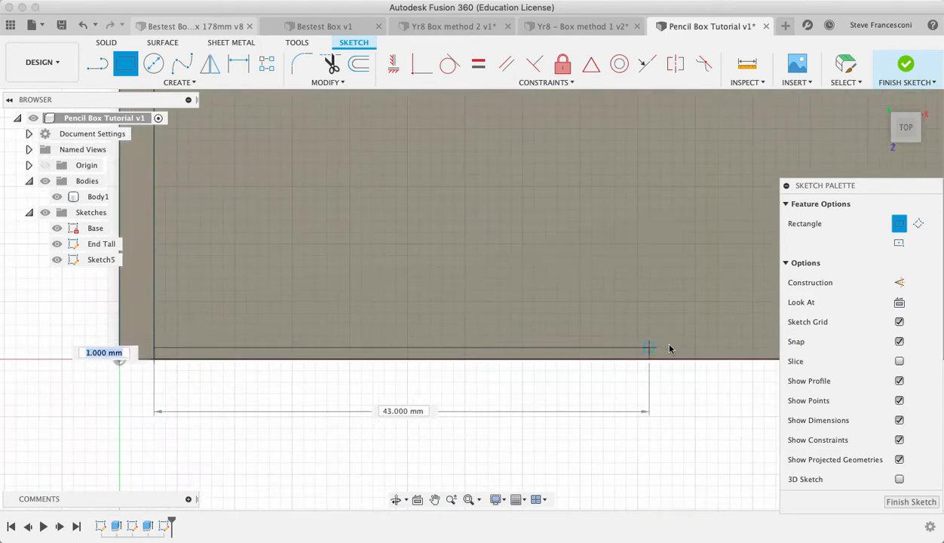
text(3)
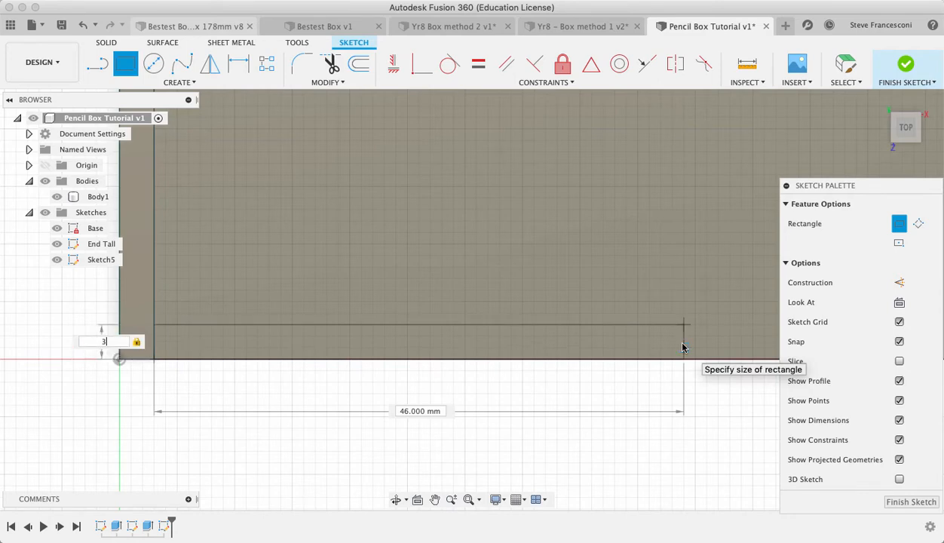
key(Tab)
text(17)
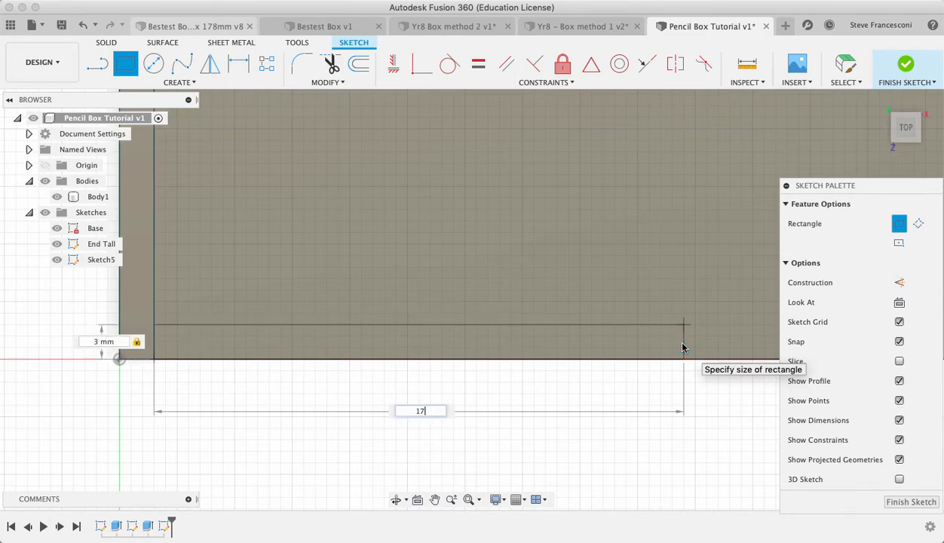
text(8)
key(Return)
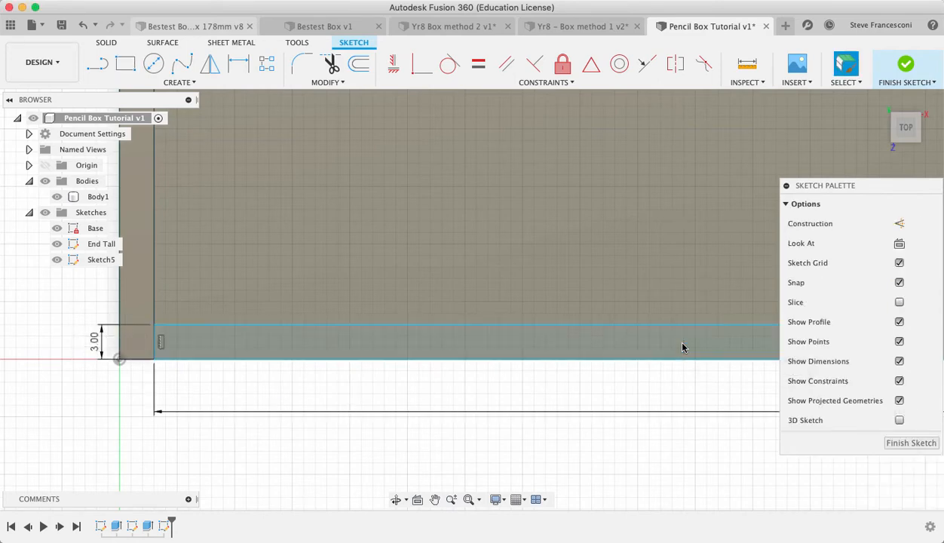
click(889, 442)
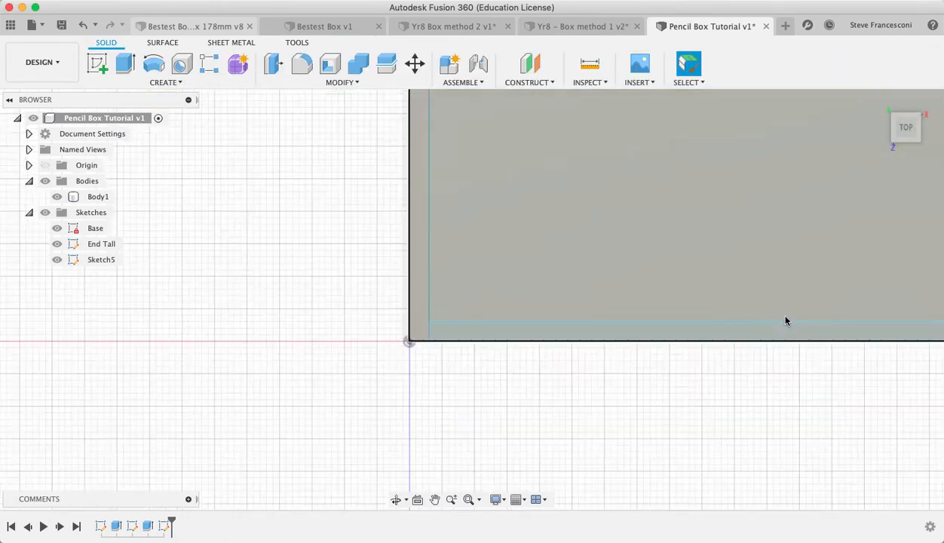
Step: Extrude the narrow rectangle on the base's far long edge 40 mm upward as a new component
middle_drag(787, 299, 368, 286)
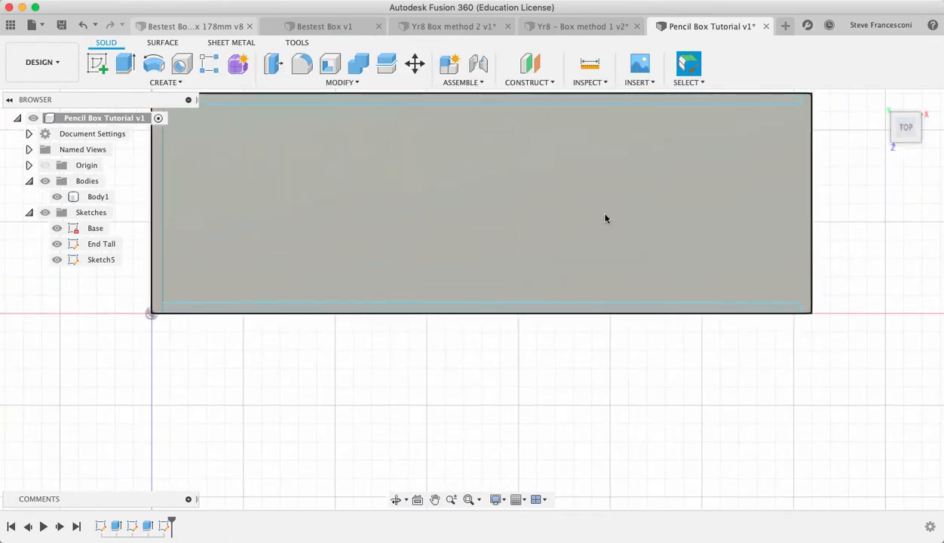
scroll(605, 218, down, 1)
middle_drag(687, 200, 685, 250)
click(879, 103)
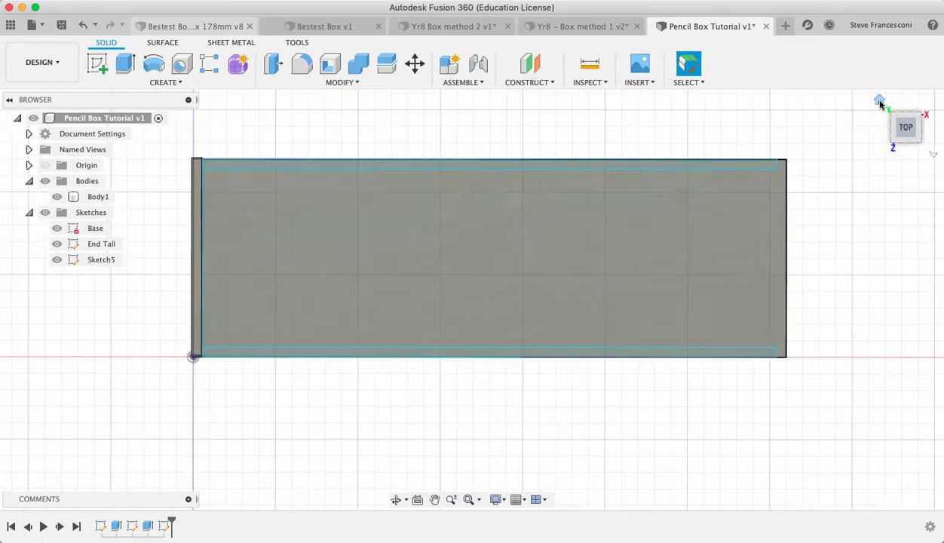
scroll(648, 373, up, 4)
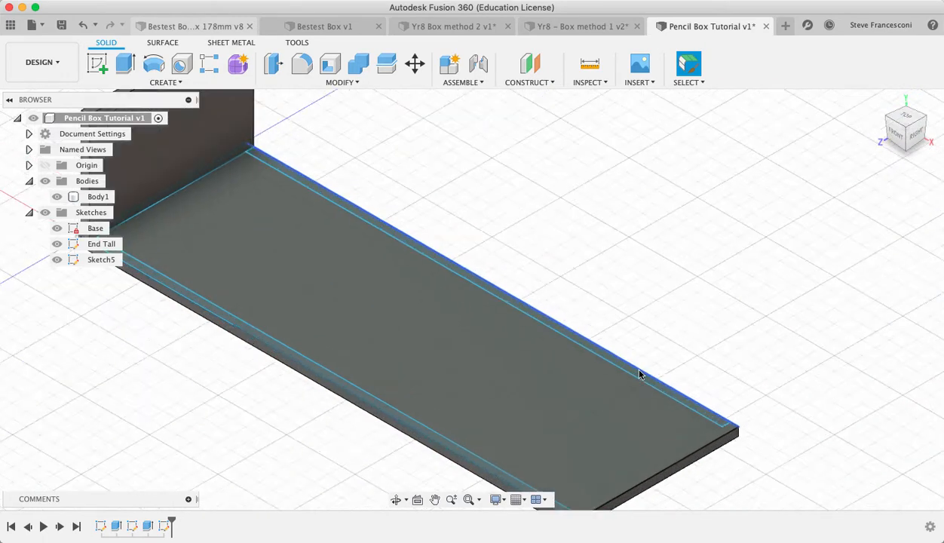
scroll(639, 374, down, 1)
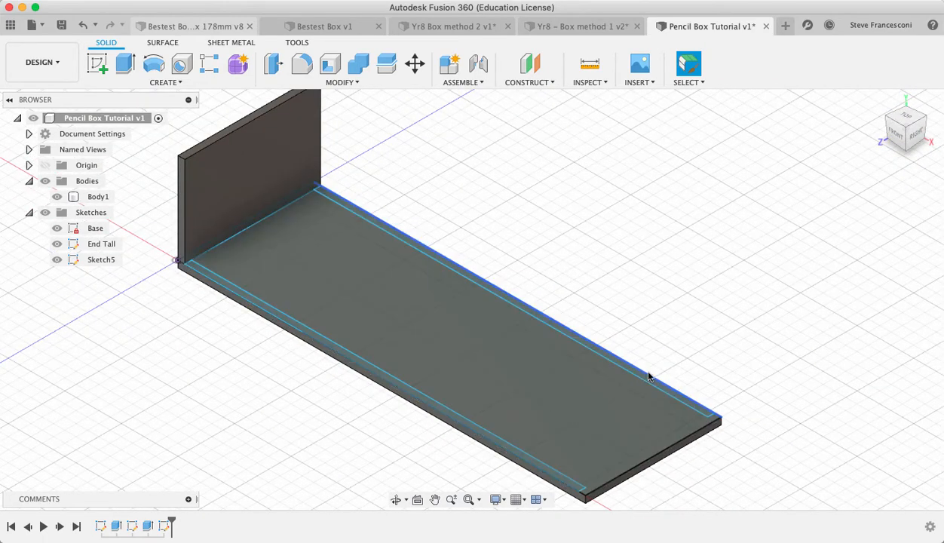
click(126, 64)
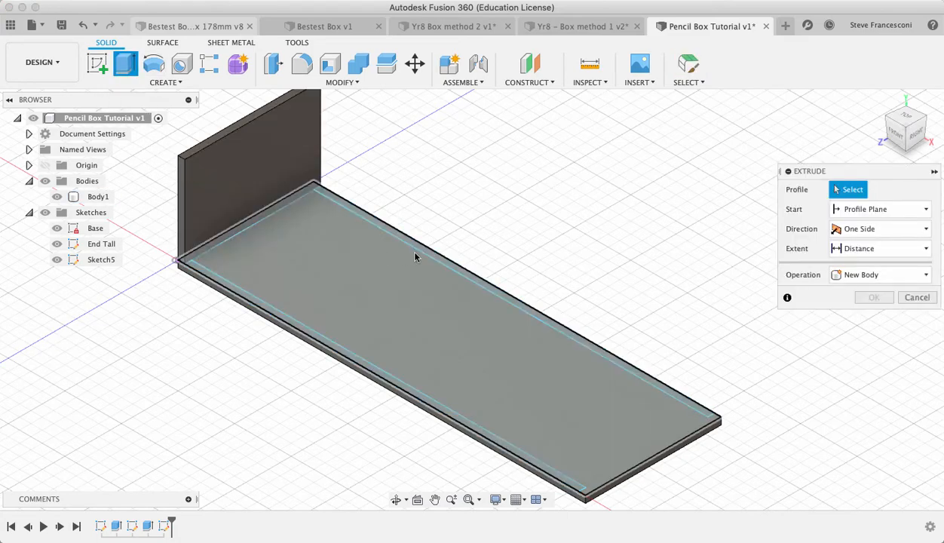
scroll(439, 260, up, 3)
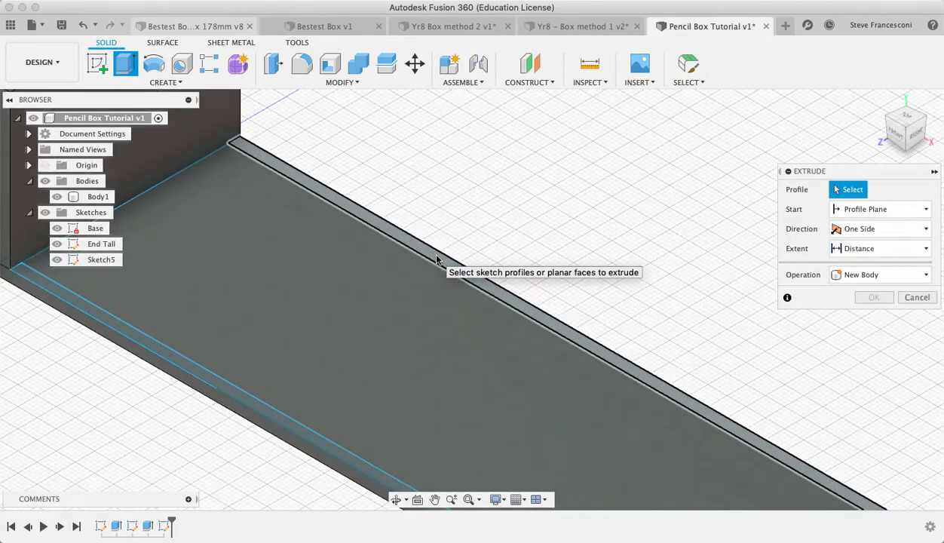
scroll(435, 260, up, 2)
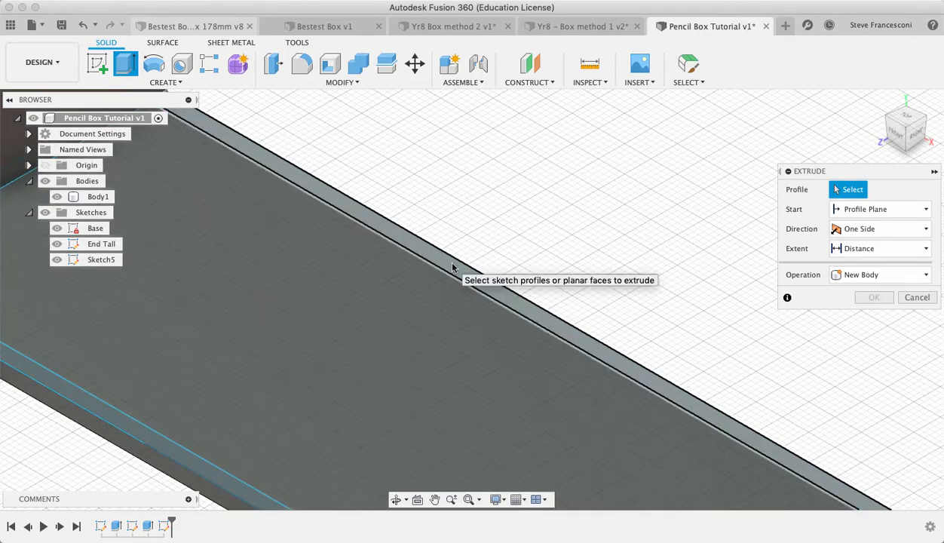
click(452, 267)
scroll(454, 266, down, 4)
scroll(455, 265, down, 2)
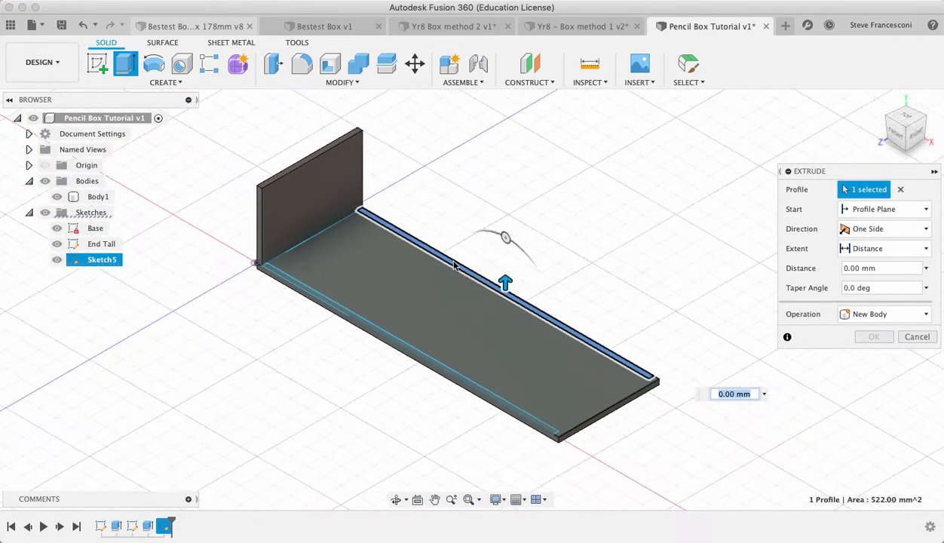
drag(506, 280, 505, 204)
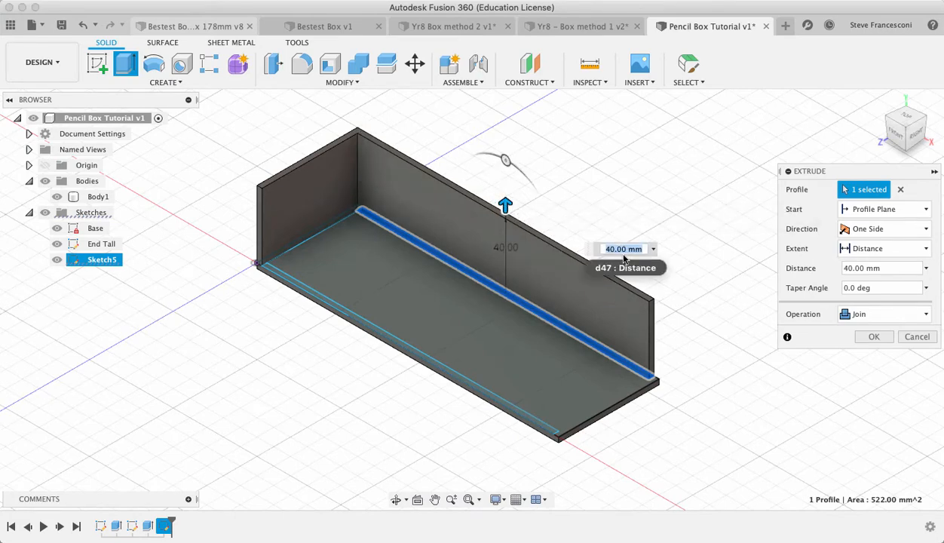
click(860, 316)
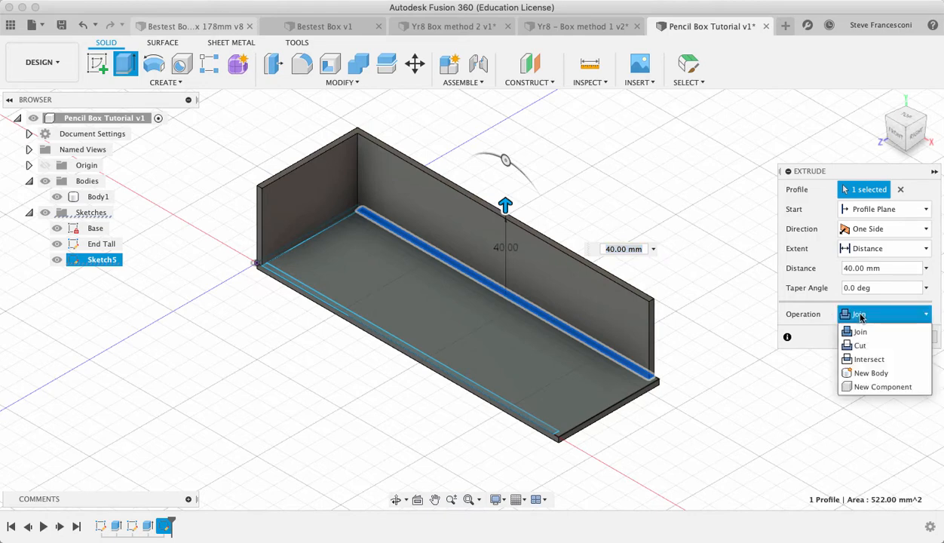
click(882, 387)
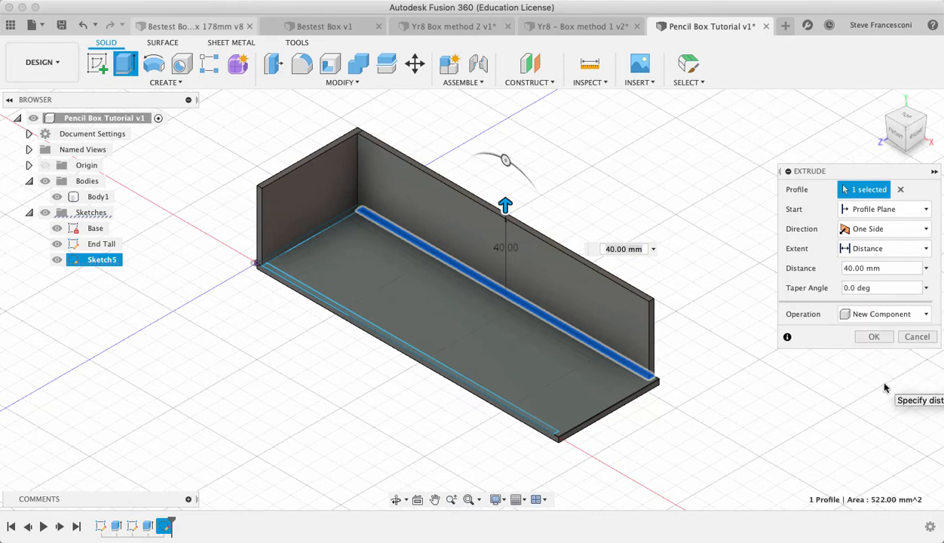
click(875, 337)
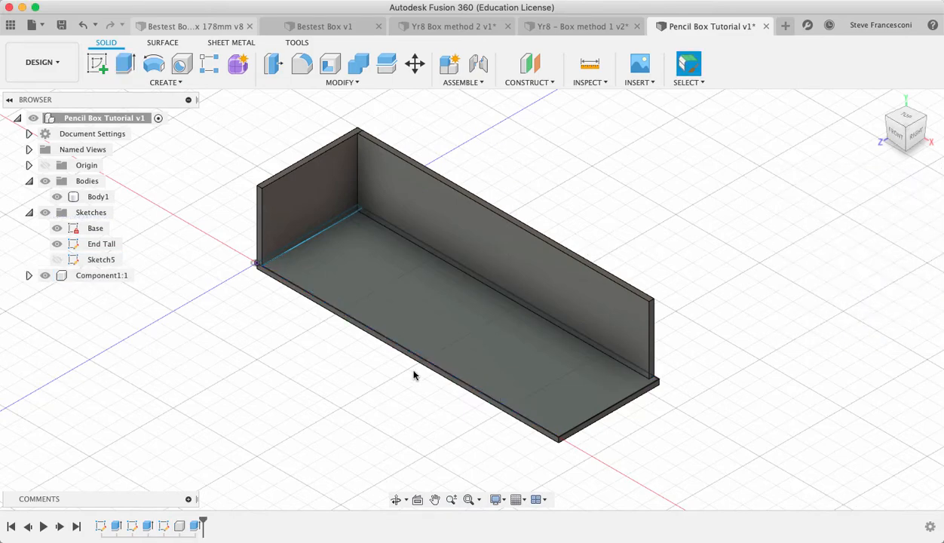
scroll(388, 208, down, 2)
scroll(388, 208, up, 5)
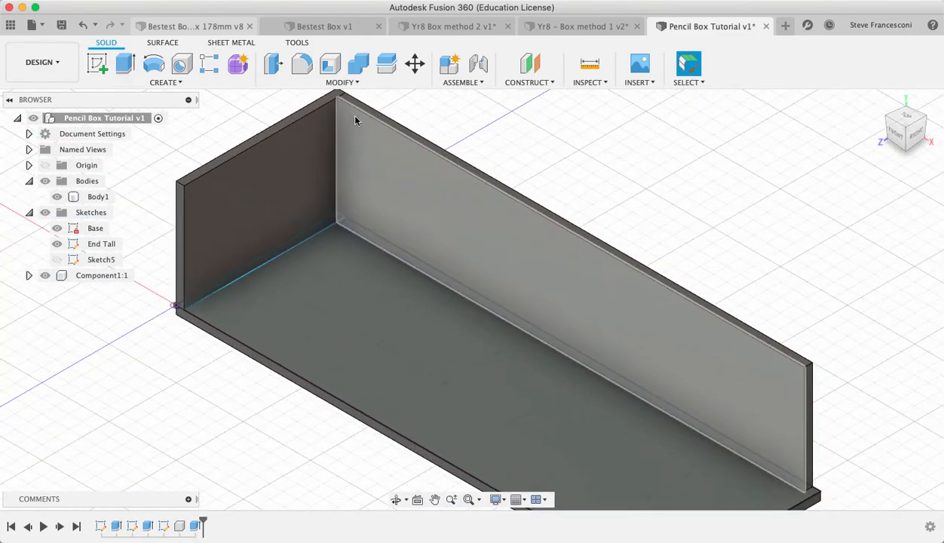
middle_drag(328, 116, 347, 162)
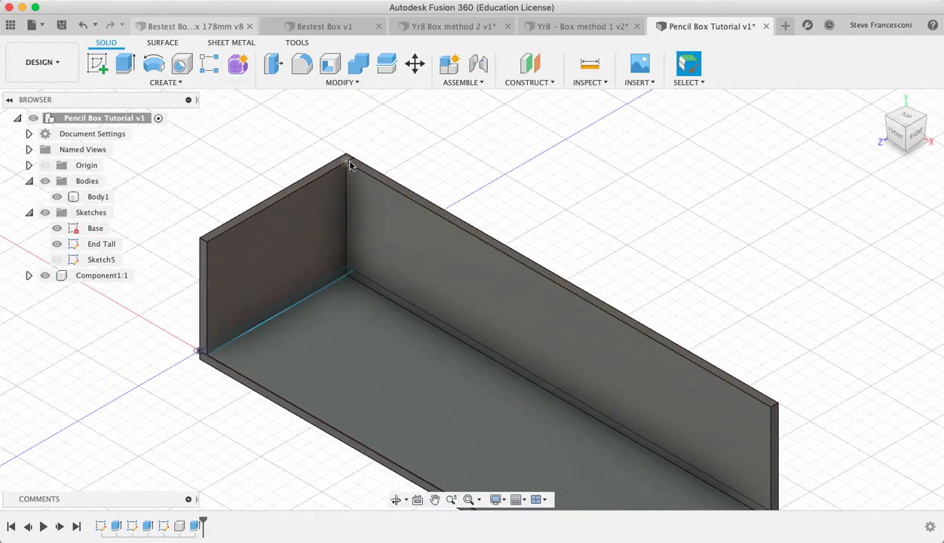
scroll(362, 169, down, 5)
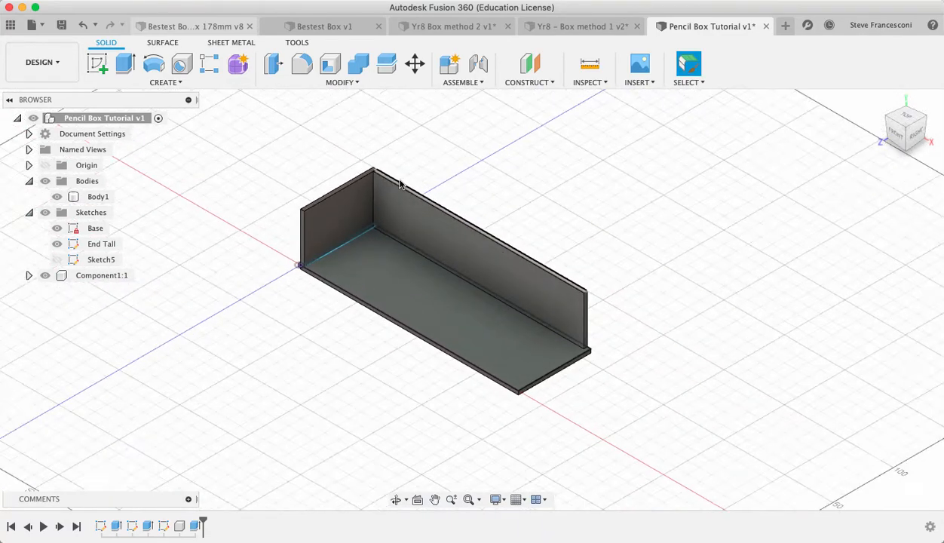
scroll(400, 183, up, 3)
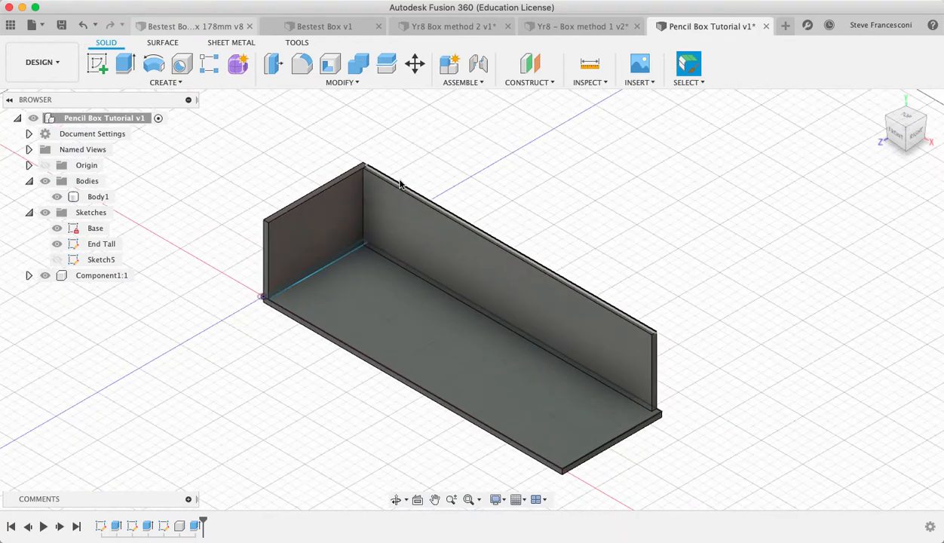
click(125, 65)
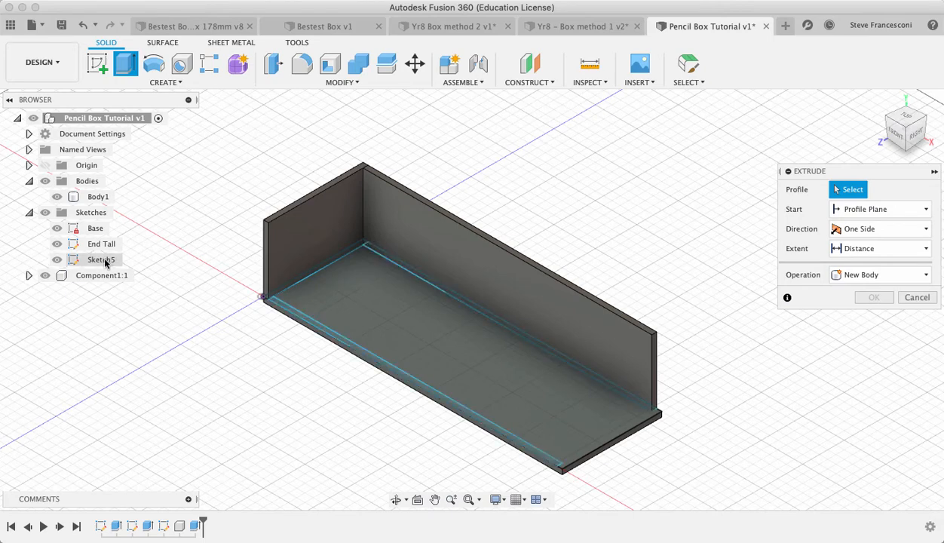
click(917, 297)
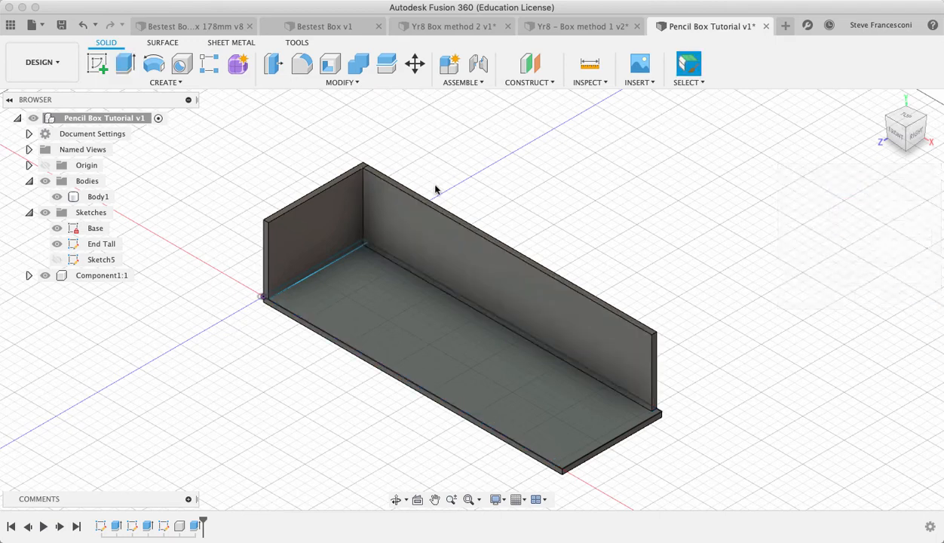
Step: Rename the sketch with the two narrow edge rectangles as Long Sides and make it visible
click(101, 260)
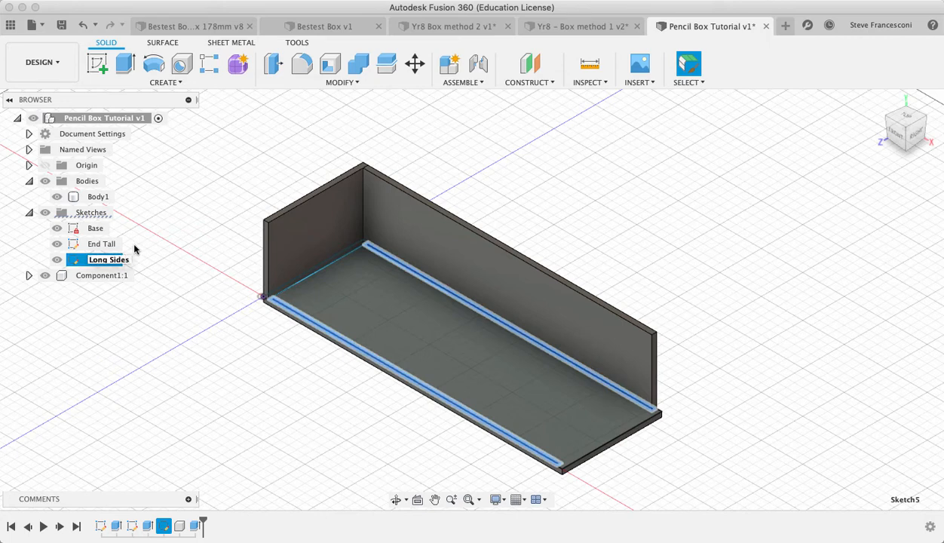
key(Return)
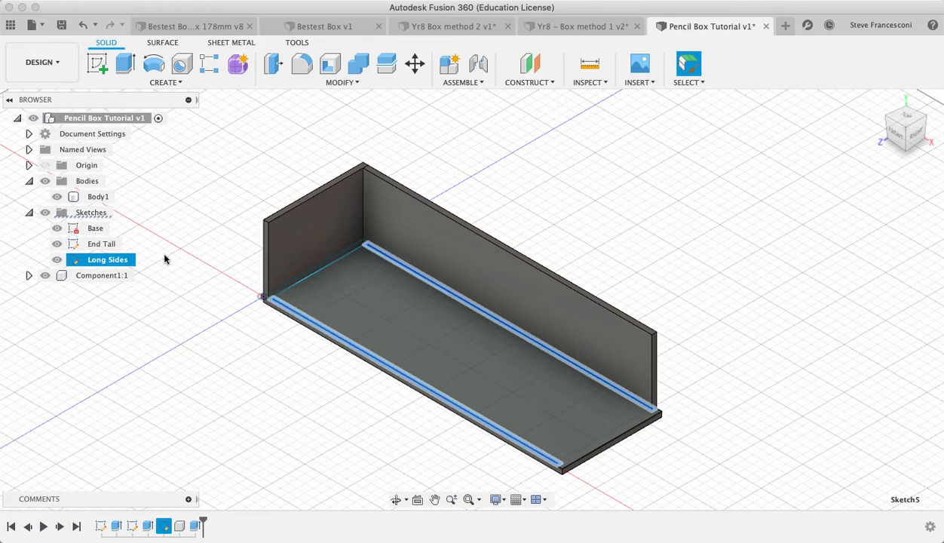
click(125, 63)
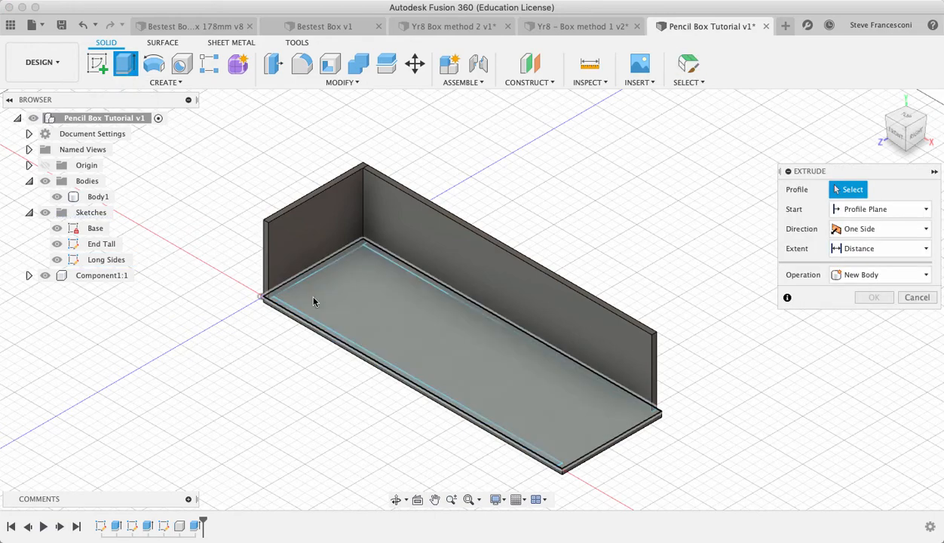
scroll(431, 391, up, 2)
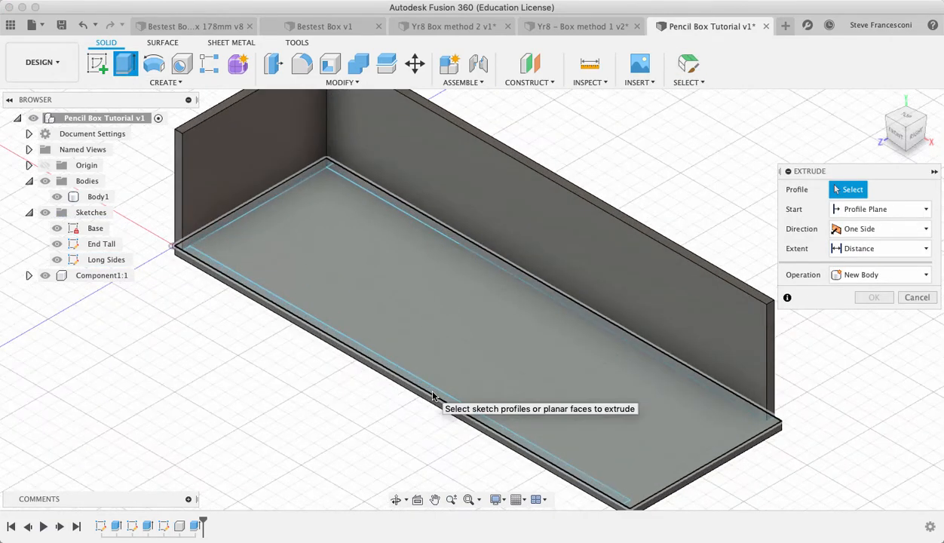
scroll(410, 382, up, 2)
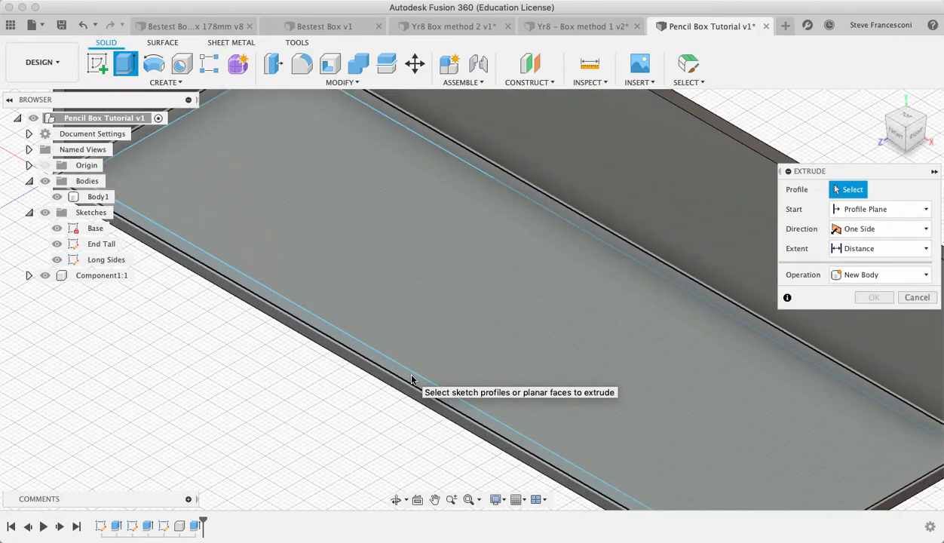
click(412, 378)
key(Escape)
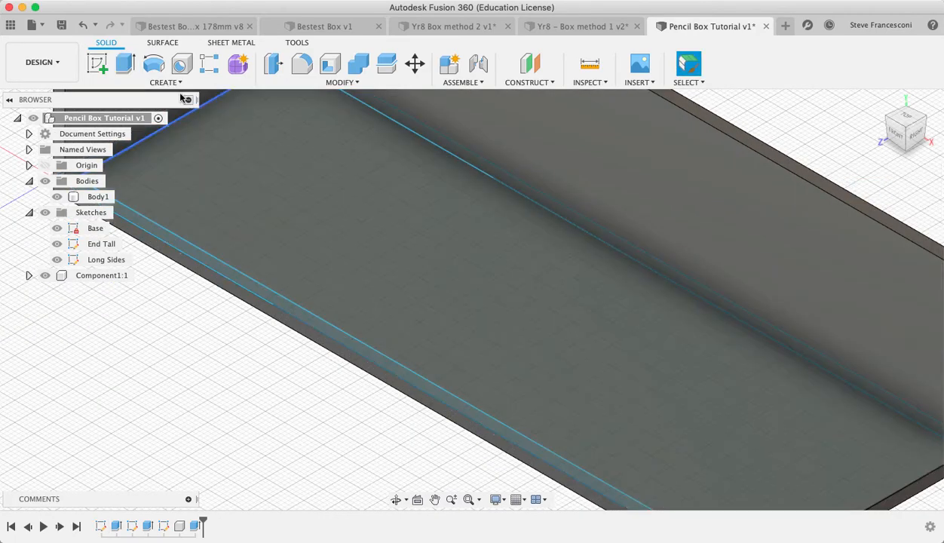
Step: Extrude the narrow rectangle on the base's near long edge 40 mm upward as a new component
click(125, 63)
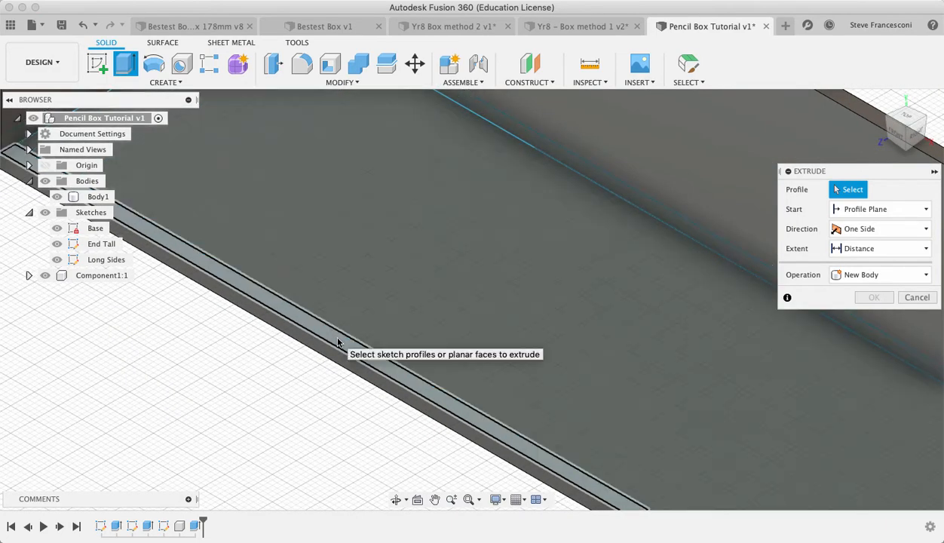
click(339, 341)
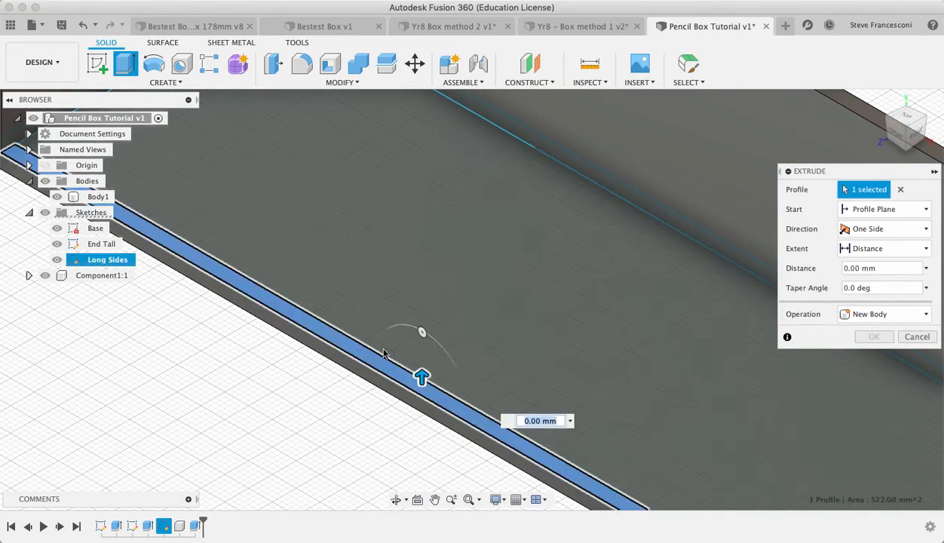
scroll(424, 326, down, 5)
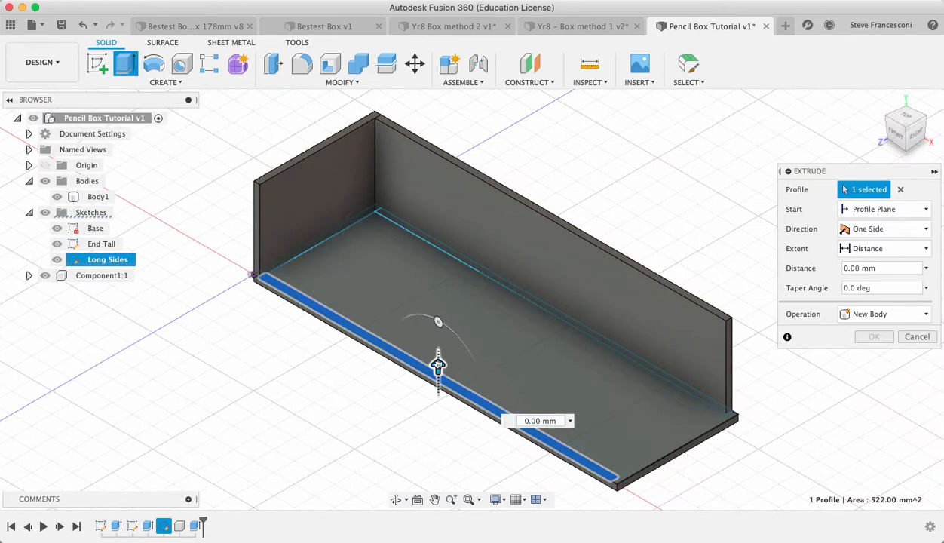
drag(438, 366, 438, 273)
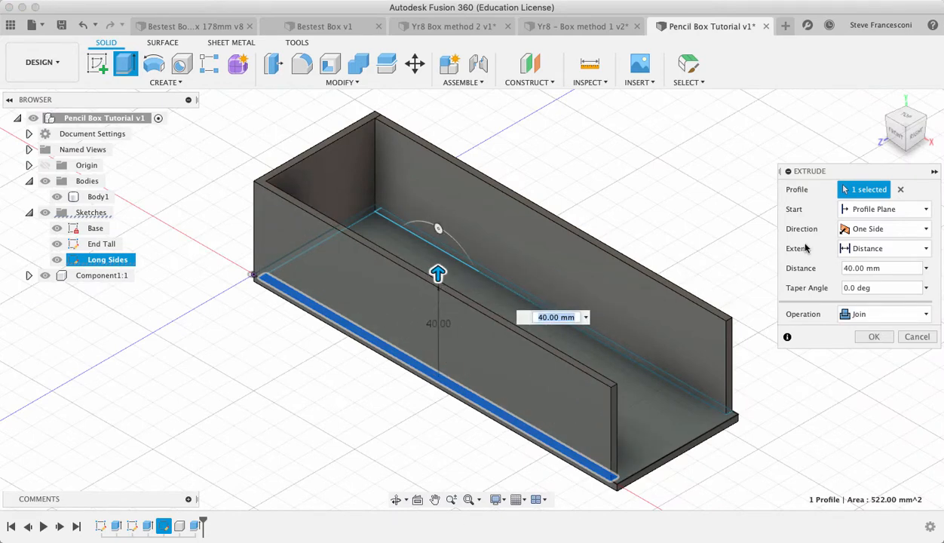
click(857, 314)
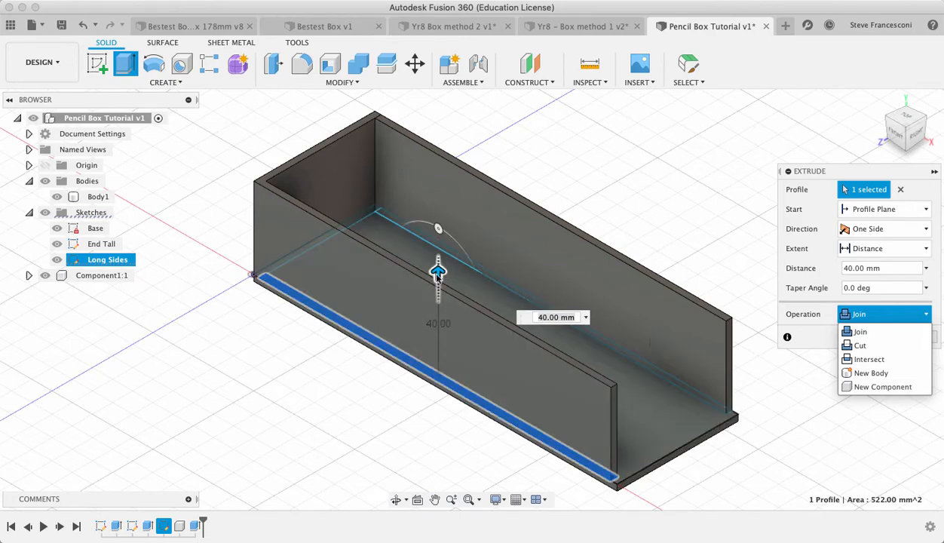
scroll(269, 187, up, 2)
scroll(268, 186, up, 2)
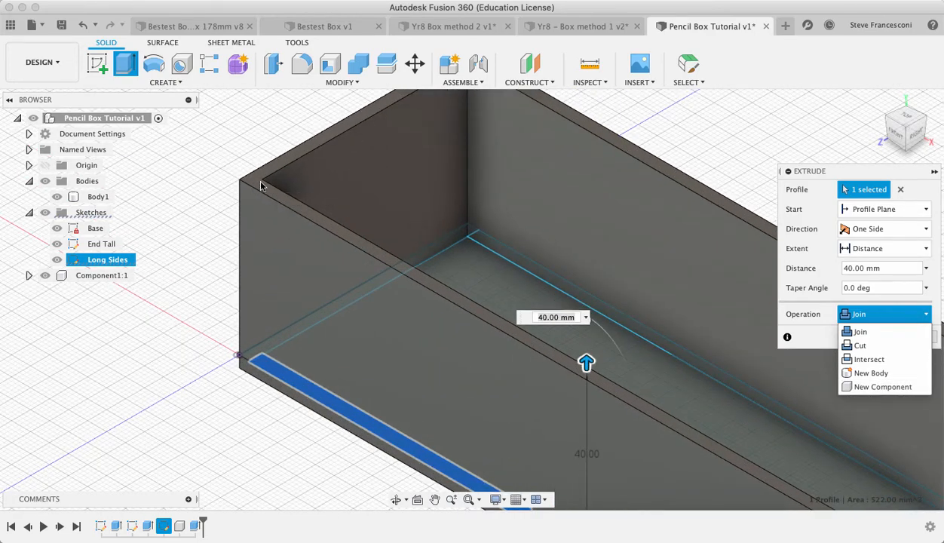
click(888, 389)
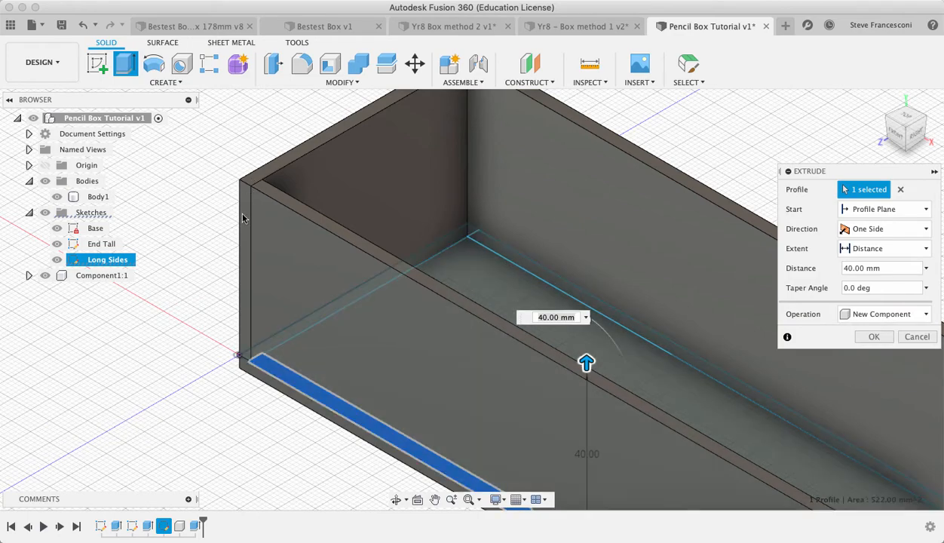
scroll(416, 312, up, 3)
scroll(249, 228, down, 3)
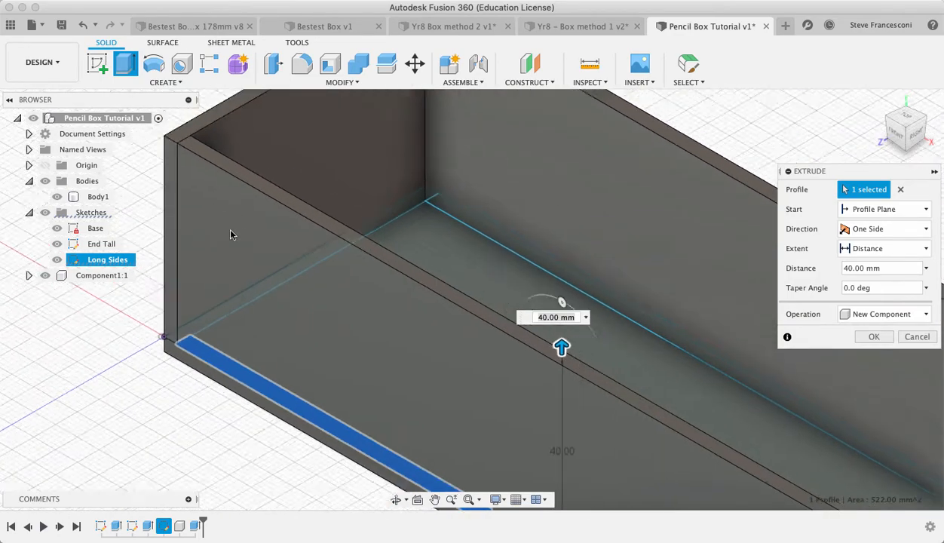
scroll(229, 203, down, 5)
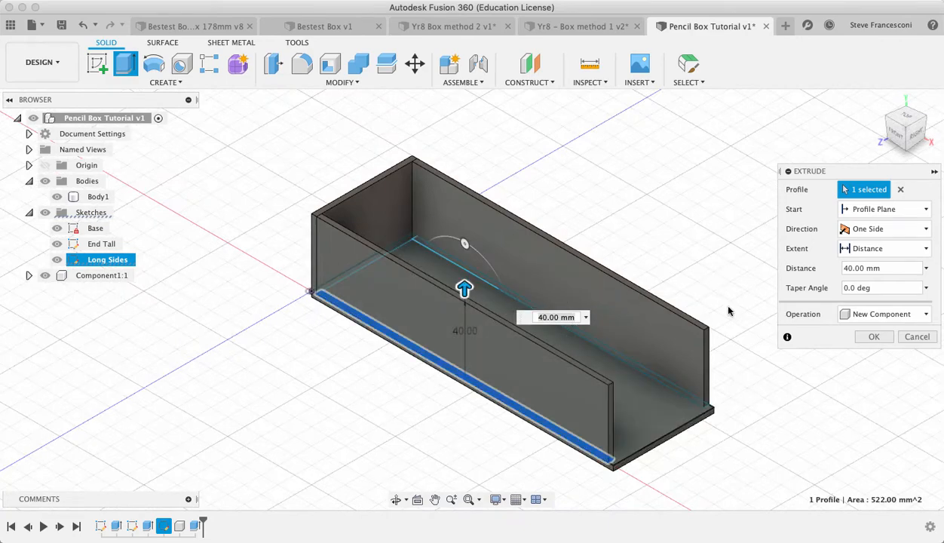
click(872, 337)
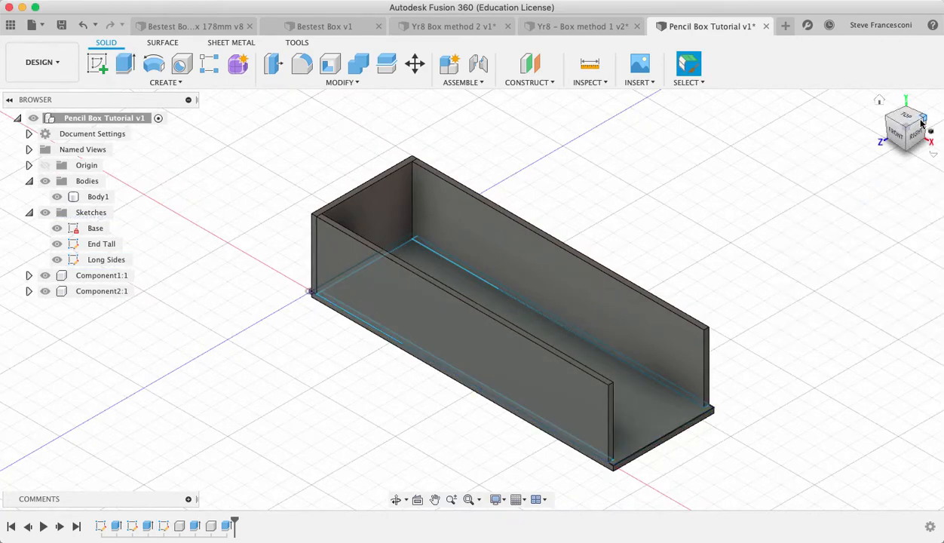
Step: Check the box dimensions in the reference picture, and move the picture back out of view
mouse_move(907, 128)
mouse_down()
mouse_move(936, 103)
mouse_move(875, 98)
mouse_move(859, 130)
mouse_move(925, 147)
mouse_up()
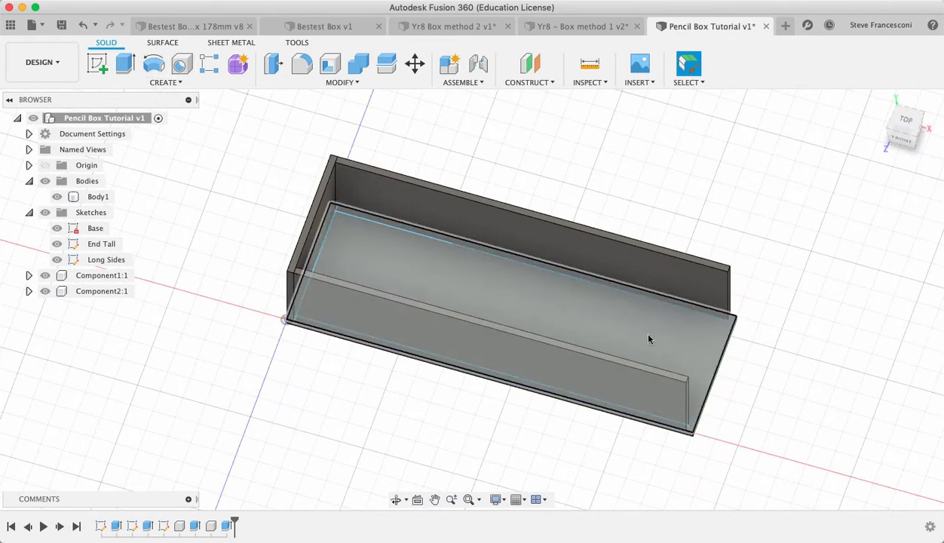
drag(943, 7, 603, 28)
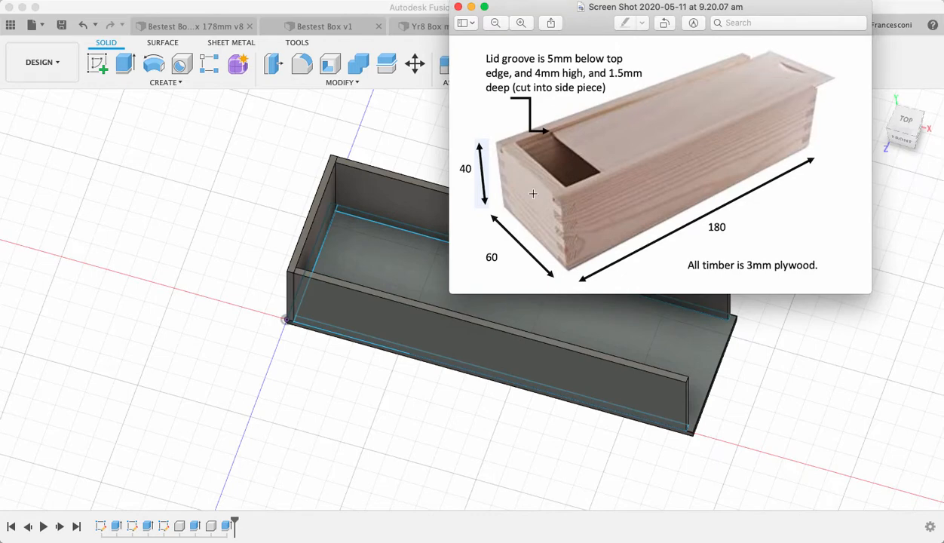
drag(517, 15, 942, 2)
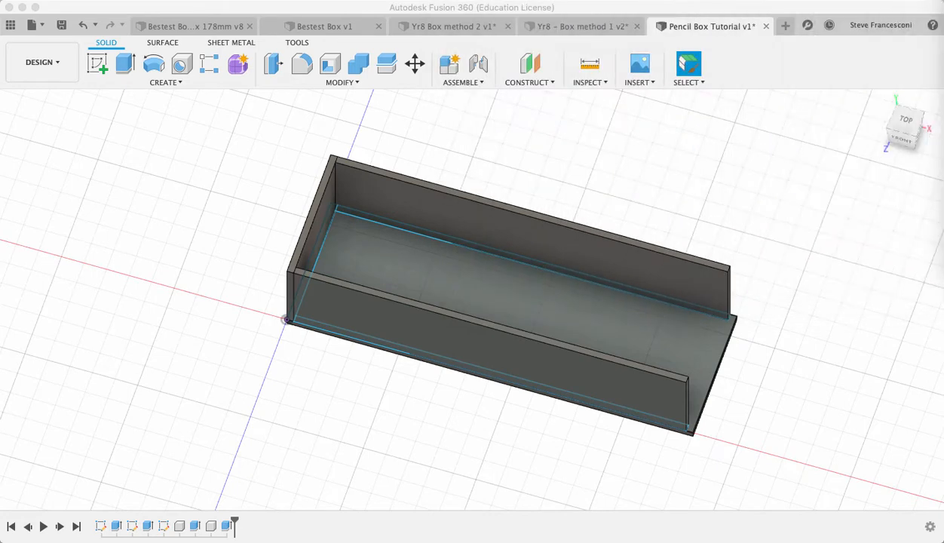
click(354, 217)
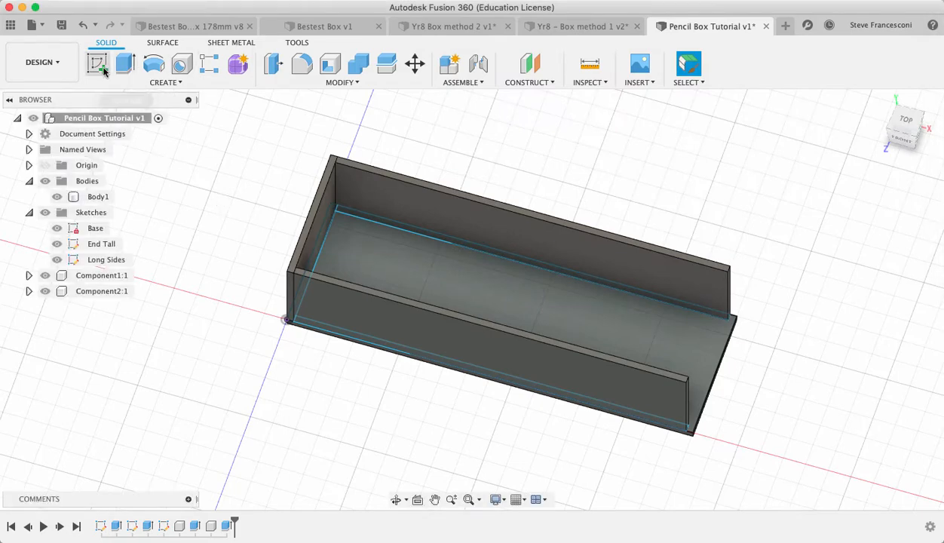
Step: Rename the far long side's component as Long Side 2
click(93, 275)
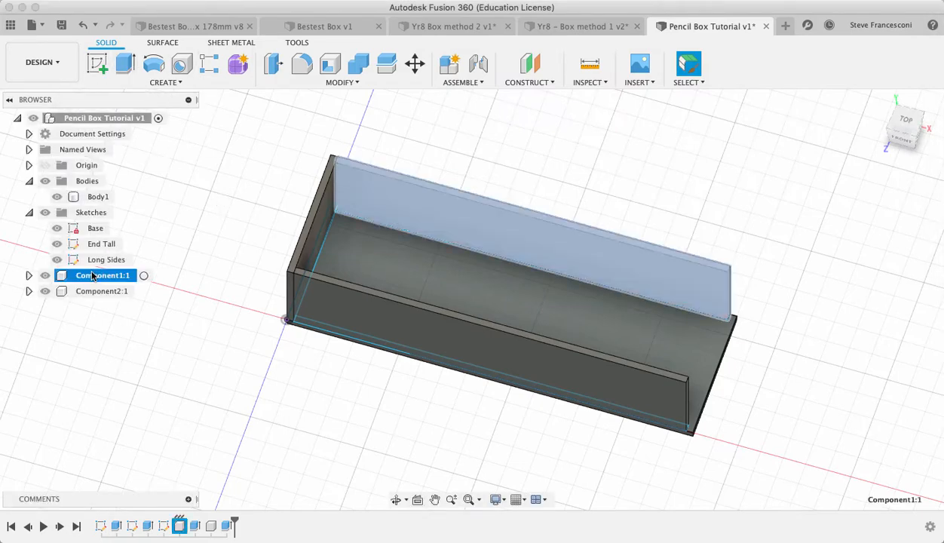
double_click(93, 275)
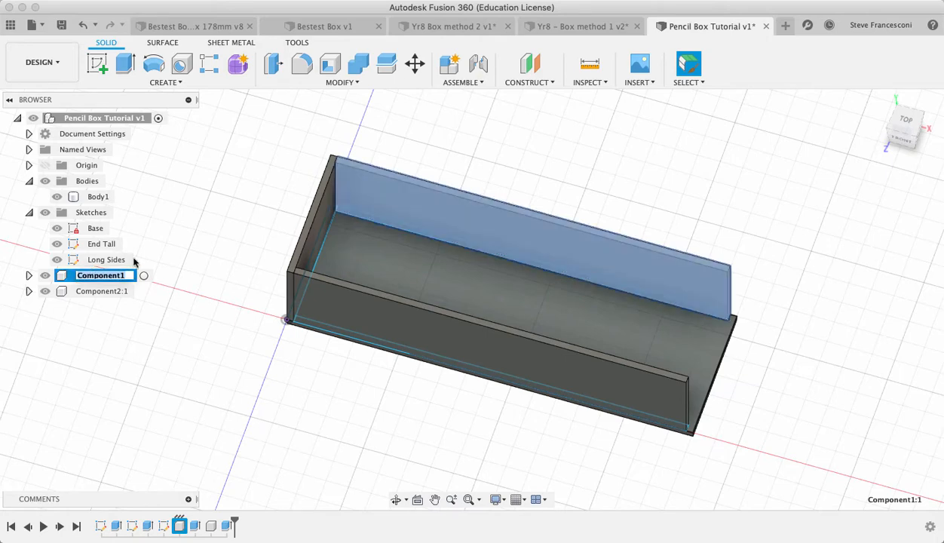
text(Long Side 2)
key(Return)
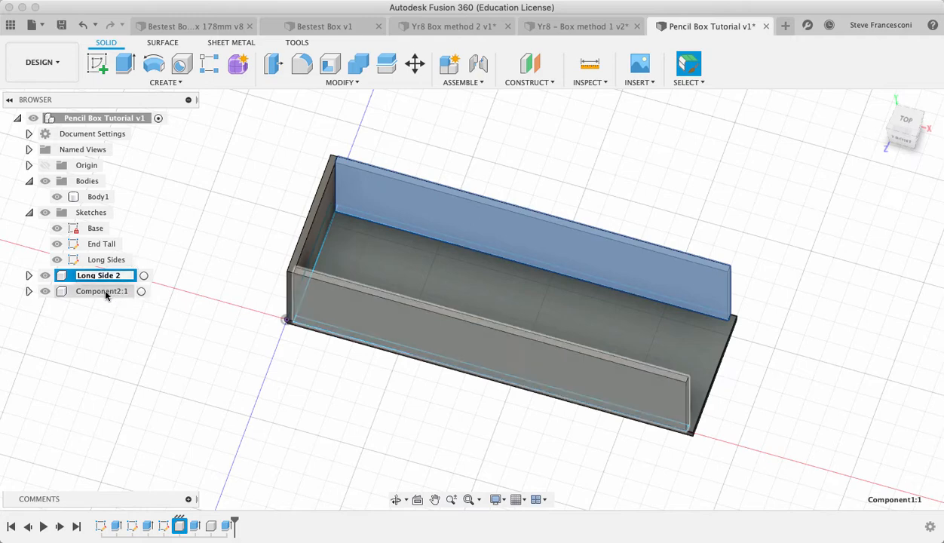
Step: Rename the near long side's component as Long Side 1
double_click(109, 290)
text(O)
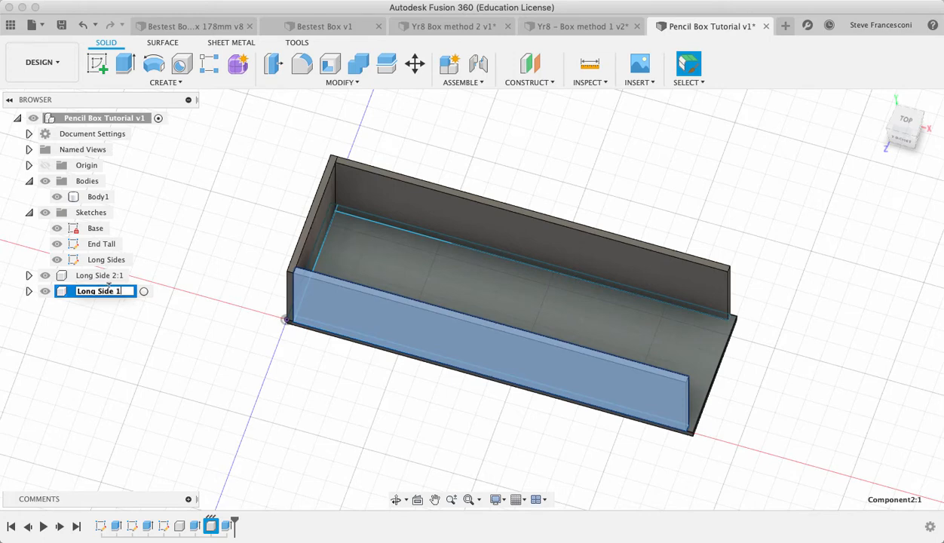
text(ong Side 1)
key(Return)
click(119, 276)
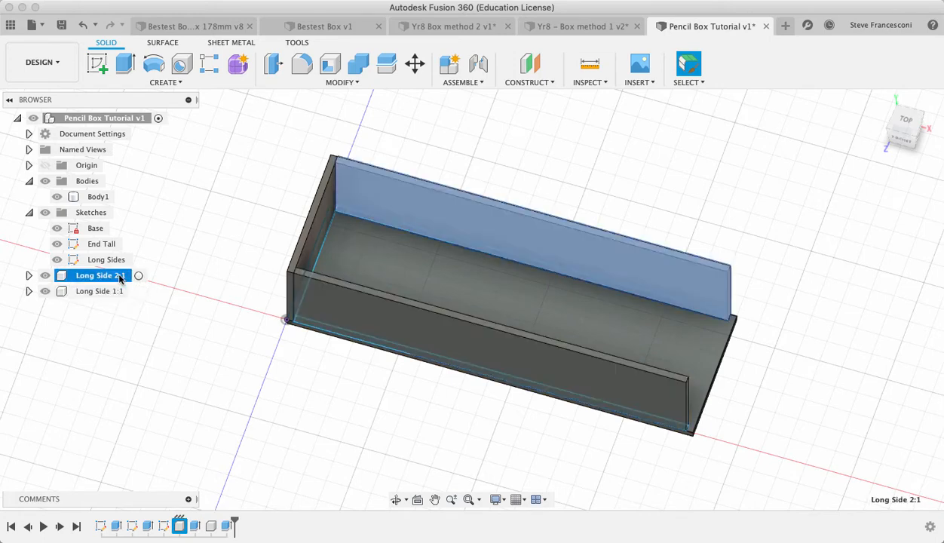
double_click(123, 276)
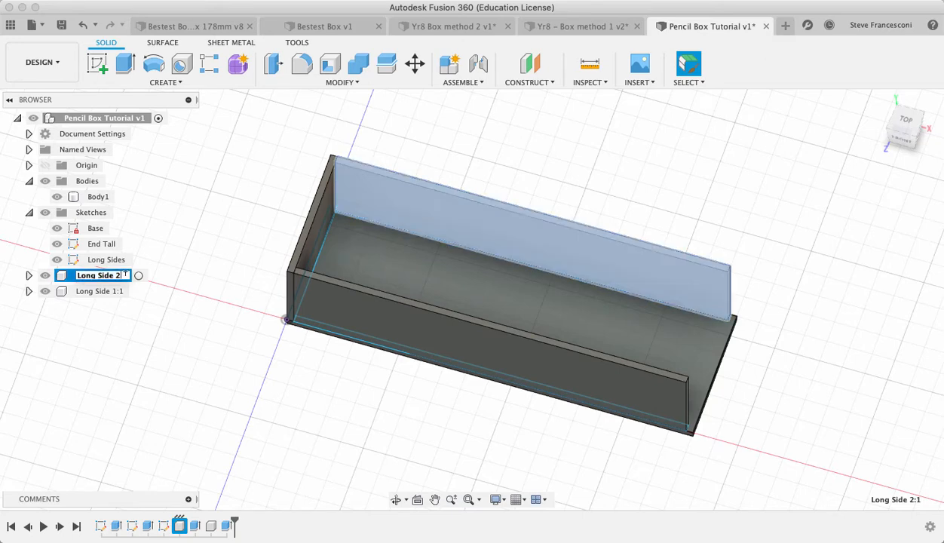
click(123, 313)
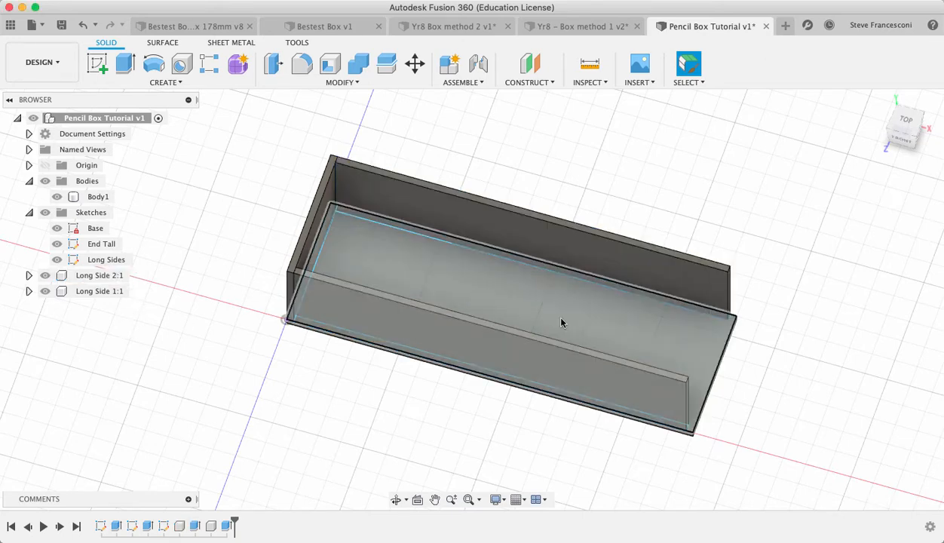
Step: Sketch a 60 x 3 mm rectangle on the base's upper face, along the open short edge, and finish the sketch
click(96, 63)
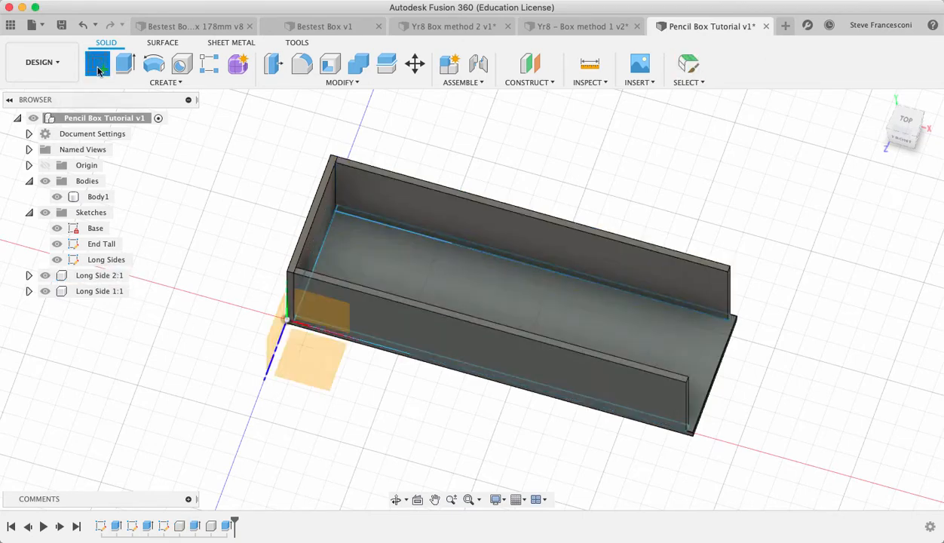
click(696, 347)
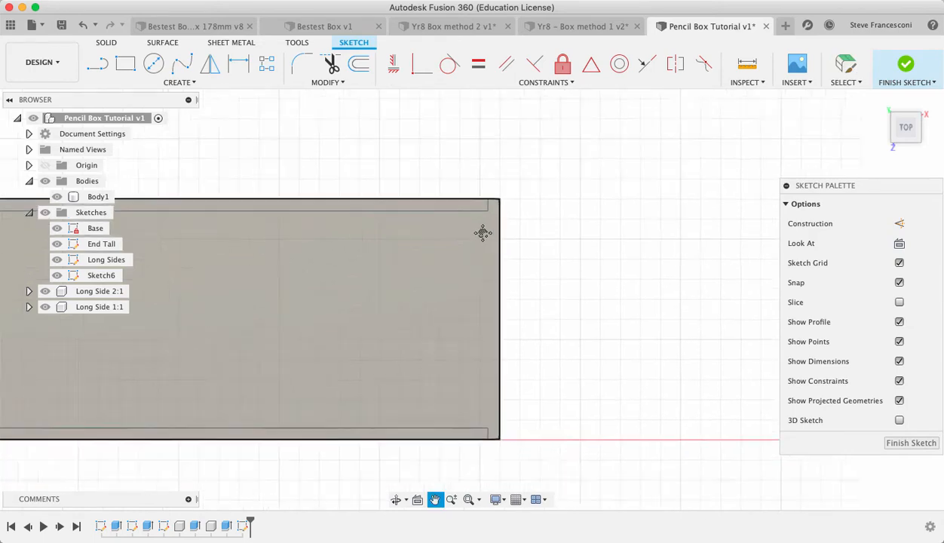
click(125, 65)
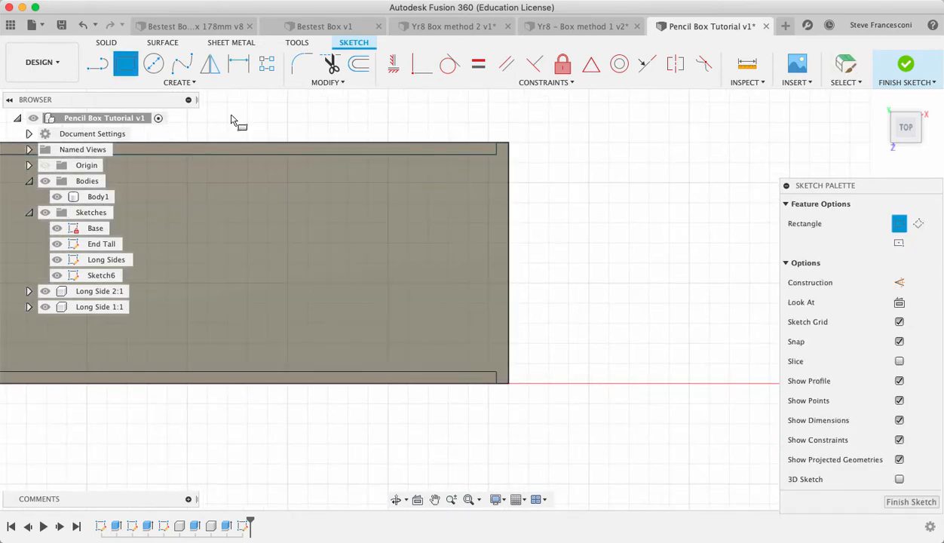
scroll(472, 167, up, 2)
scroll(471, 167, up, 1)
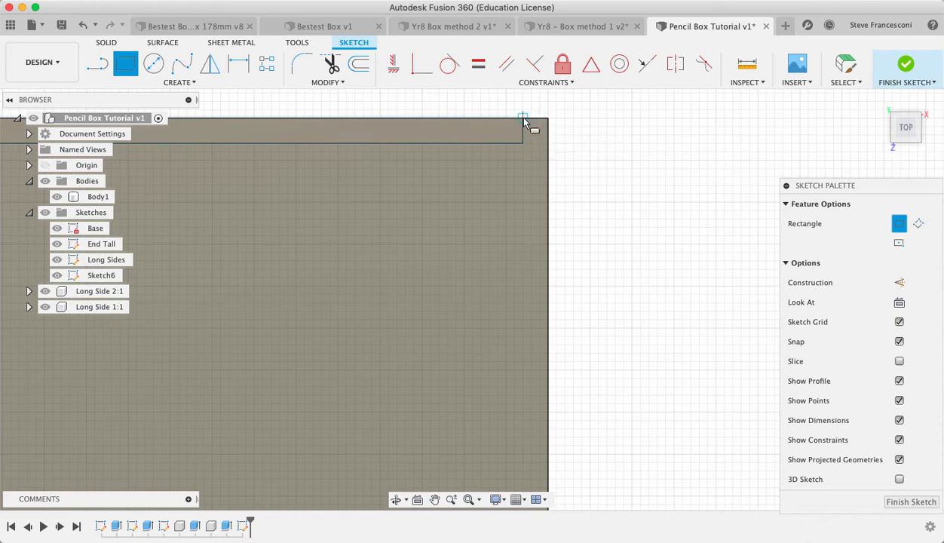
click(524, 117)
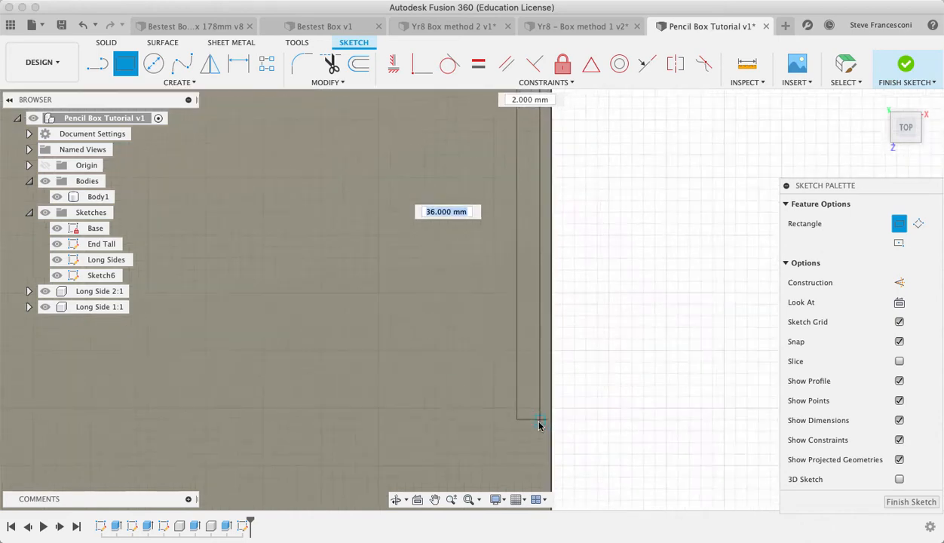
scroll(539, 426, down, 1)
scroll(540, 426, down, 1)
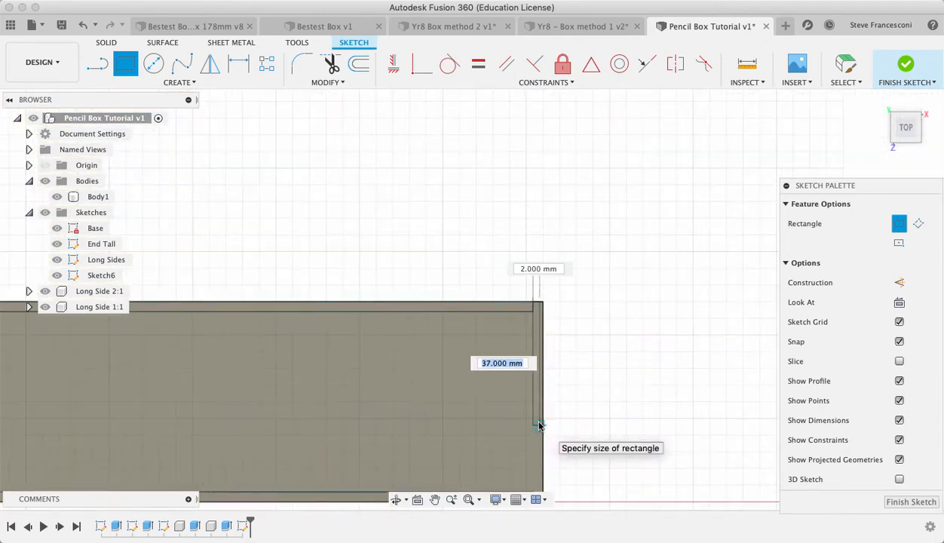
middle_drag(541, 428, 571, 262)
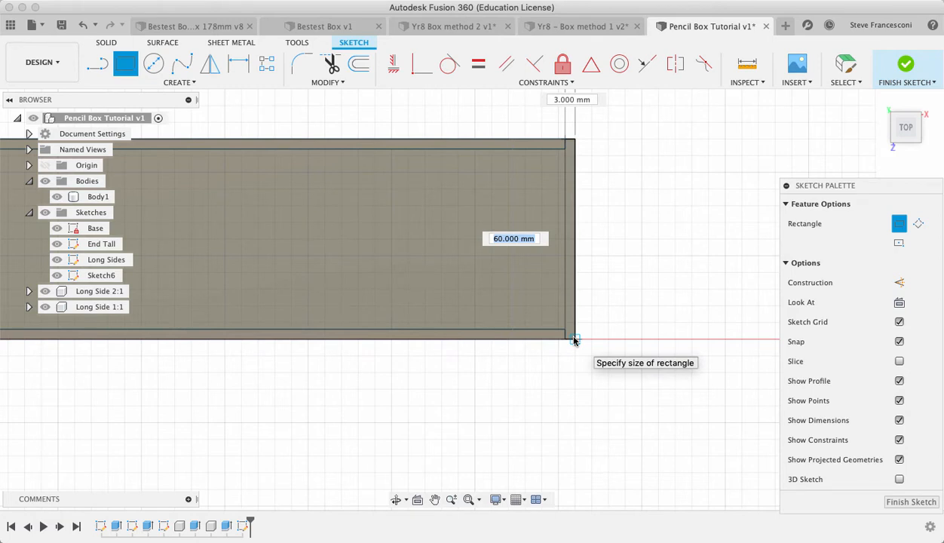
text(60)
key(Tab)
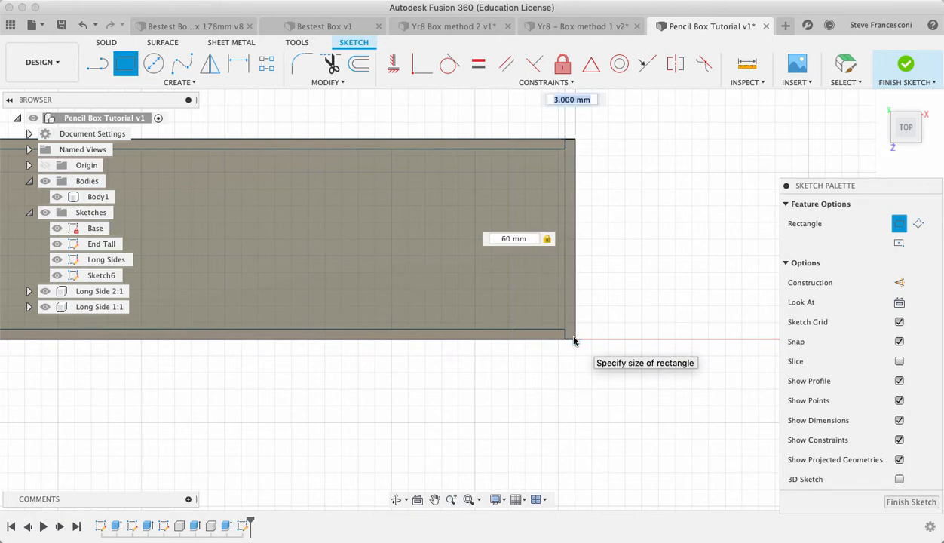
text(3)
key(Return)
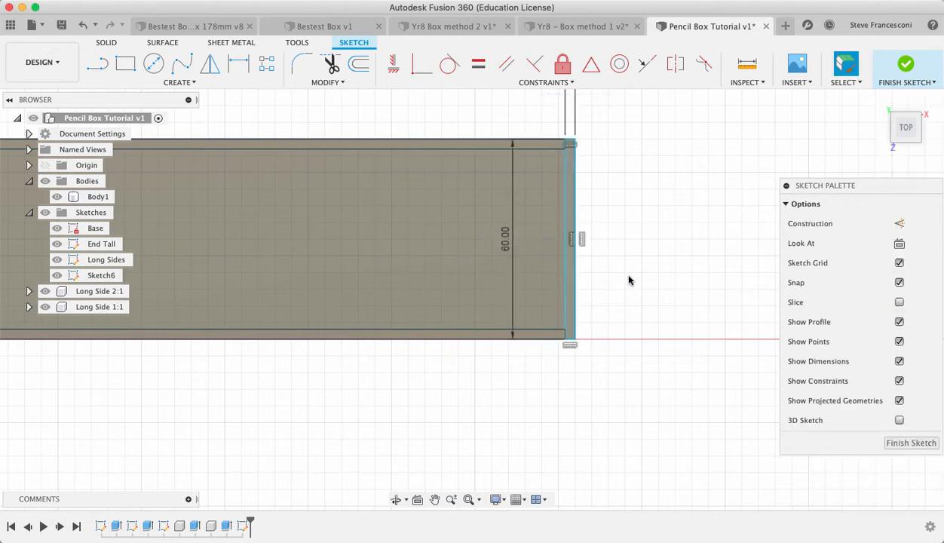
click(886, 102)
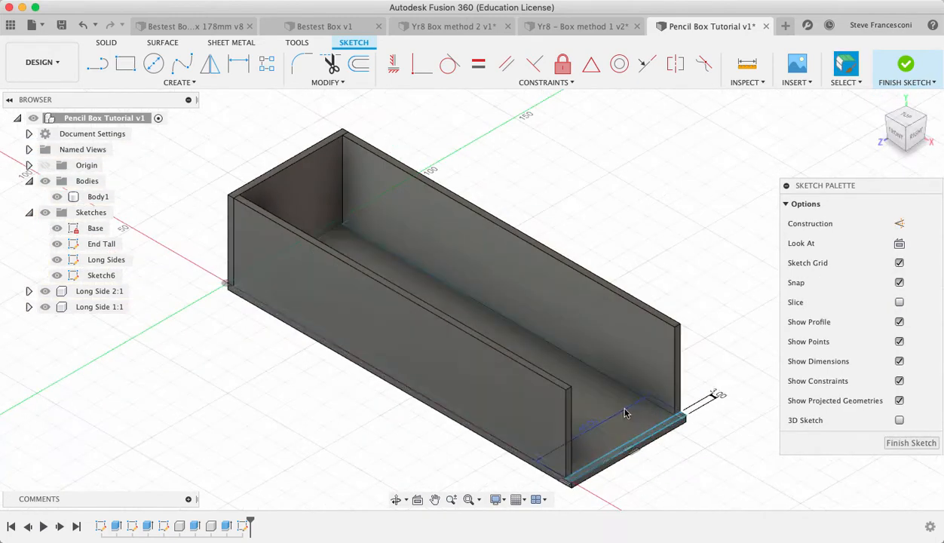
scroll(633, 426, up, 5)
middle_drag(641, 436, 634, 338)
click(911, 443)
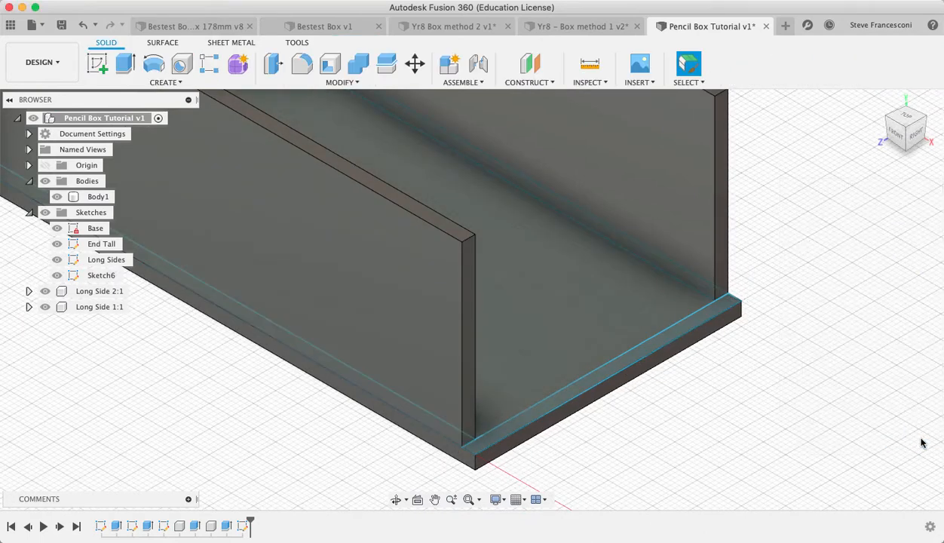
Step: Rename the new rectangle's sketch as Short End
click(110, 281)
double_click(105, 276)
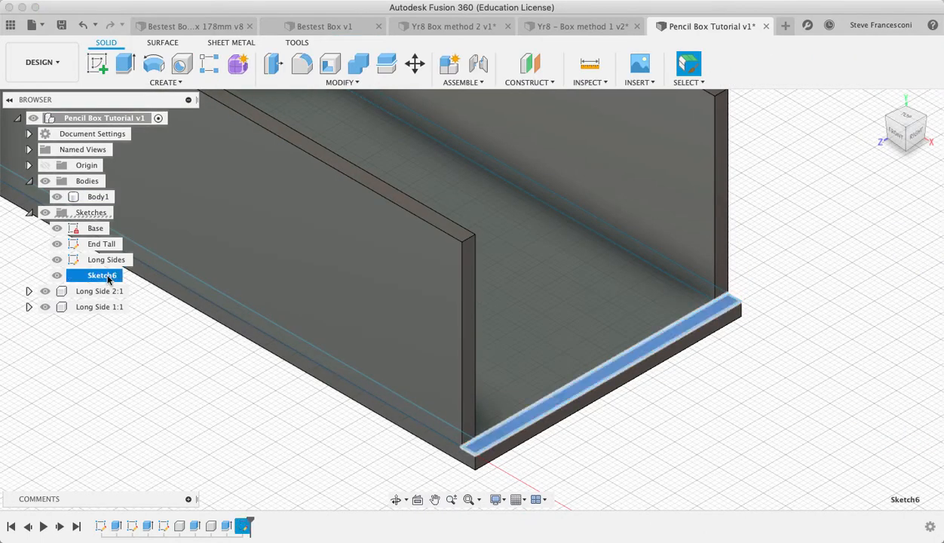
text(Sh)
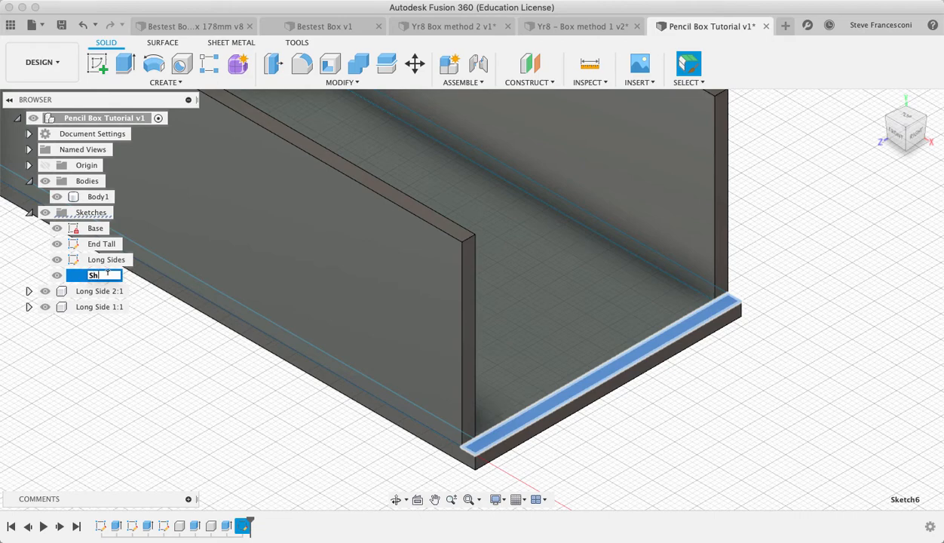
text(ort End)
key(Return)
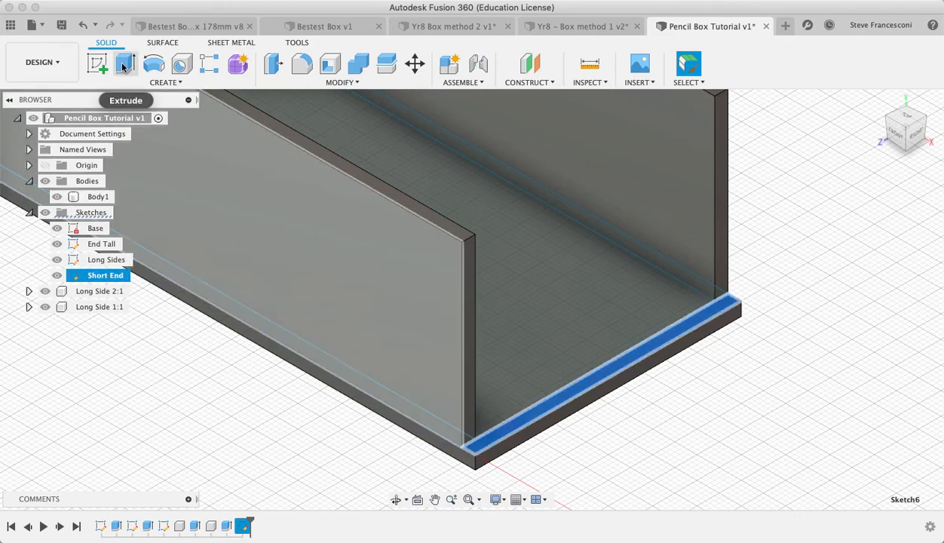
click(124, 66)
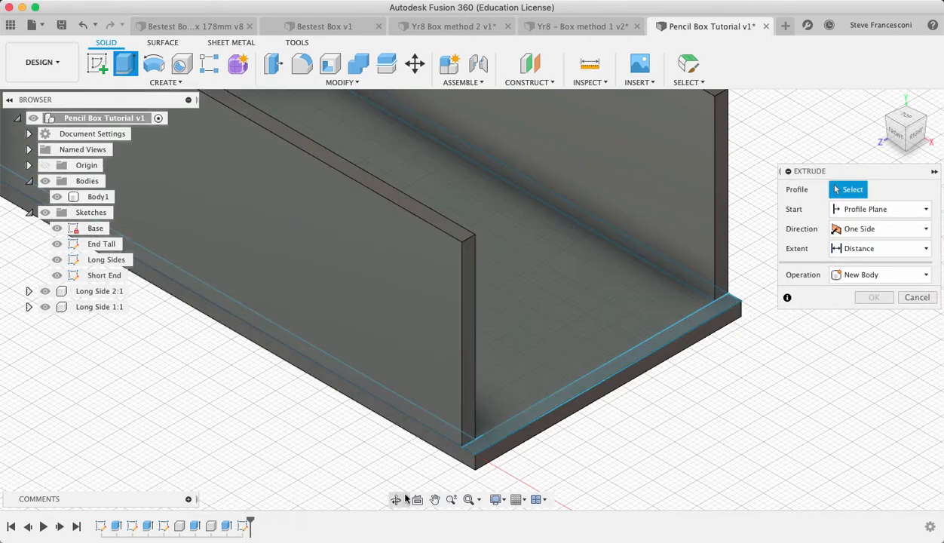
click(615, 362)
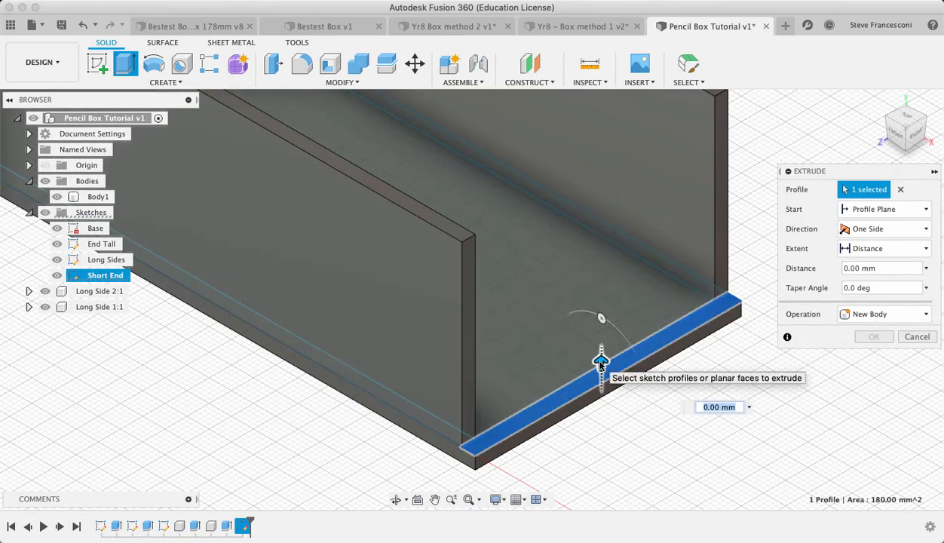
drag(616, 367, 628, 183)
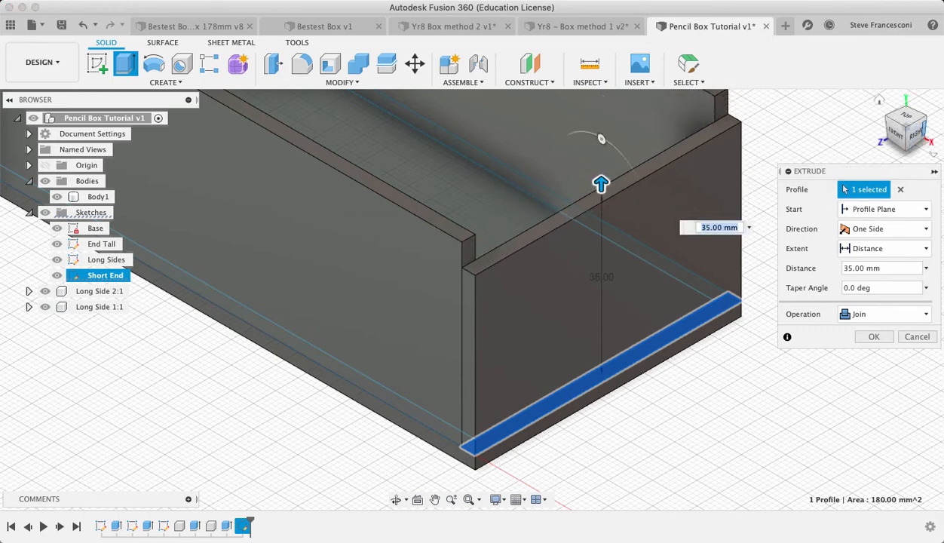
drag(935, 23, 695, 56)
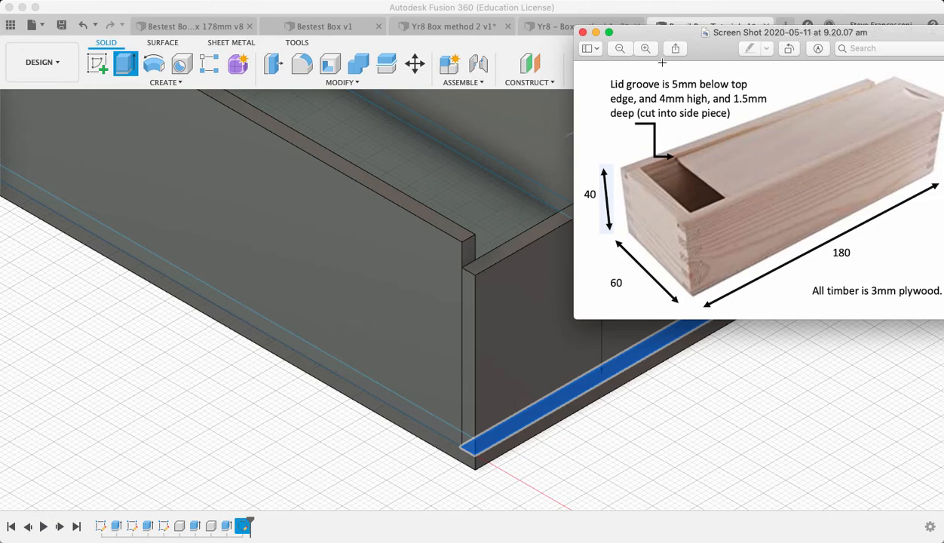
drag(688, 38, 942, 23)
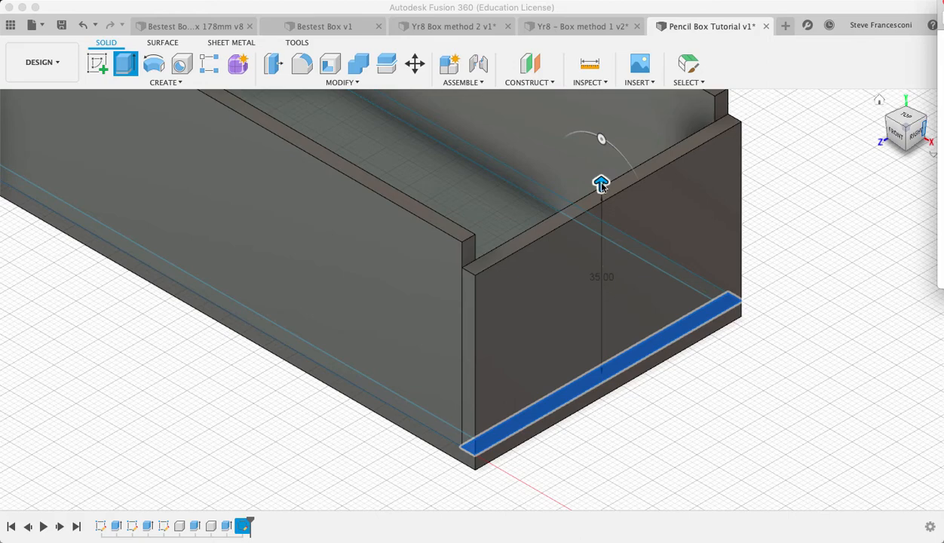
click(601, 276)
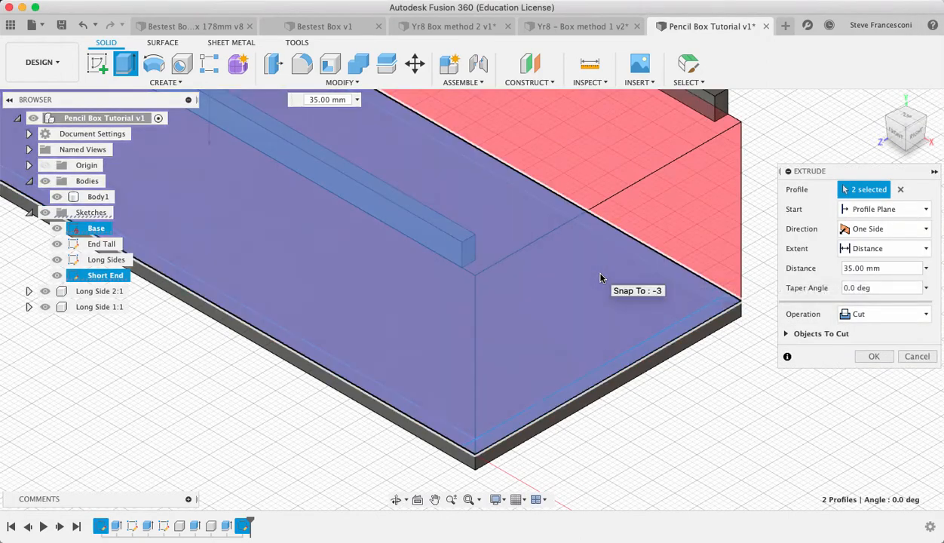
key(Return)
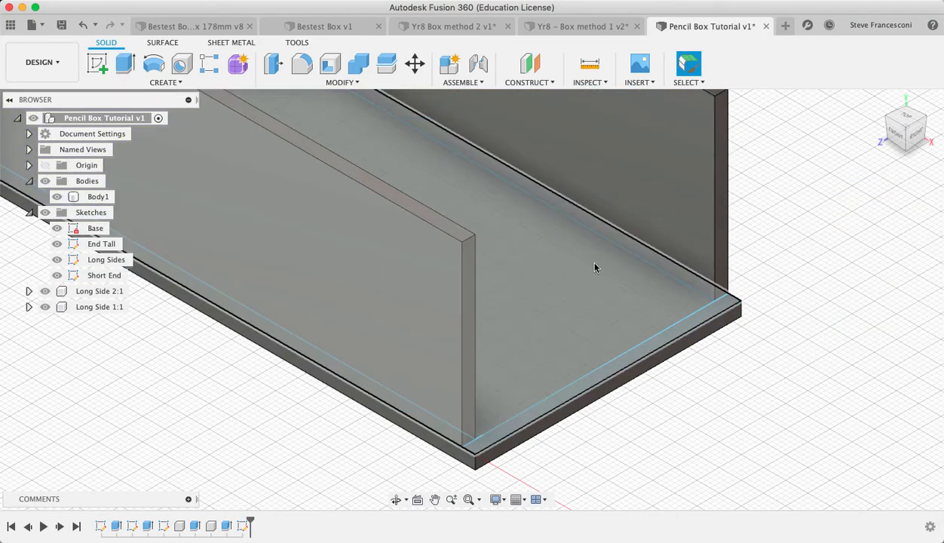
Step: Extrude the Short End profile 32 mm upward using the Join operation
click(125, 63)
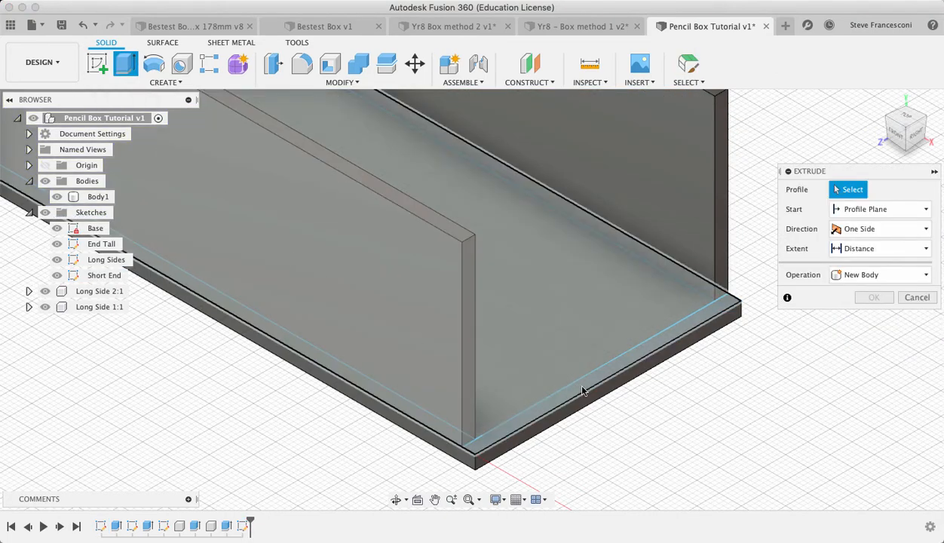
click(583, 390)
drag(602, 369, 600, 191)
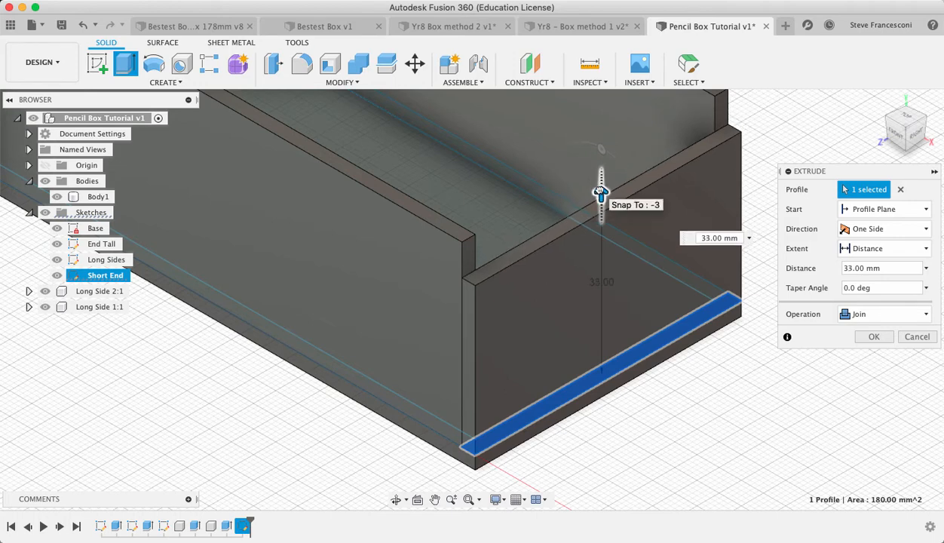
drag(600, 190, 600, 191)
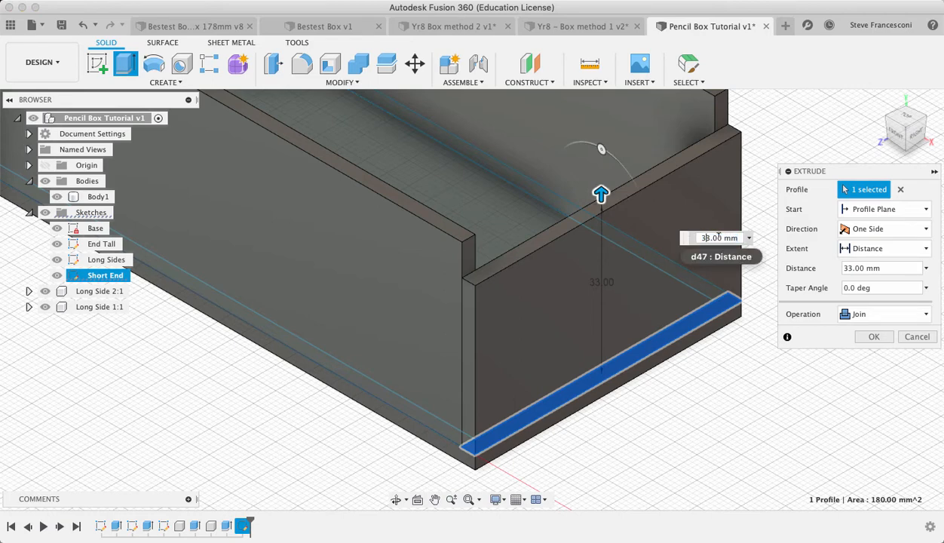
key(Delete)
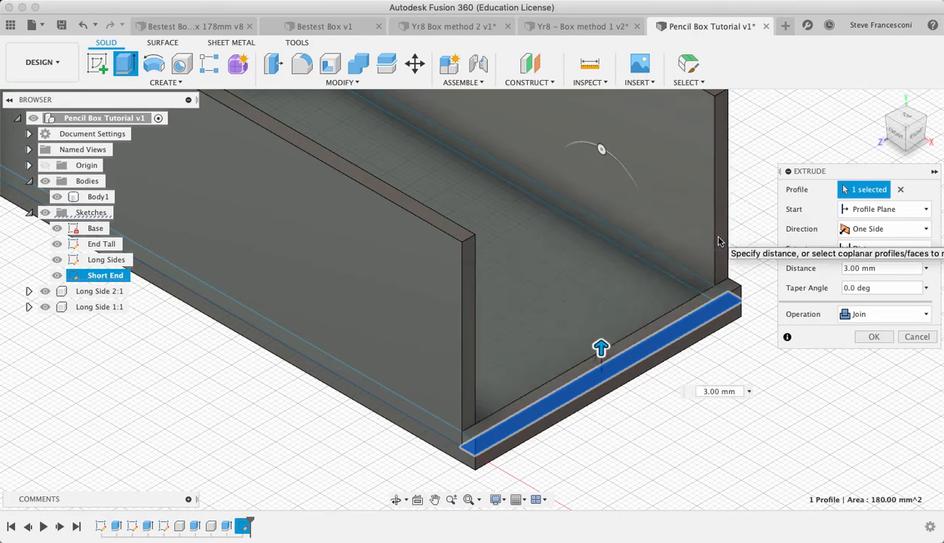
text(1.5)
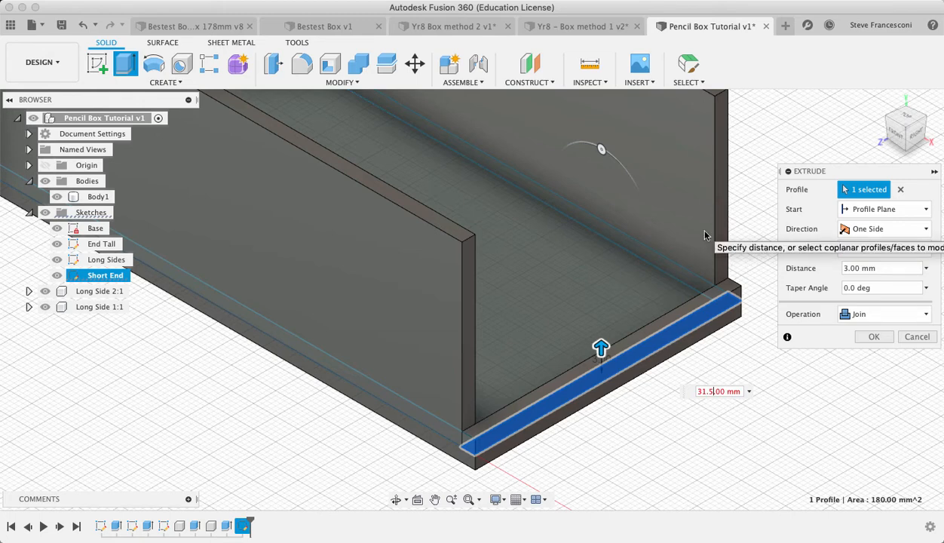
key(Delete)
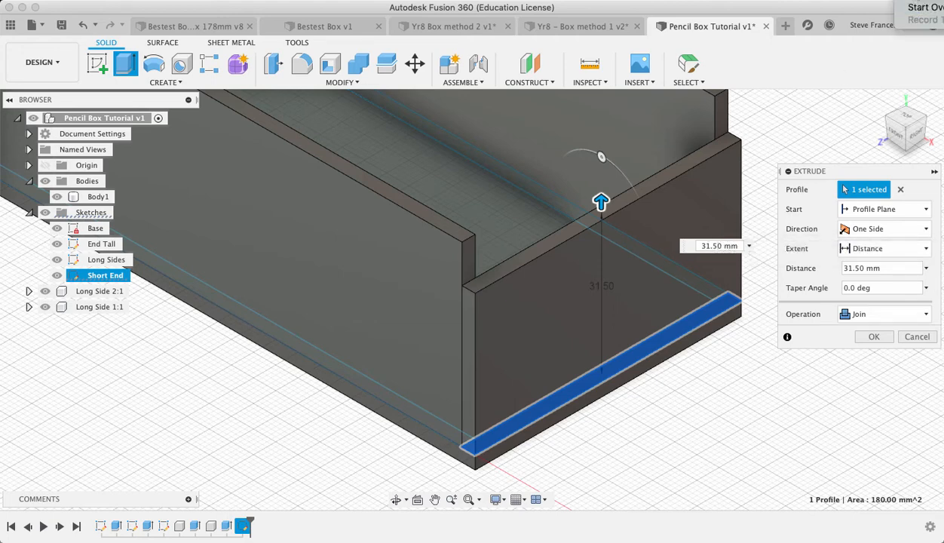
text(30)
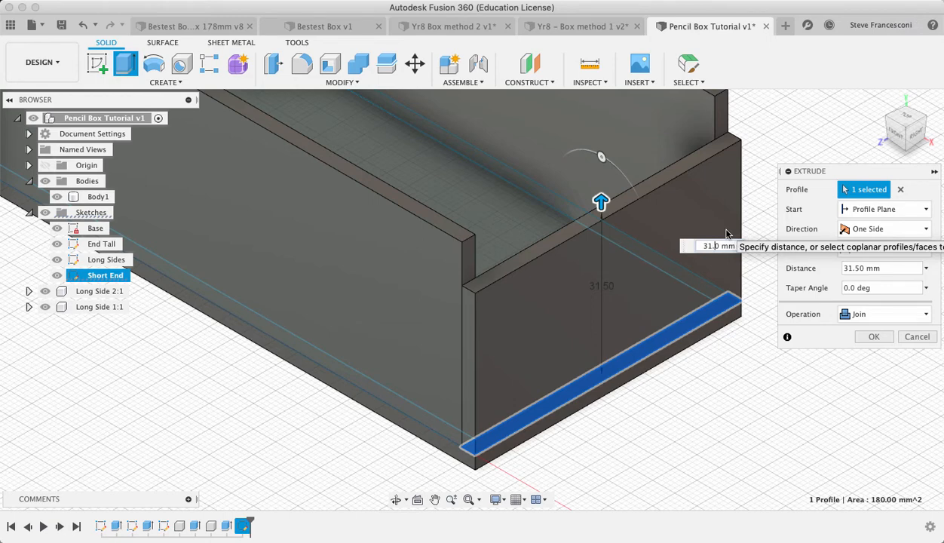
text(2)
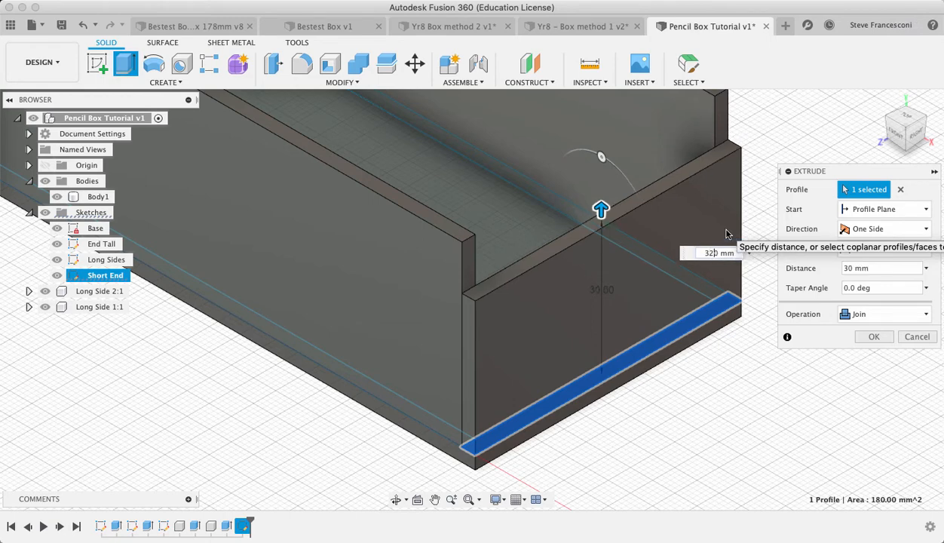
text(.)
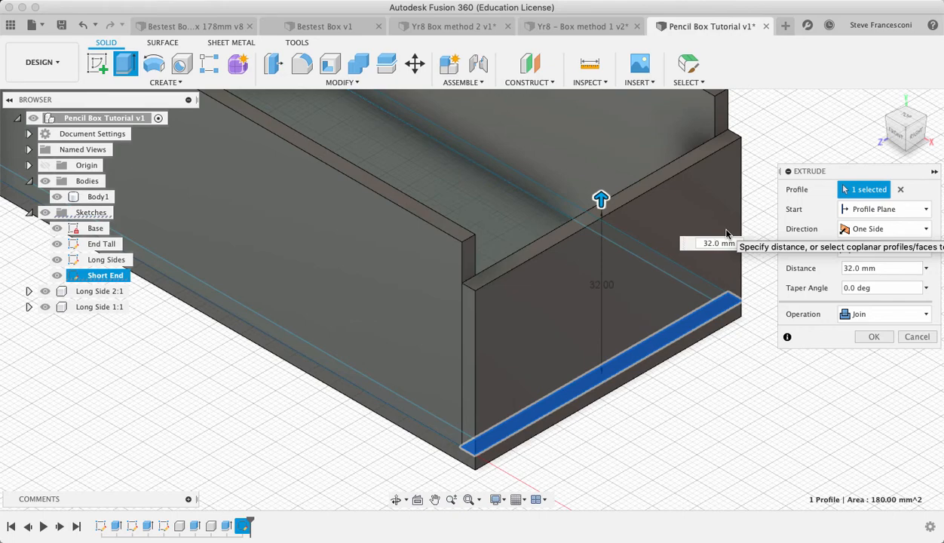
key(Return)
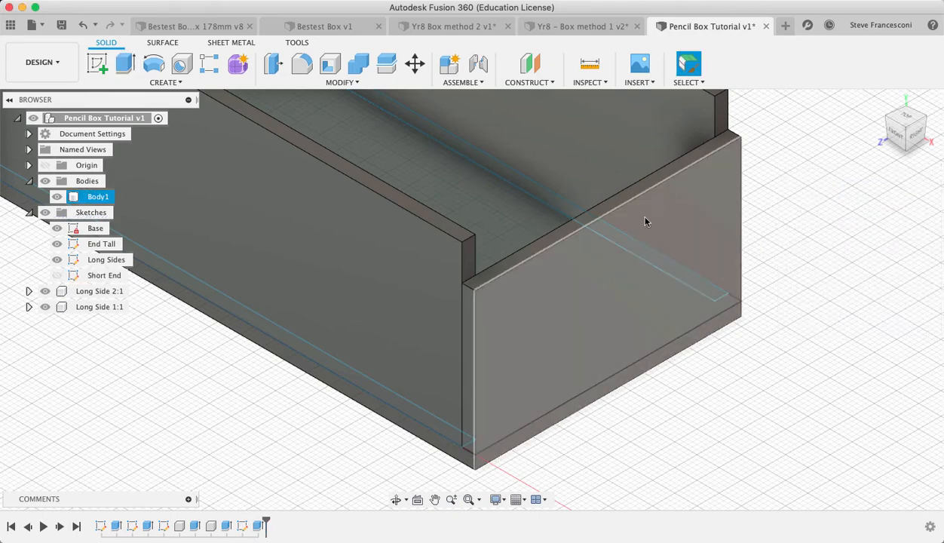
Step: Look over the whole box and check the lid groove dimensions in the reference picture
click(880, 104)
scroll(563, 254, up, 6)
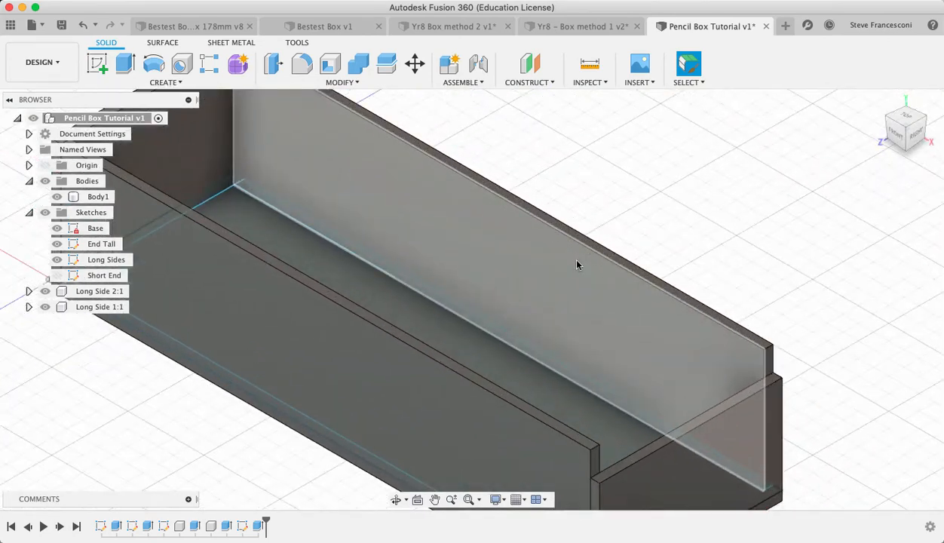
scroll(673, 334, up, 2)
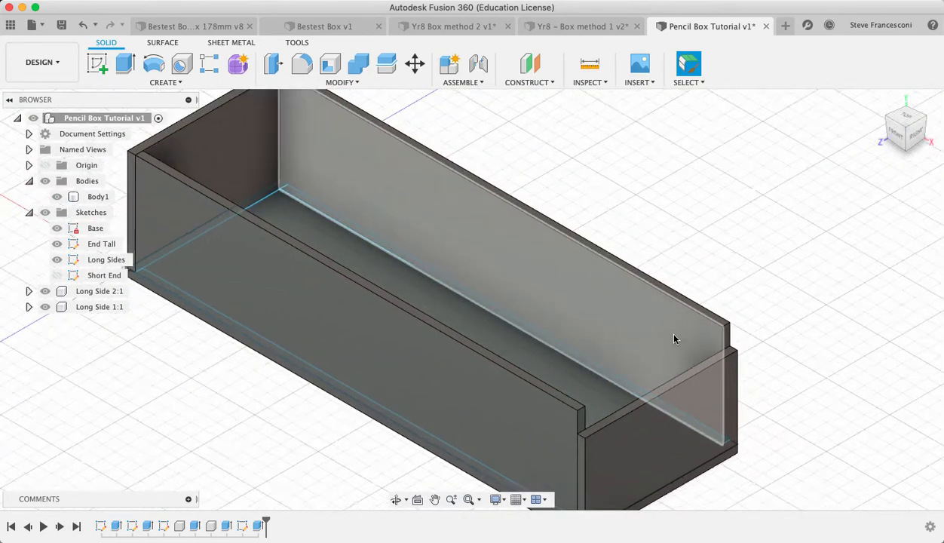
scroll(673, 334, down, 1)
scroll(490, 249, down, 3)
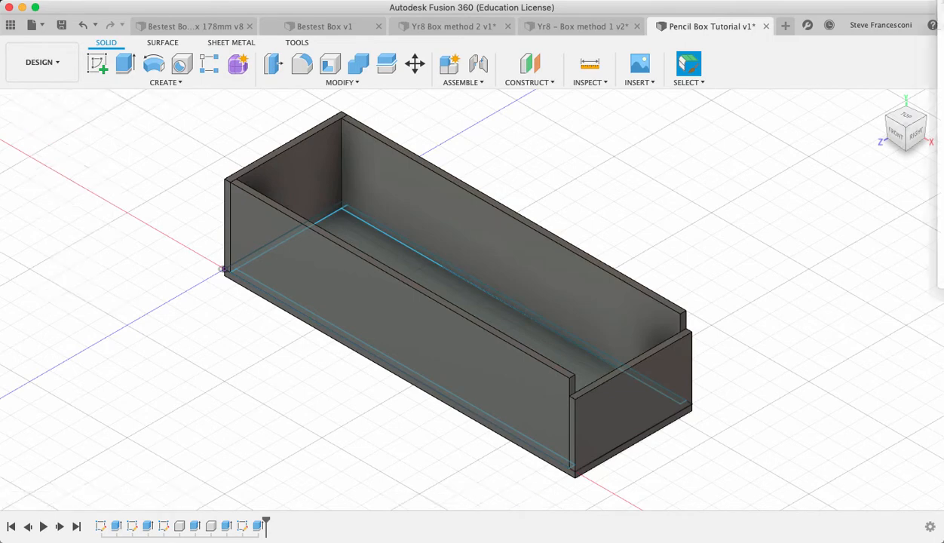
drag(939, 9, 503, 78)
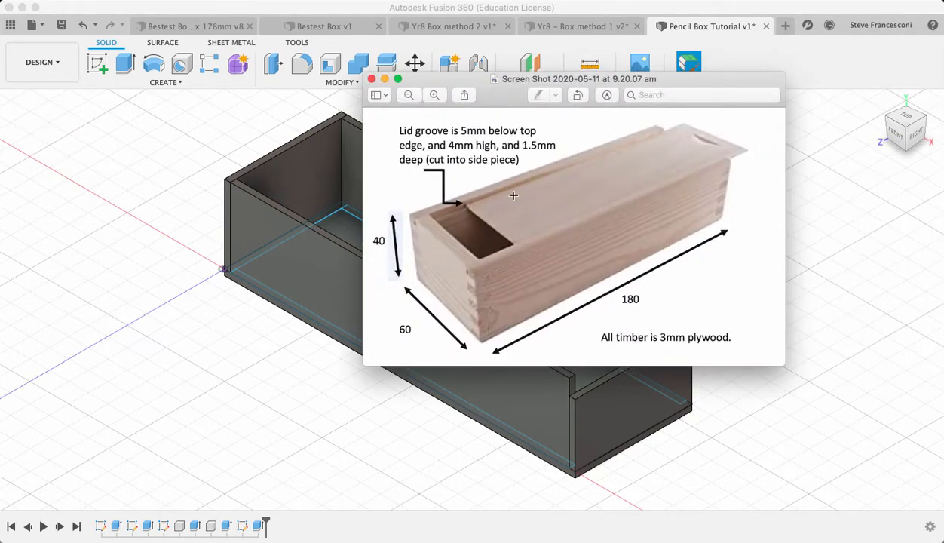
Step: Move the reference picture out of the way and inspect where the side walls meet the box's short end
drag(426, 78, 704, 34)
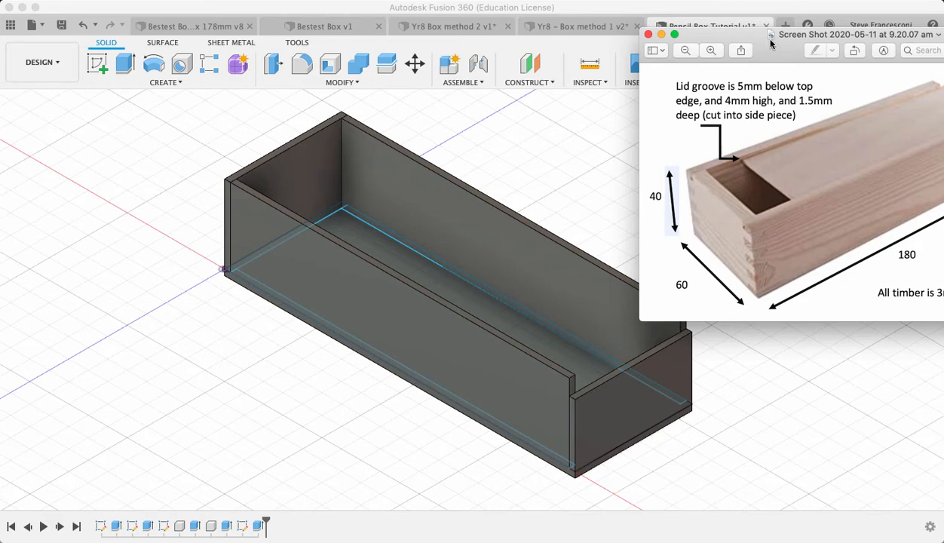
drag(756, 43, 943, 38)
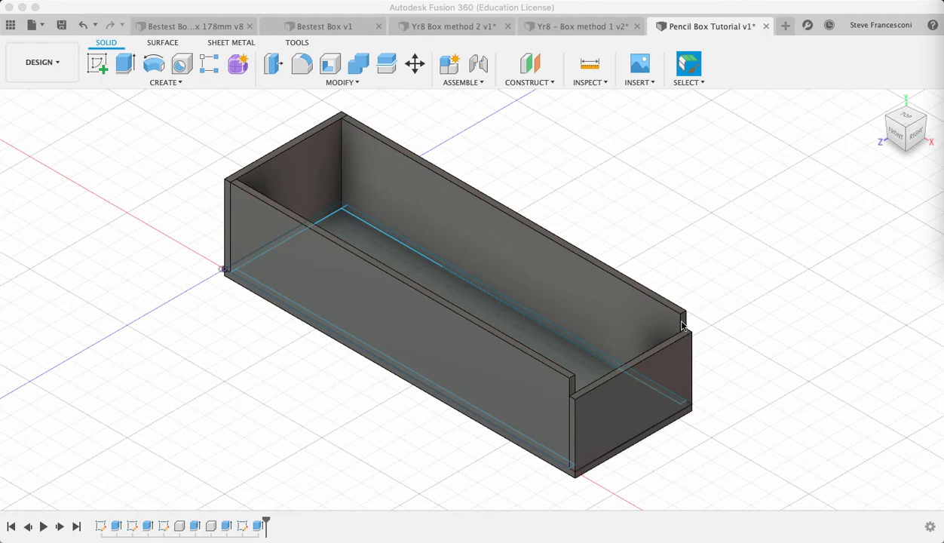
scroll(681, 325, up, 5)
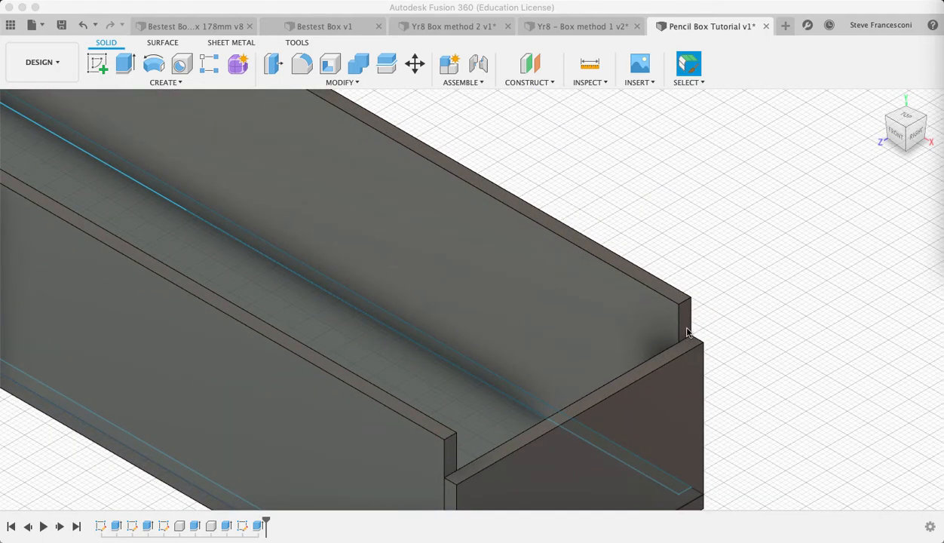
scroll(686, 325, down, 5)
scroll(686, 326, up, 3)
scroll(686, 325, down, 5)
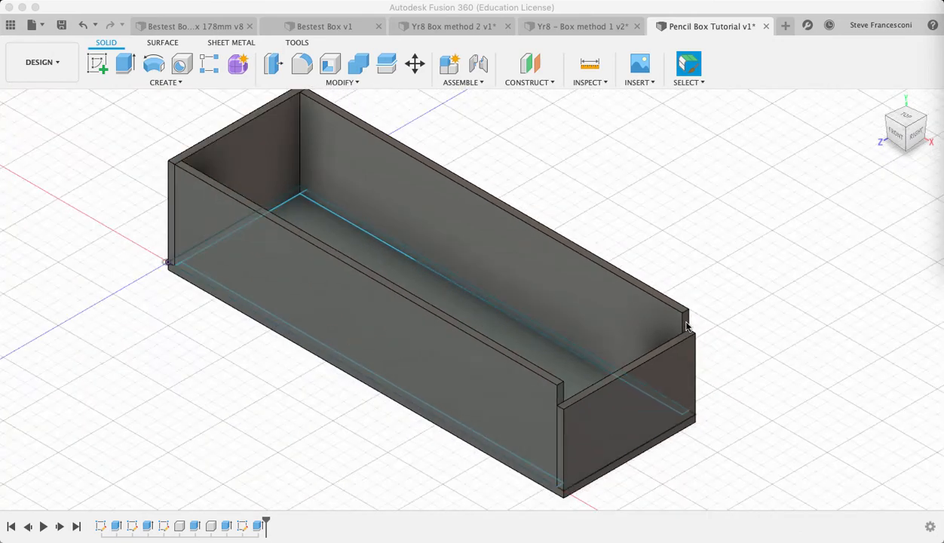
scroll(686, 326, up, 2)
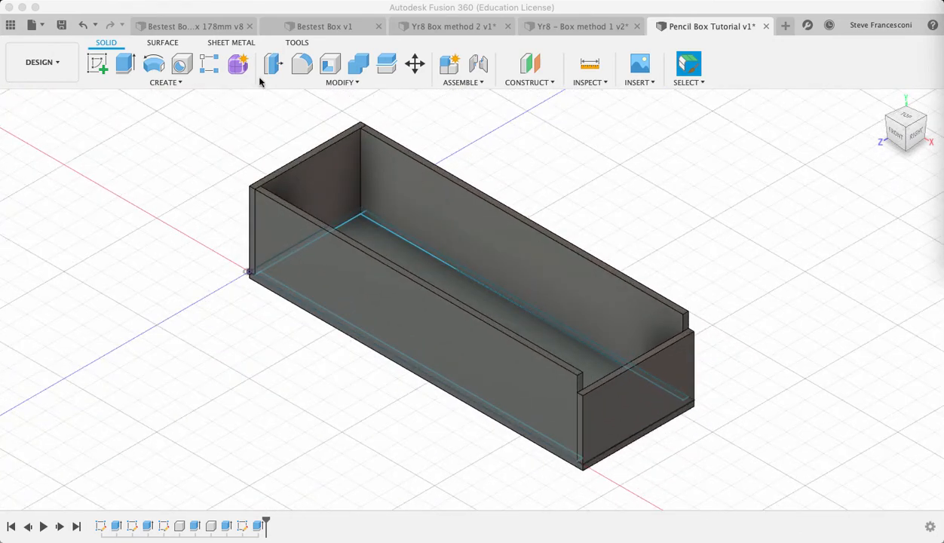
Step: Start a new sketch on the inner face of the rear long wall
click(95, 68)
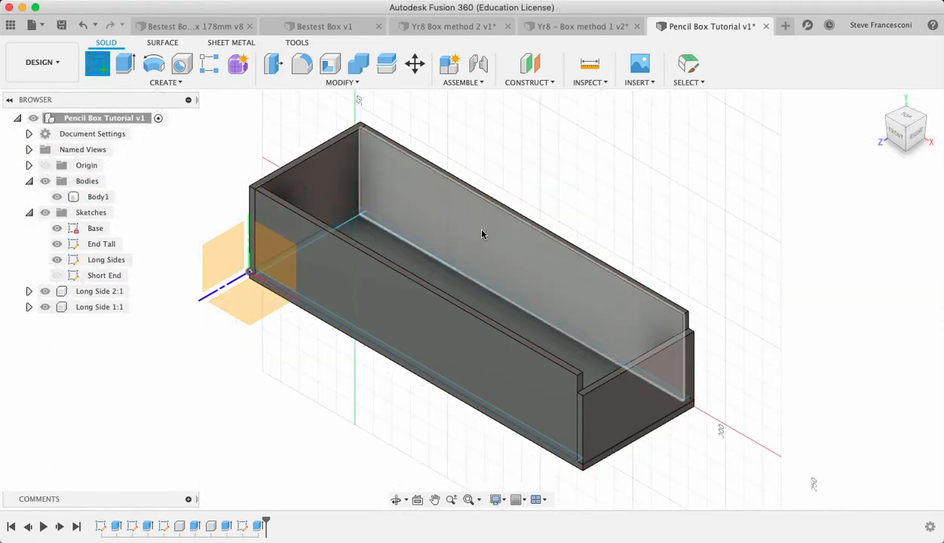
click(531, 269)
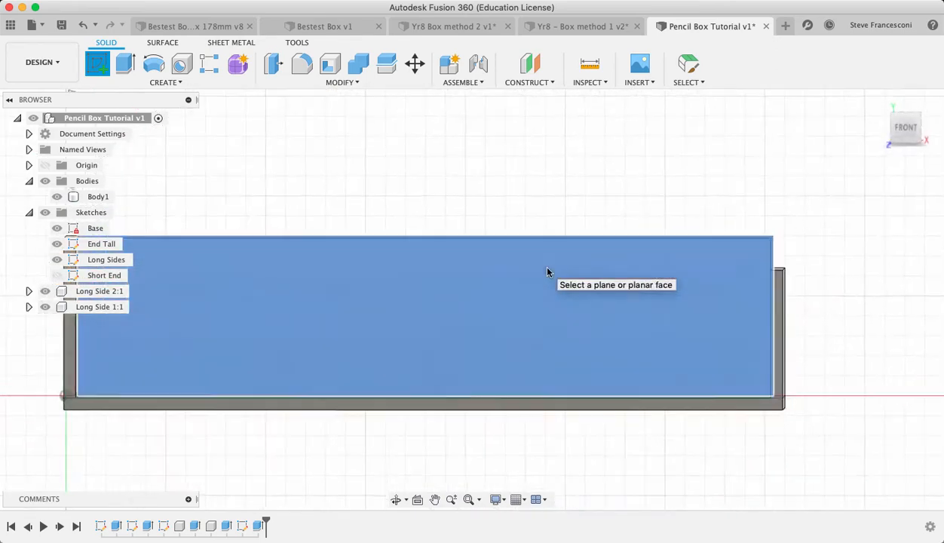
click(547, 271)
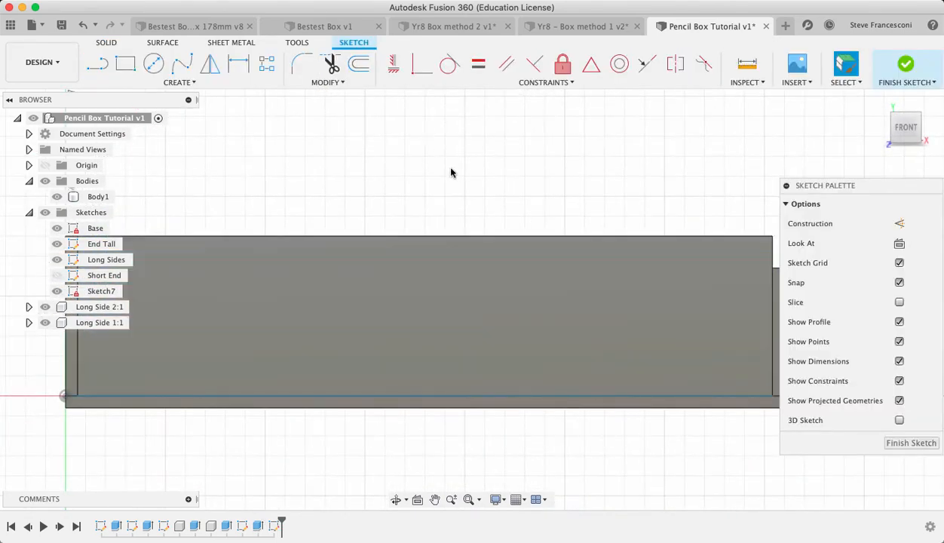
Step: Sketch a 174 x 3 mm groove rectangle about 3 mm below the wall's top edge, starting at the open end, and finish the sketch
click(125, 63)
scroll(216, 252, up, 3)
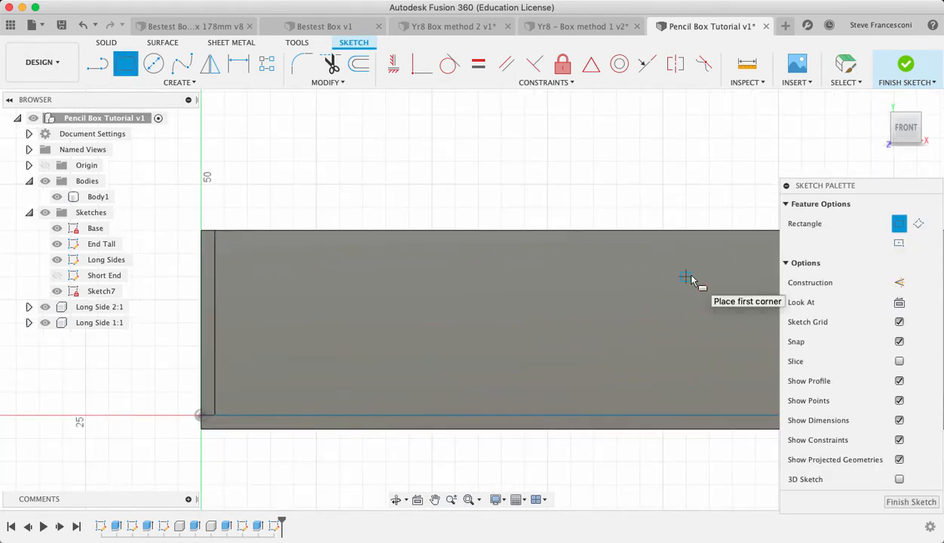
scroll(691, 279, down, 3)
middle_drag(692, 280, 442, 263)
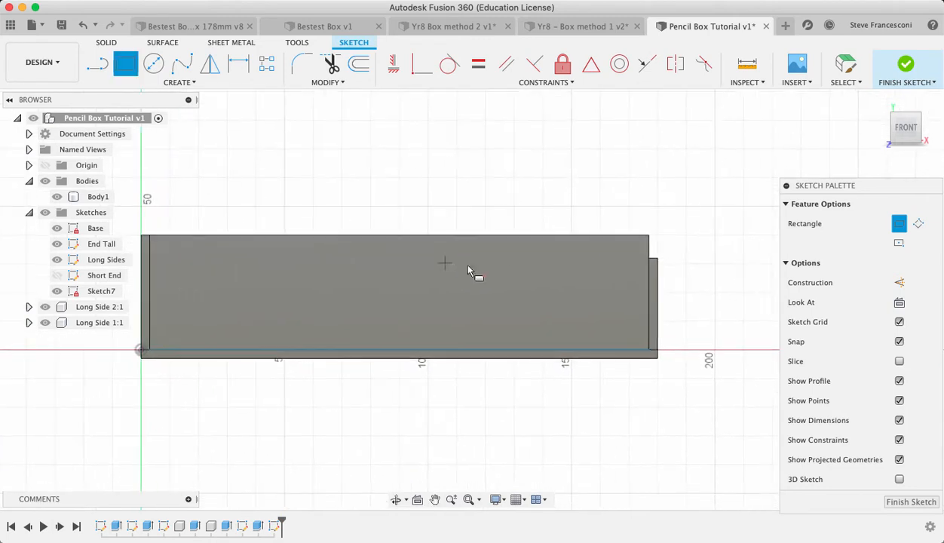
click(649, 241)
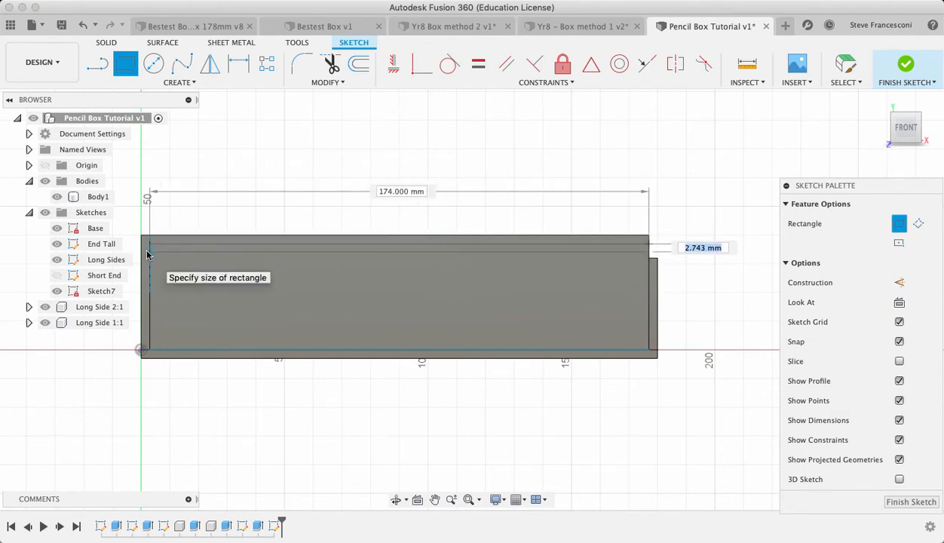
text(3)
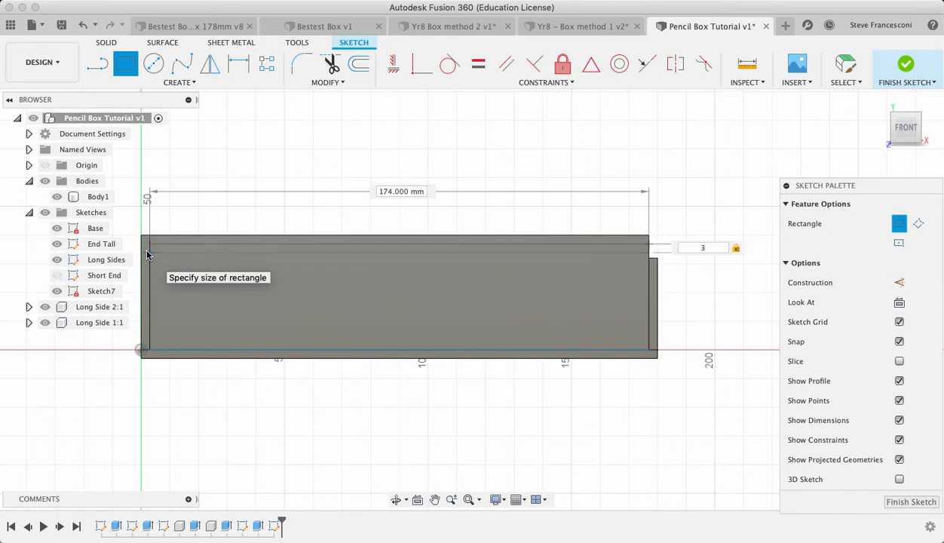
key(Tab)
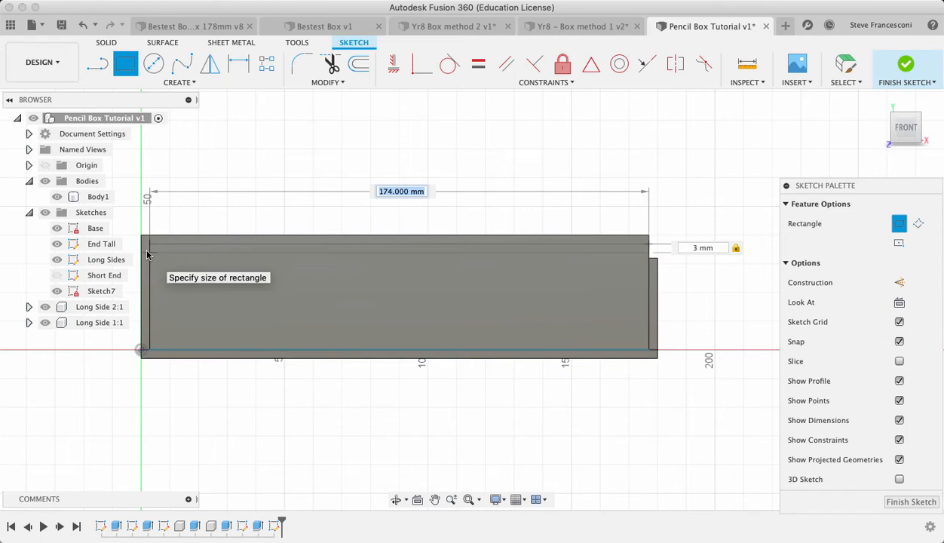
text(175)
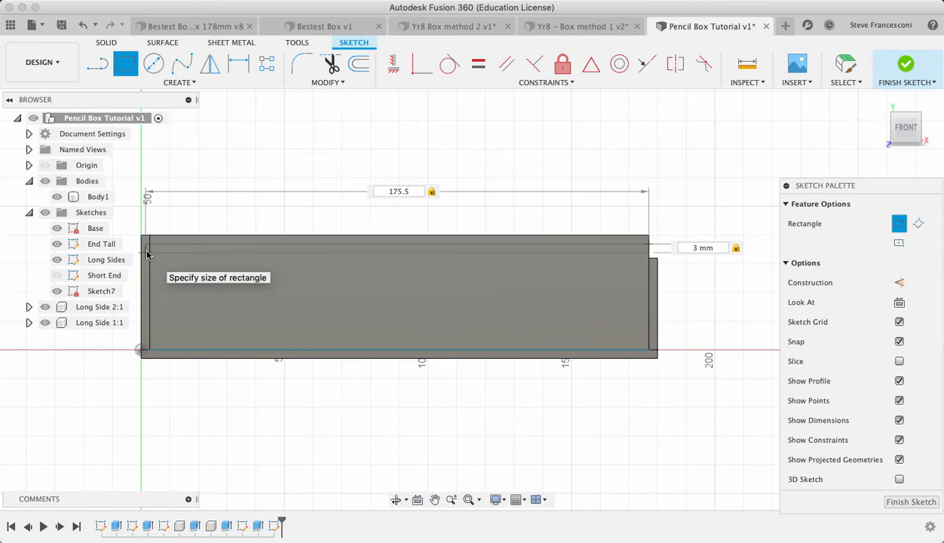
key(BackSpace)
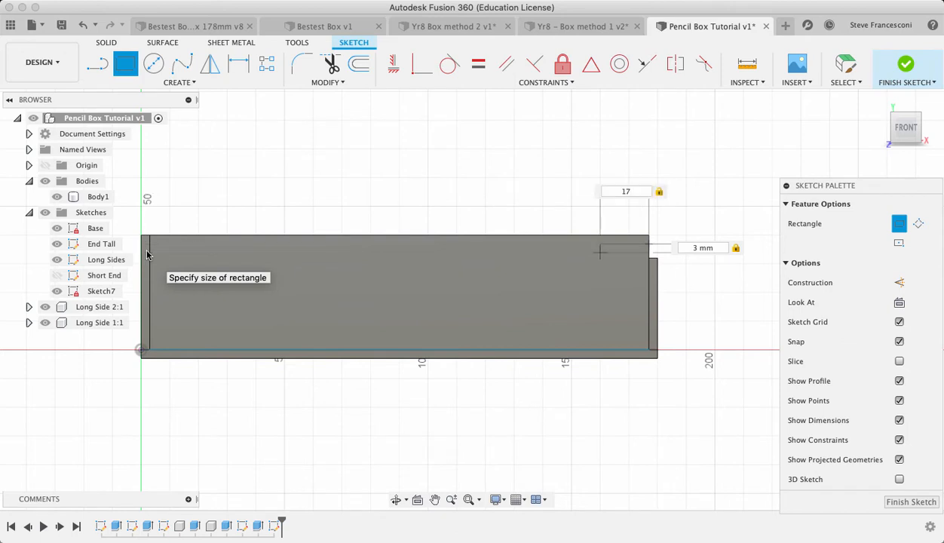
text(4)
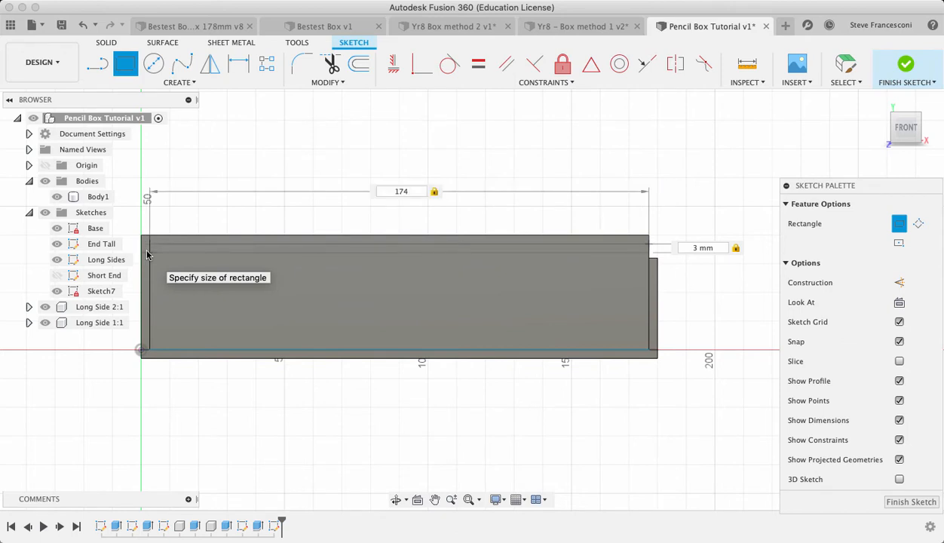
key(Return)
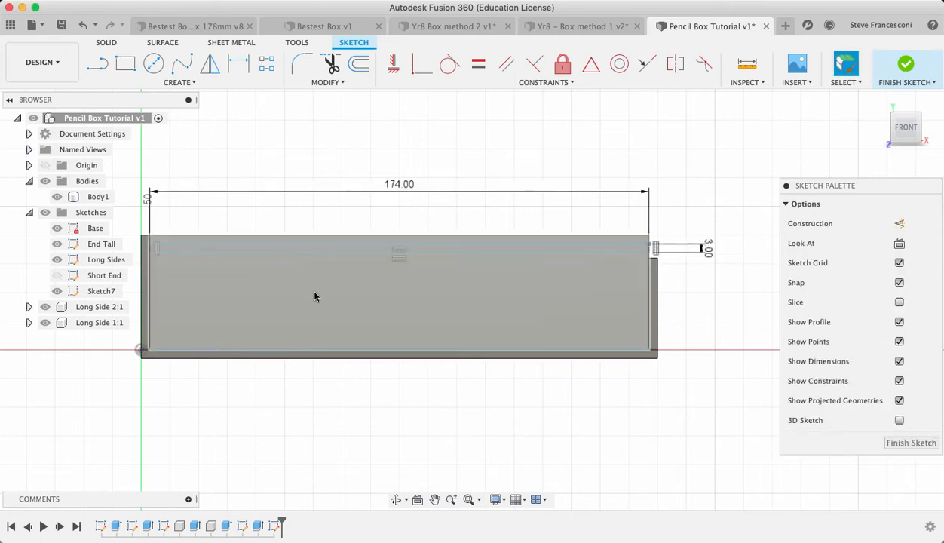
click(909, 442)
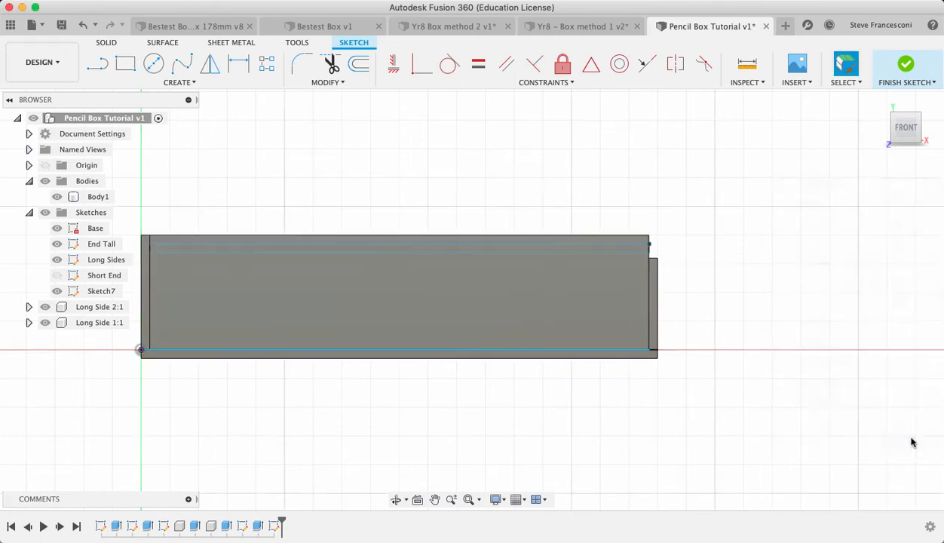
click(878, 100)
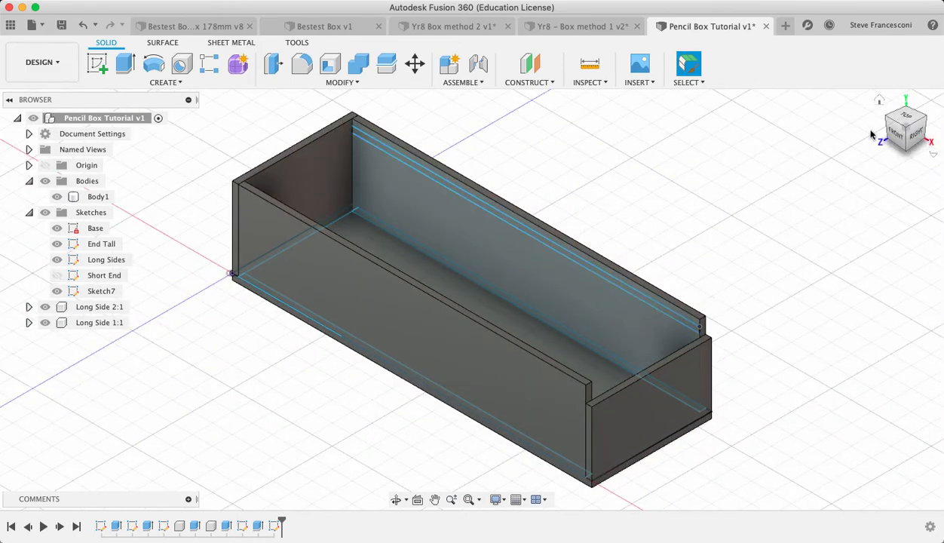
Step: Reopen the groove sketch and dimension the distance between the rectangle's upper line and the wall's top edge
double_click(101, 291)
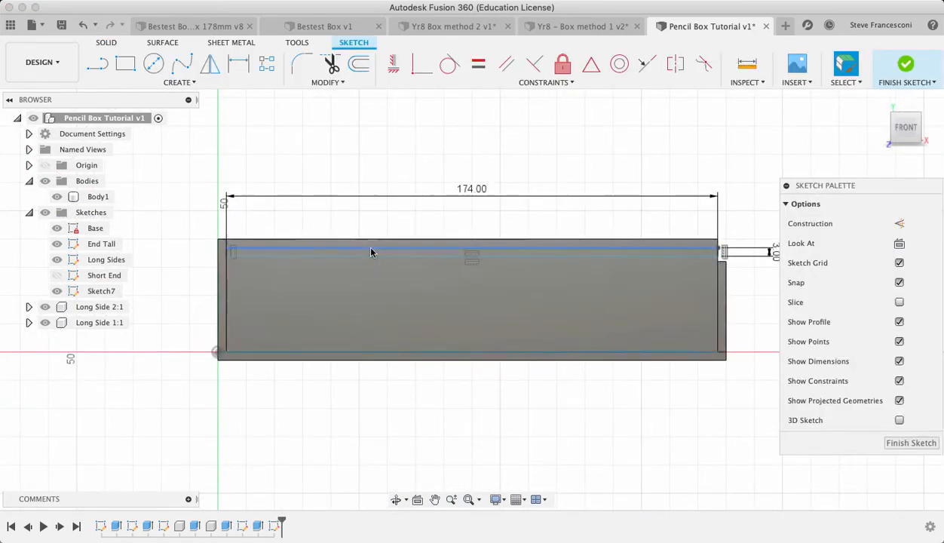
scroll(373, 253, up, 3)
click(238, 64)
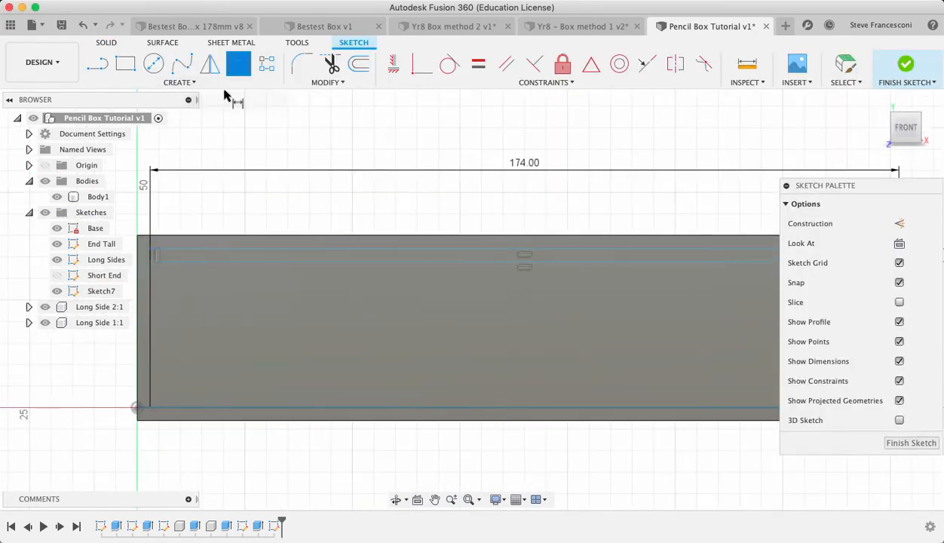
click(219, 247)
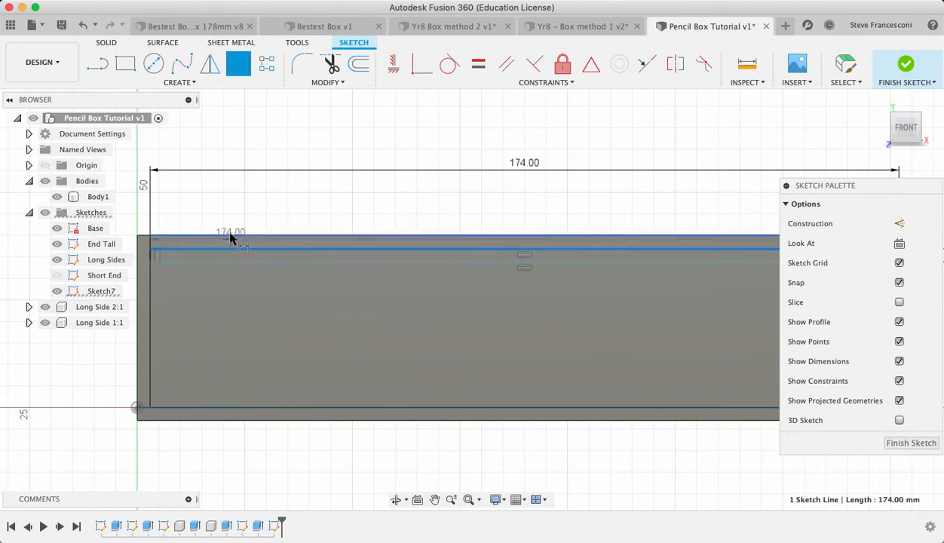
scroll(172, 236, up, 2)
scroll(172, 236, up, 1)
click(178, 242)
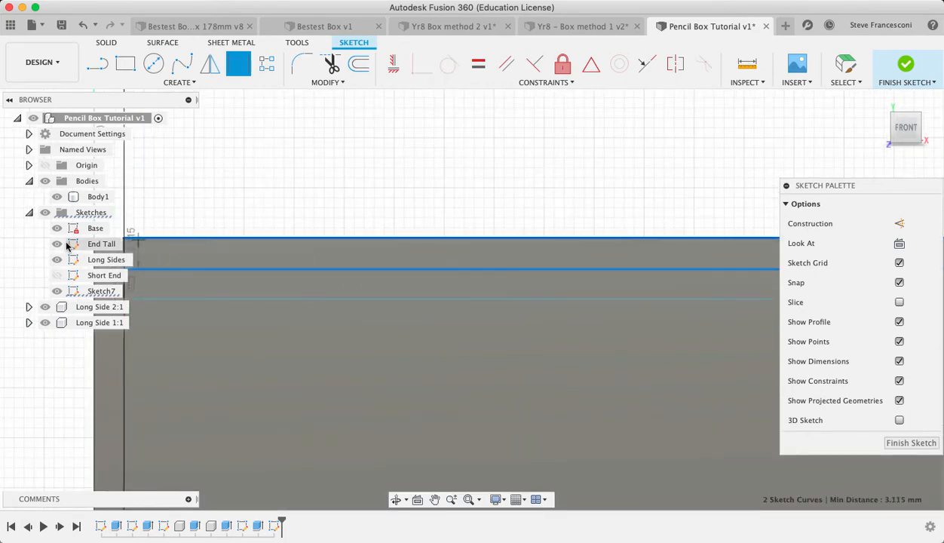
scroll(141, 247, down, 3)
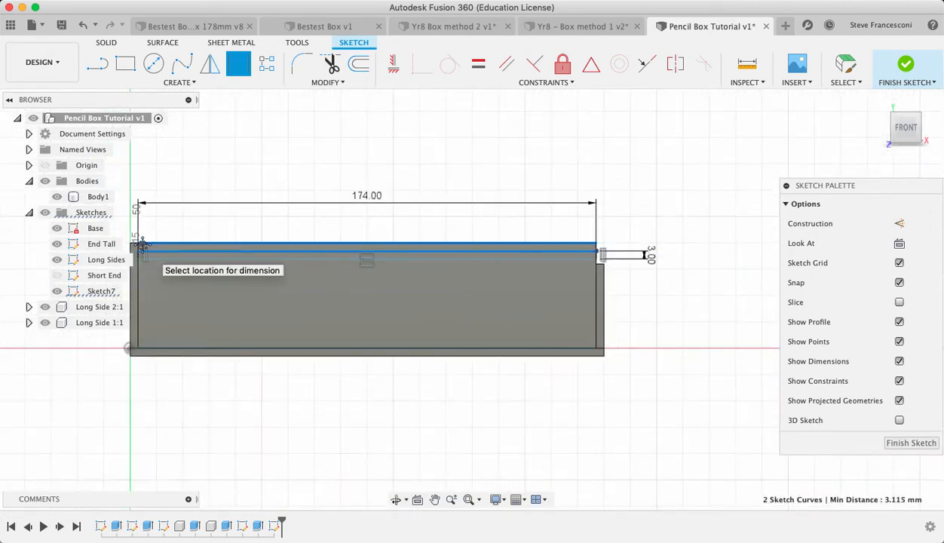
Step: Try to dimension the gap between the long side's top edge and the groove rectangle's upper line at 5 mm
middle_drag(143, 248, 318, 242)
scroll(318, 242, up, 3)
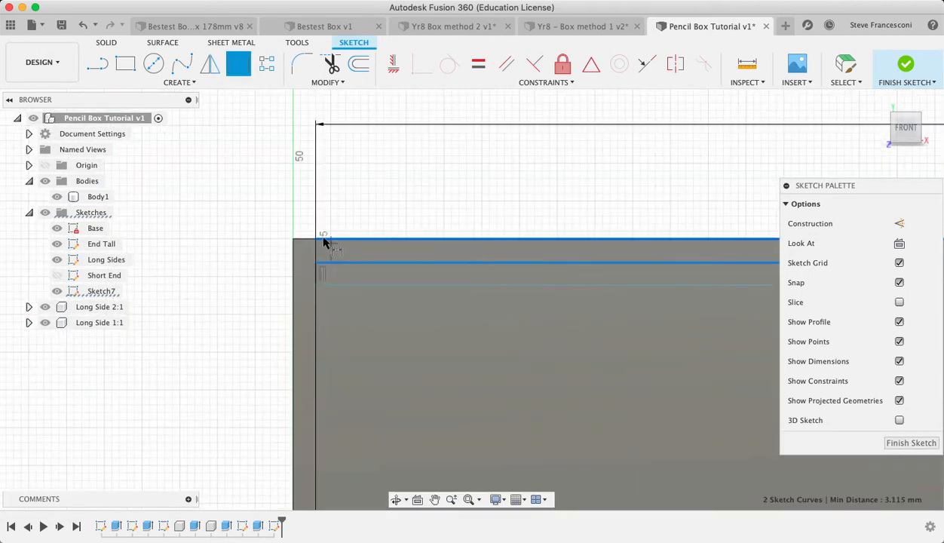
click(257, 256)
text(5)
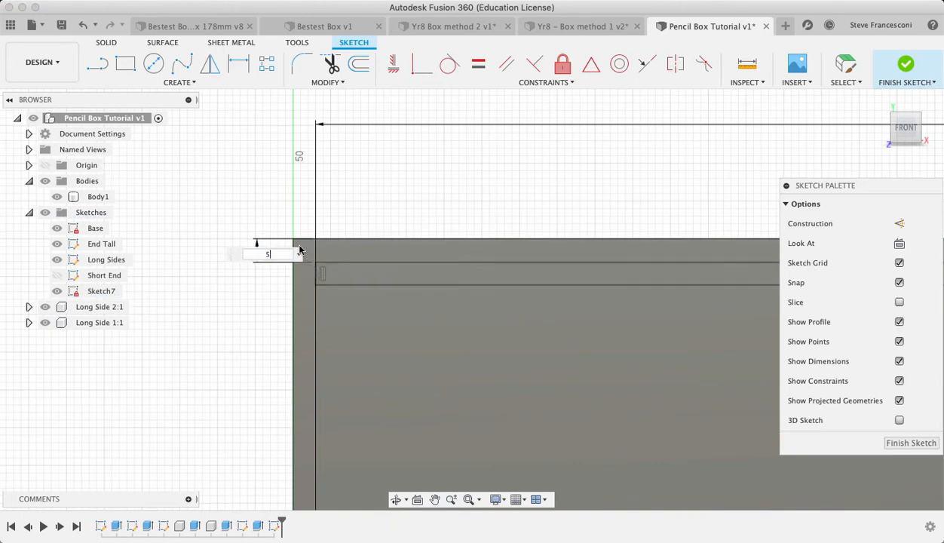
key(Return)
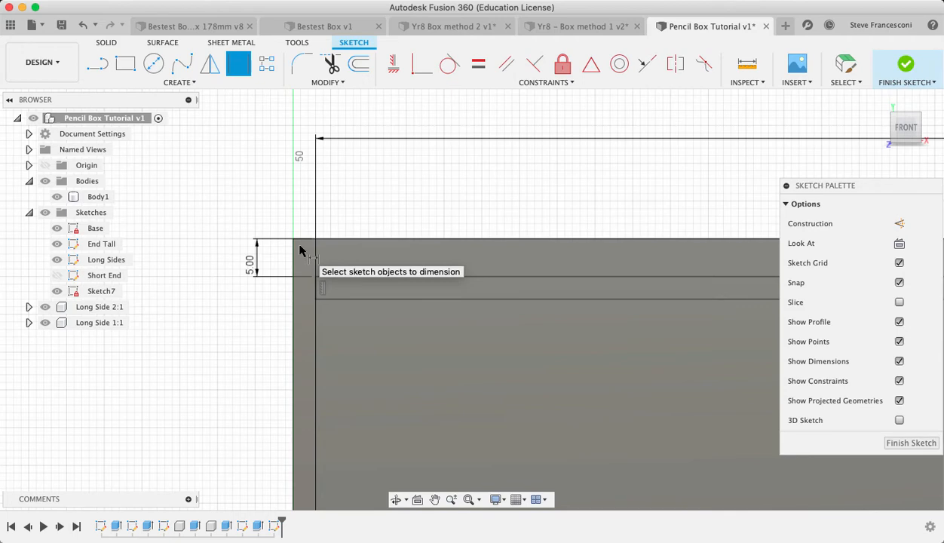
key(Escape)
key(super+z)
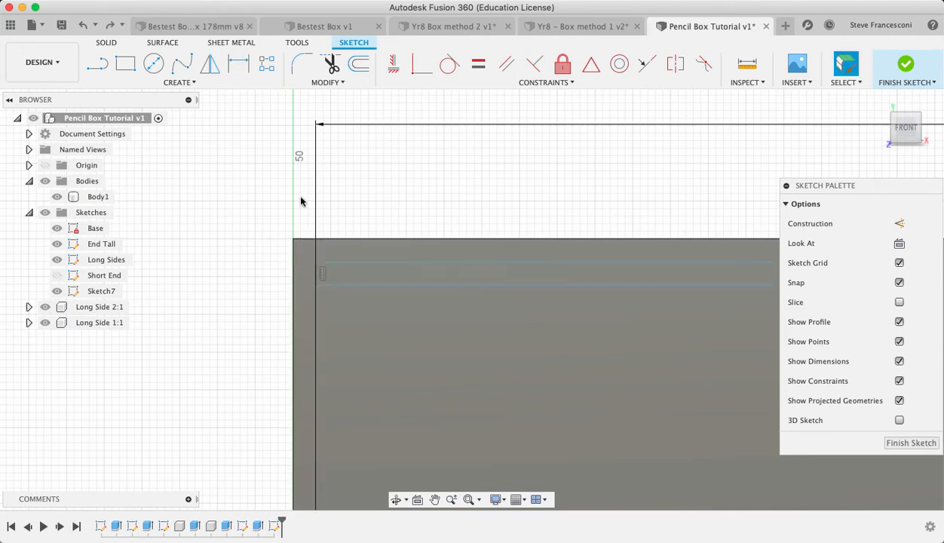
Step: Dimension the groove rectangle's upper corner point 5 mm below the long side's top corner point and finish the sketch
click(238, 64)
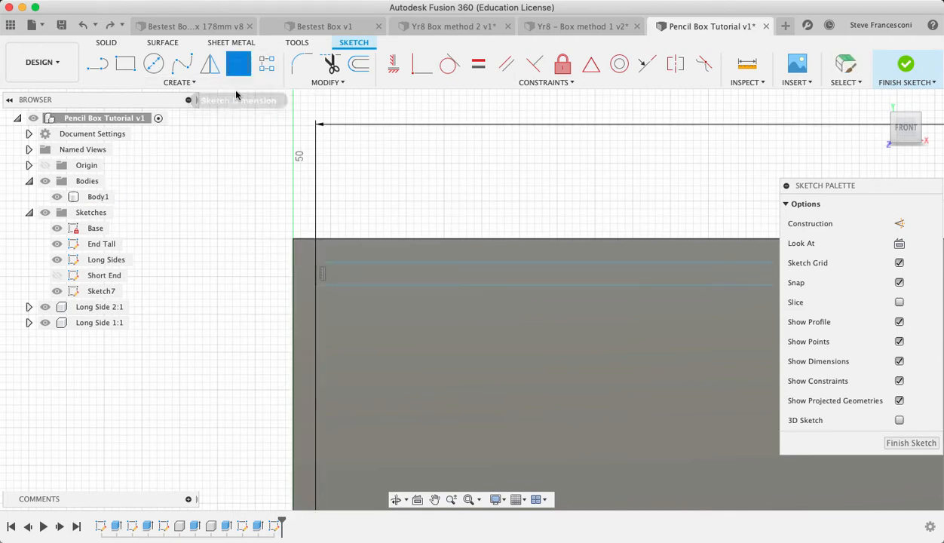
scroll(315, 260, up, 2)
click(315, 264)
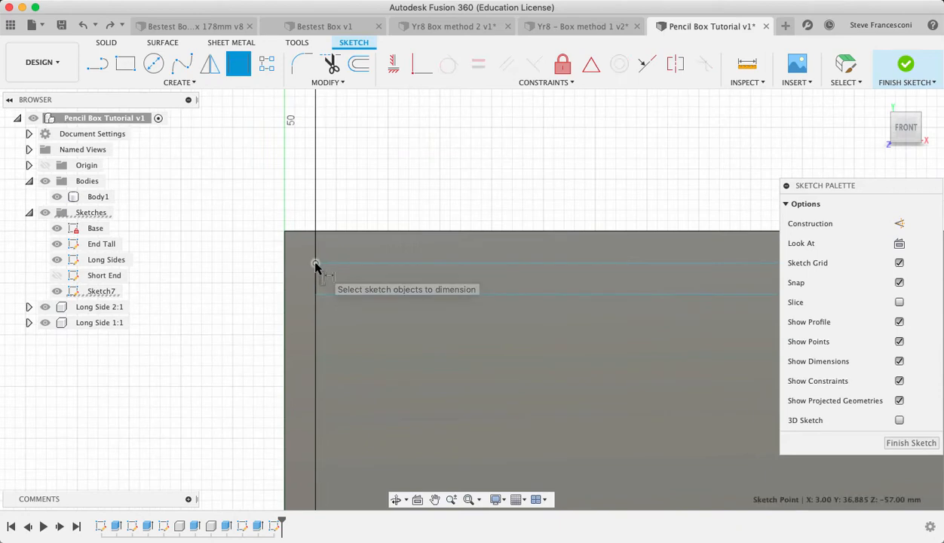
click(315, 232)
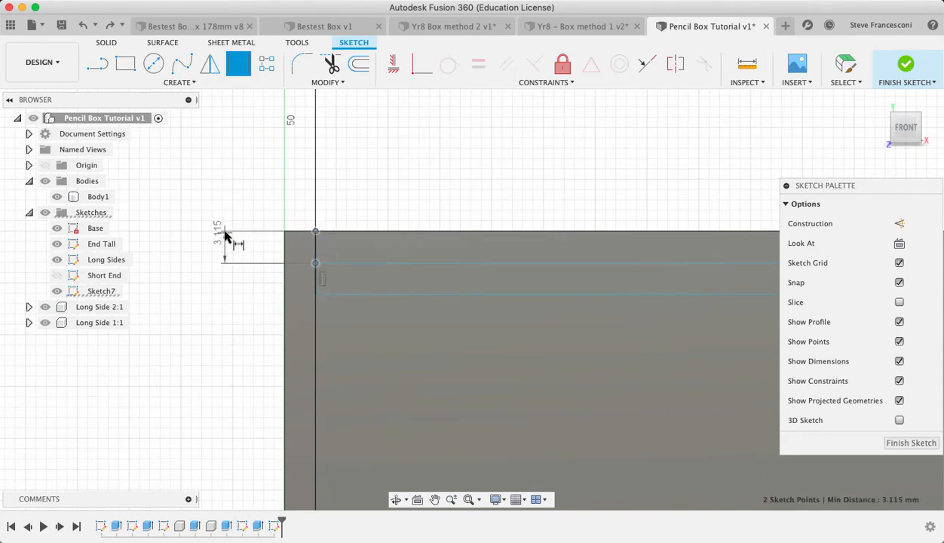
click(224, 236)
text(5)
key(Return)
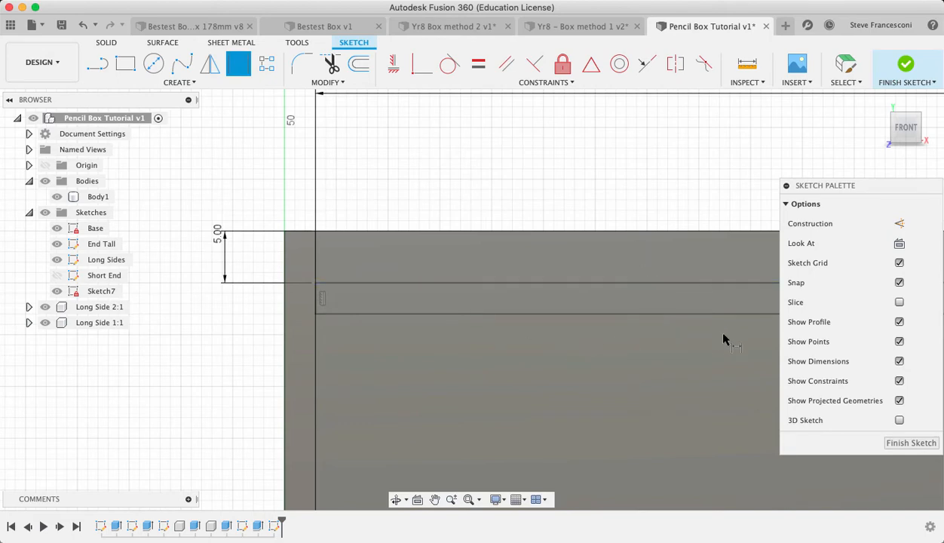
click(913, 442)
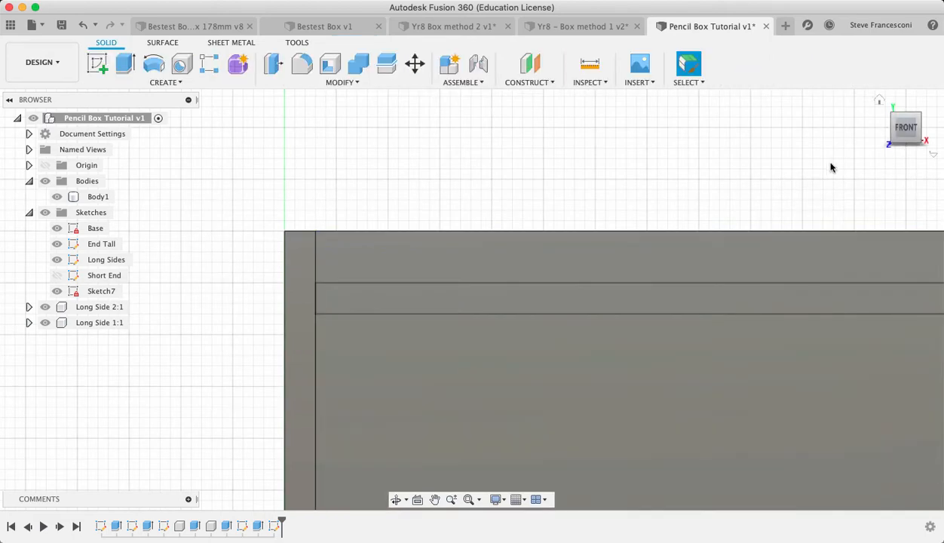
Step: Extrude the narrow groove profile by -1.5 mm as a cut into the inner face of the long side
click(879, 102)
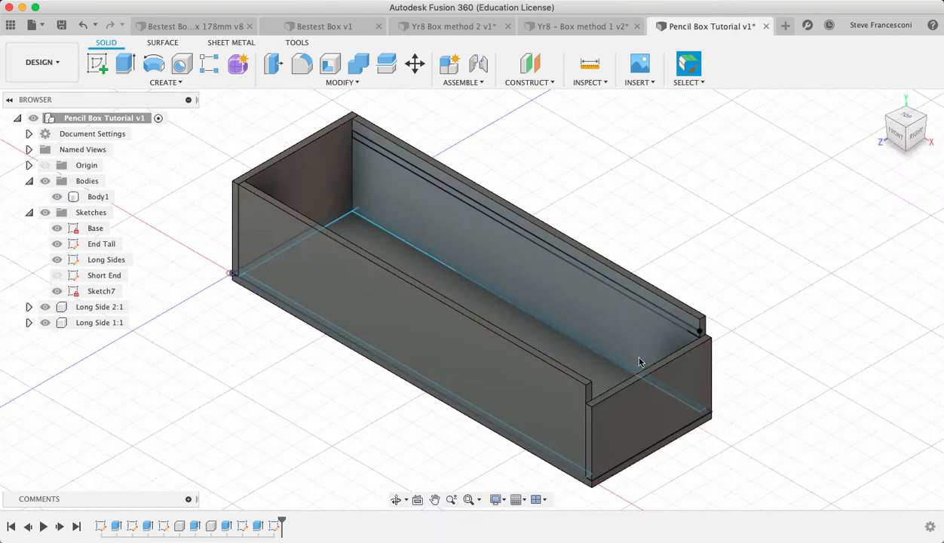
scroll(640, 361, up, 3)
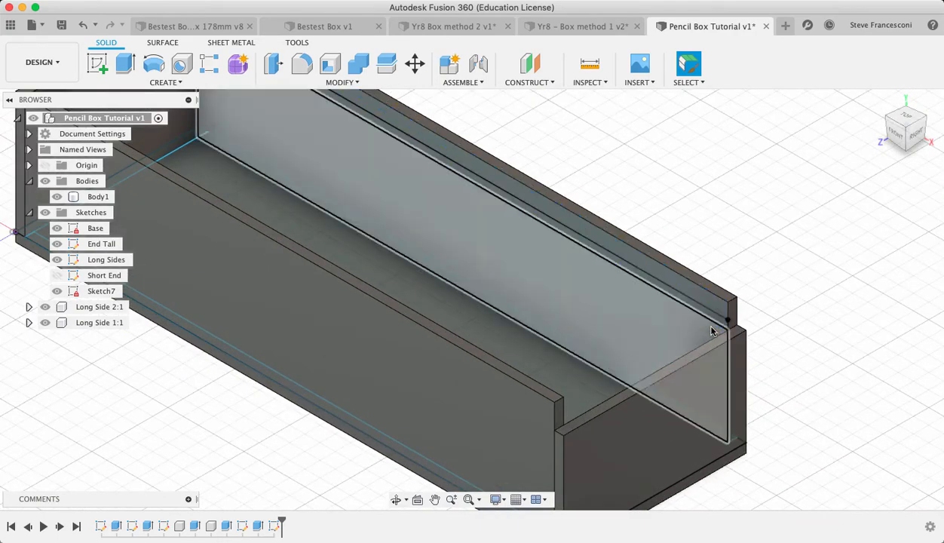
scroll(677, 319, down, 2)
scroll(677, 319, up, 2)
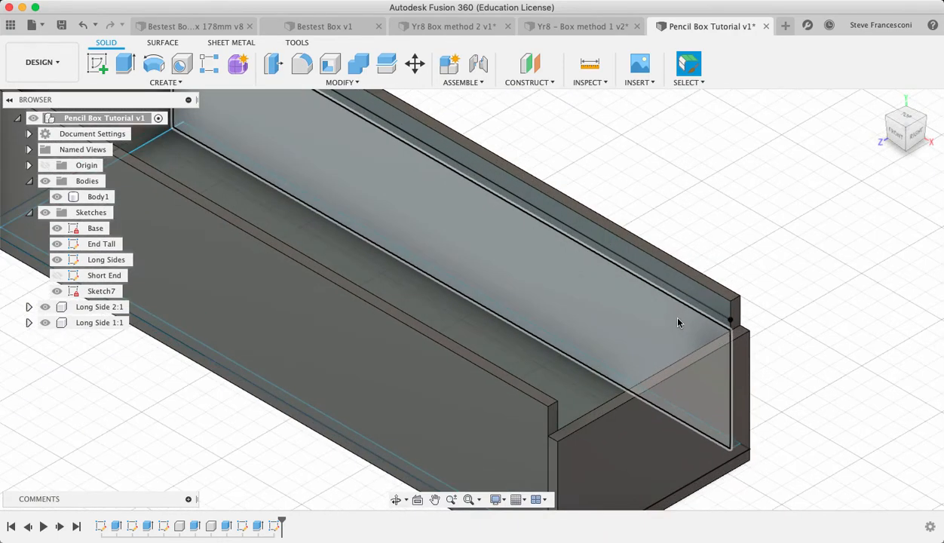
scroll(599, 291, down, 5)
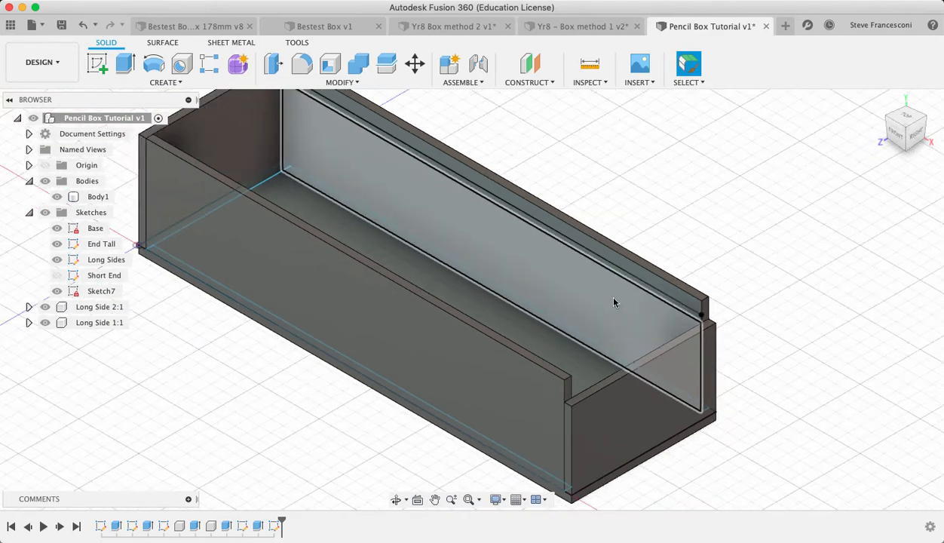
click(368, 184)
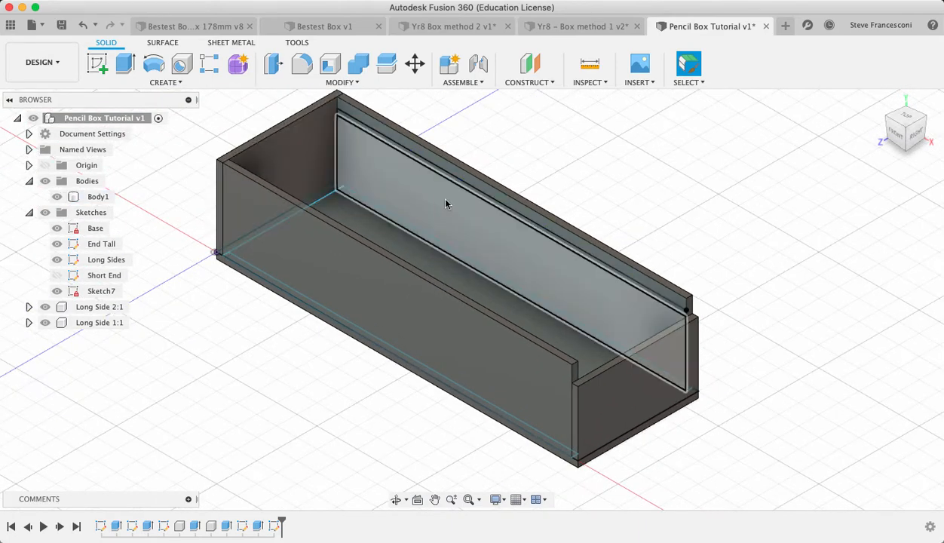
scroll(435, 194, up, 2)
scroll(271, 125, up, 1)
click(125, 65)
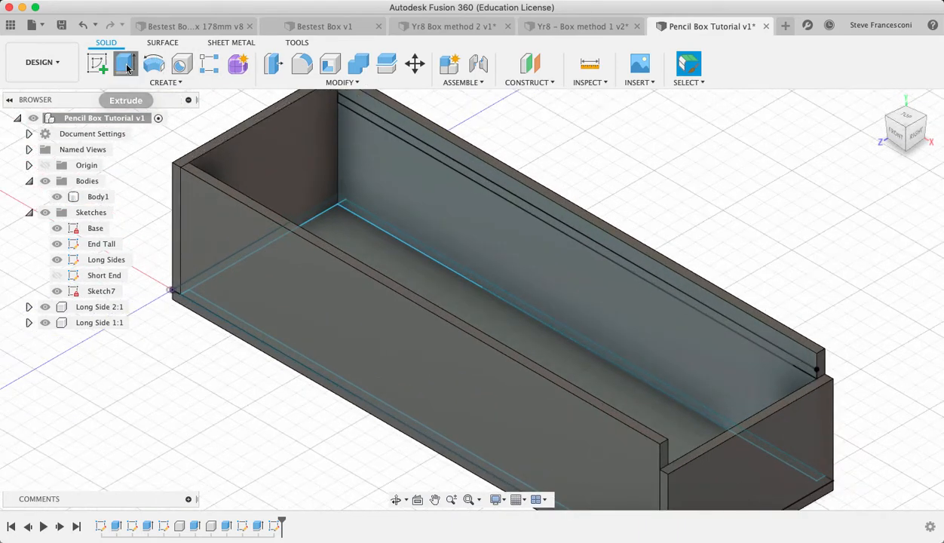
click(522, 208)
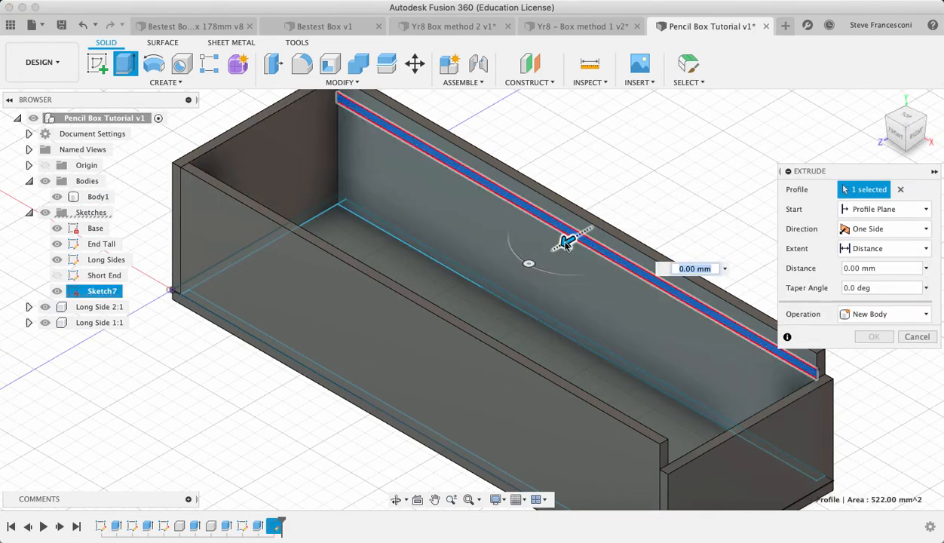
drag(566, 241, 585, 238)
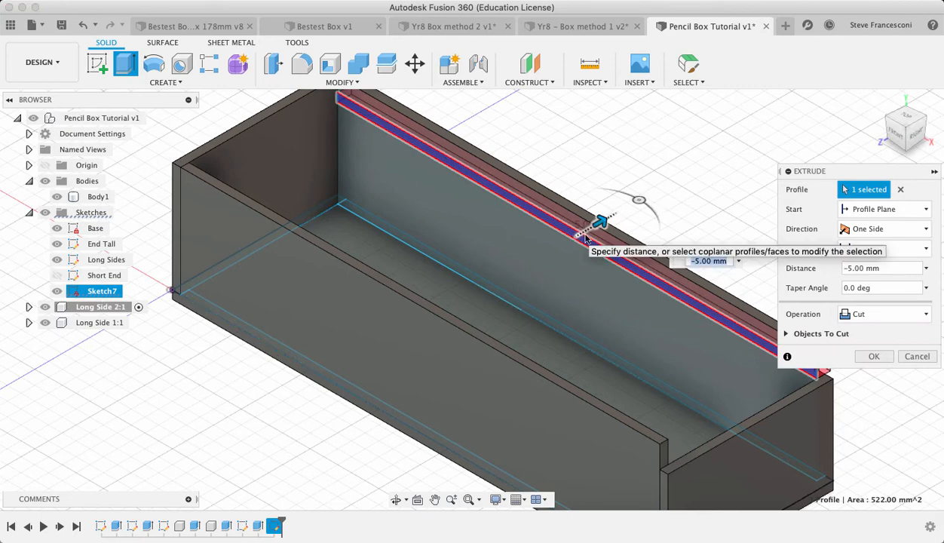
drag(693, 260, 702, 253)
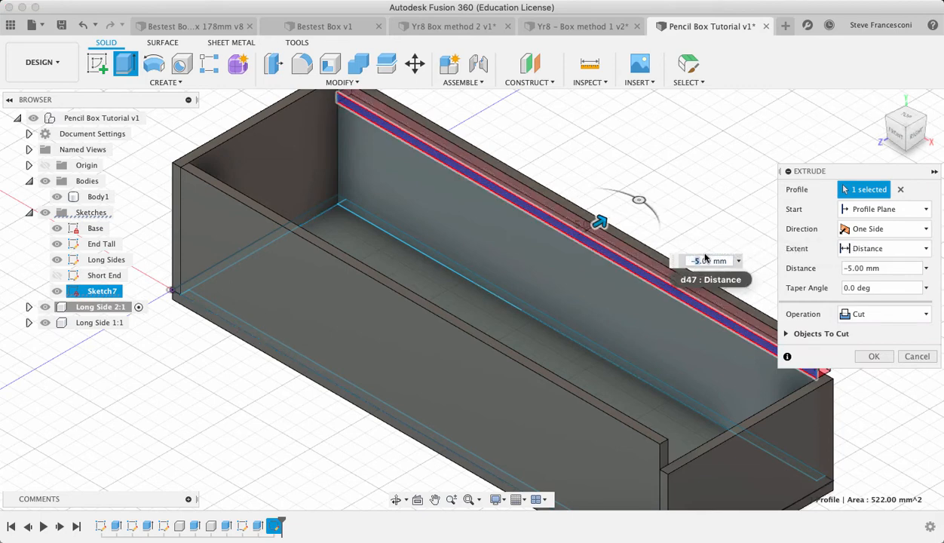
text(1.5)
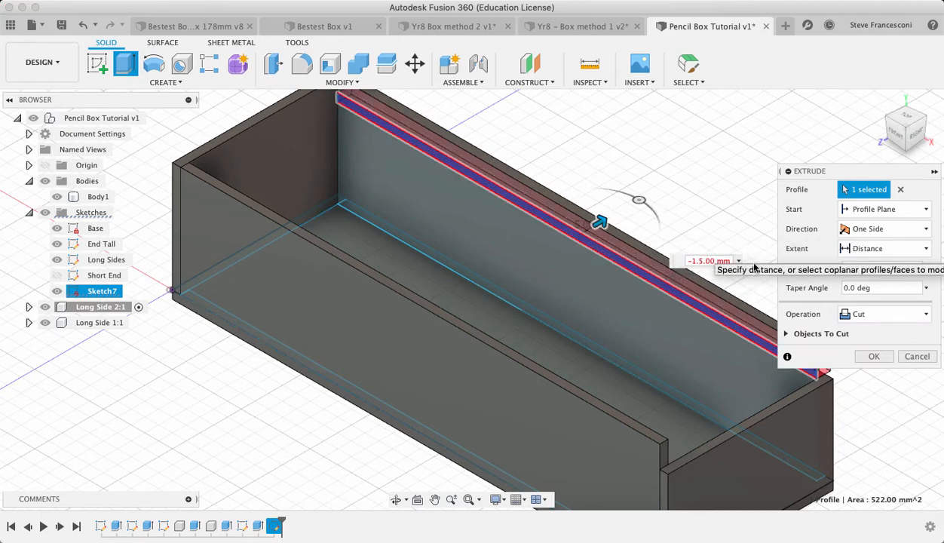
key(Delete)
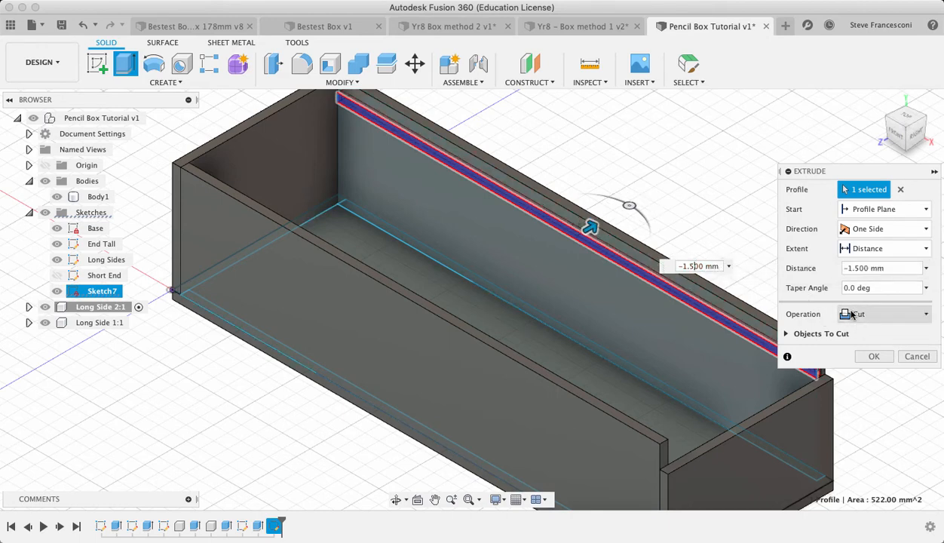
click(874, 357)
Step: Start a new sketch on the inner face of the opposite, ungrooved long side
scroll(823, 364, up, 5)
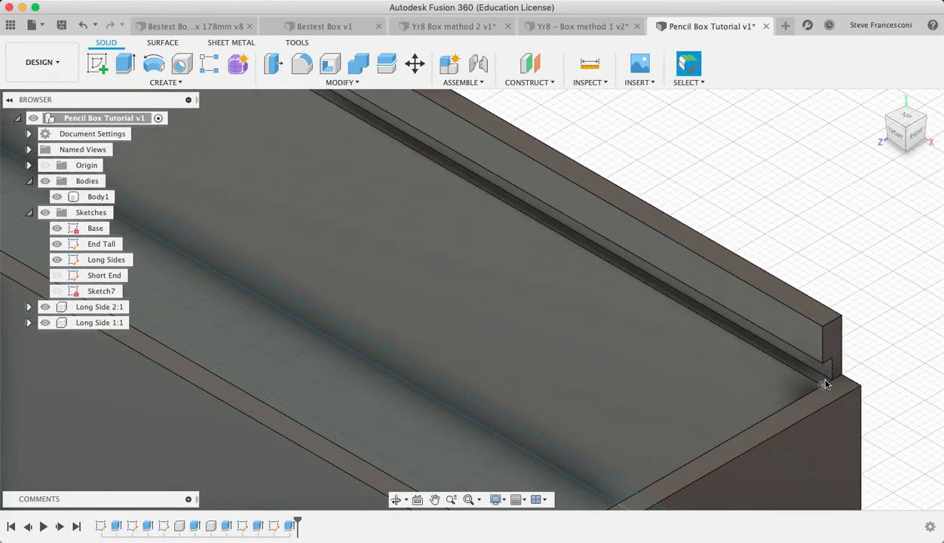
scroll(825, 380, down, 2)
scroll(825, 380, down, 6)
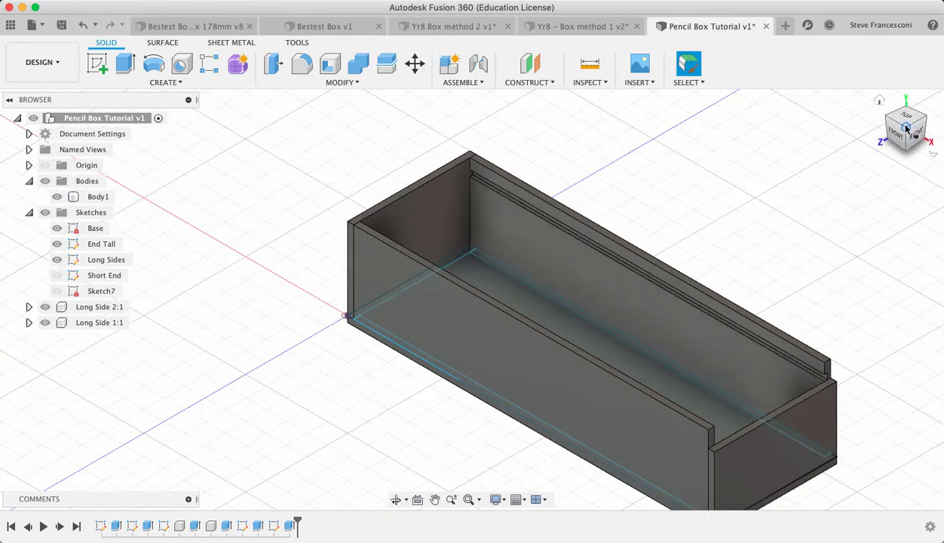
mouse_move(470, 299)
shift+middle_down()
mouse_move(487, 300)
mouse_move(472, 299)
shift+middle_up()
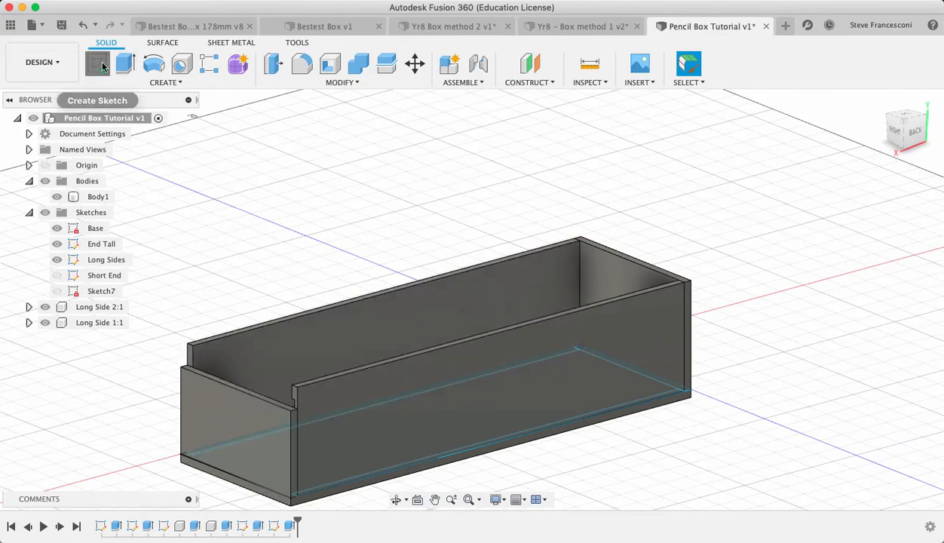
click(95, 61)
click(298, 342)
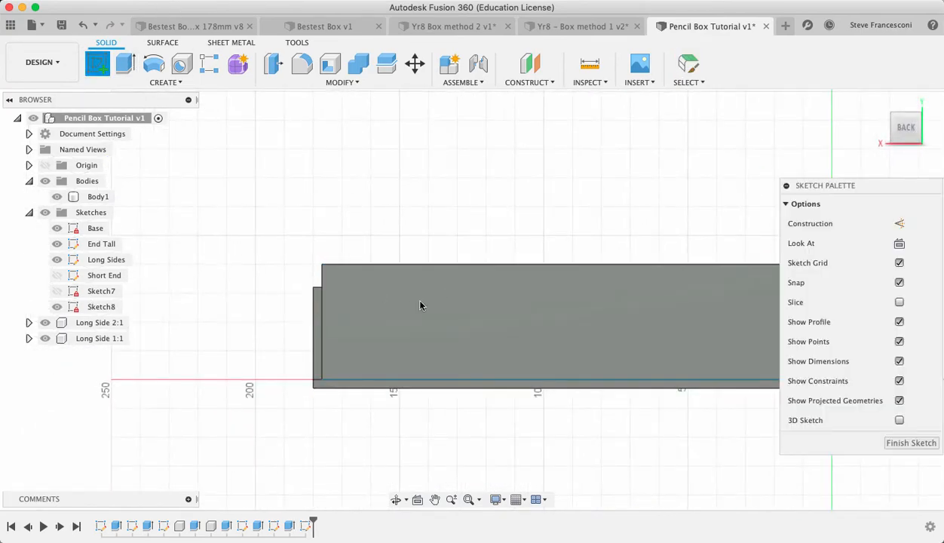
Step: Sketch a 174 mm by 3 mm rectangle along the inner face, slightly below the long side's top edge
middle_drag(499, 303, 362, 297)
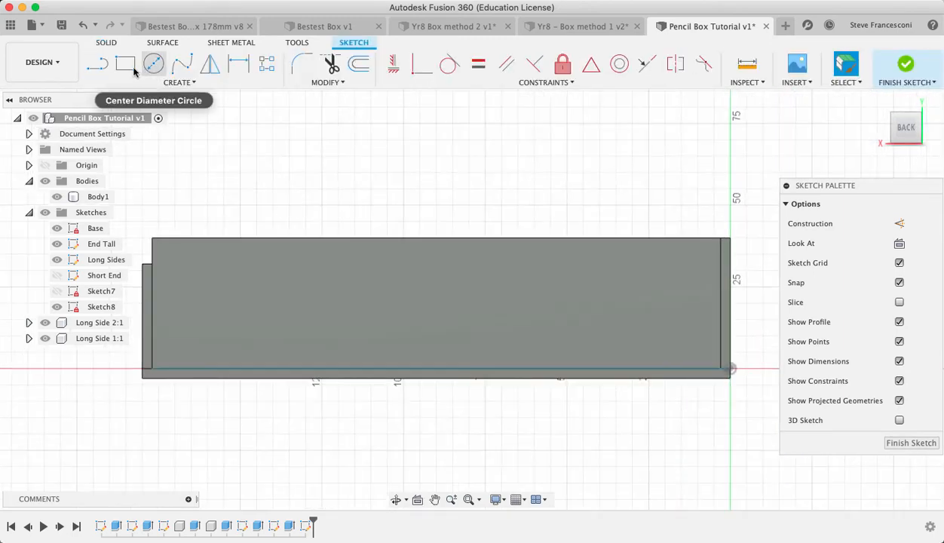
click(125, 63)
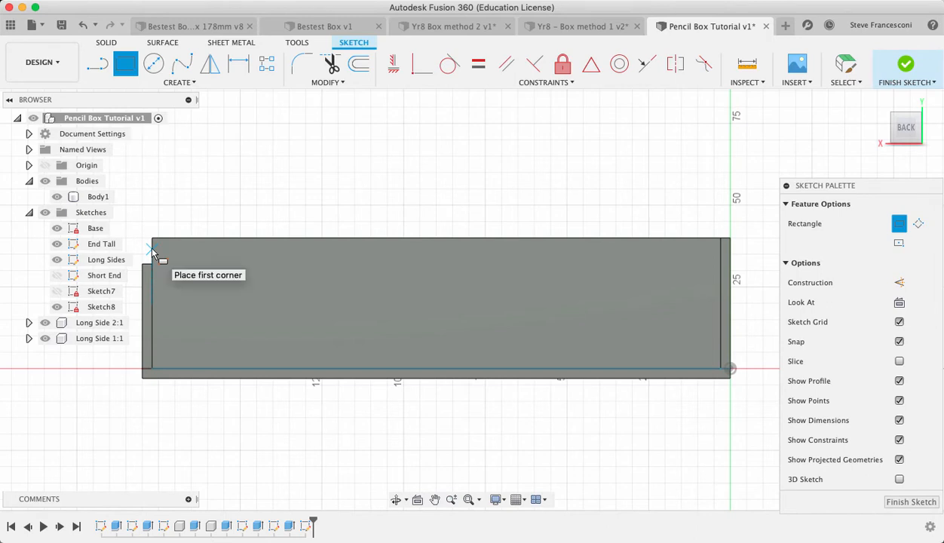
click(152, 251)
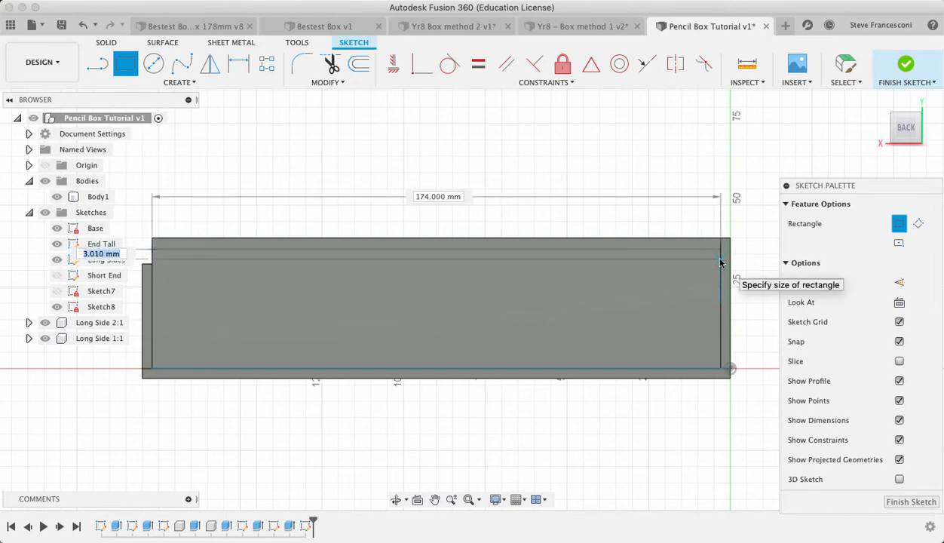
text(3)
key(Tab)
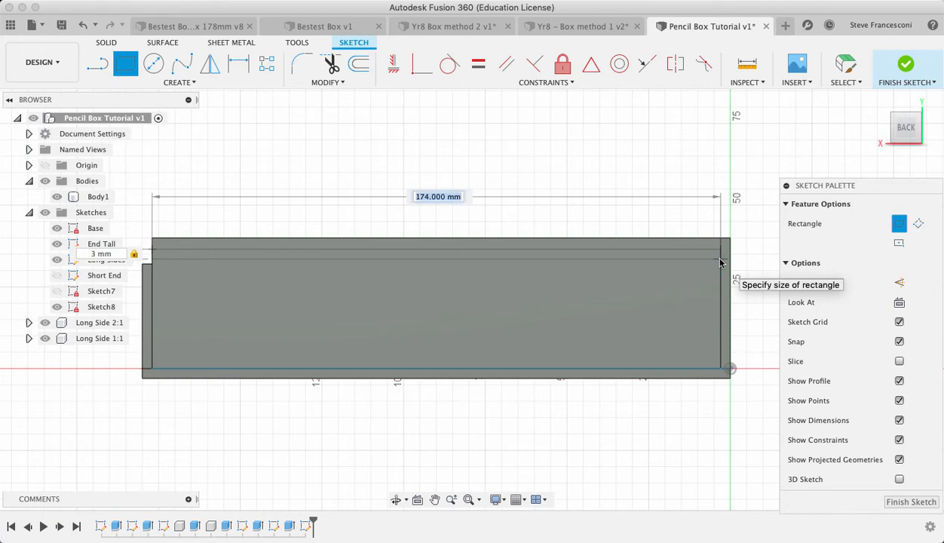
key(Tab)
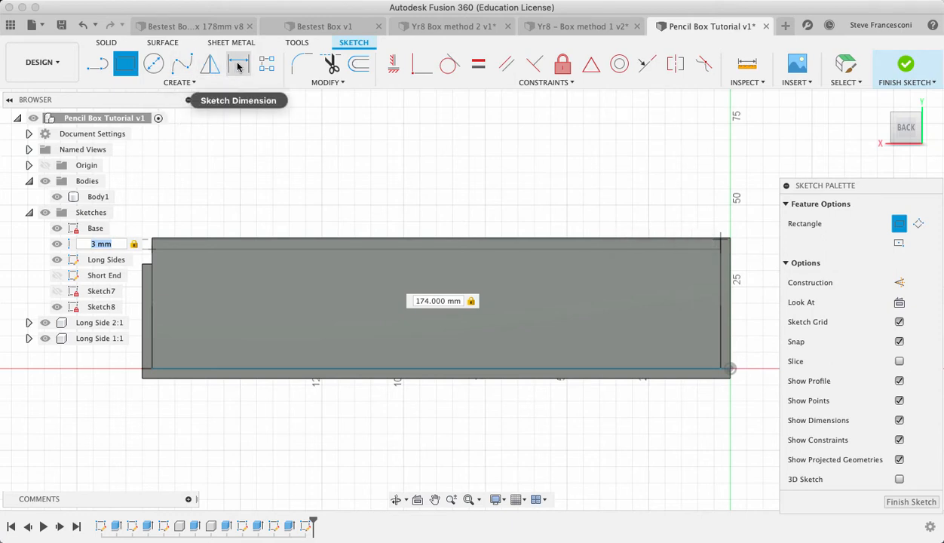
scroll(232, 220, up, 3)
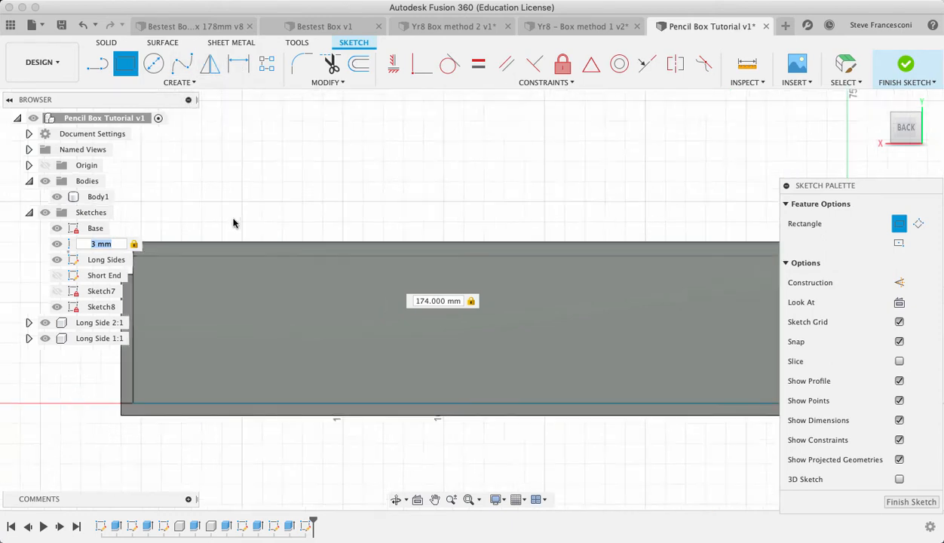
middle_drag(250, 218, 354, 175)
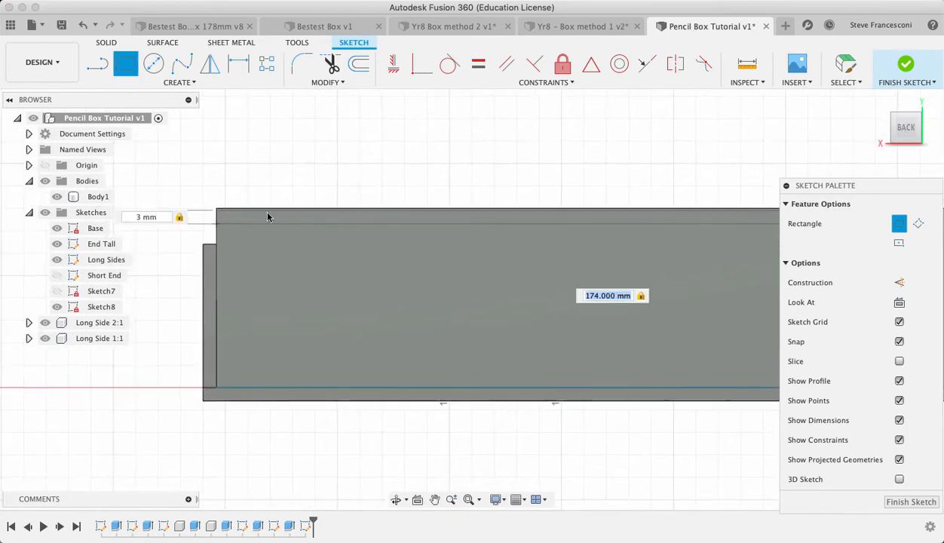
key(Tab)
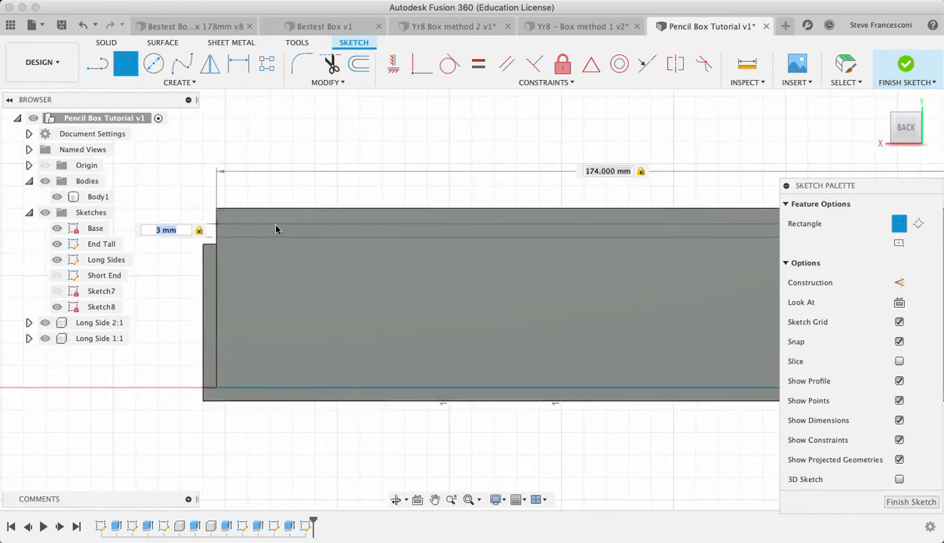
key(Return)
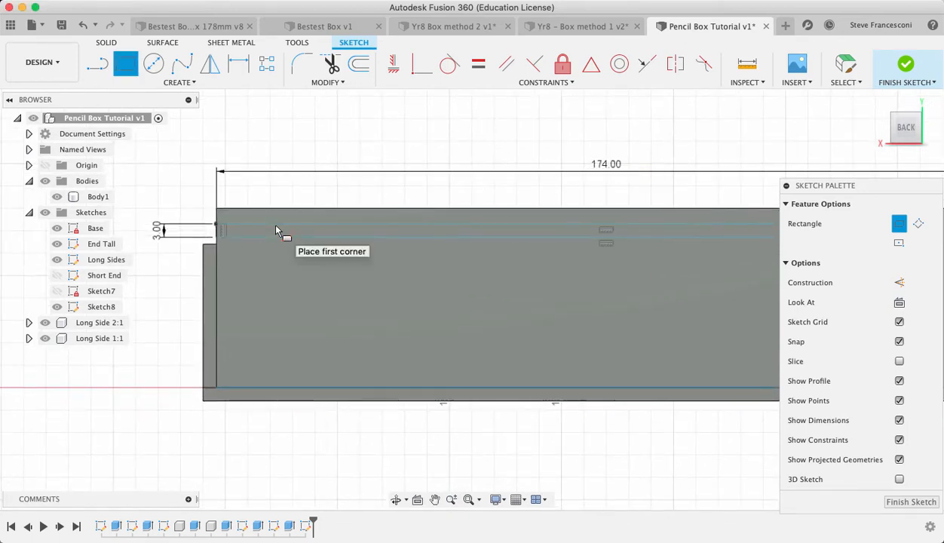
Step: Dimension the 174 mm rectangle's upper corner point 5 mm below the second long side's top corner and finish the sketch
click(238, 65)
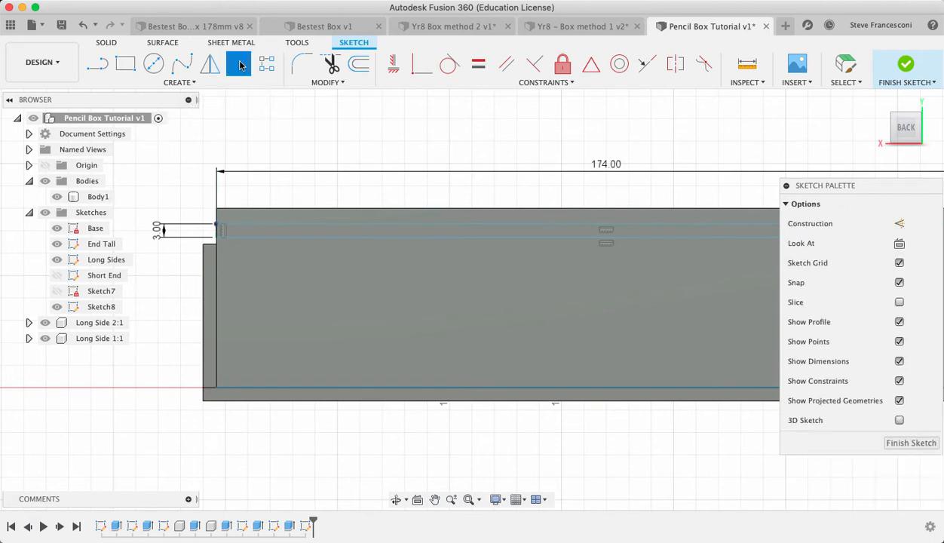
scroll(216, 220, up, 3)
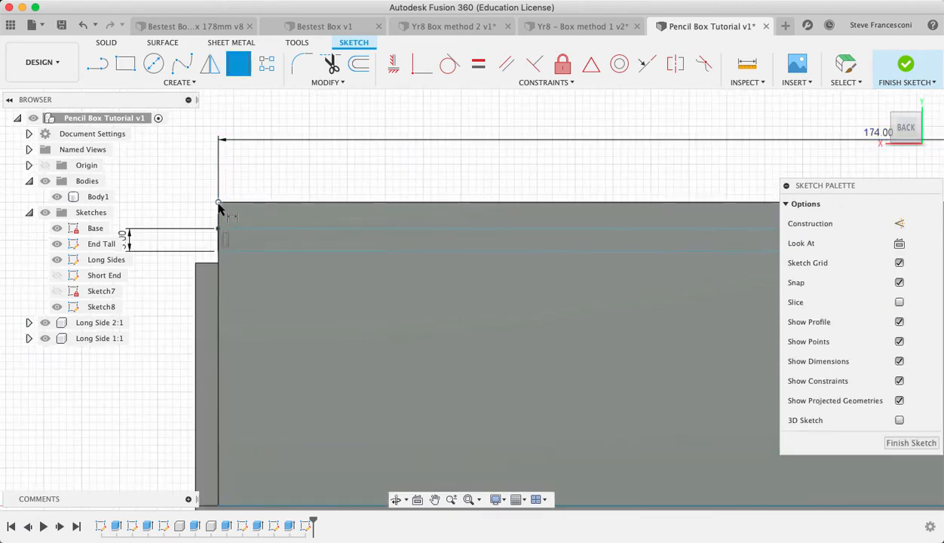
click(219, 229)
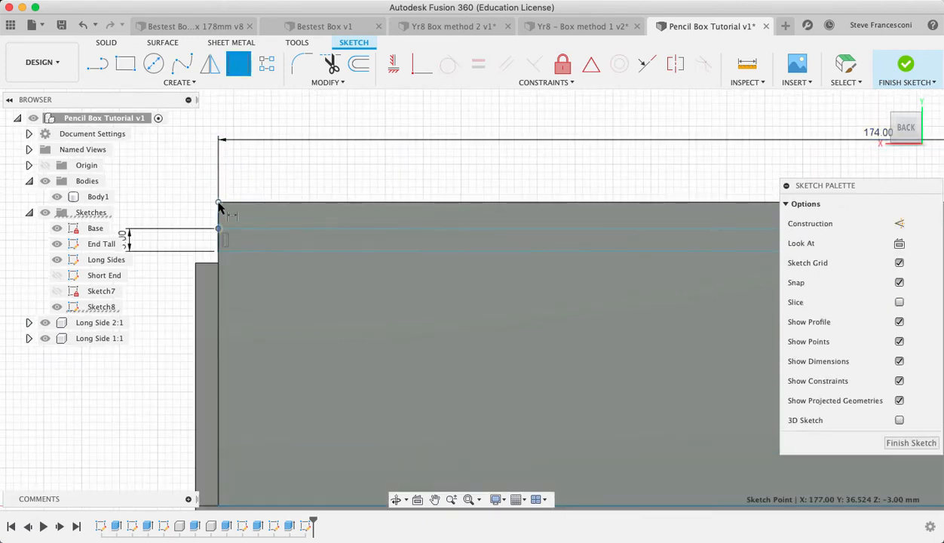
click(218, 203)
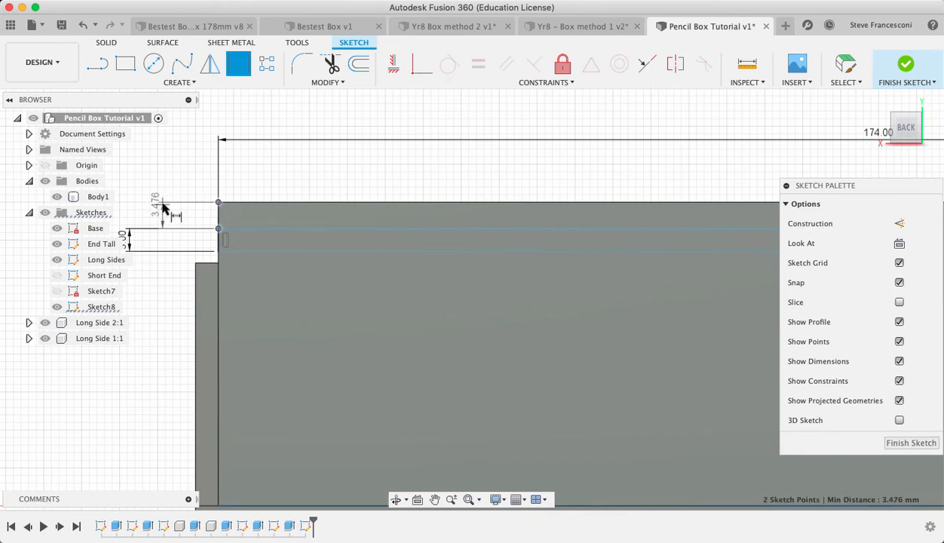
click(163, 209)
text(5)
key(Return)
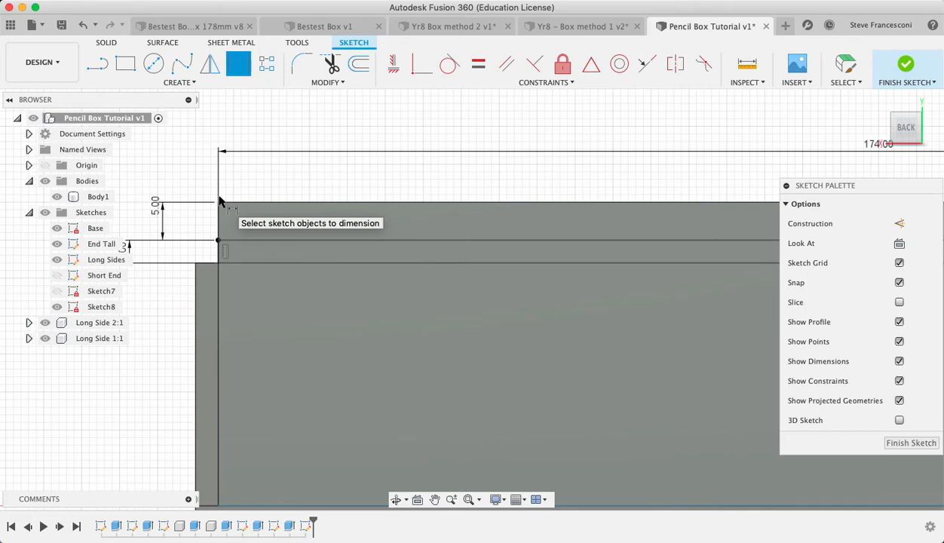
scroll(175, 228, up, 2)
middle_drag(184, 227, 261, 221)
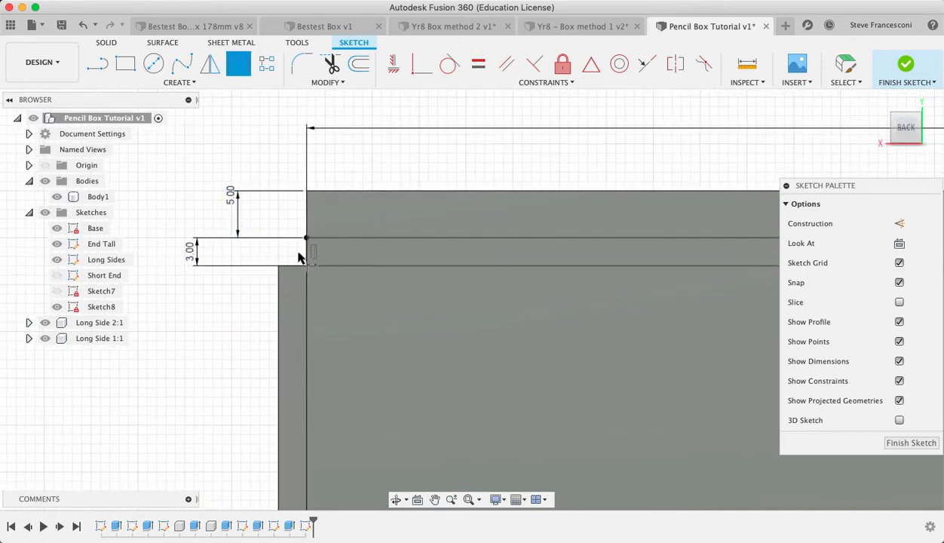
scroll(352, 252, down, 5)
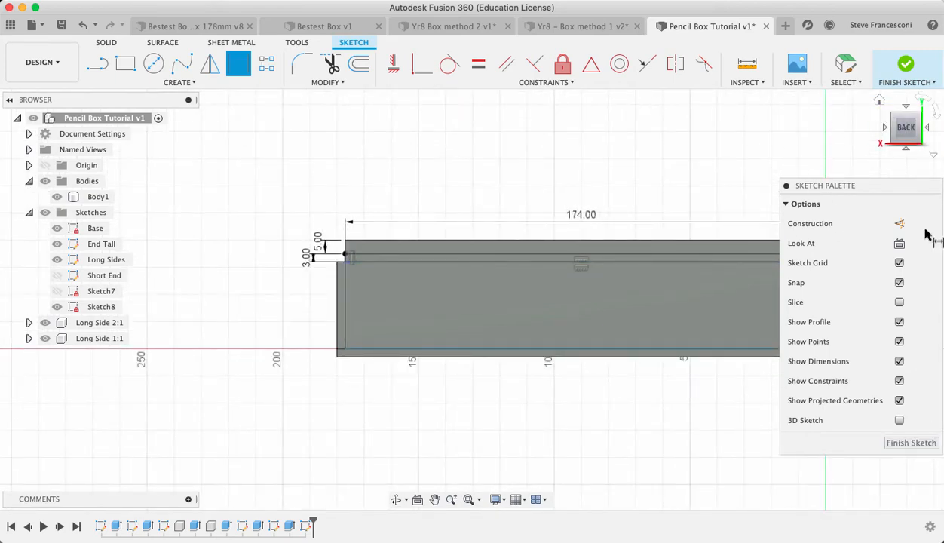
click(905, 67)
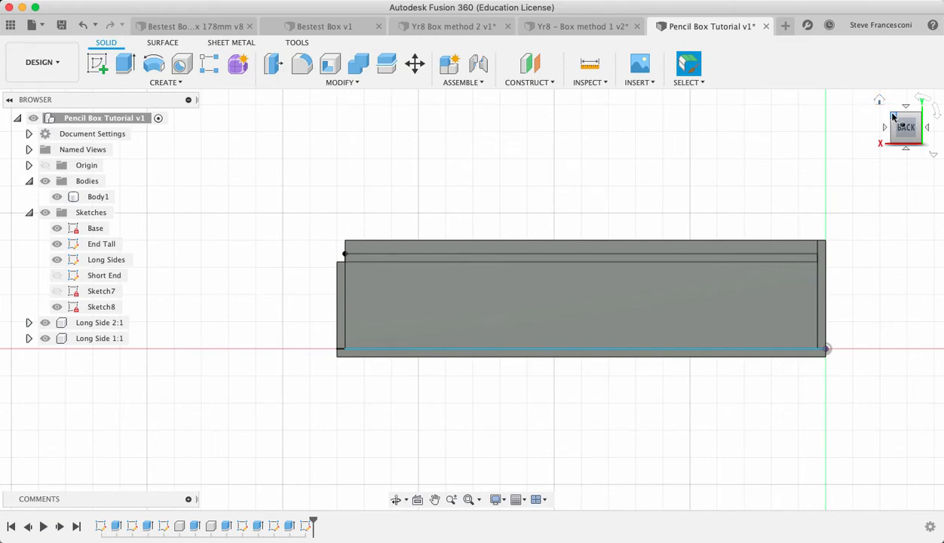
Step: Extrude the narrow rectangle profile by -1.5 mm as a cut into the second long side's inner face
mouse_move(896, 113)
mouse_down()
mouse_move(905, 128)
mouse_move(943, 144)
mouse_up()
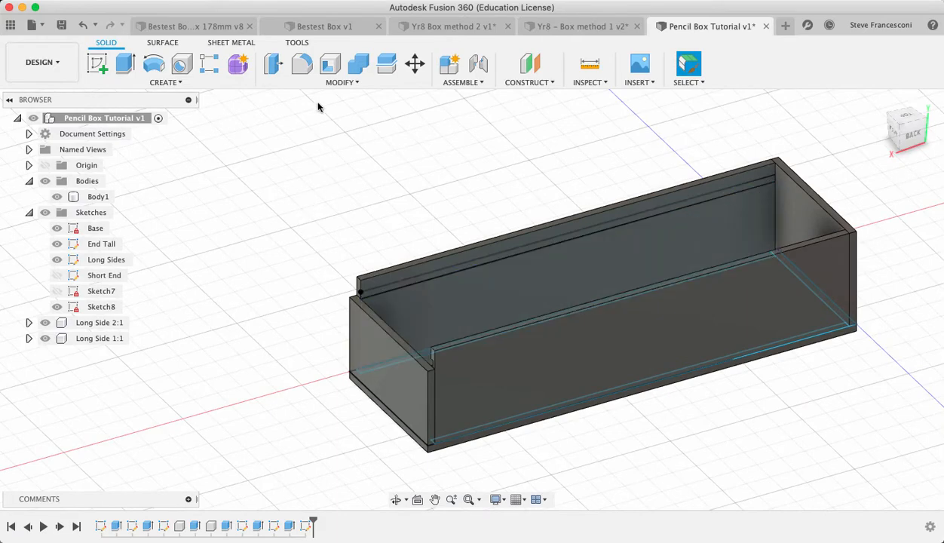
middle_drag(482, 241, 377, 220)
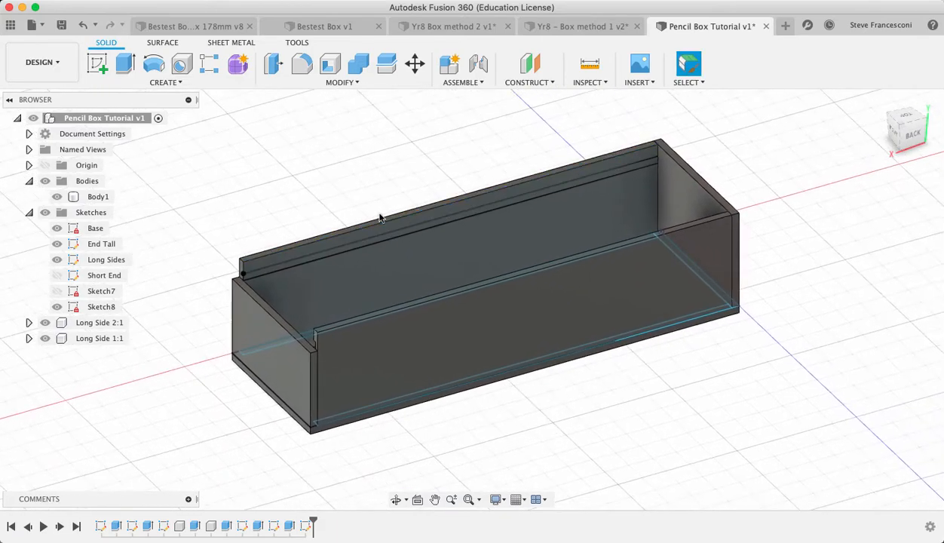
scroll(404, 235, up, 3)
scroll(400, 237, up, 3)
scroll(387, 248, down, 3)
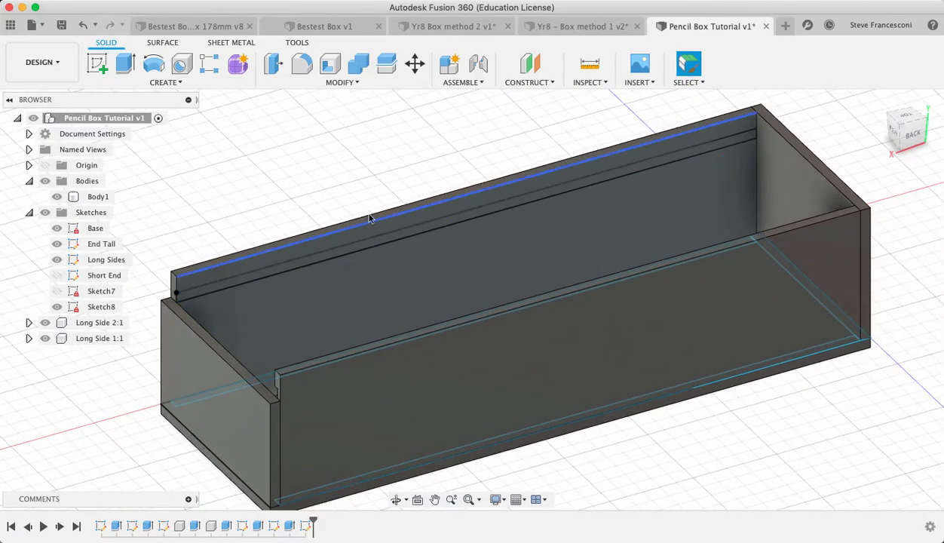
click(125, 66)
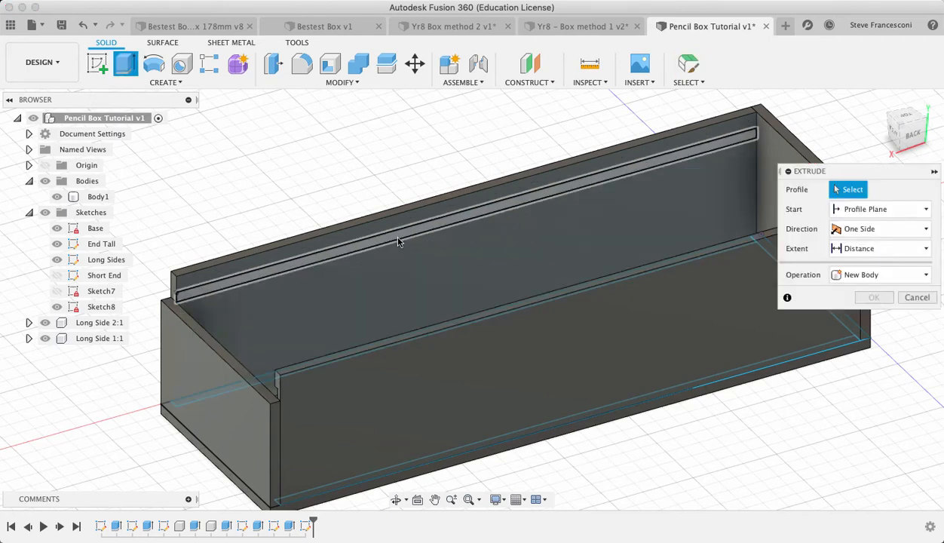
click(473, 220)
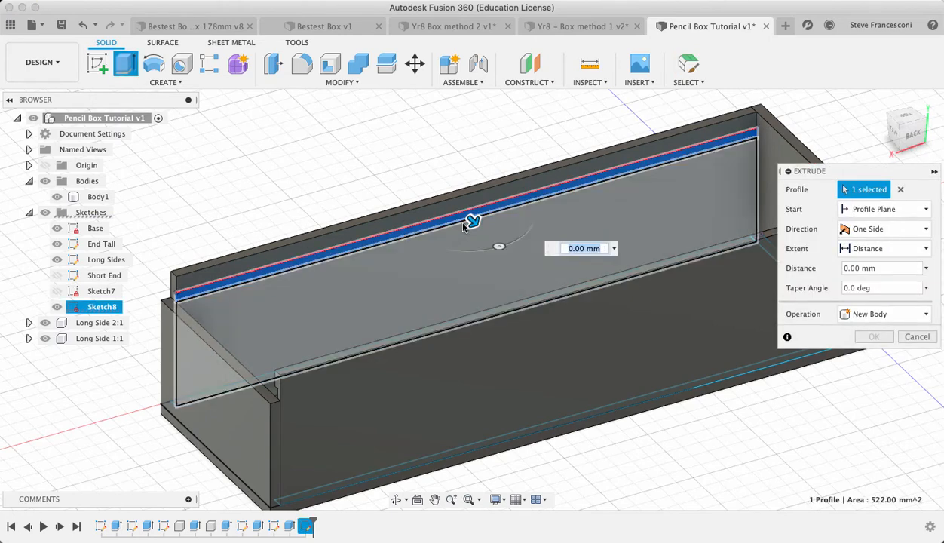
drag(474, 217, 448, 204)
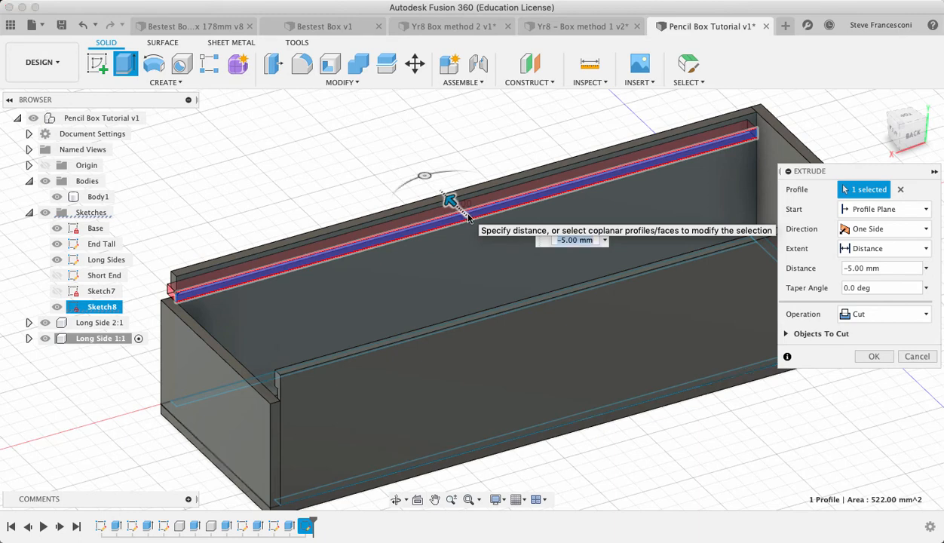
text(-1.5)
key(Return)
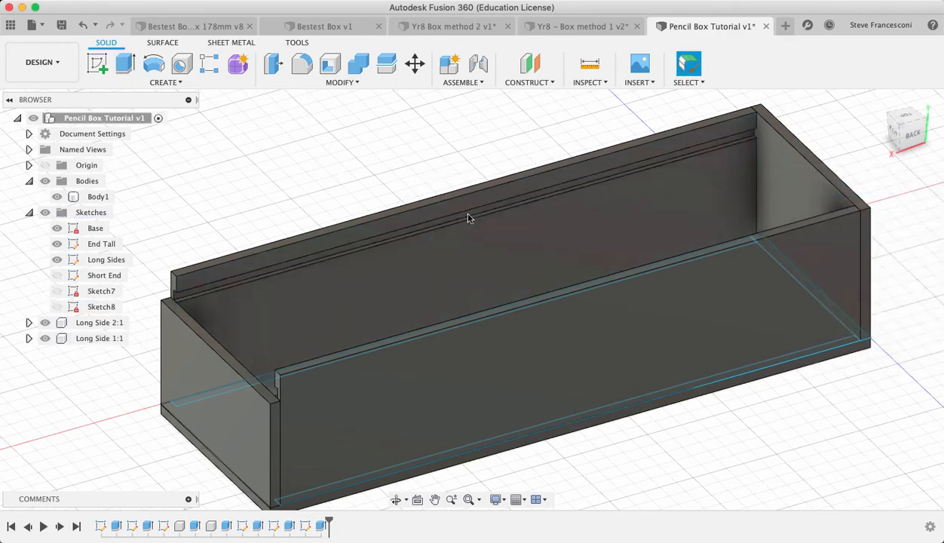
Step: Start a new sketch on the inner face of the tall end, between the two grooved long sides
scroll(186, 290, down, 3)
scroll(190, 301, up, 5)
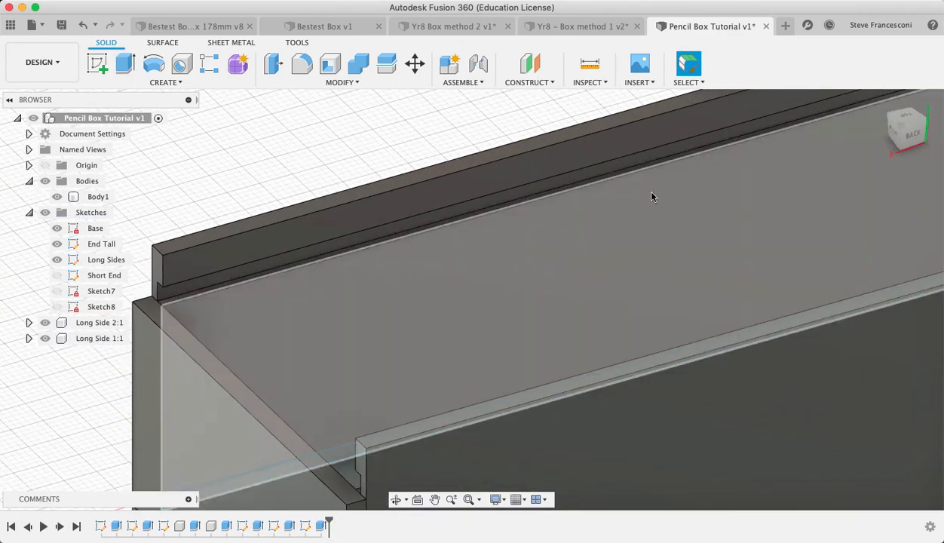
scroll(680, 175, down, 4)
middle_drag(680, 176, 445, 226)
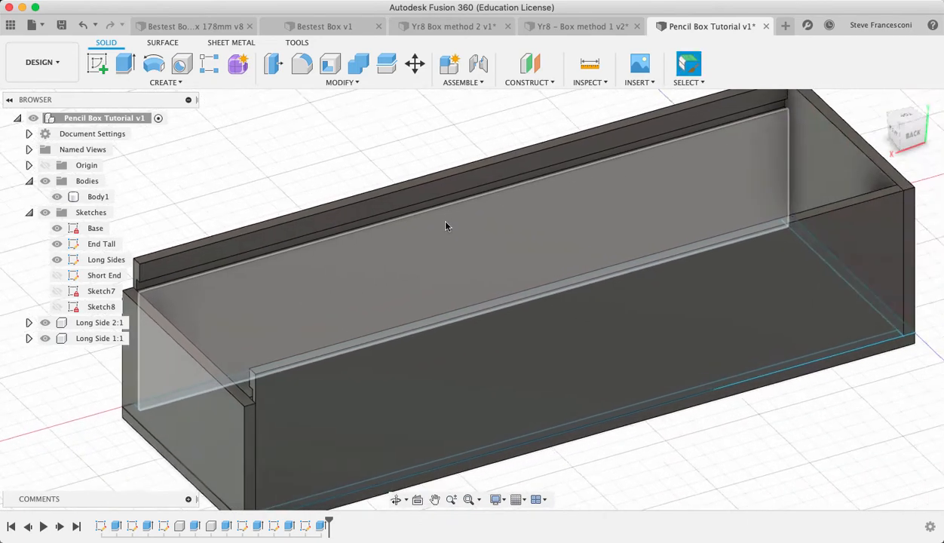
click(803, 134)
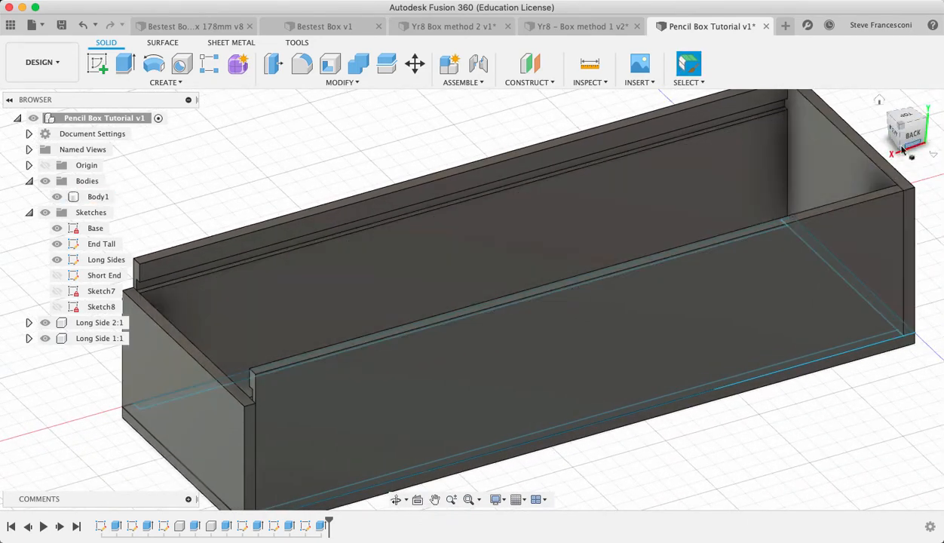
drag(898, 128, 943, 112)
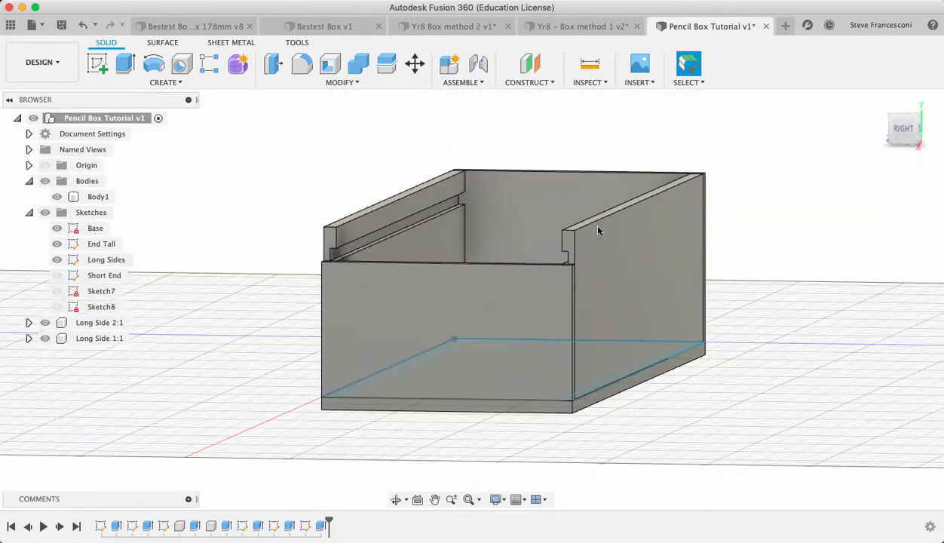
click(96, 63)
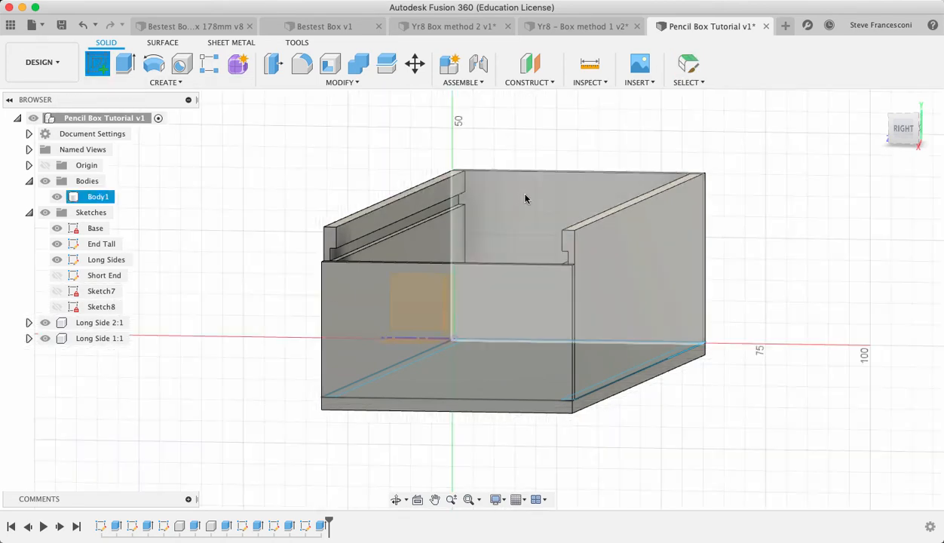
scroll(526, 198, down, 5)
scroll(525, 198, up, 6)
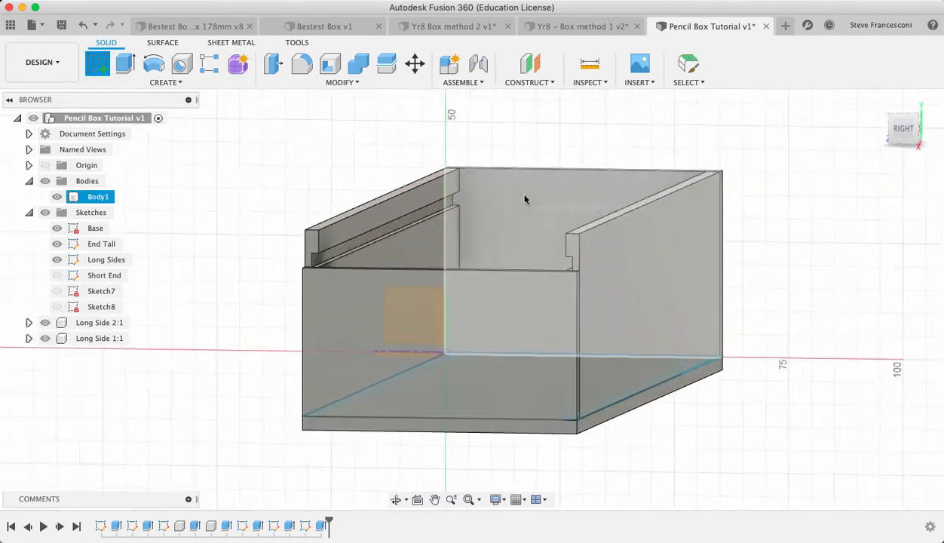
scroll(525, 198, up, 5)
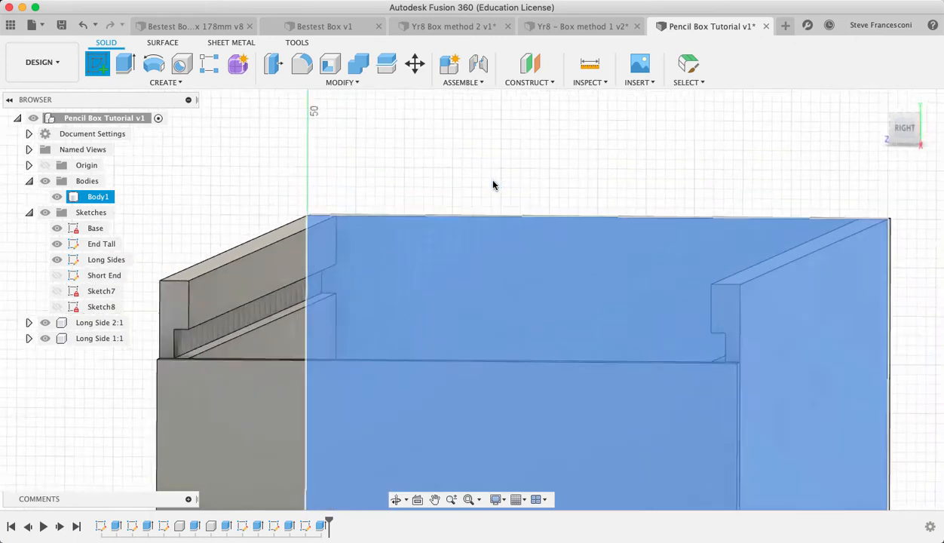
click(493, 185)
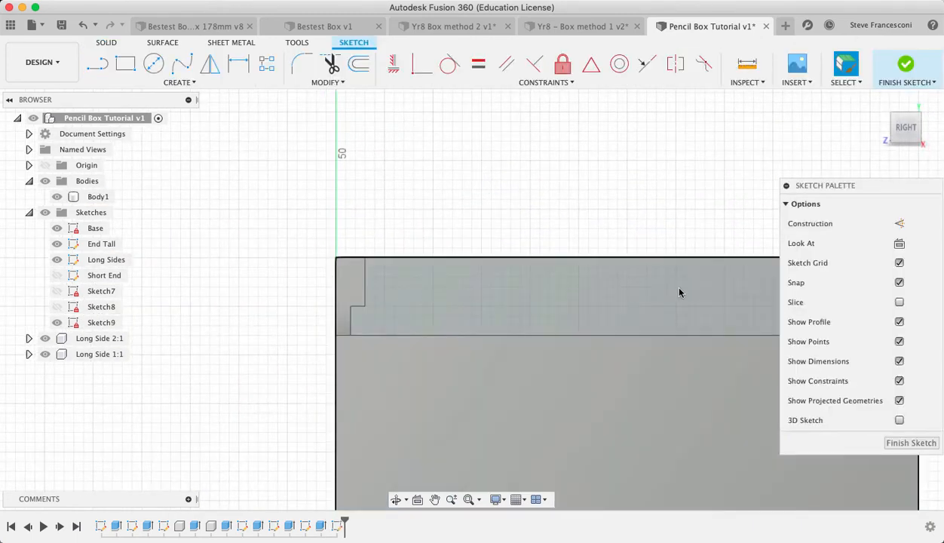
Step: Sketch a 57 mm by 3 mm rectangle across the tall end's inner face, starting at the groove's lower inner corner
mouse_move(678, 293)
middle_down()
mouse_move(543, 213)
mouse_move(462, 209)
mouse_move(475, 223)
middle_up()
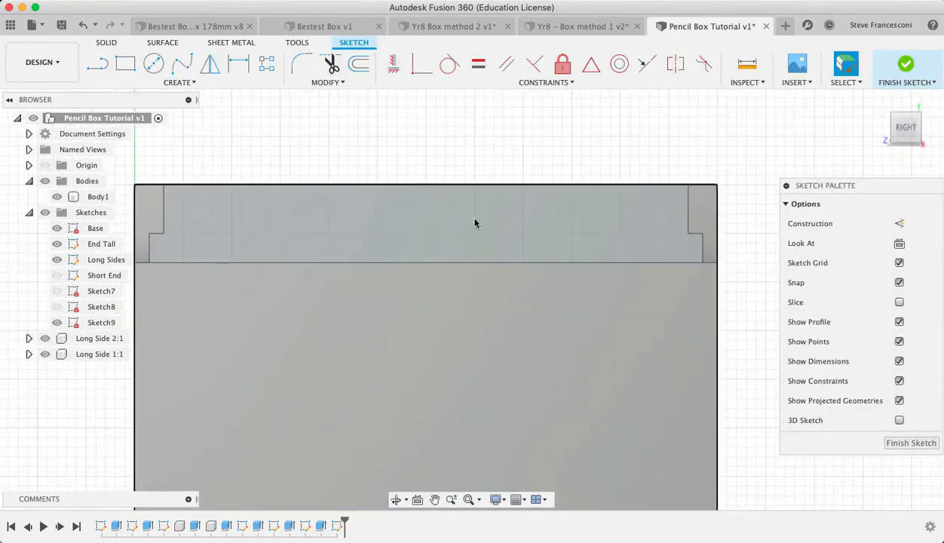
click(125, 63)
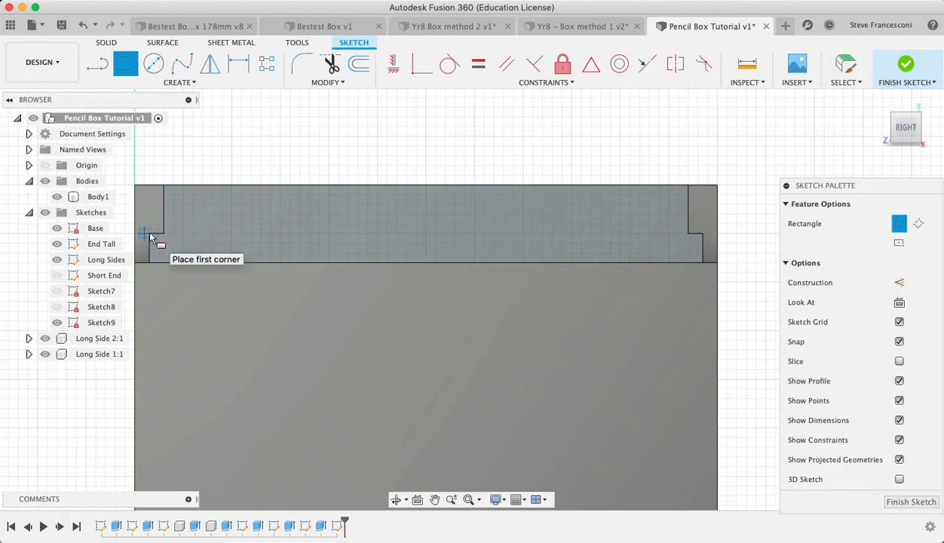
scroll(150, 265, up, 3)
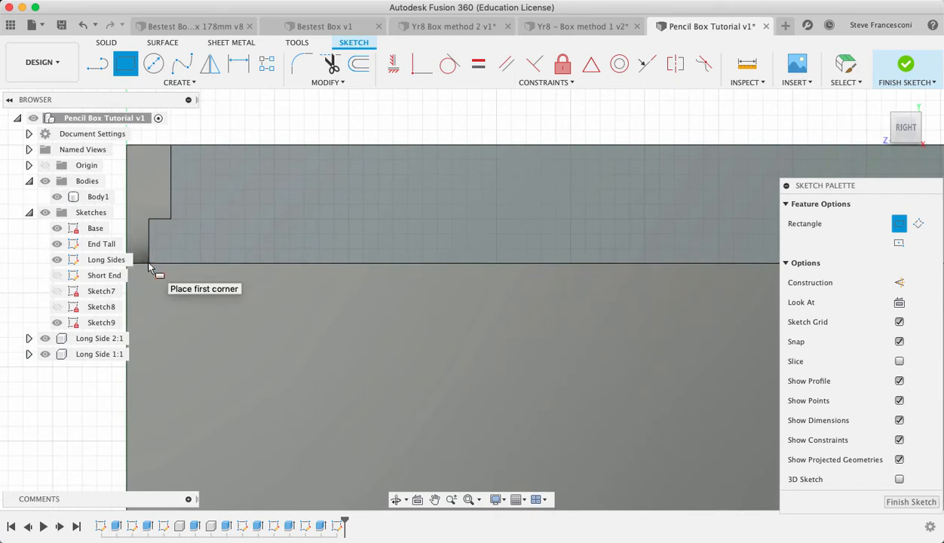
click(148, 265)
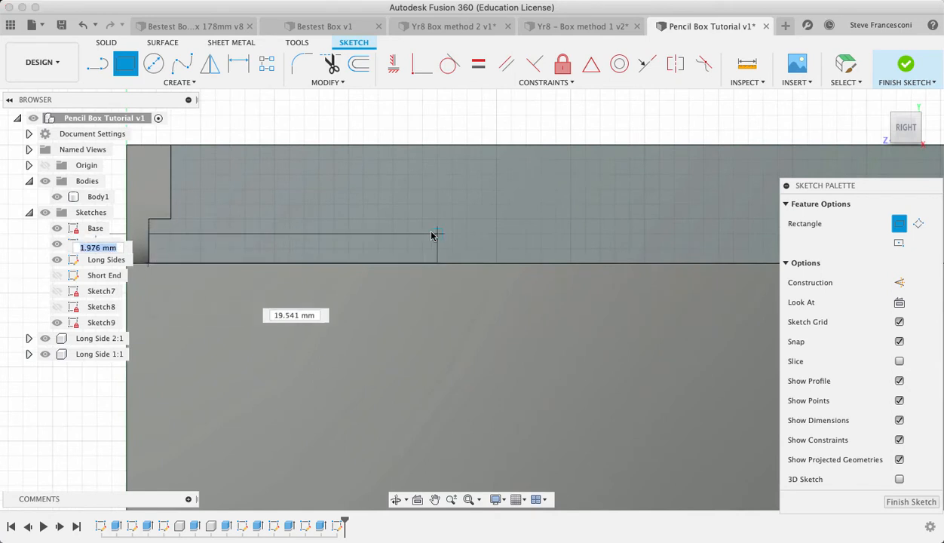
scroll(716, 215, down, 5)
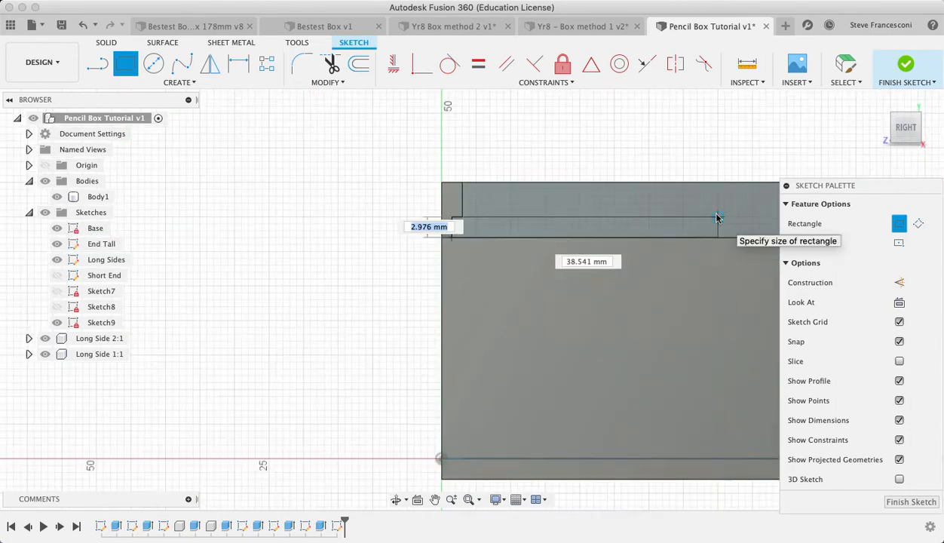
middle_drag(716, 215, 499, 196)
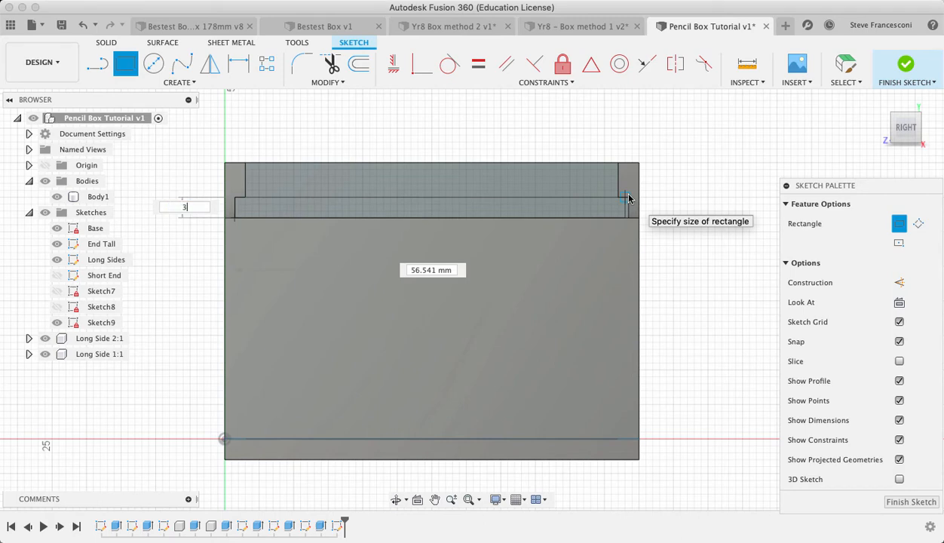
key(Tab)
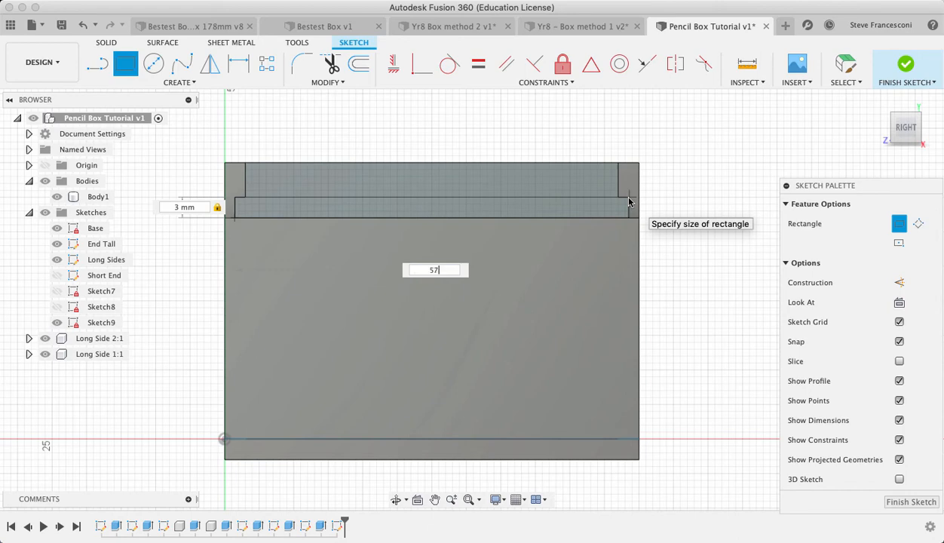
key(Return)
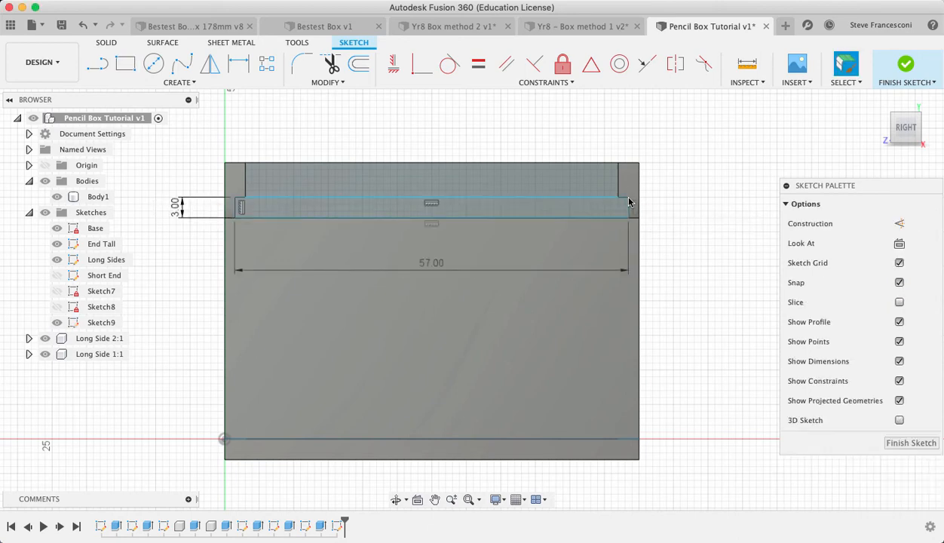
Step: Dimension the 57 mm rectangle's upper corner point 5 mm below the tall end's top edge and finish the sketch
click(238, 64)
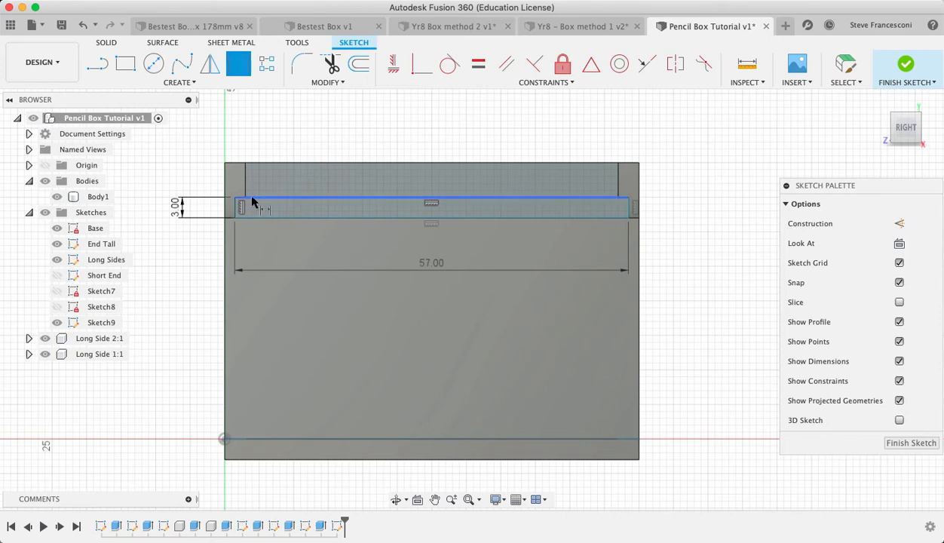
scroll(251, 168, up, 5)
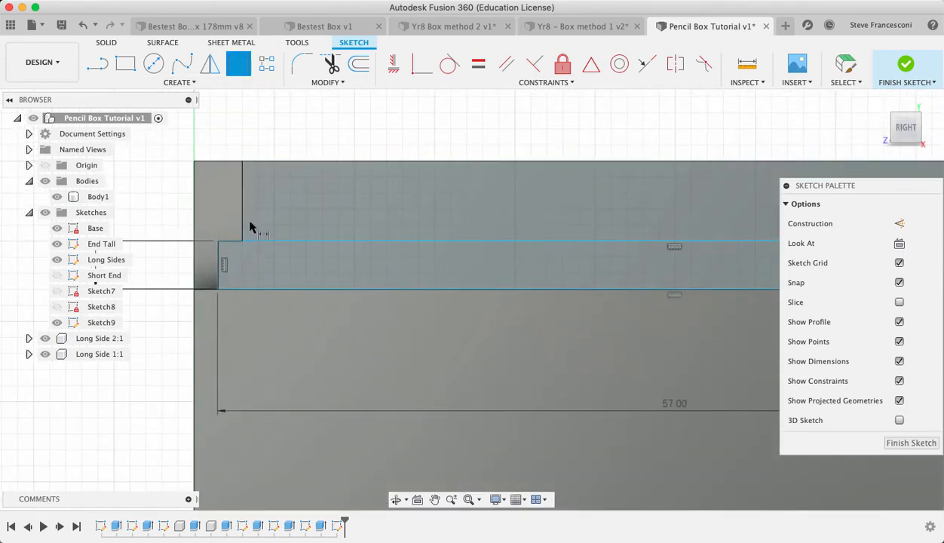
click(218, 242)
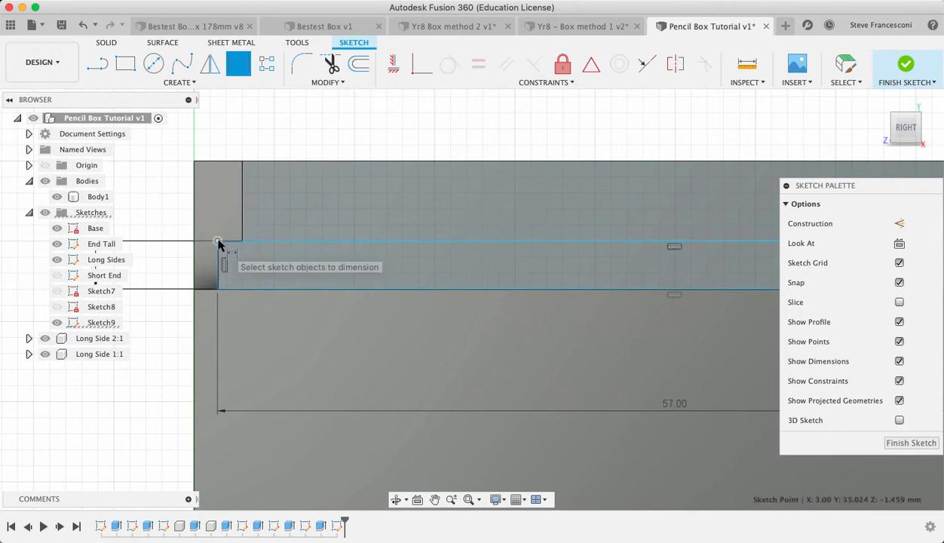
click(220, 163)
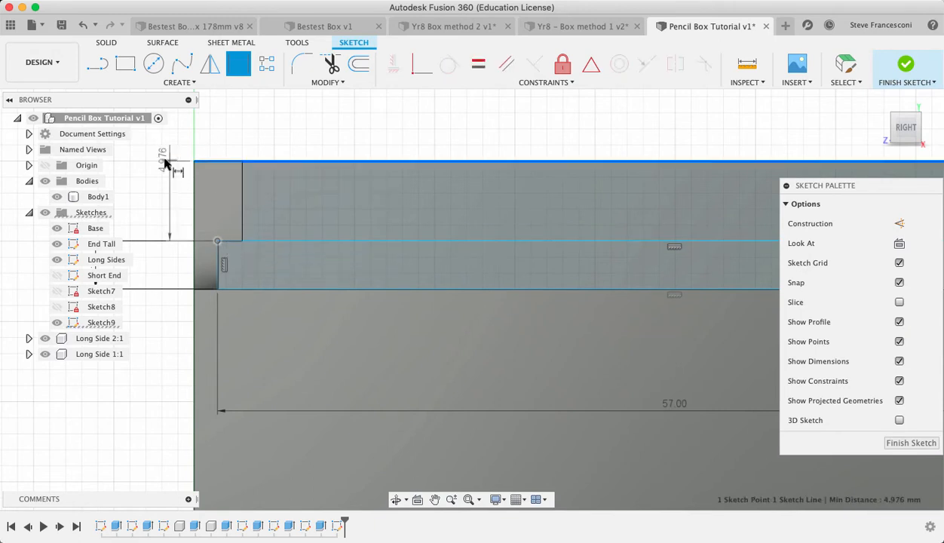
click(161, 156)
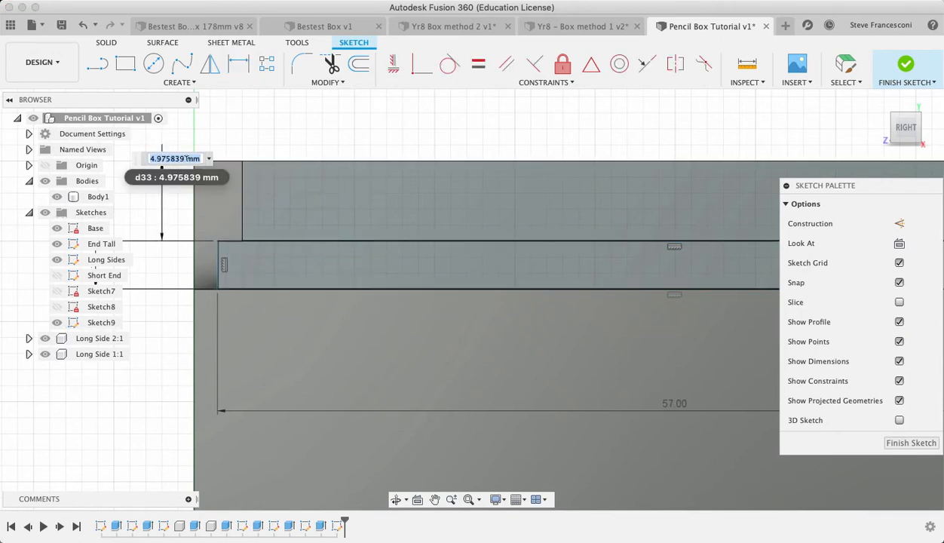
text(5)
key(Return)
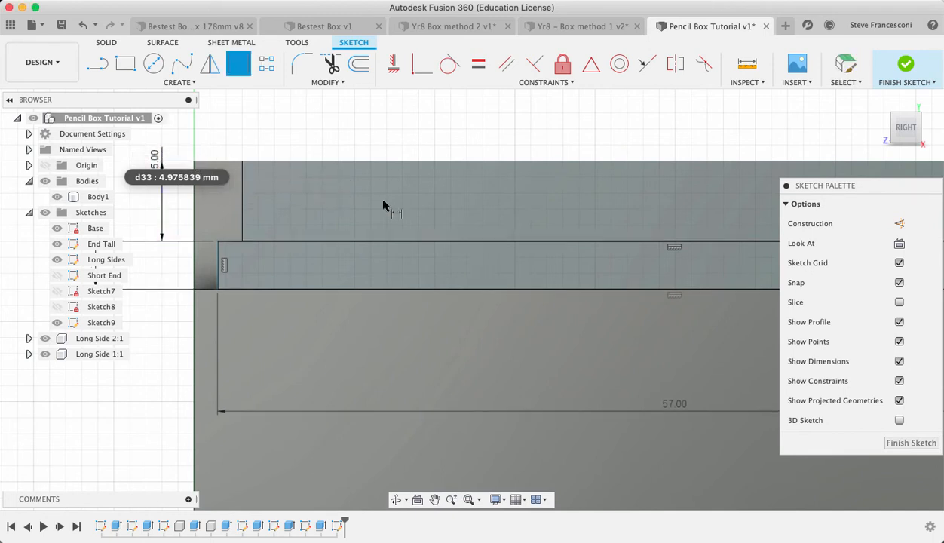
click(904, 442)
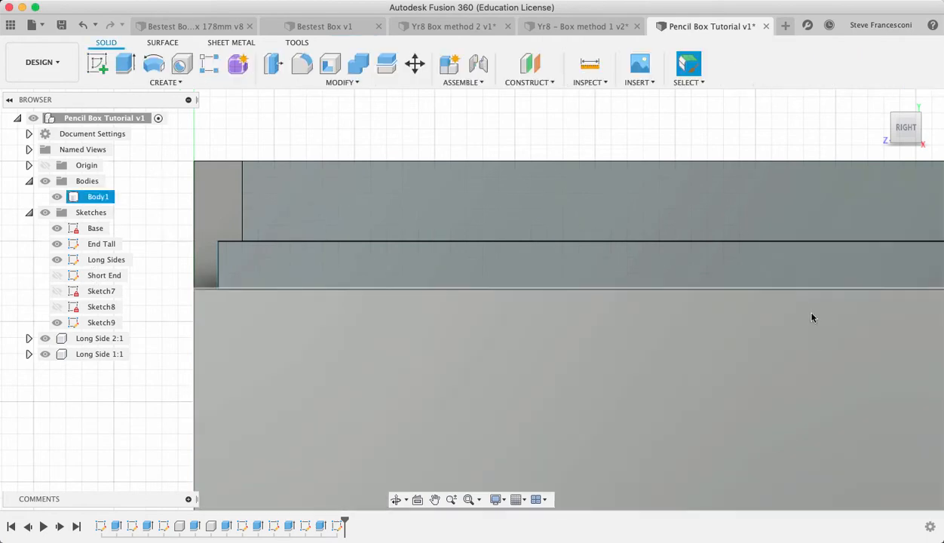
Step: Extrude the 57 mm by 3 mm rectangle profile by -1.5 mm as a cut into the tall end's inner face
scroll(711, 214, down, 5)
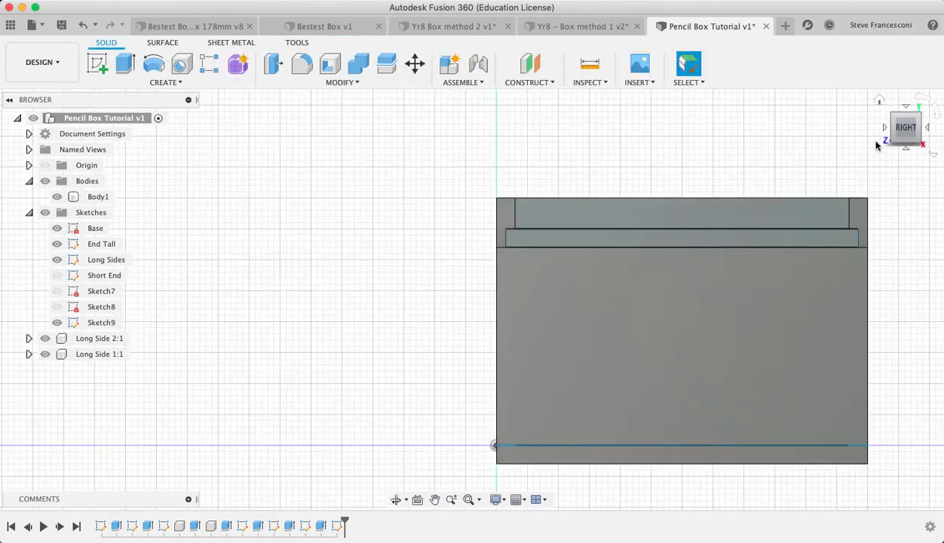
click(879, 101)
scroll(283, 163, up, 5)
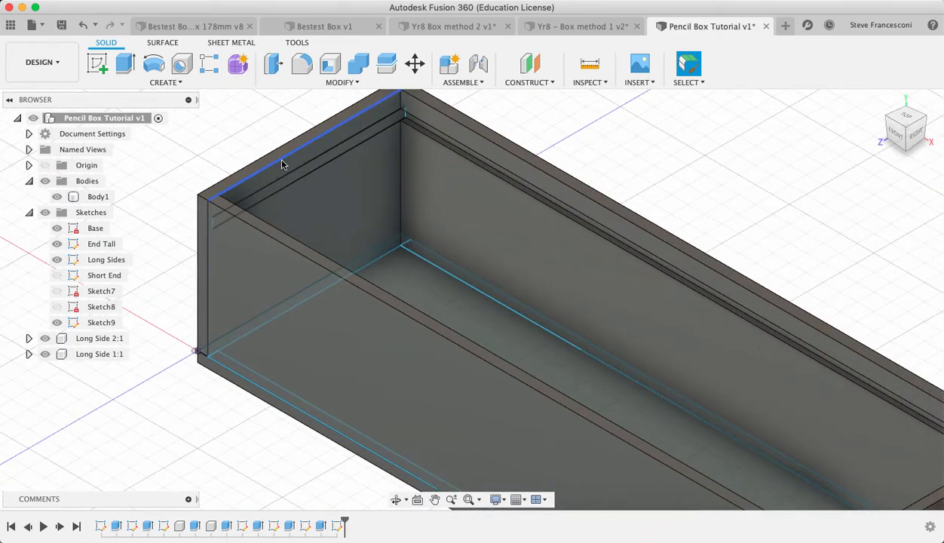
click(125, 64)
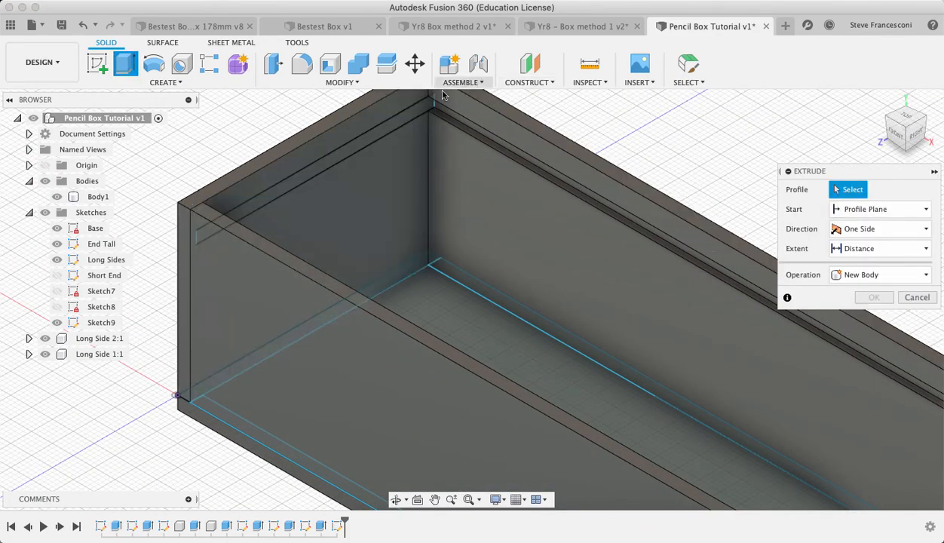
click(383, 133)
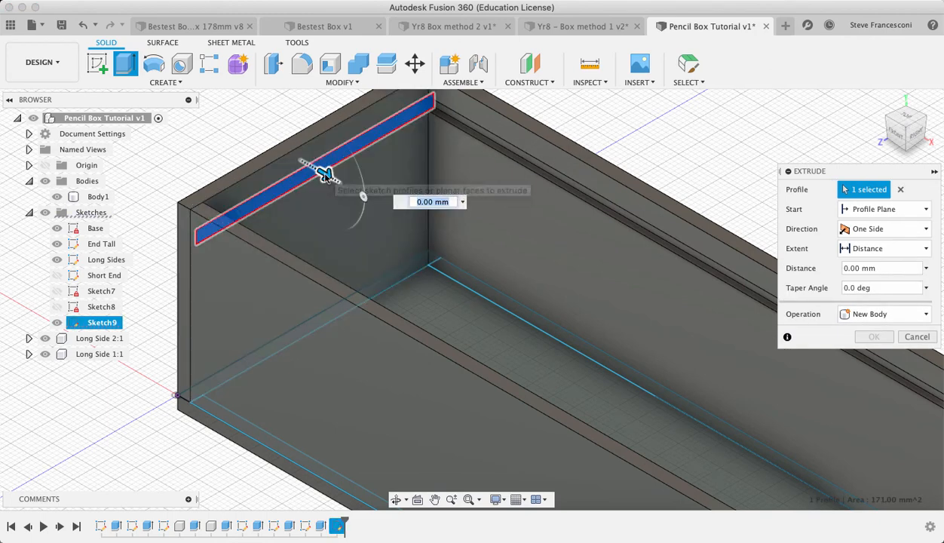
drag(325, 173, 302, 155)
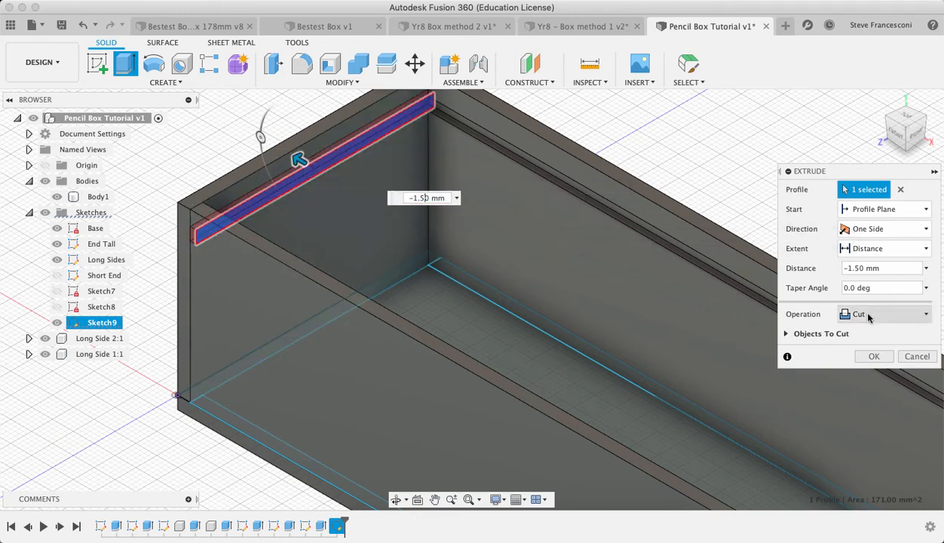
click(874, 355)
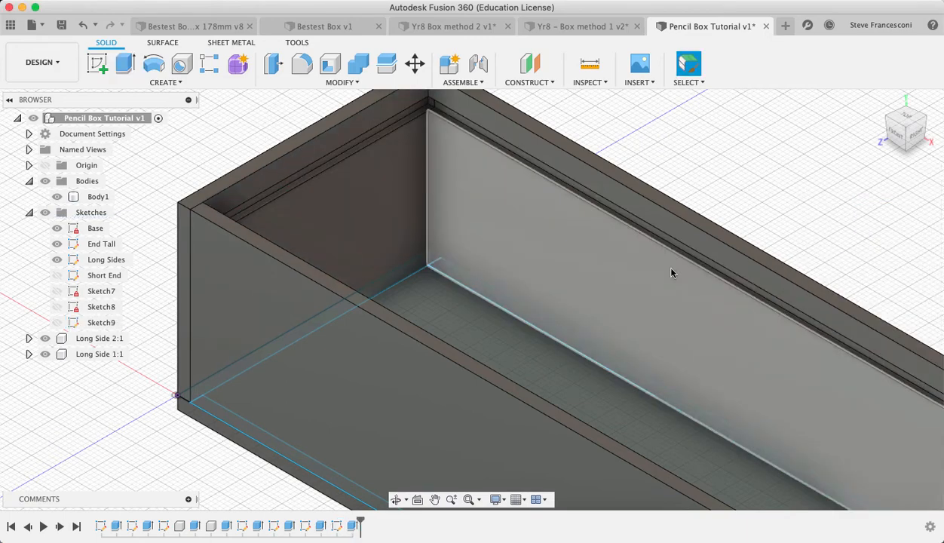
Step: Examine the lid groove where it runs around the tall end's inner corners and out over the short end
scroll(416, 175, up, 3)
scroll(416, 173, up, 2)
middle_click(416, 172)
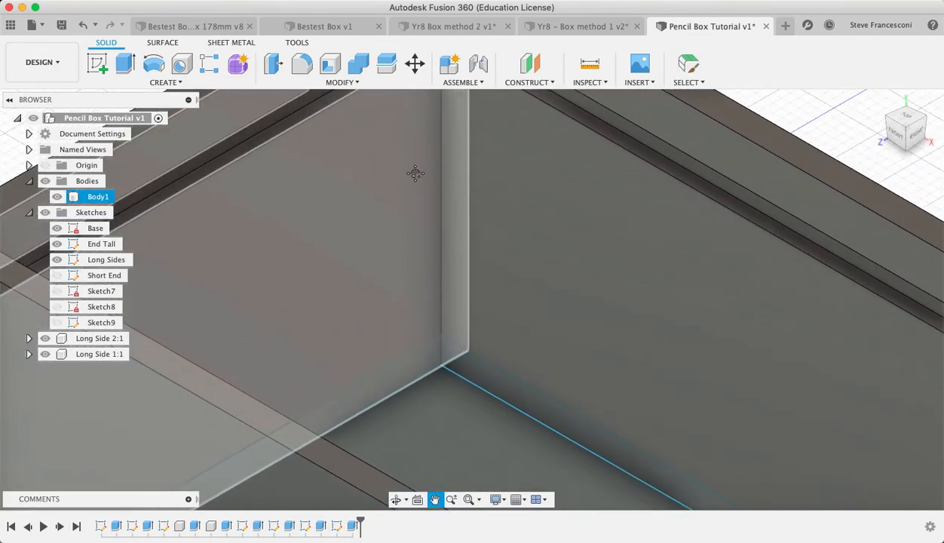
scroll(417, 173, down, 1)
middle_drag(417, 158, 416, 157)
scroll(430, 276, down, 4)
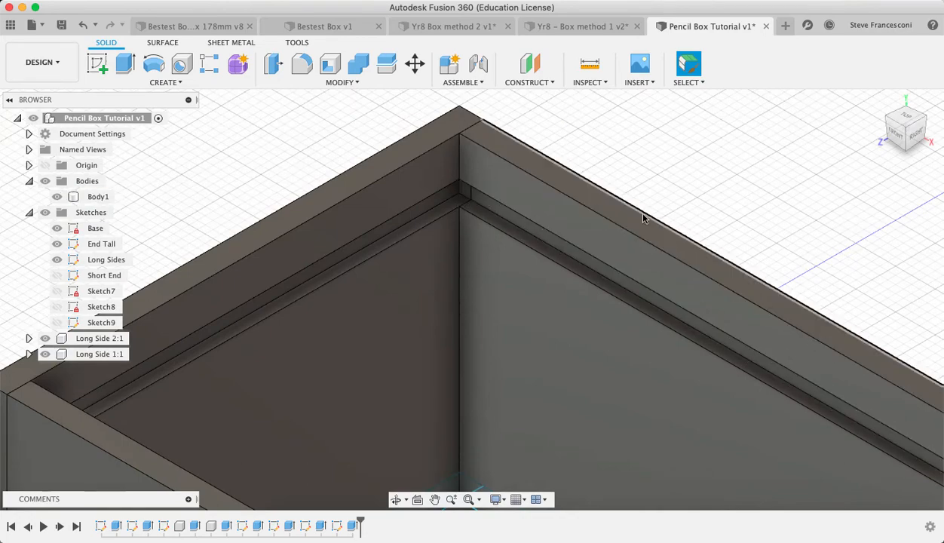
mouse_move(906, 129)
mouse_down()
mouse_move(891, 111)
mouse_move(904, 113)
mouse_move(826, 103)
mouse_move(771, 218)
mouse_up()
mouse_move(771, 217)
middle_down()
mouse_move(741, 247)
mouse_move(735, 77)
mouse_move(704, 181)
middle_up()
scroll(704, 181, down, 5)
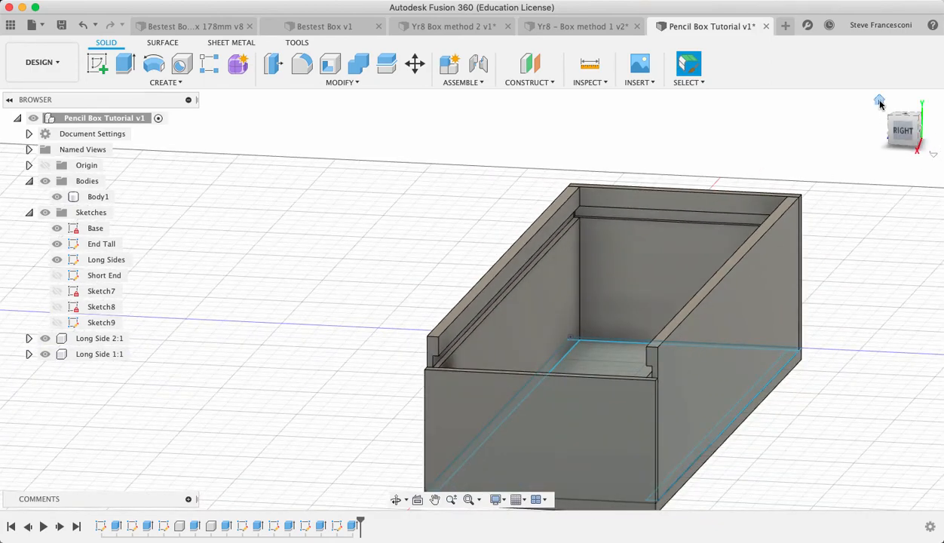
click(879, 101)
scroll(682, 315, up, 3)
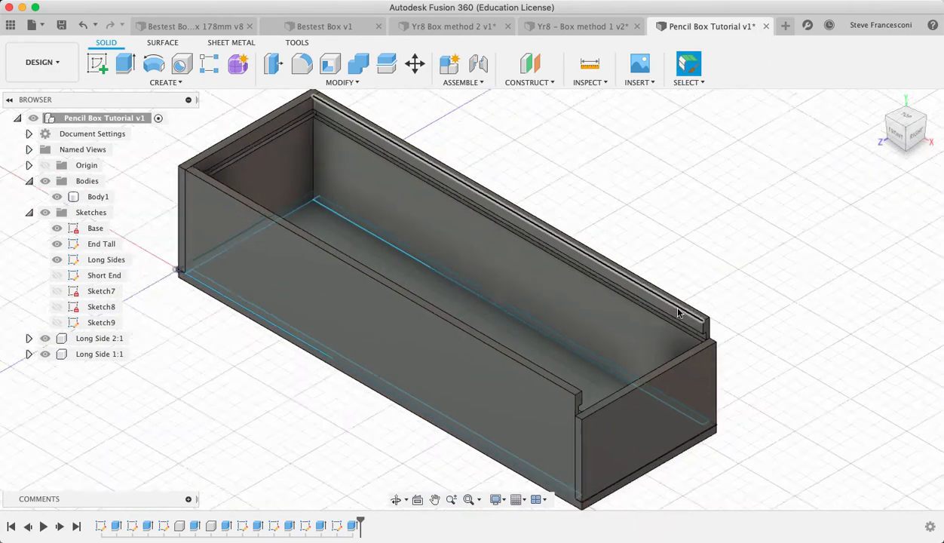
scroll(678, 312, down, 3)
scroll(677, 312, up, 2)
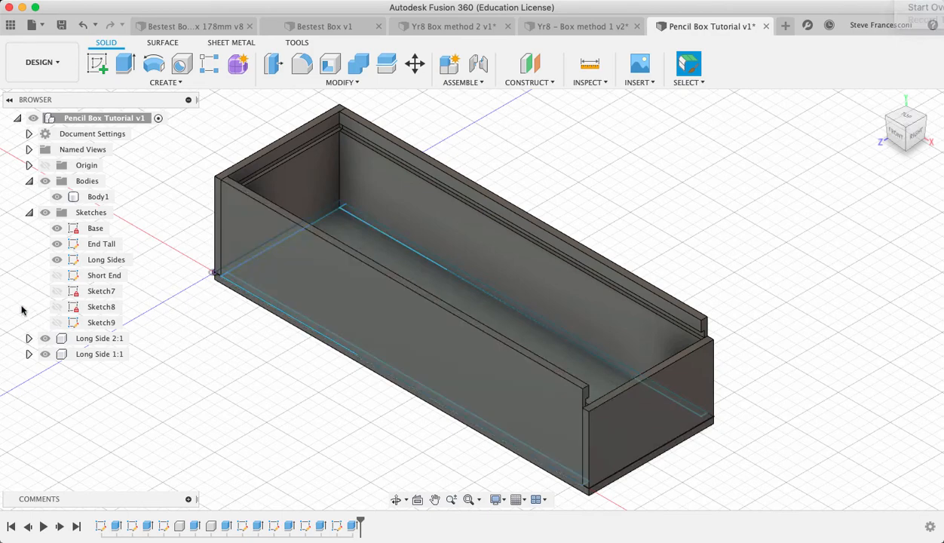
Step: Rename Sketch7, which holds the groove profile of the far long side, as Long Slot 2
click(103, 294)
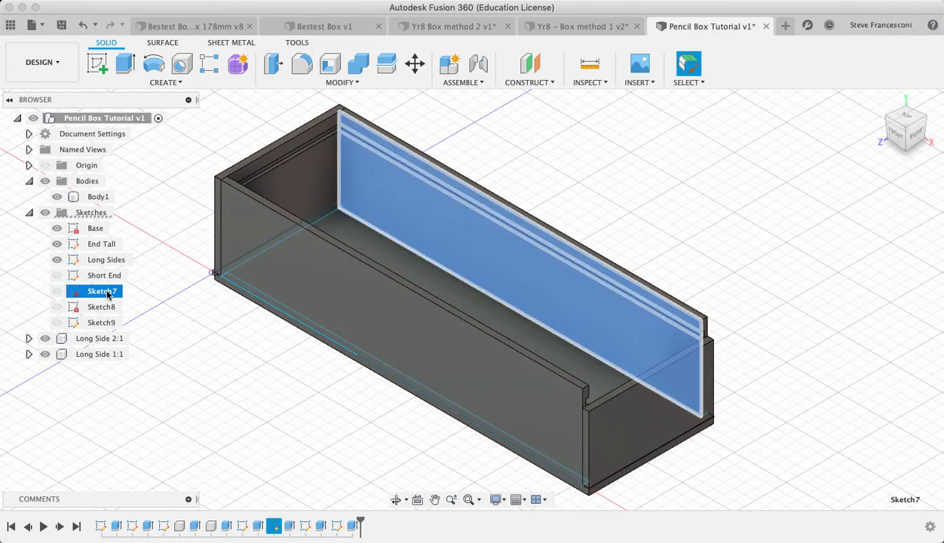
click(107, 309)
click(109, 294)
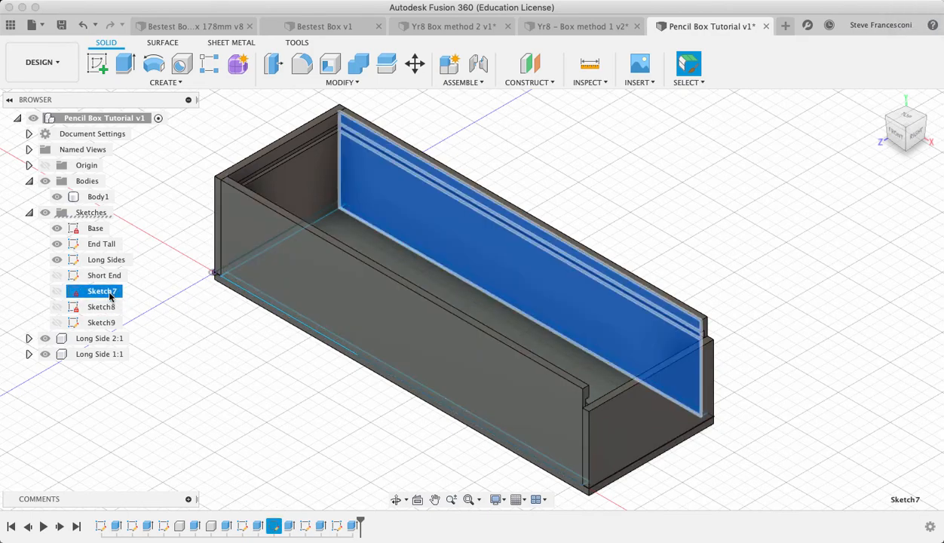
click(103, 291)
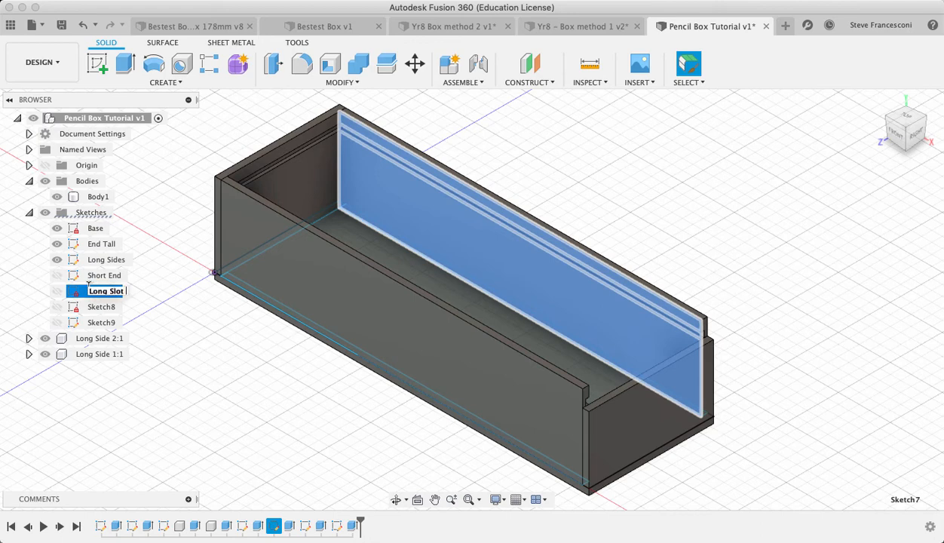
Step: Rename Sketch8 as Long Slot 1 and Sketch9, the tall end's groove sketch, as Tall end Slot
click(106, 309)
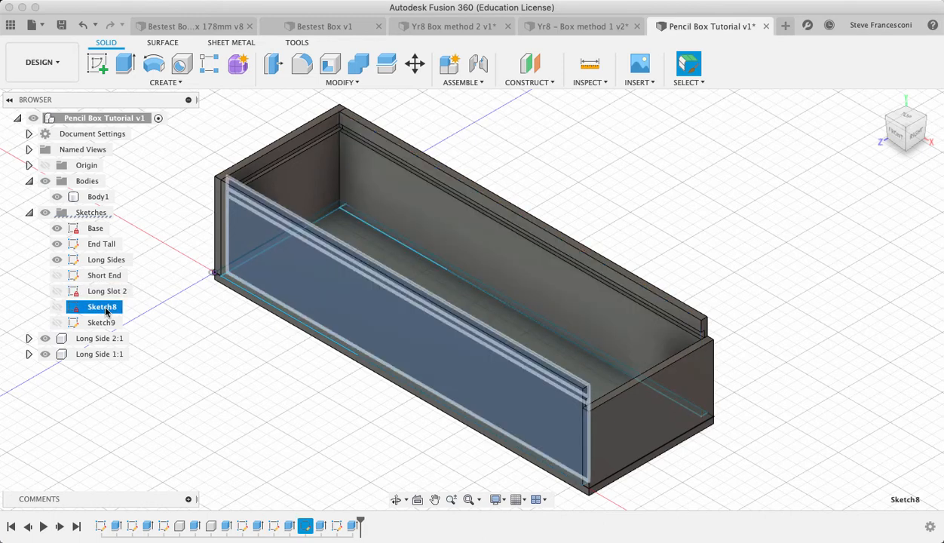
click(105, 308)
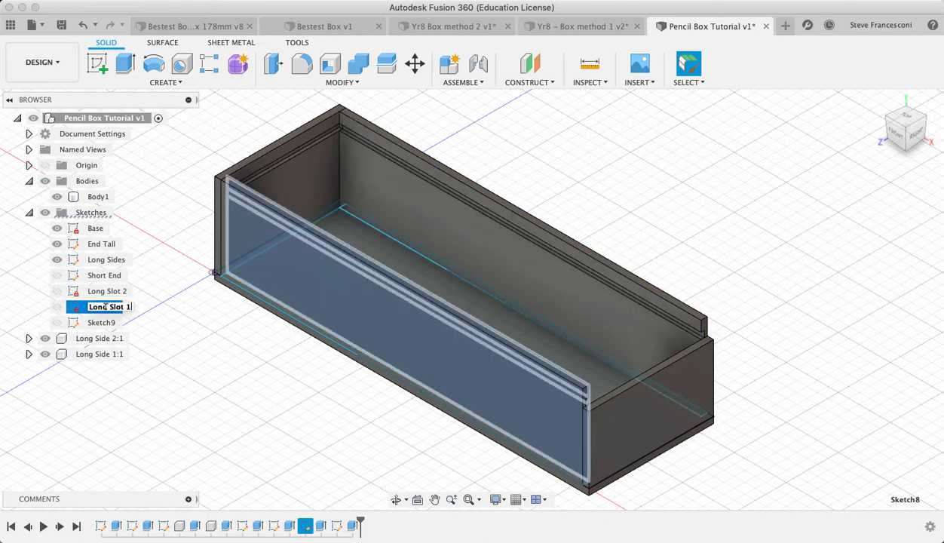
text(Long Slot 1)
click(104, 320)
click(103, 321)
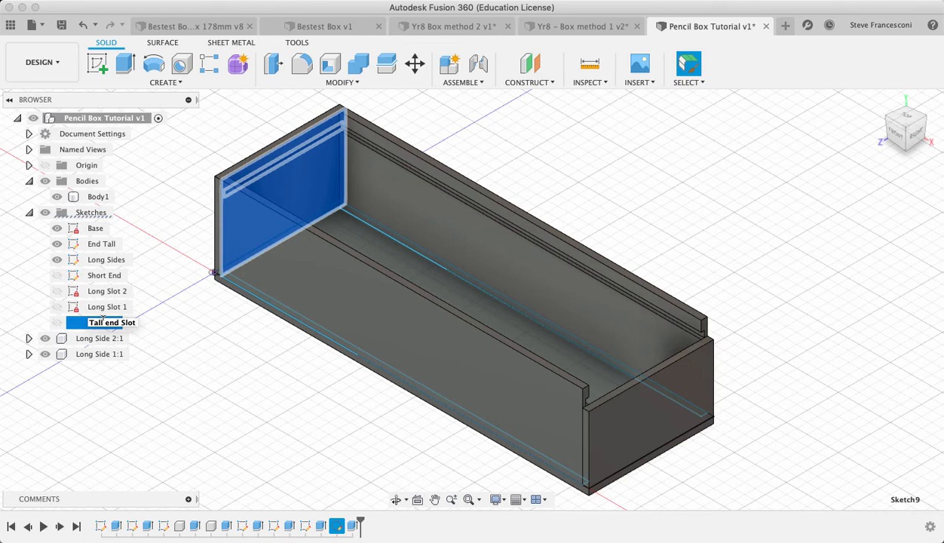
key(Return)
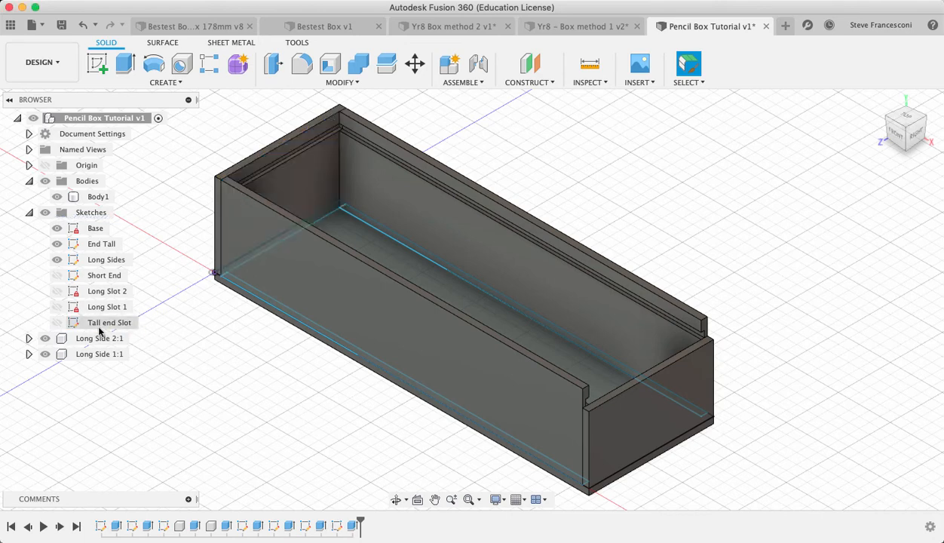
Step: Show the Tall end Slot, Long Slot 1, Long Slot 2 and Short End sketches, then toggle all sketches off and back on
click(57, 322)
click(57, 306)
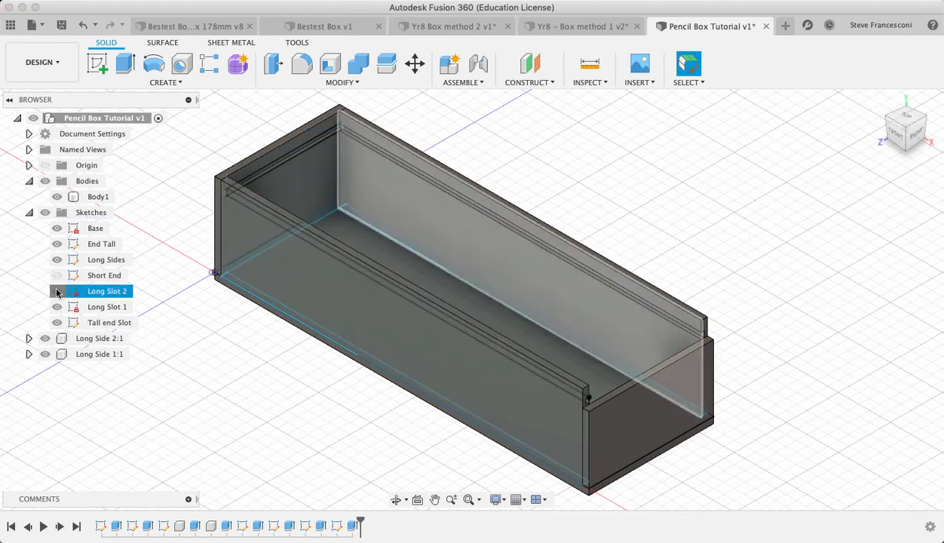
click(58, 291)
click(57, 275)
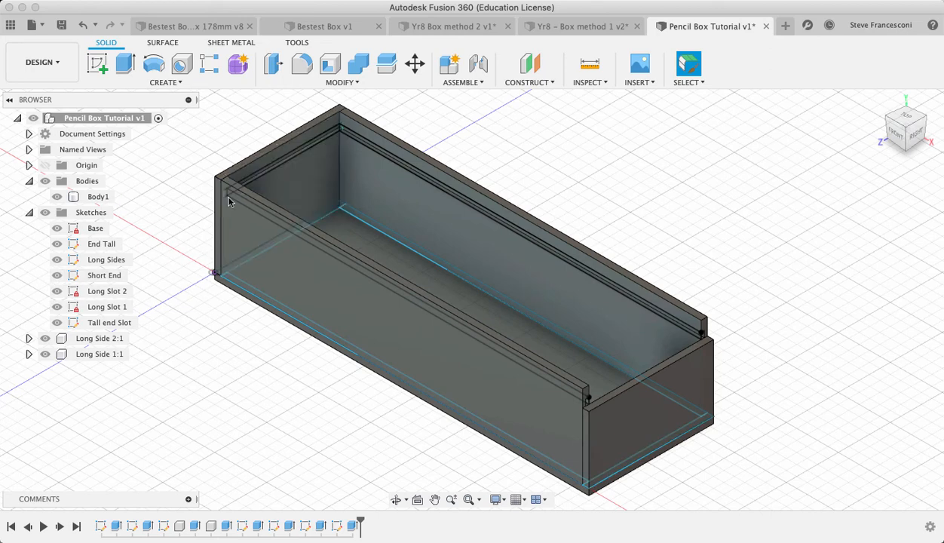
click(45, 215)
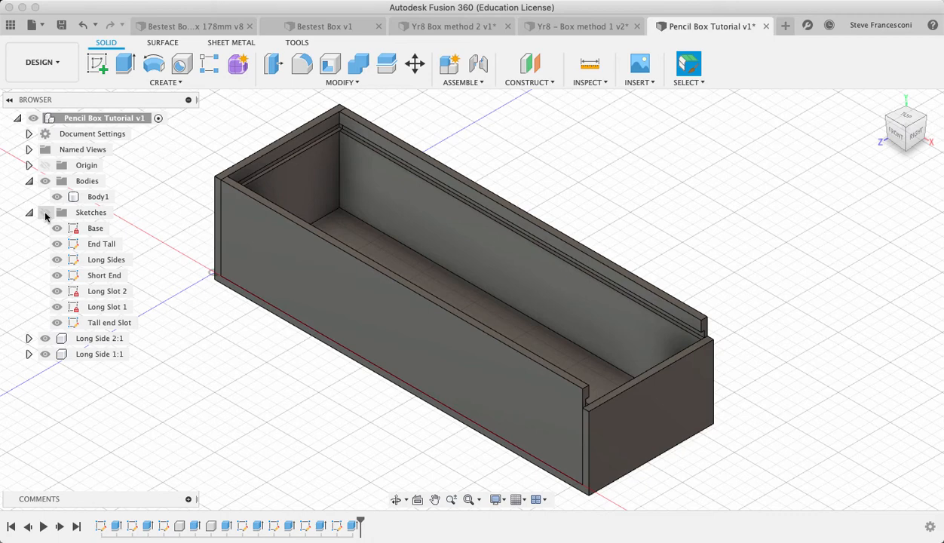
click(45, 214)
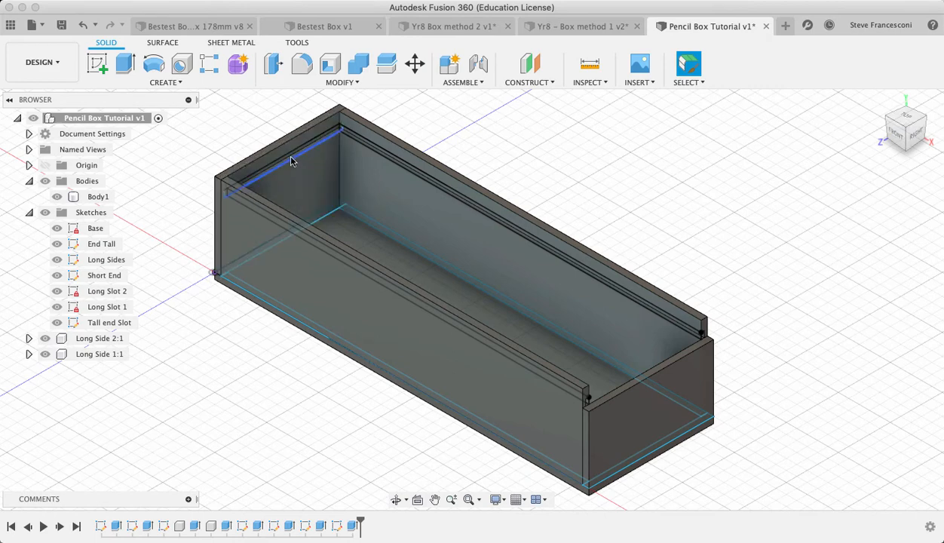
Step: Start a new sketch on the inner face of the tall end, where the lid groove runs
scroll(288, 178, up, 3)
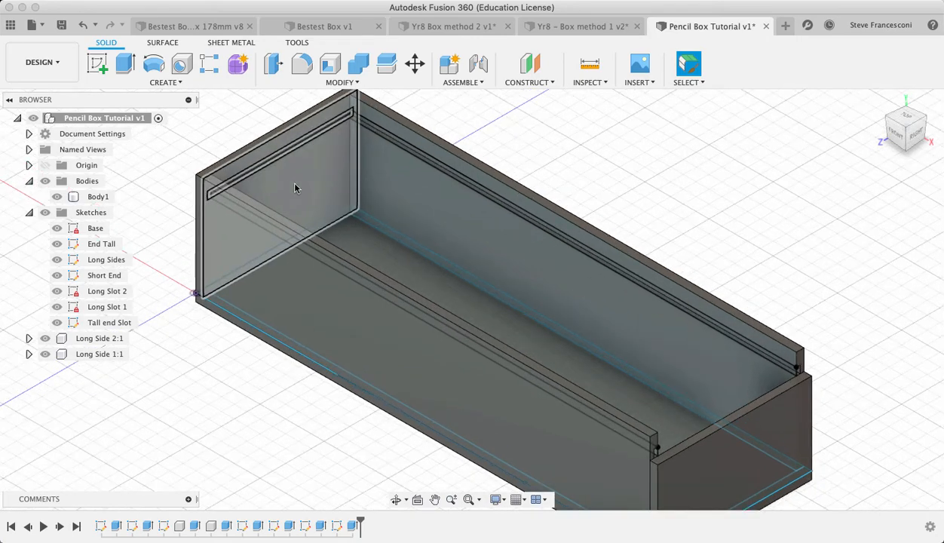
click(94, 64)
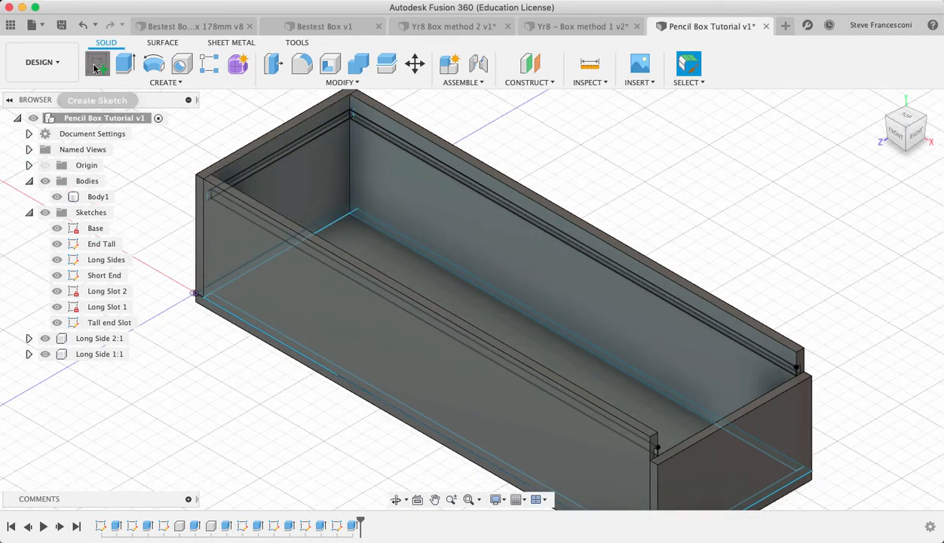
click(310, 175)
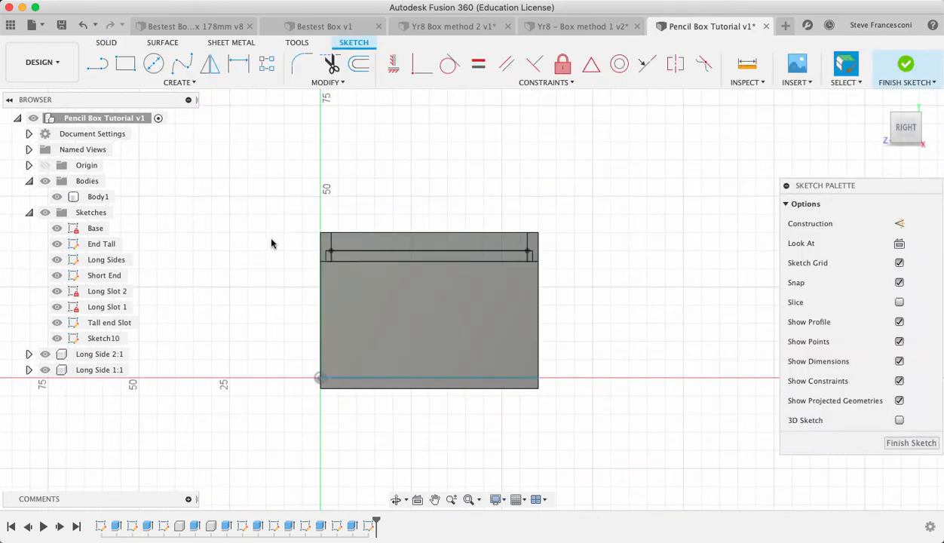
scroll(337, 217, up, 5)
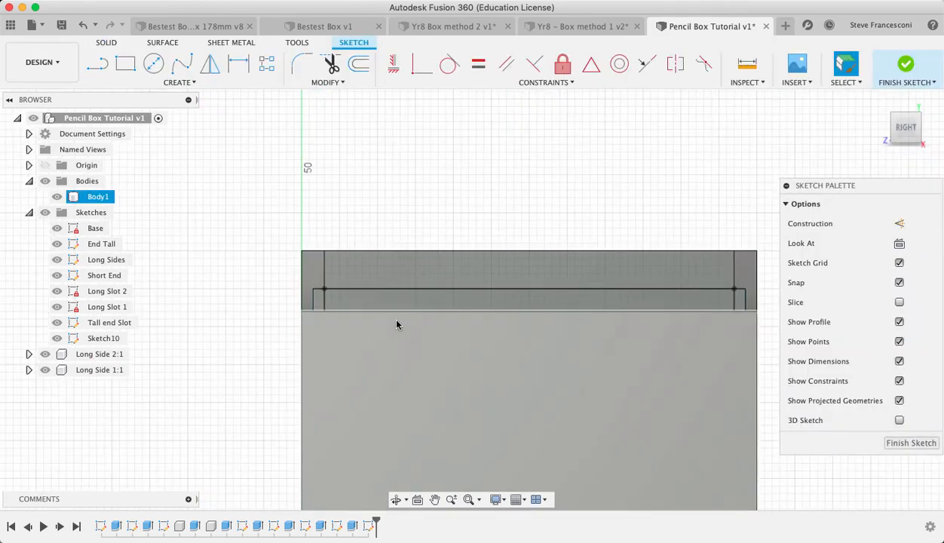
mouse_move(525, 346)
middle_down()
mouse_move(518, 320)
mouse_move(396, 265)
middle_up()
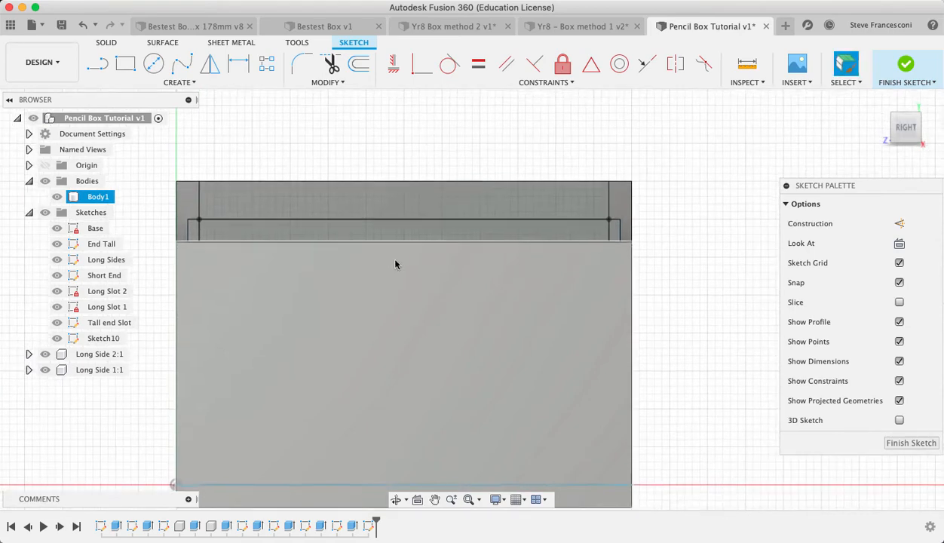
Step: Draw a rectangle 3 mm high and 57 mm wide from the groove's upper corner across the tall end, and finish the sketch
click(126, 63)
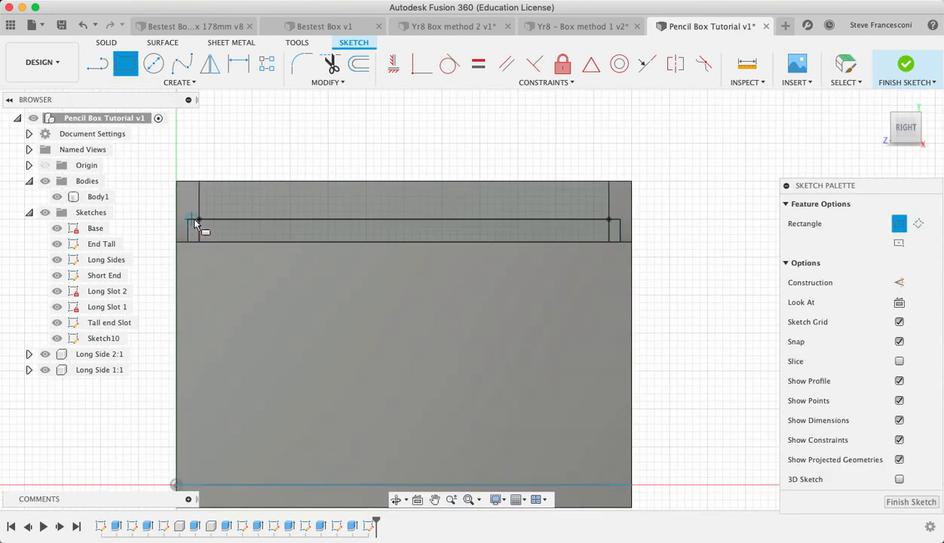
scroll(189, 221, up, 3)
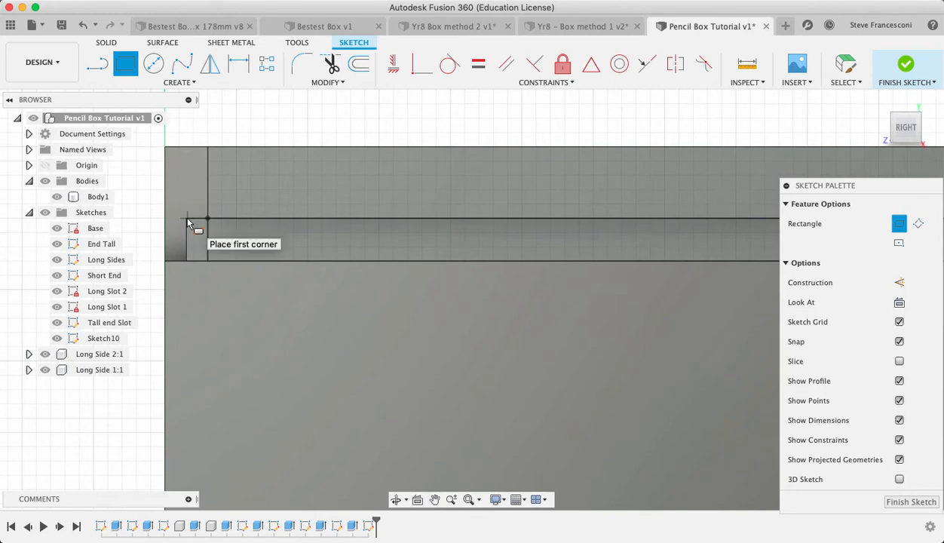
scroll(188, 222, up, 2)
scroll(188, 223, up, 2)
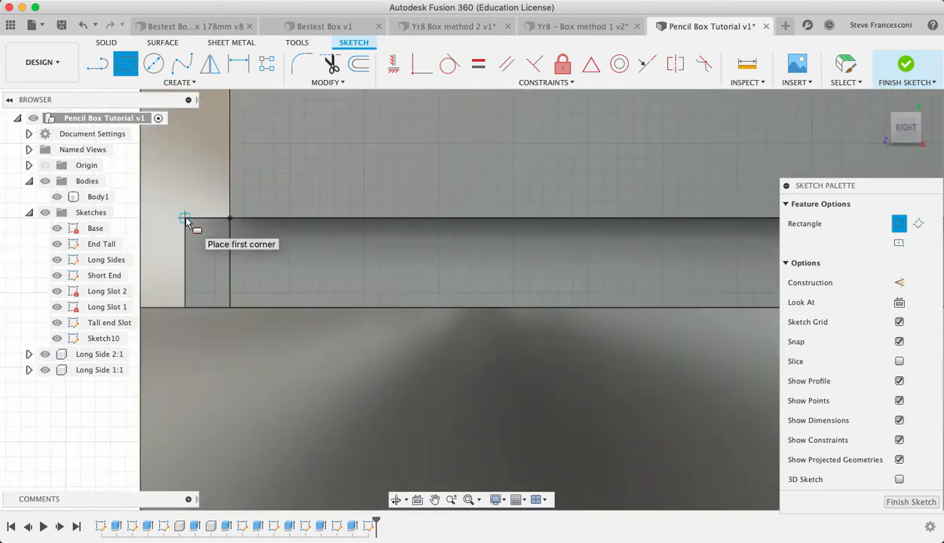
click(185, 219)
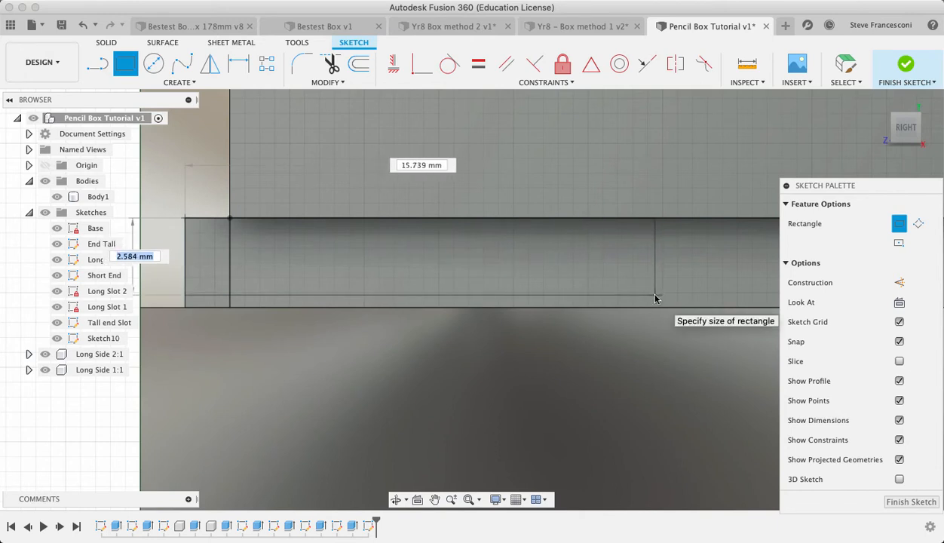
text(3)
key(Tab)
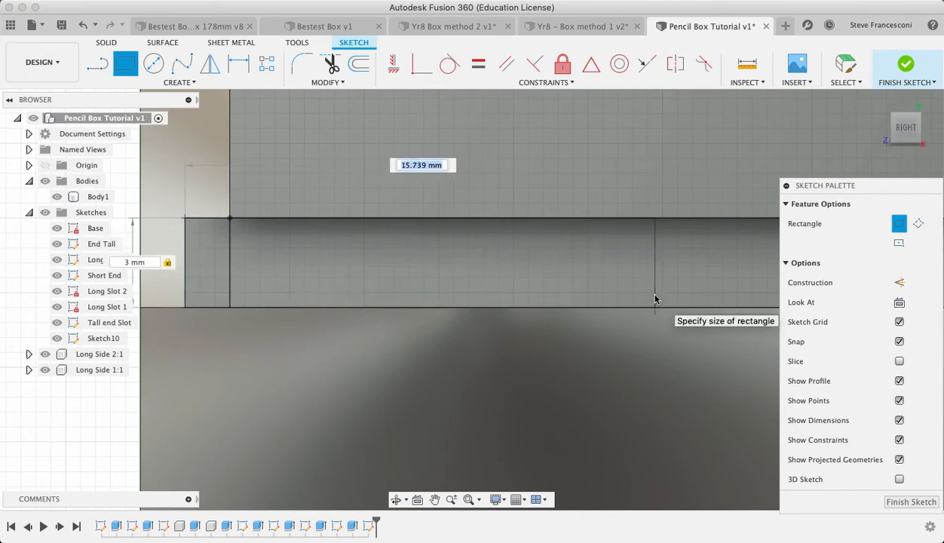
text(57)
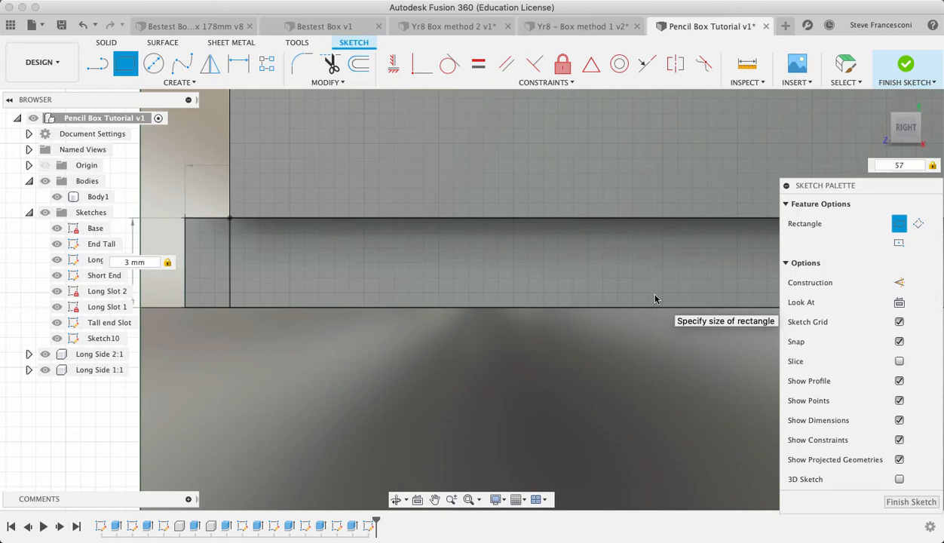
scroll(655, 298, down, 3)
middle_drag(655, 297, 364, 224)
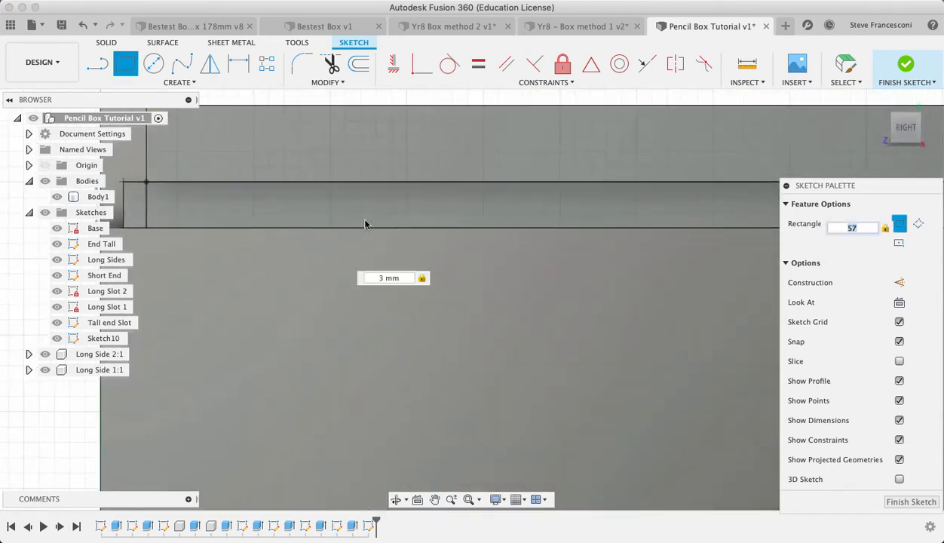
scroll(527, 231, down, 4)
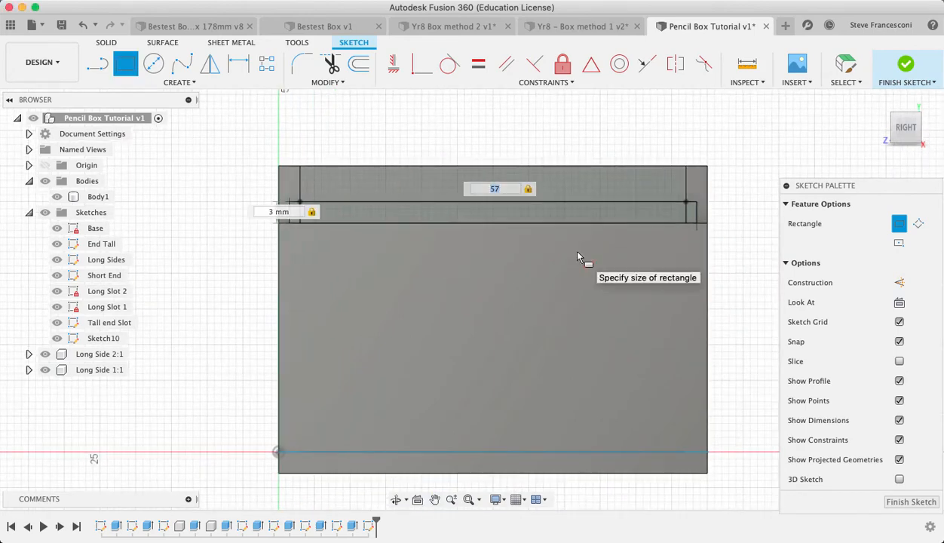
key(Return)
key(Escape)
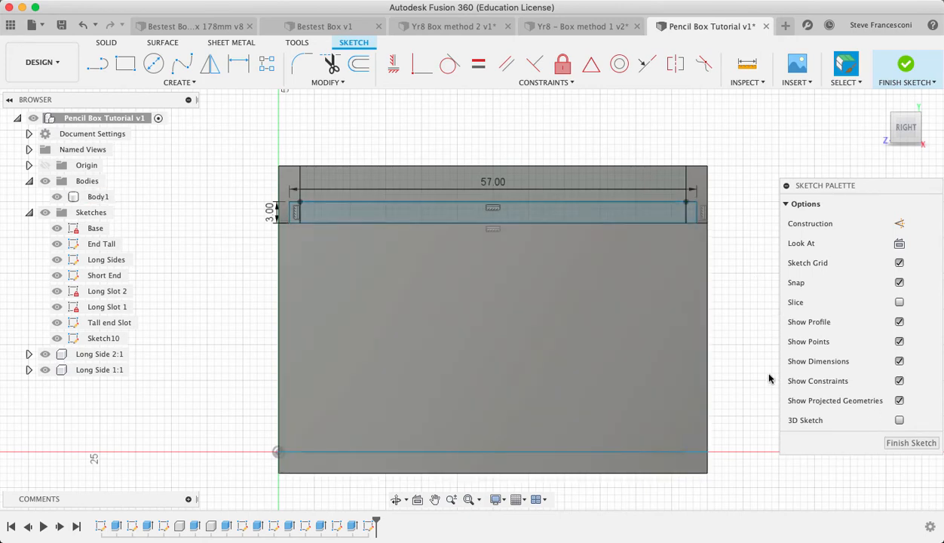
click(910, 443)
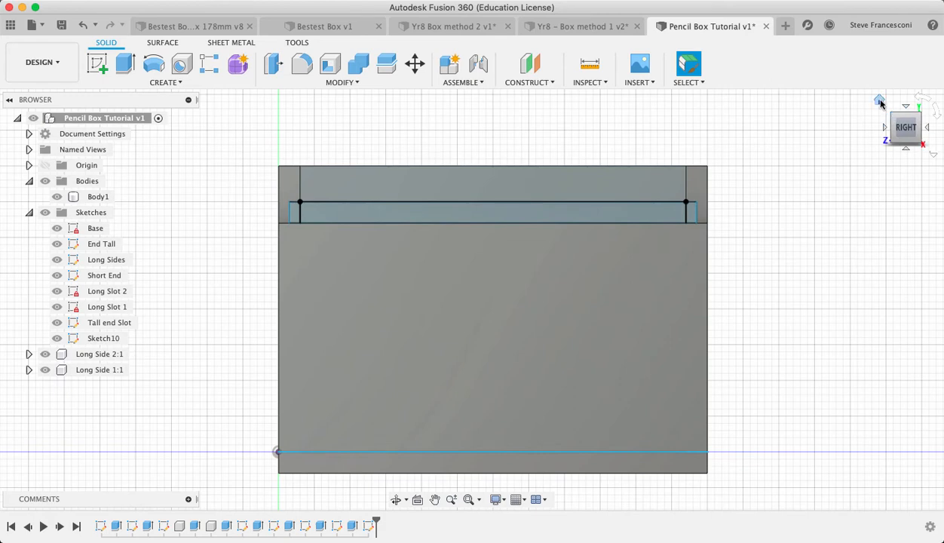
Step: Extrude the Tall end Slot profile 177 mm along the box to the short end as a cut
drag(891, 119, 921, 123)
click(125, 64)
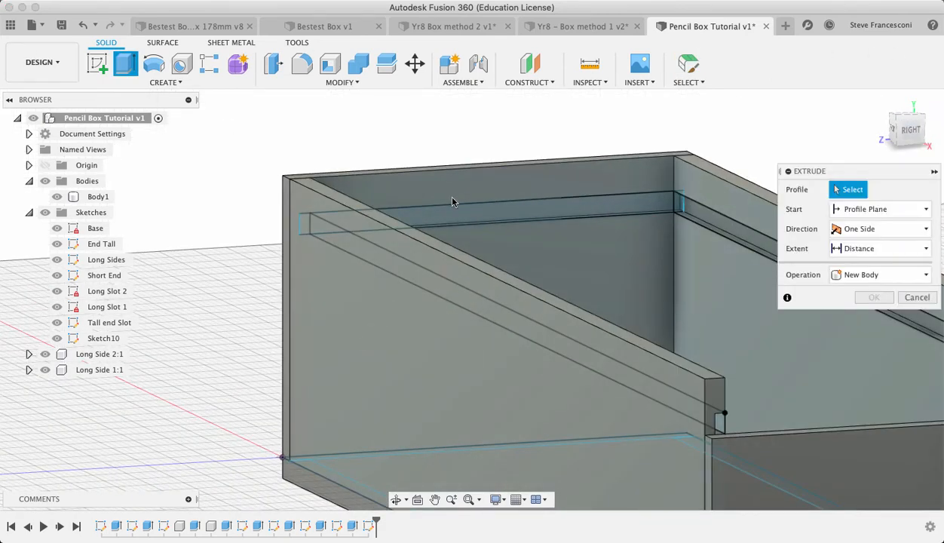
click(631, 209)
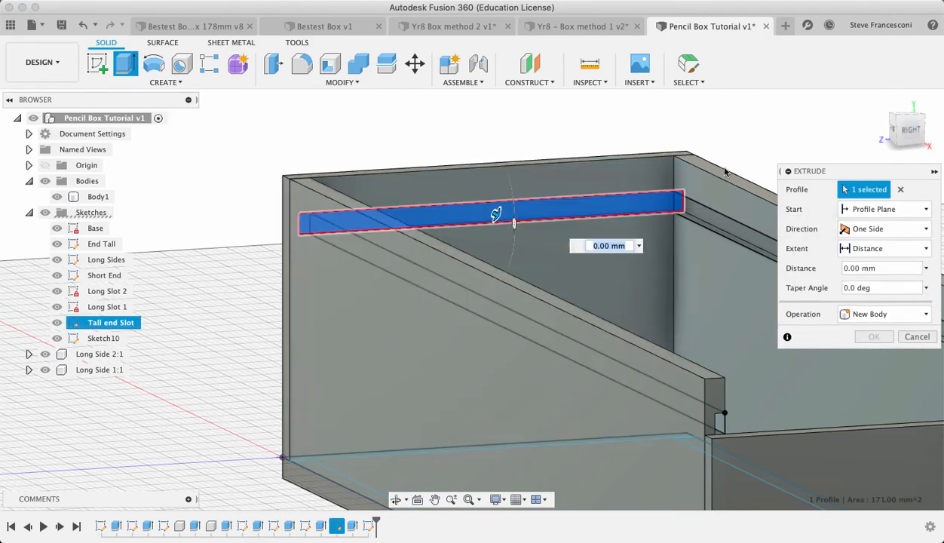
scroll(678, 199, down, 5)
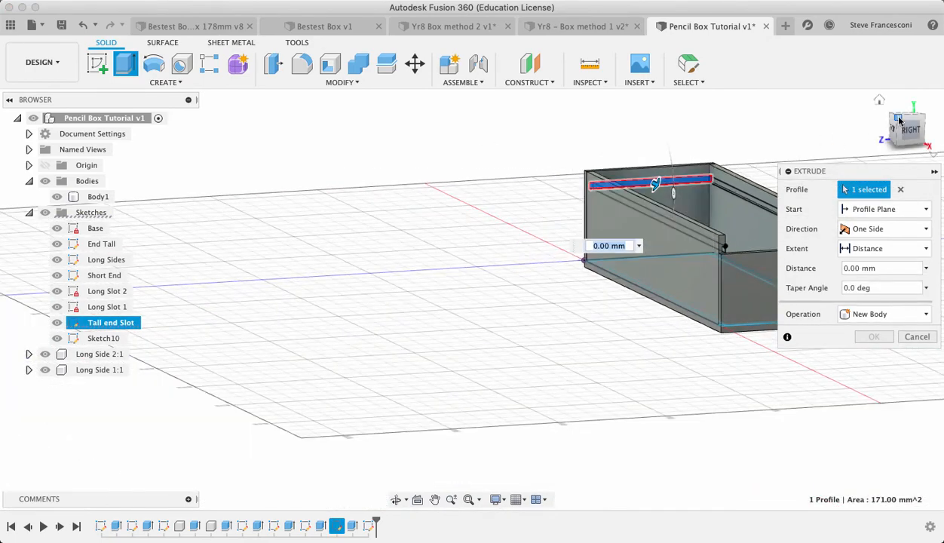
drag(881, 120, 937, 123)
middle_drag(697, 183, 265, 183)
scroll(369, 187, up, 8)
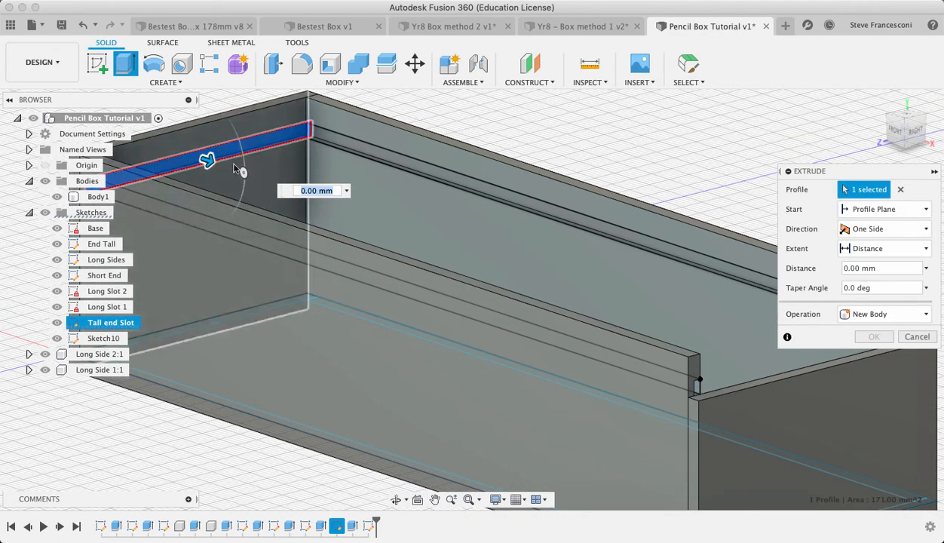
drag(208, 160, 837, 346)
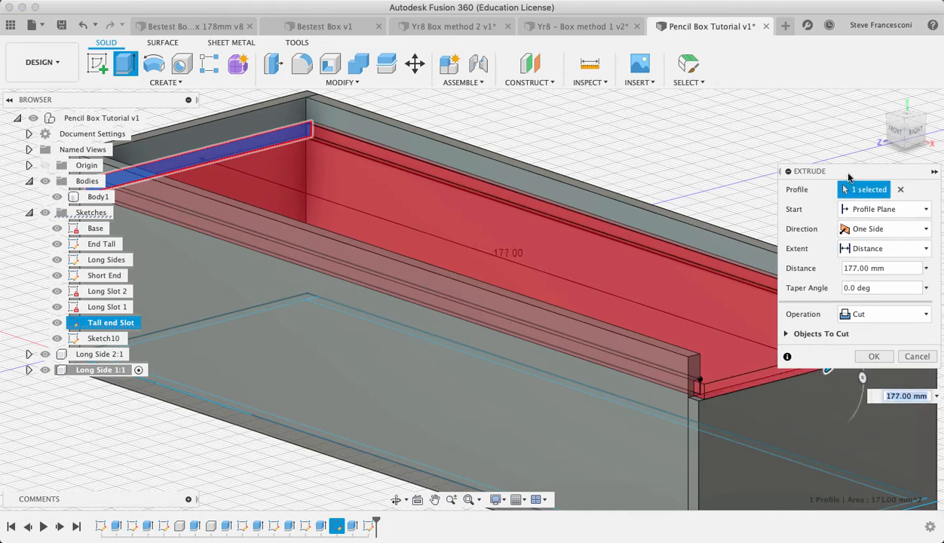
drag(839, 172, 752, 18)
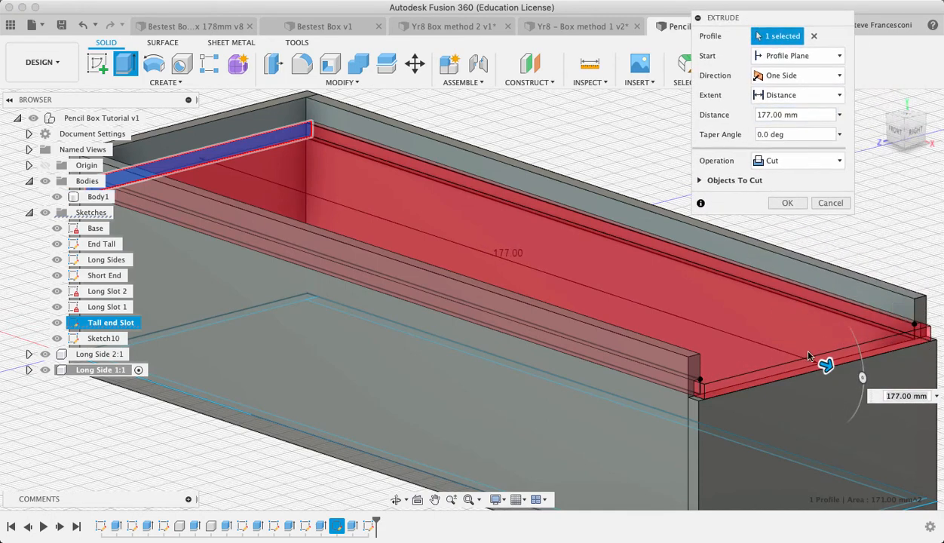
scroll(808, 355, up, 3)
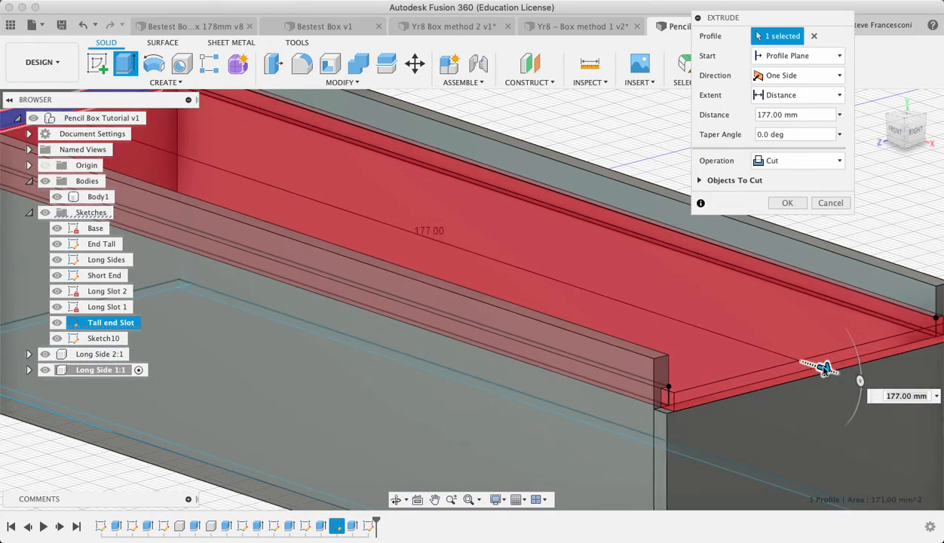
scroll(676, 413, up, 3)
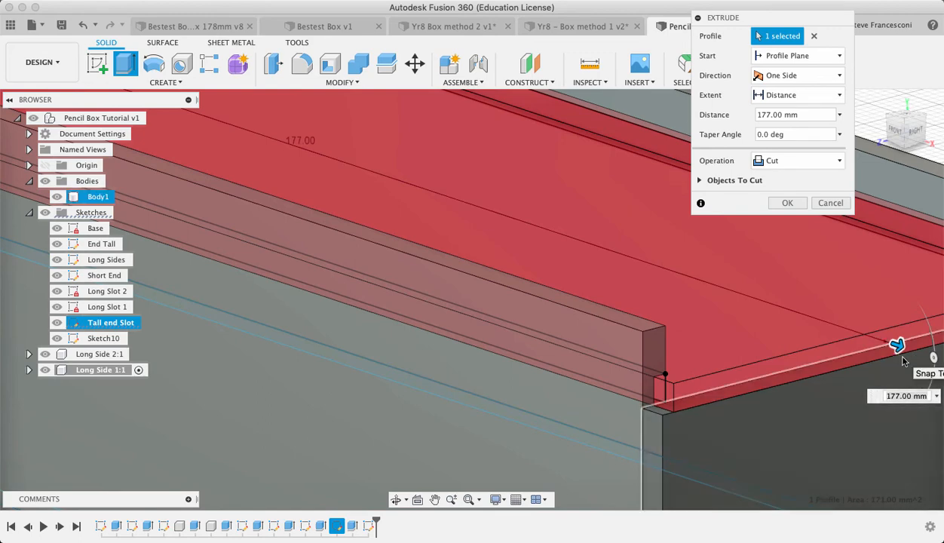
key(Return)
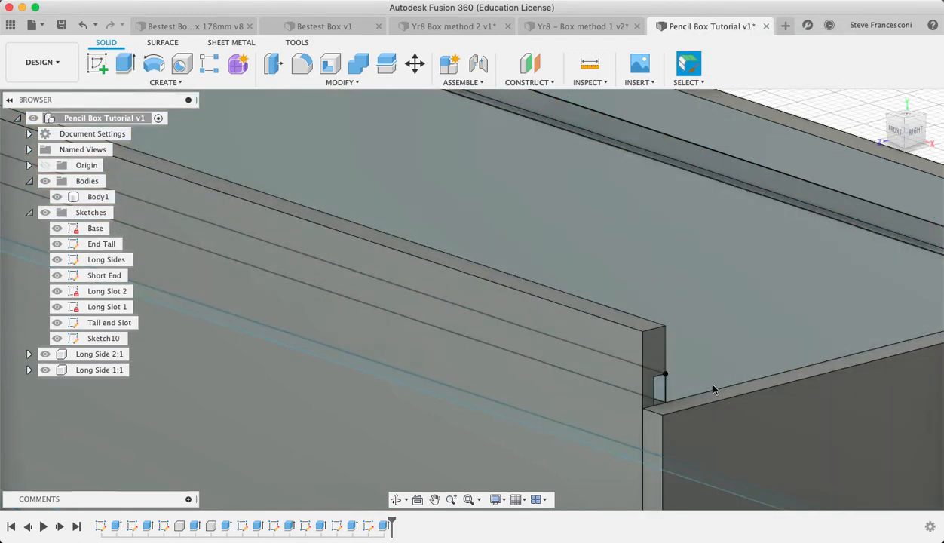
Step: Extrude the Sketch10 rectangle 177 mm along the grooves to the short end as a new component
scroll(723, 200, down, 5)
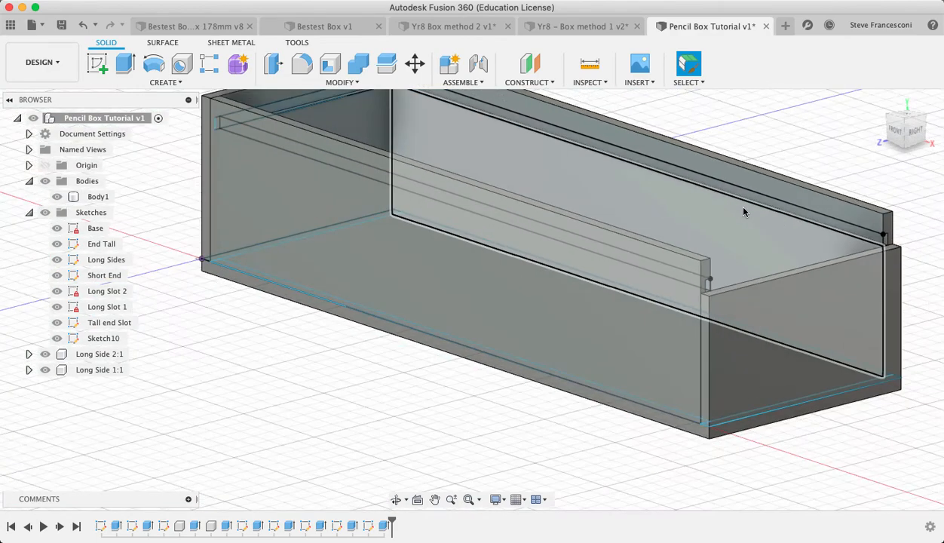
scroll(742, 215, down, 4)
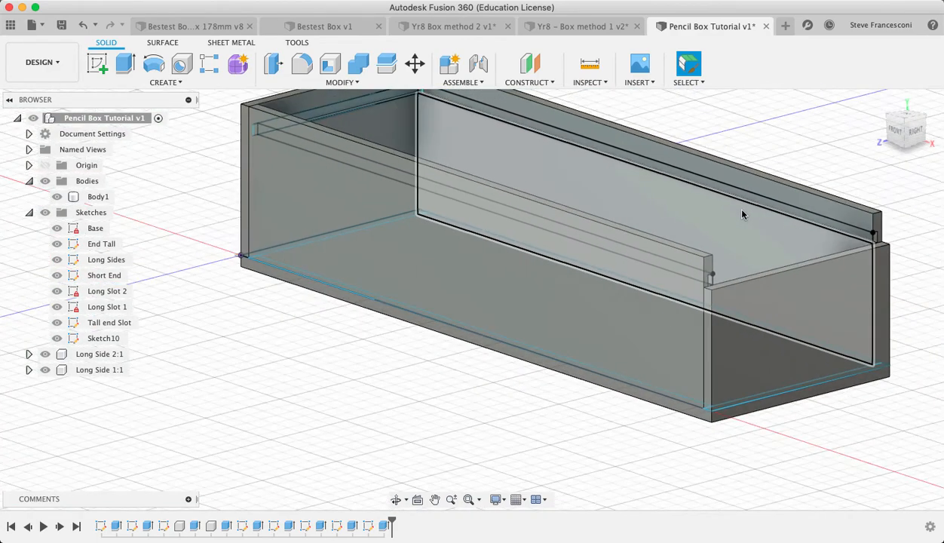
click(109, 340)
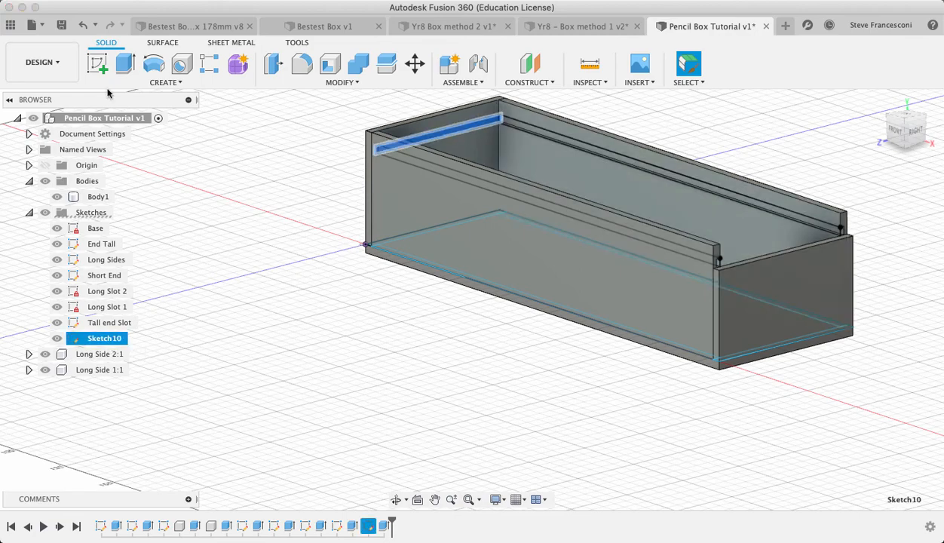
click(125, 64)
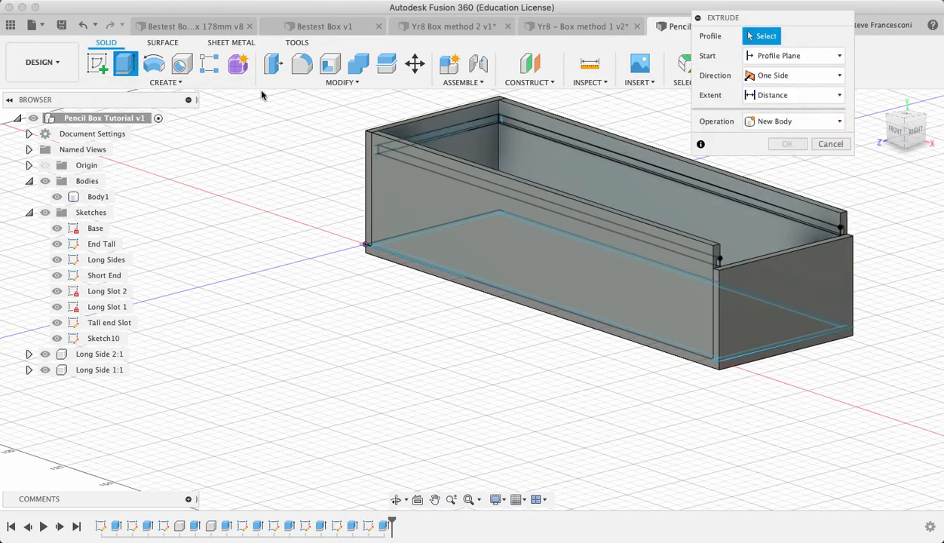
click(462, 130)
drag(449, 136, 787, 248)
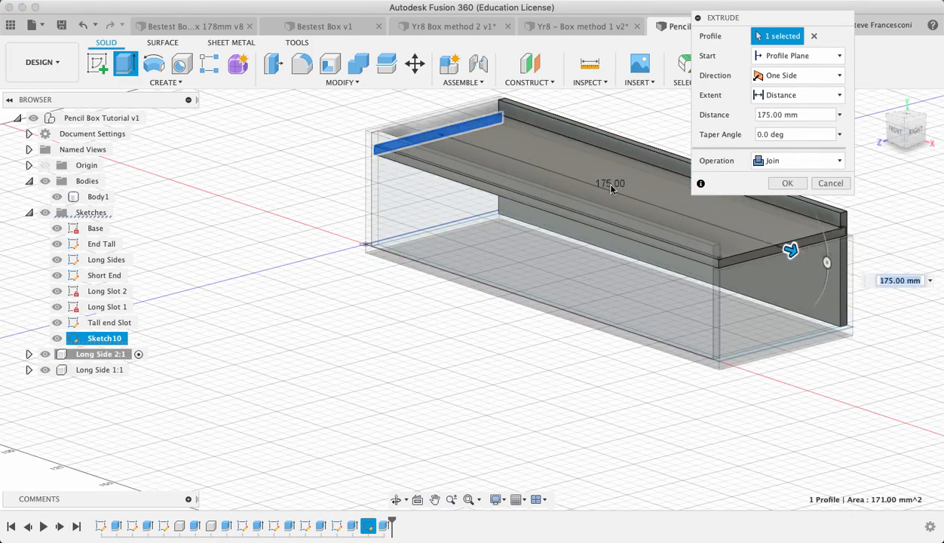
text(177)
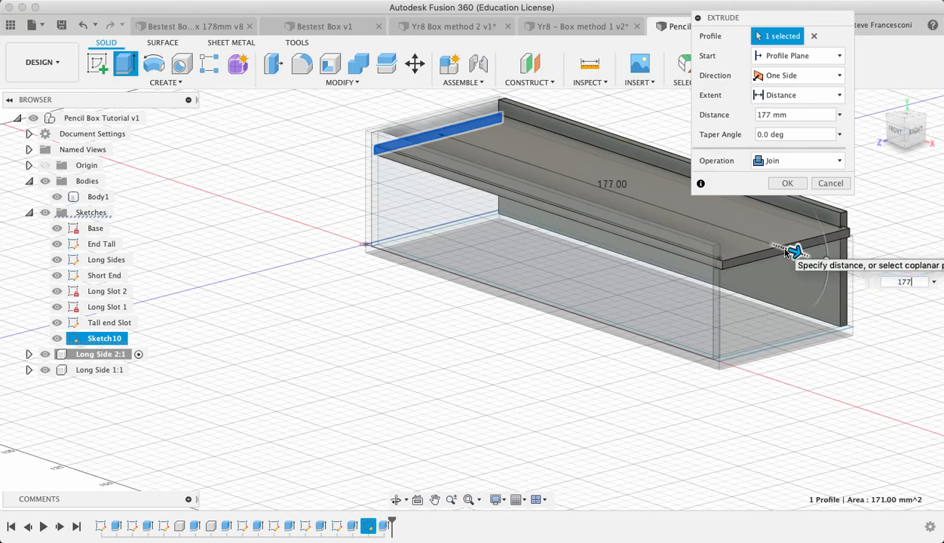
scroll(791, 251, up, 5)
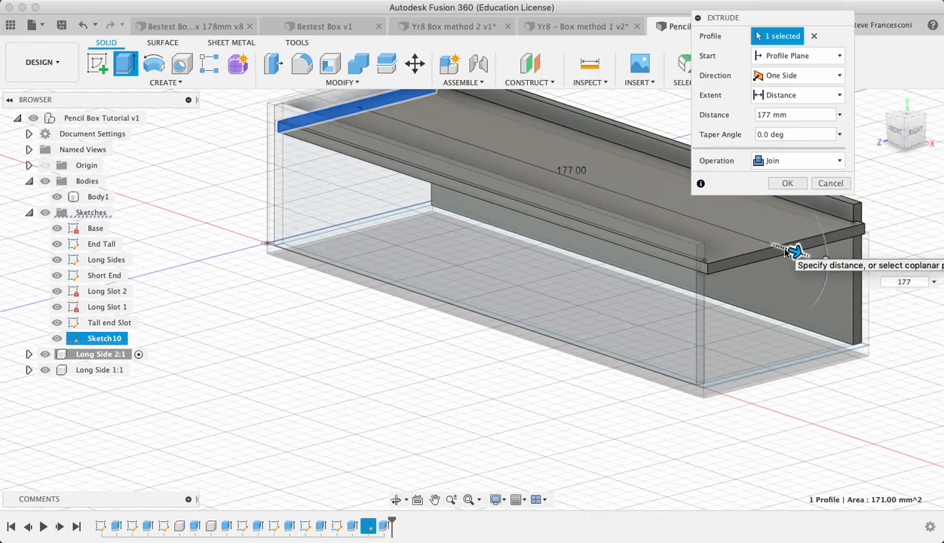
click(772, 161)
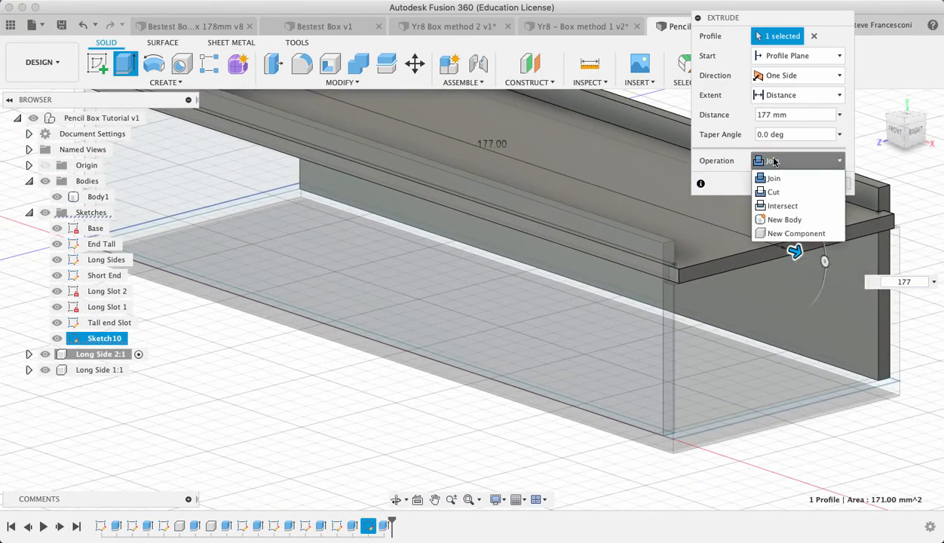
click(793, 233)
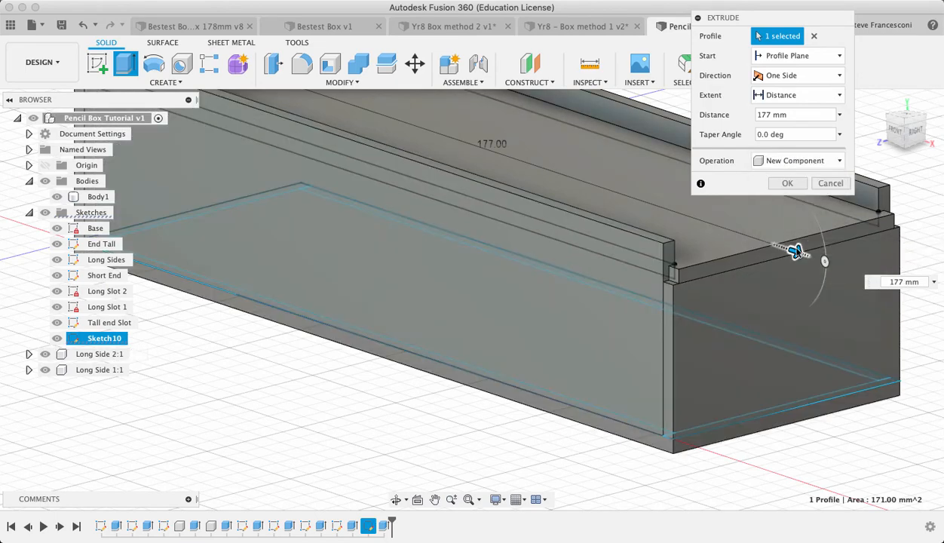
click(787, 184)
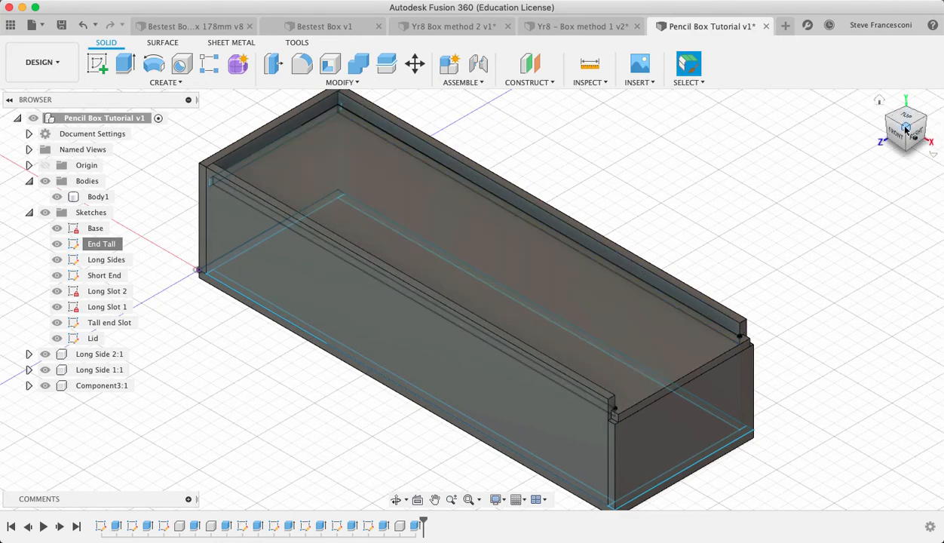
drag(906, 129, 867, 130)
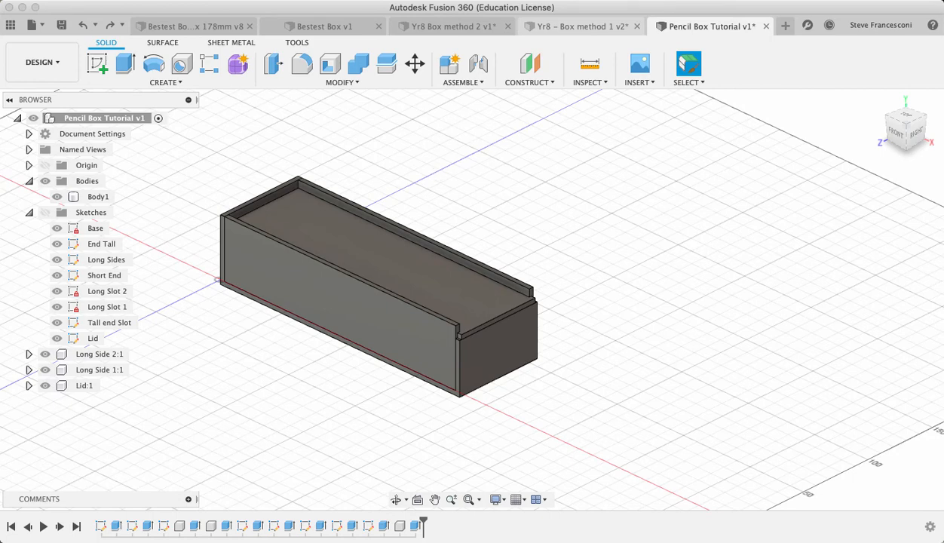
Step: Hide the lid and both long sides to examine the base-and-ends body on its own
click(57, 196)
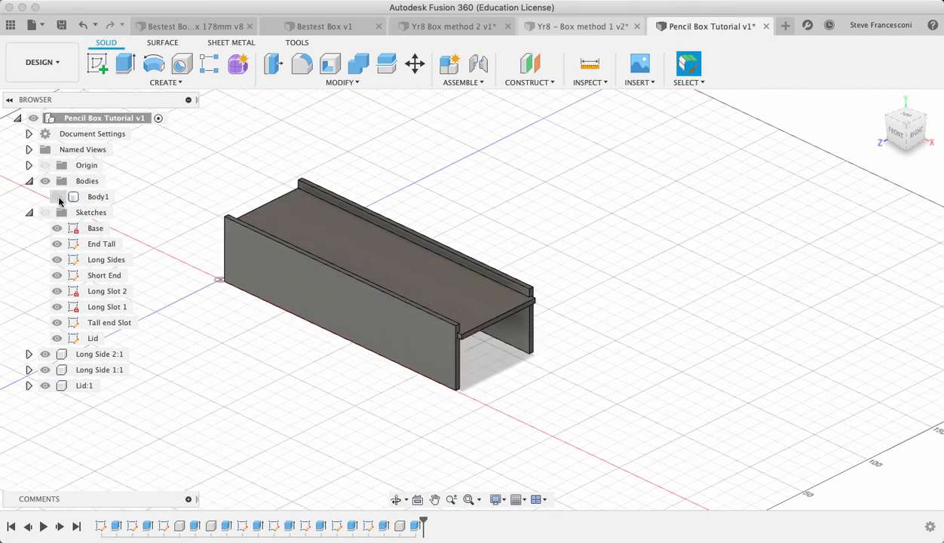
click(58, 196)
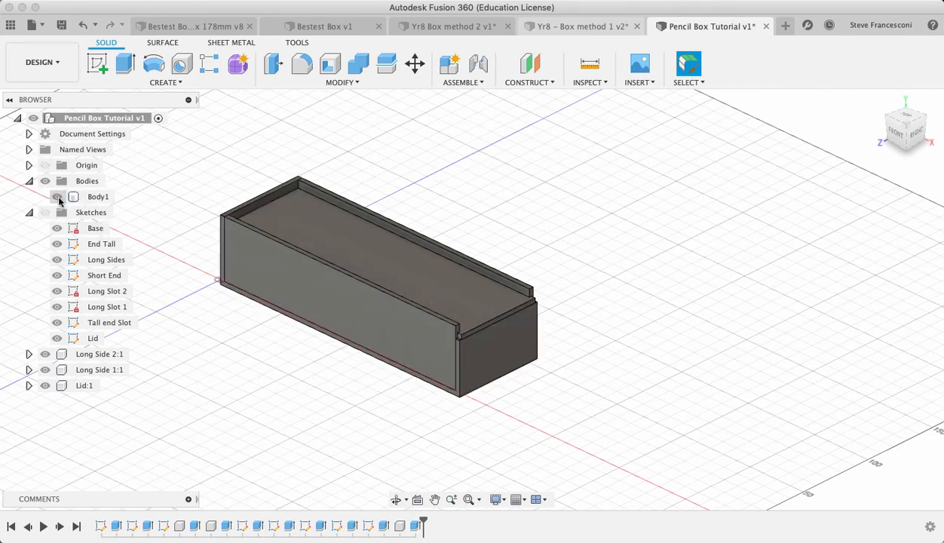
click(45, 354)
click(45, 385)
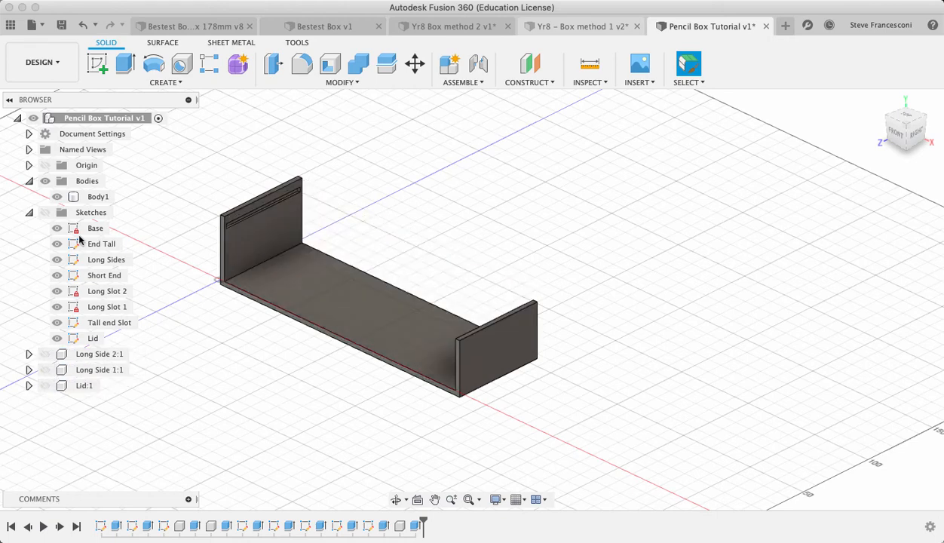
click(57, 198)
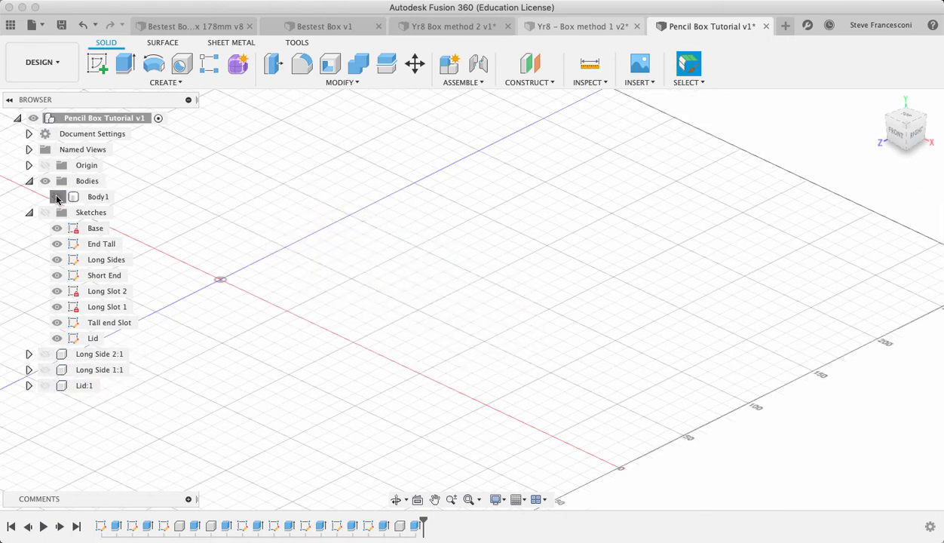
click(56, 198)
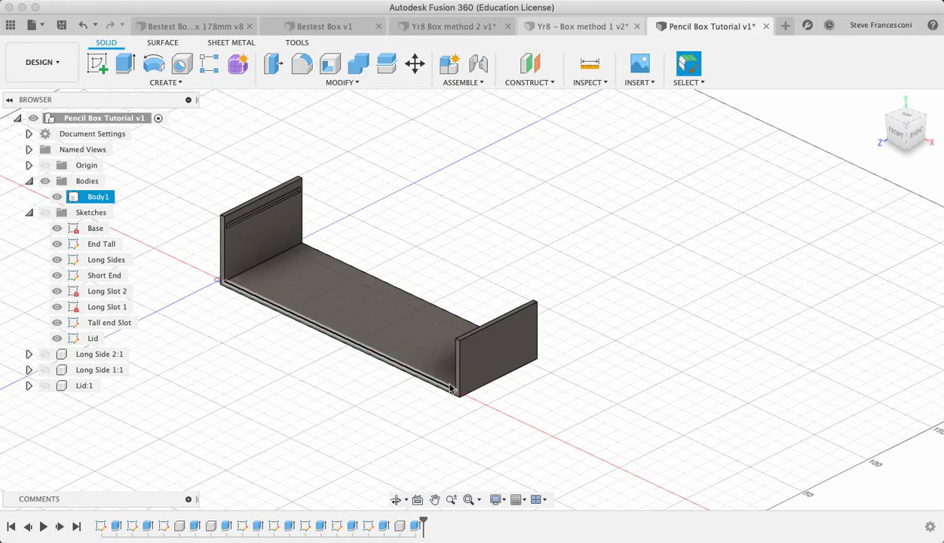
scroll(452, 386, up, 5)
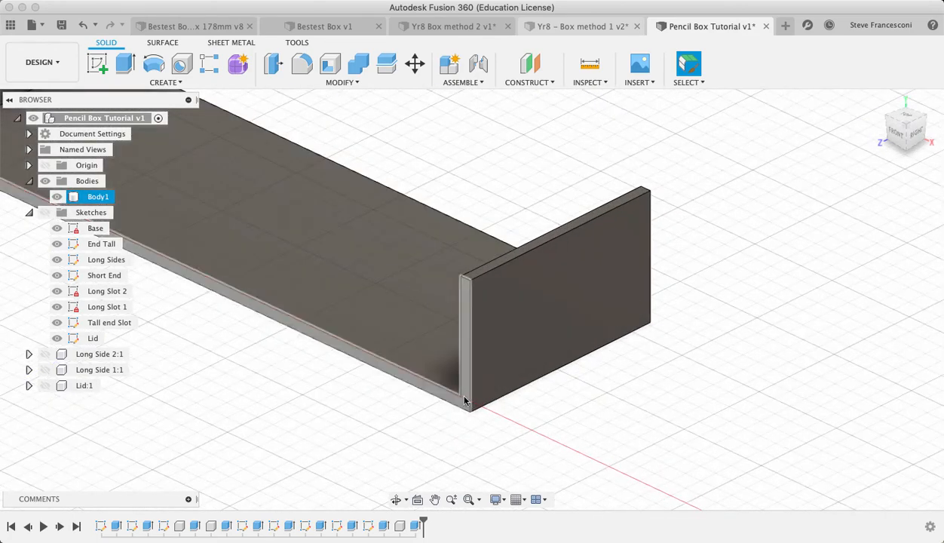
scroll(467, 404, down, 5)
scroll(465, 403, up, 1)
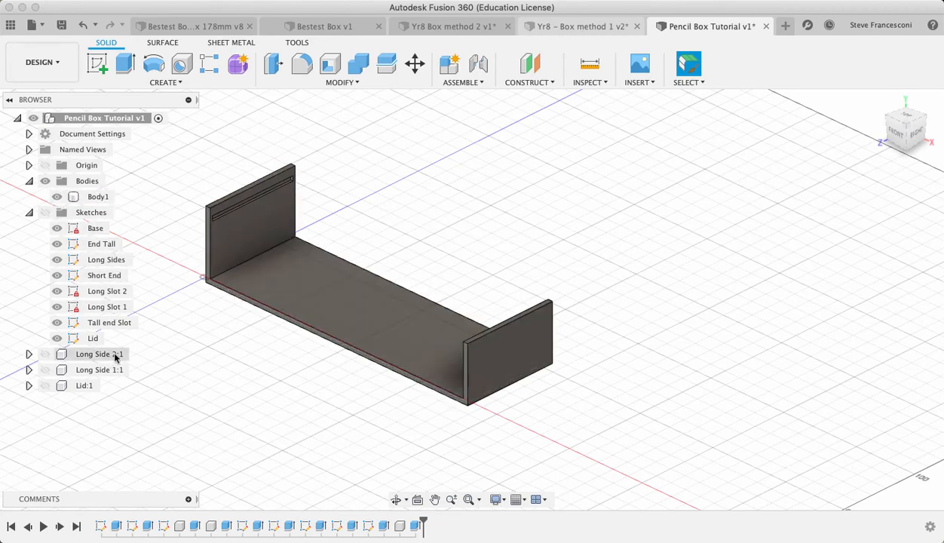
Step: Create a component from Body1, the body that forms the base and both ends
click(291, 291)
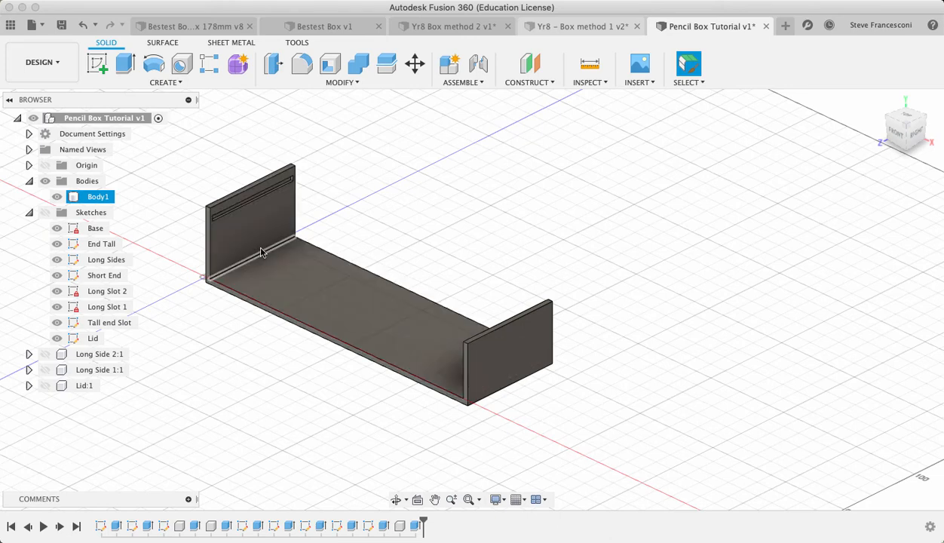
click(189, 243)
right_click(91, 200)
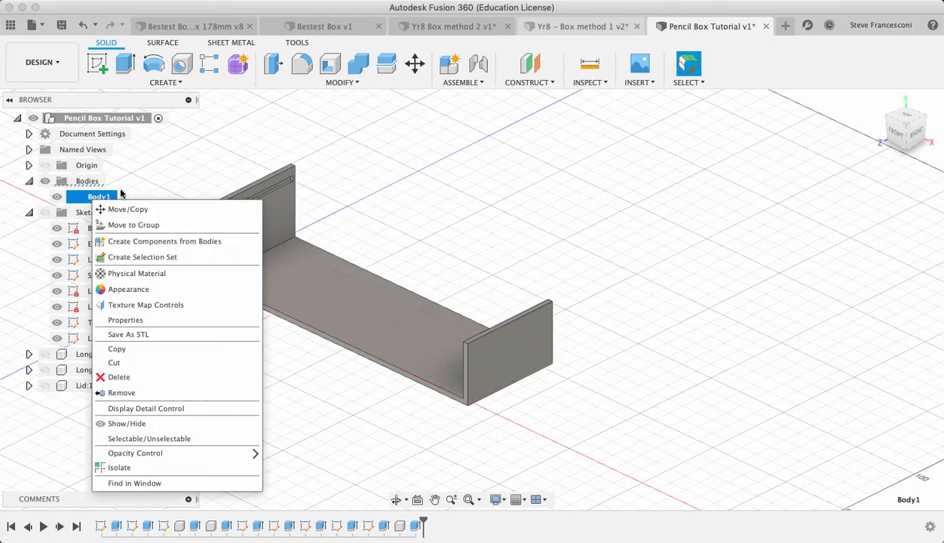
click(159, 173)
right_click(92, 200)
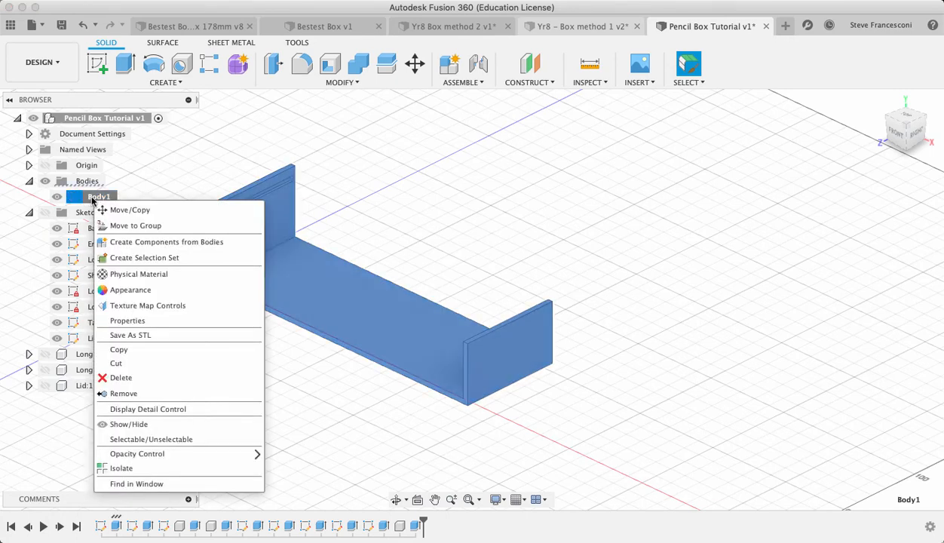
click(147, 245)
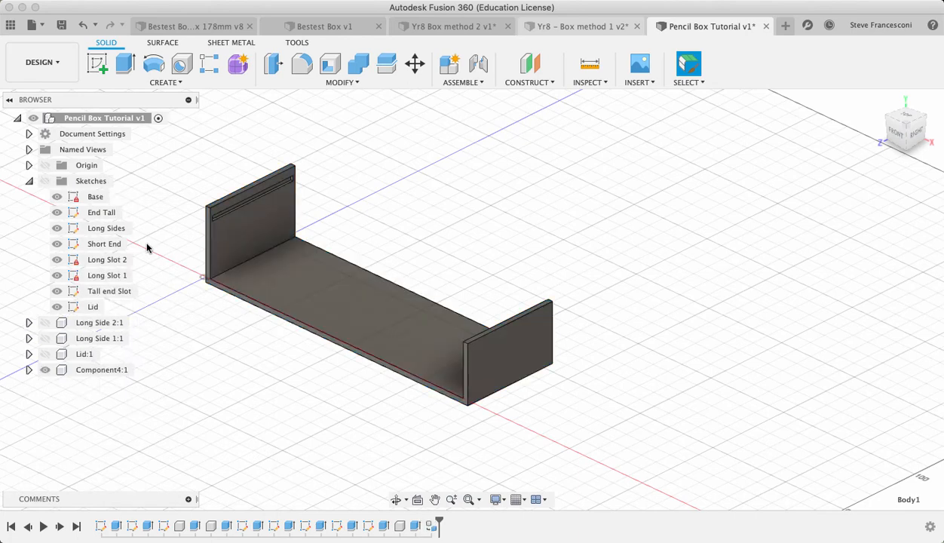
Step: Show the lid and both long sides of the box again
click(45, 354)
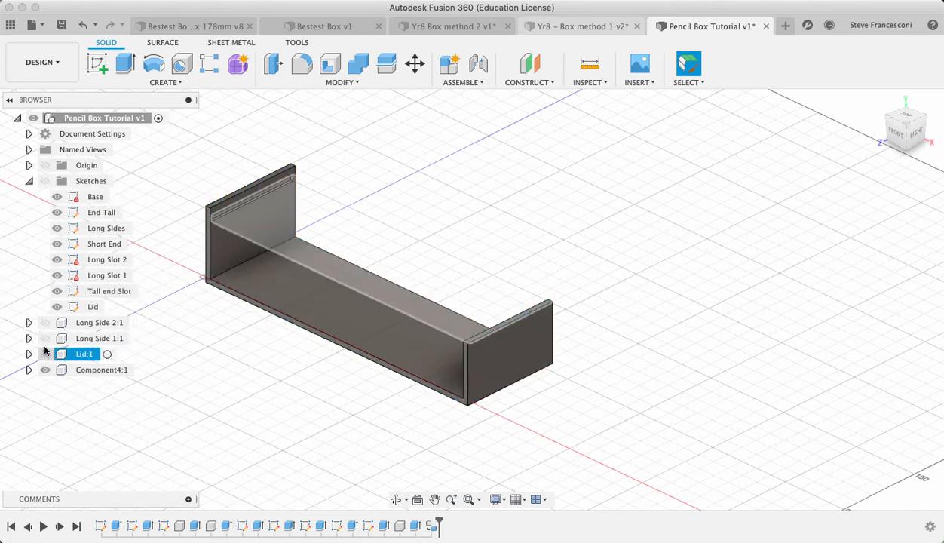
click(45, 338)
click(46, 322)
Step: Rename the new component made from the base and ends body as Base & Ends
click(78, 369)
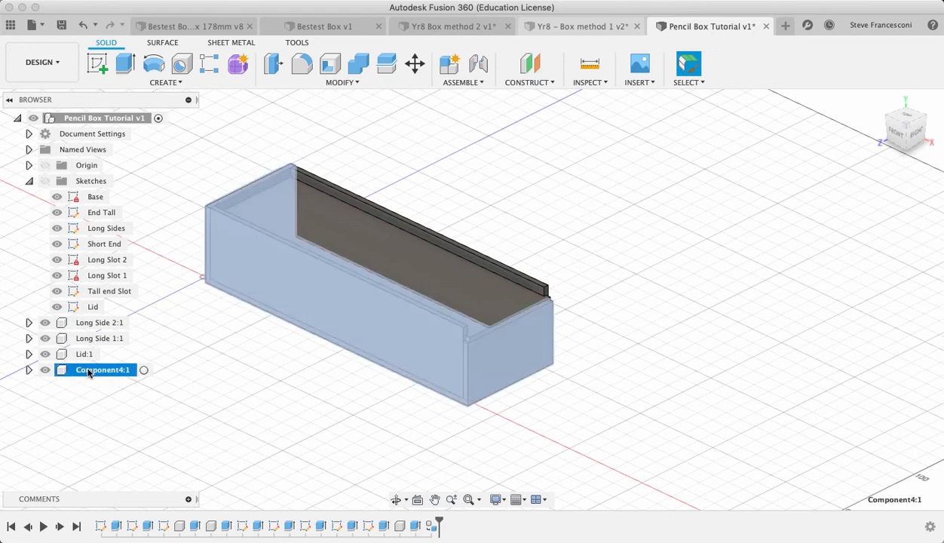
click(89, 368)
text(Base & Ends)
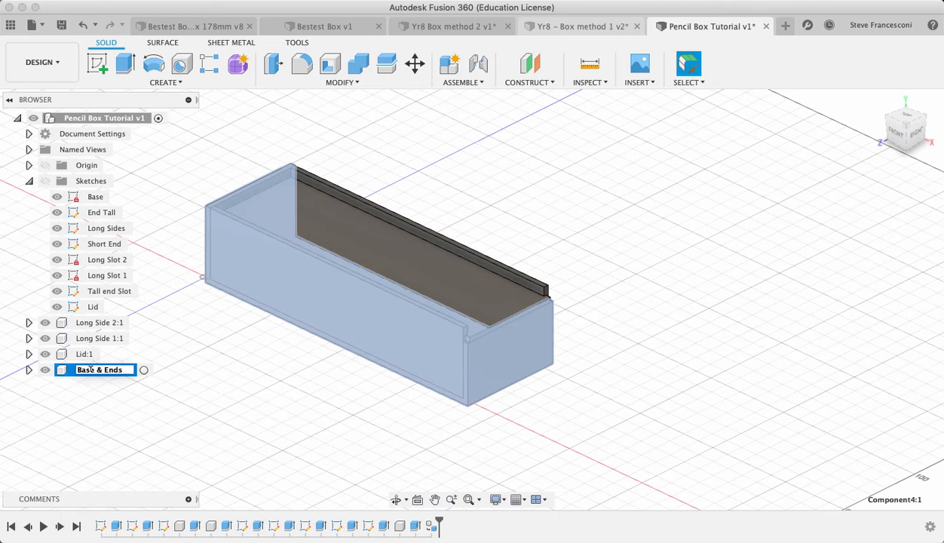
key(Return)
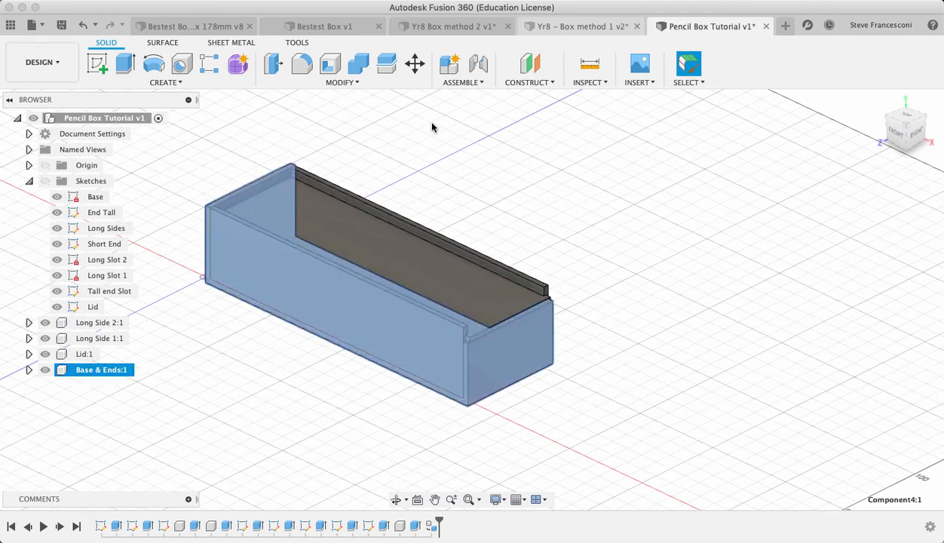
Step: Clear the component selection and collapse the list of sketches in the browser
shift+click(43, 323)
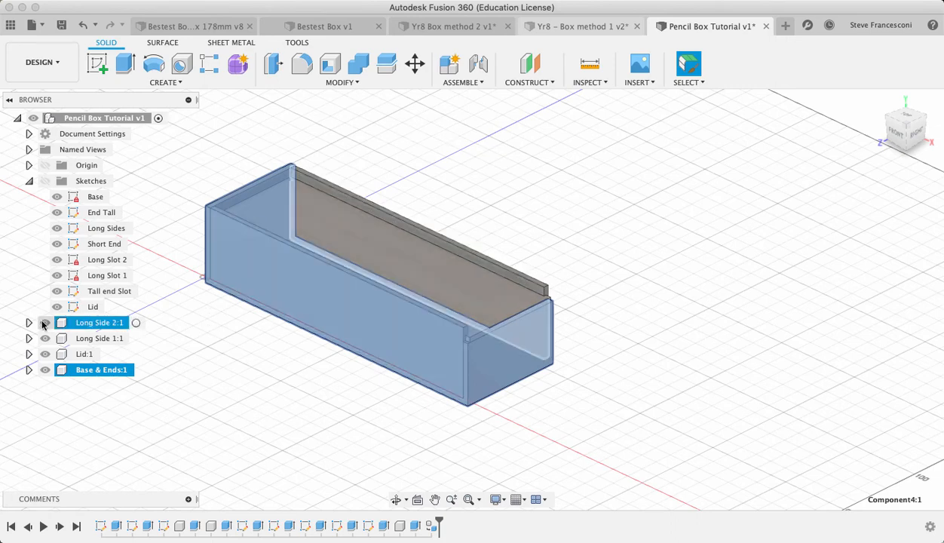
shift+click(43, 323)
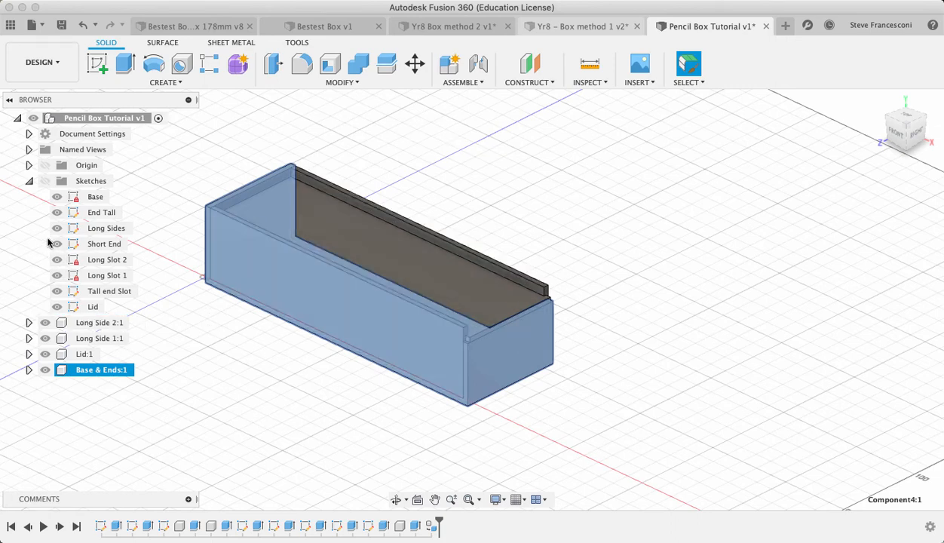
key(Escape)
click(30, 184)
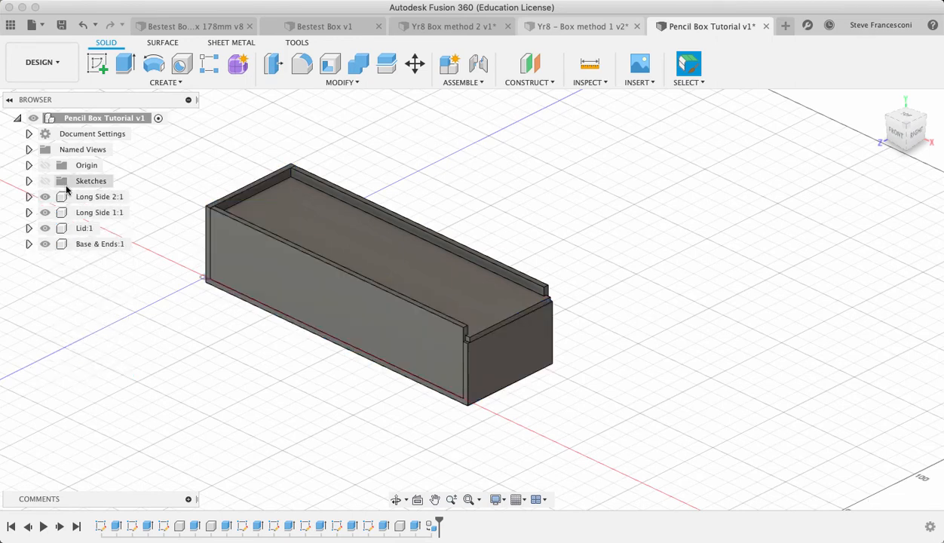
Step: Check the four box components by hiding them and showing them again, leaving all of them visible
click(49, 197)
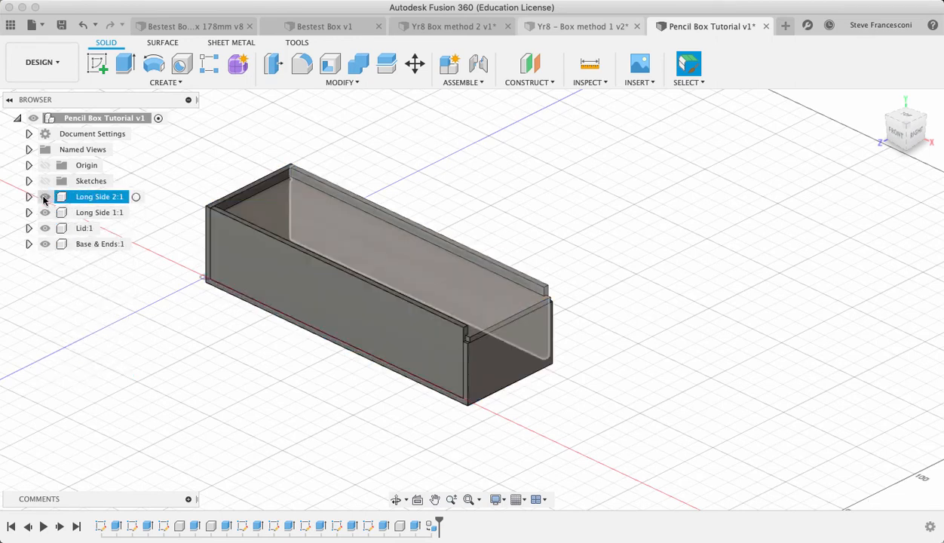
click(45, 196)
click(44, 212)
click(44, 227)
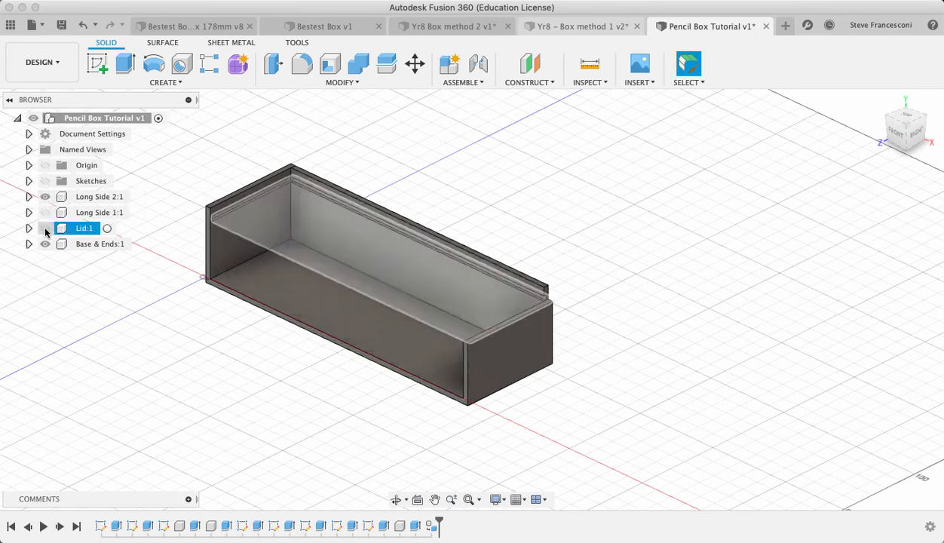
click(46, 243)
click(43, 197)
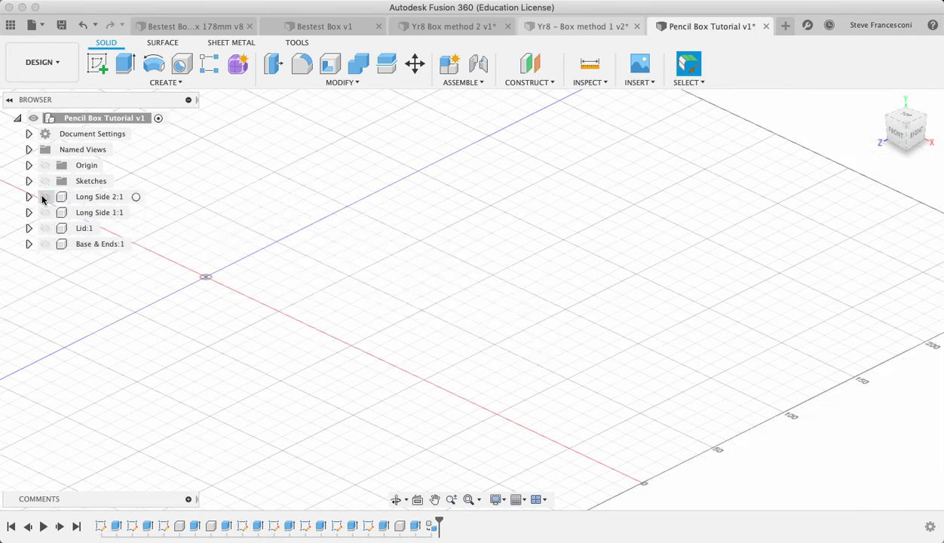
click(45, 243)
click(45, 228)
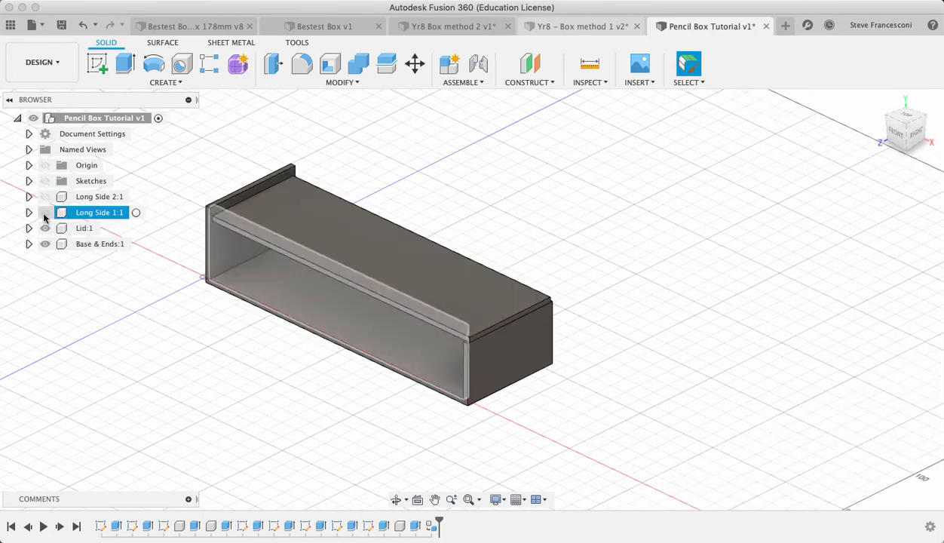
click(45, 228)
click(46, 213)
click(44, 197)
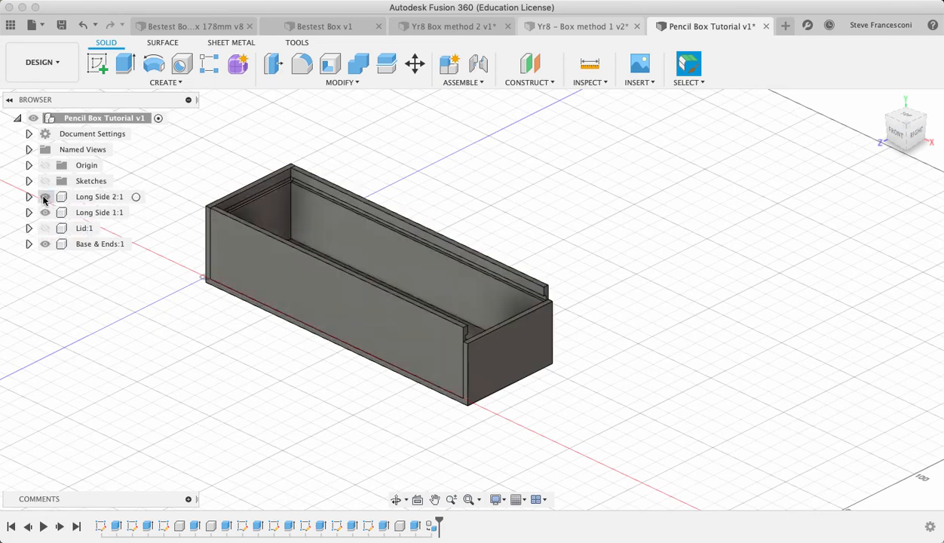
click(45, 228)
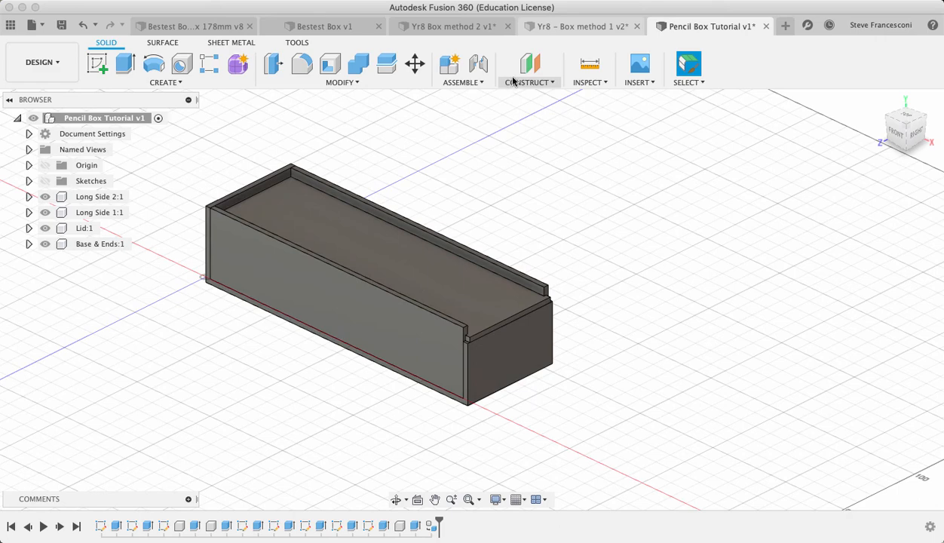
Step: Create a rigid group from Long Side 2, Long Side 1 and Base & Ends, leaving out the lid
click(469, 83)
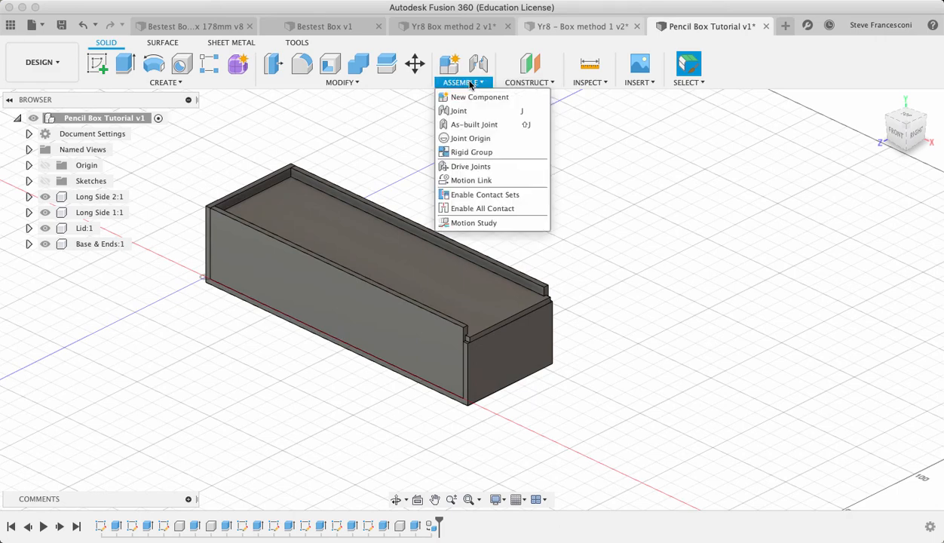
click(478, 154)
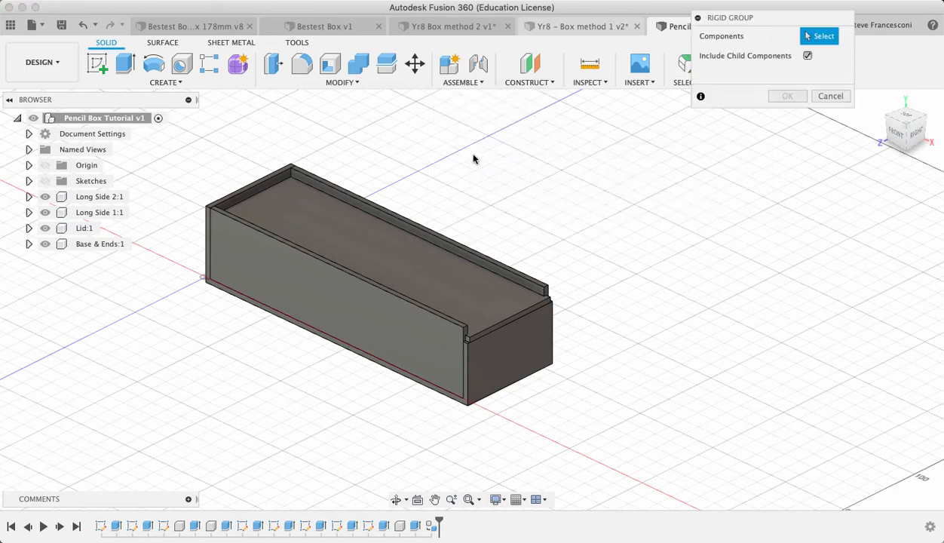
drag(772, 21, 753, 137)
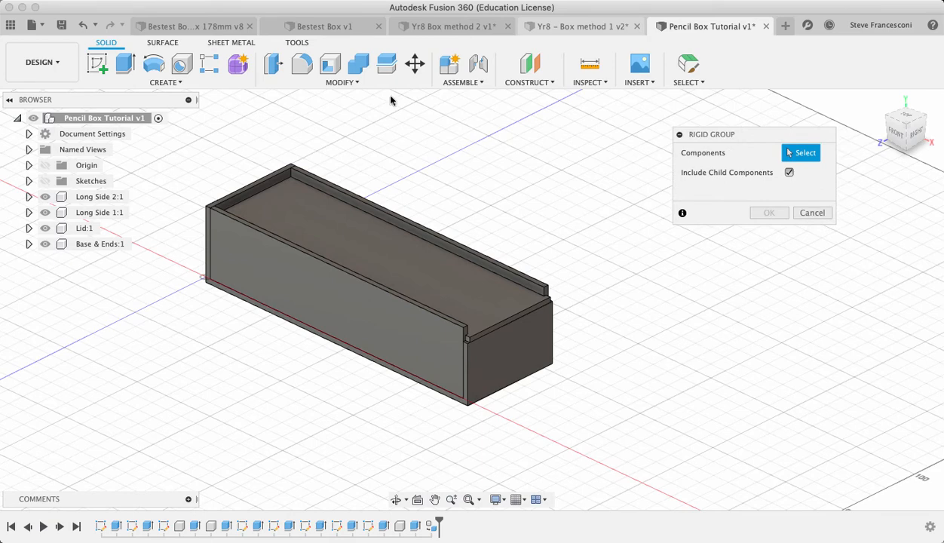
click(99, 195)
click(108, 214)
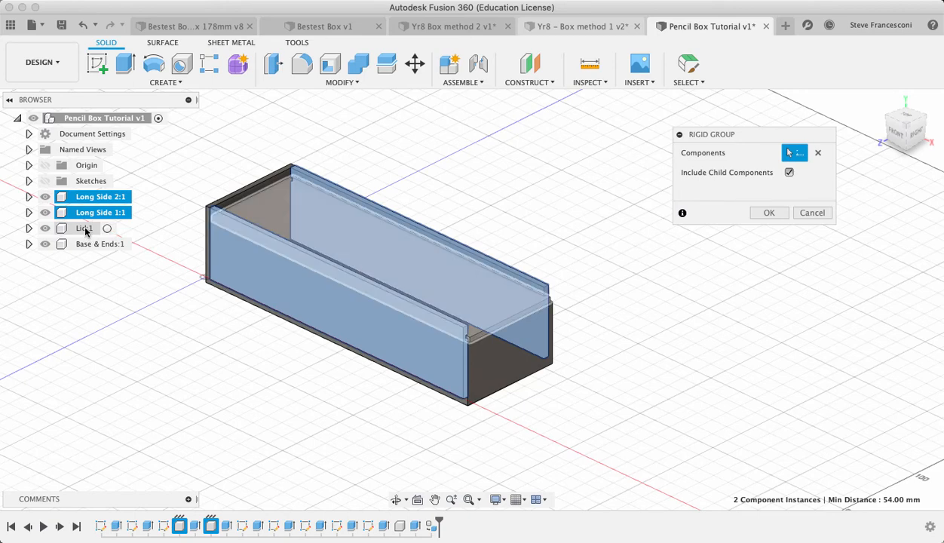
click(102, 244)
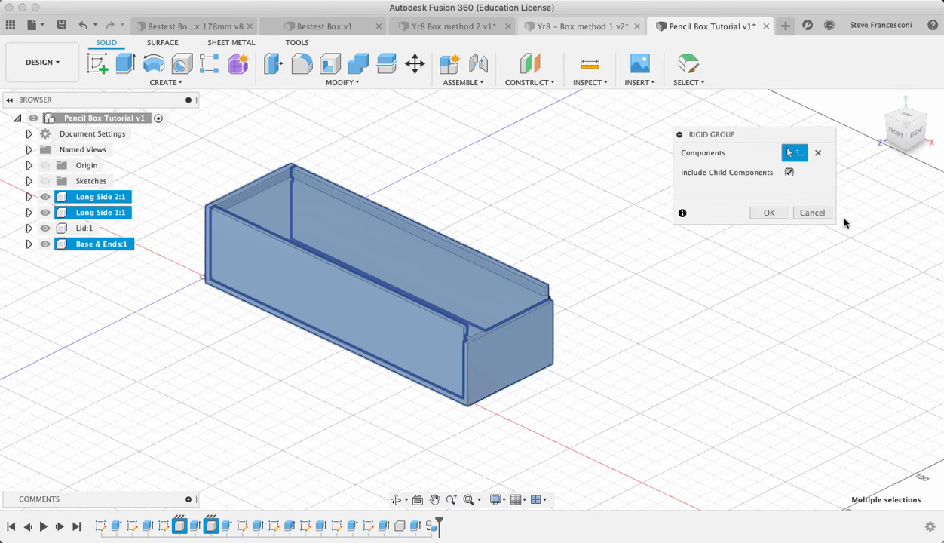
click(758, 216)
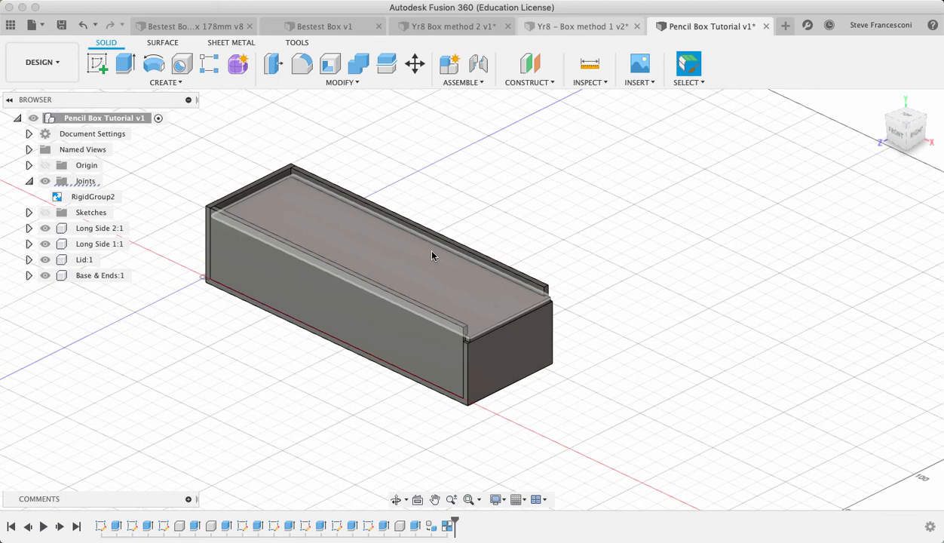
Step: Create an as-built slider joint along the Z axis between the lid and Long Side 1, positioned at the open-end corner of the side's top edge
click(473, 83)
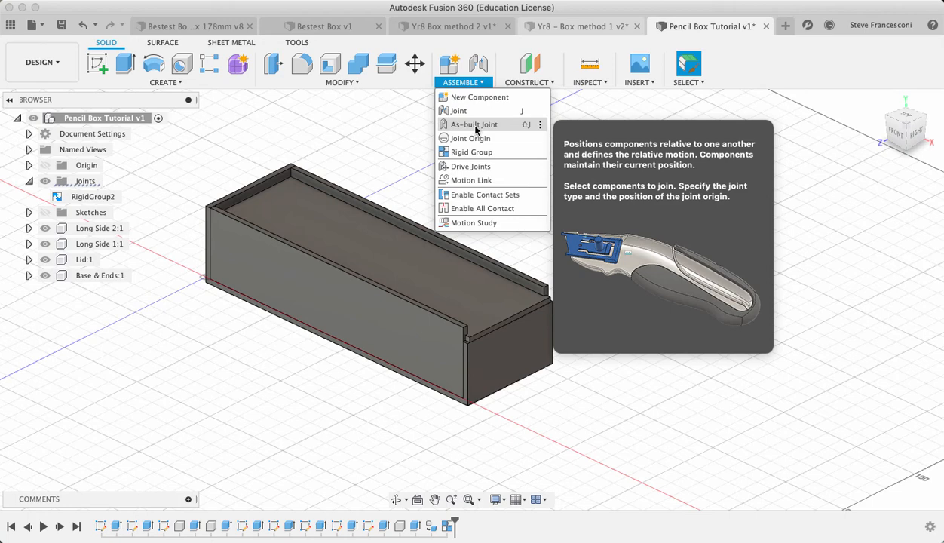
click(475, 126)
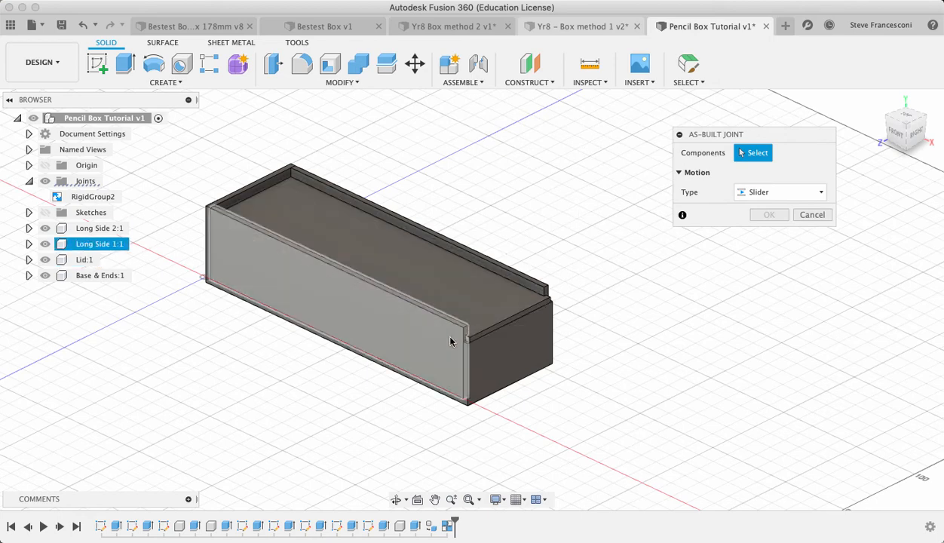
click(457, 285)
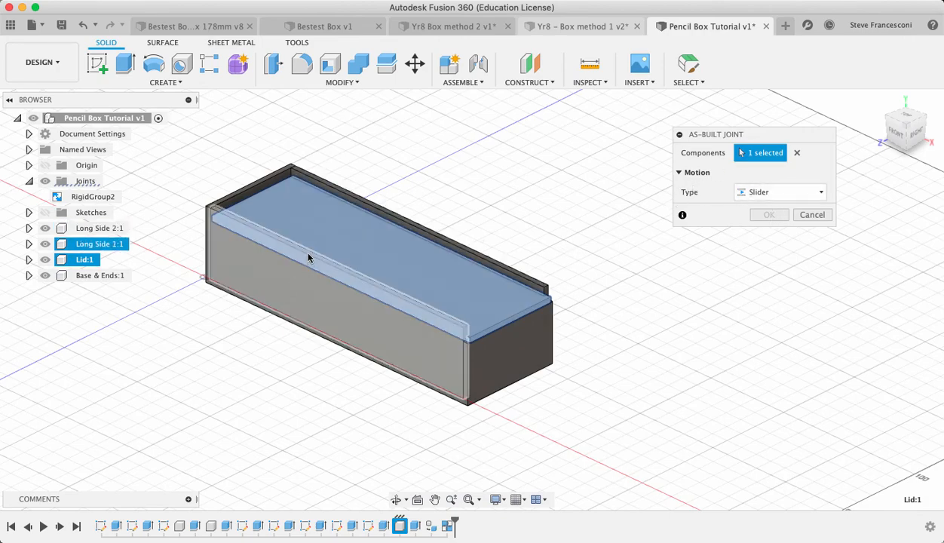
scroll(308, 258, up, 5)
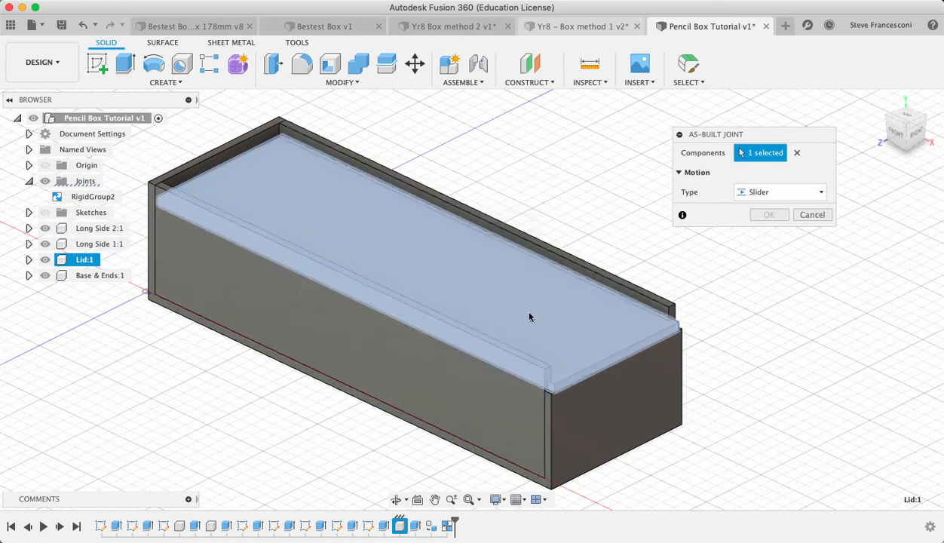
click(462, 386)
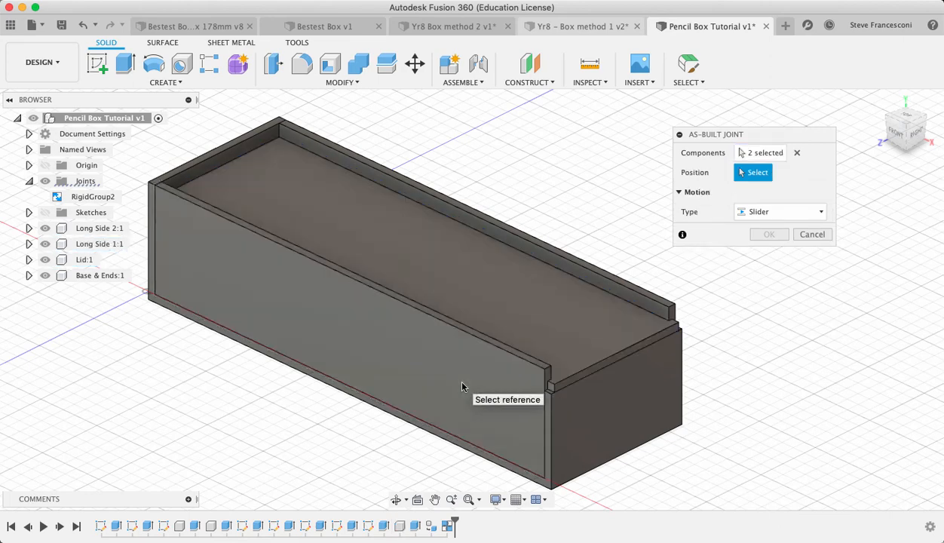
click(751, 174)
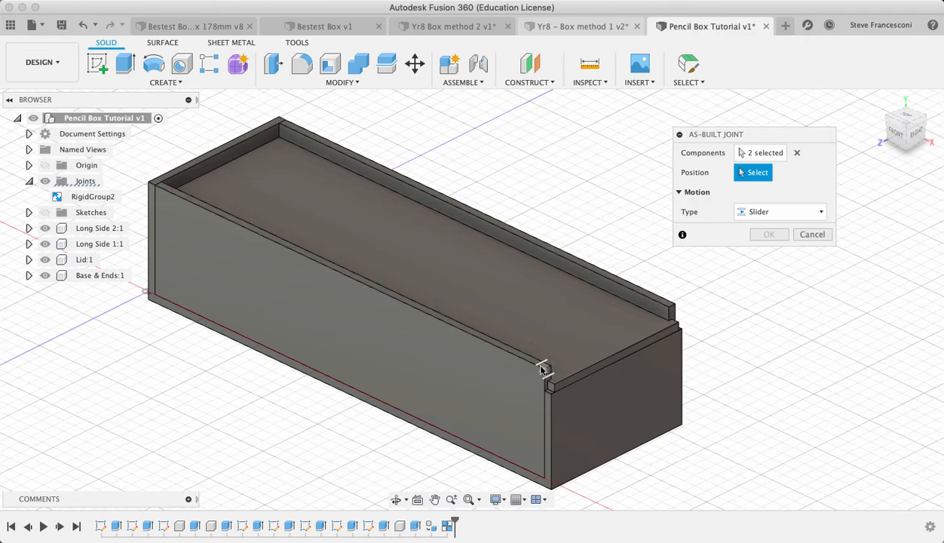
scroll(541, 370, up, 3)
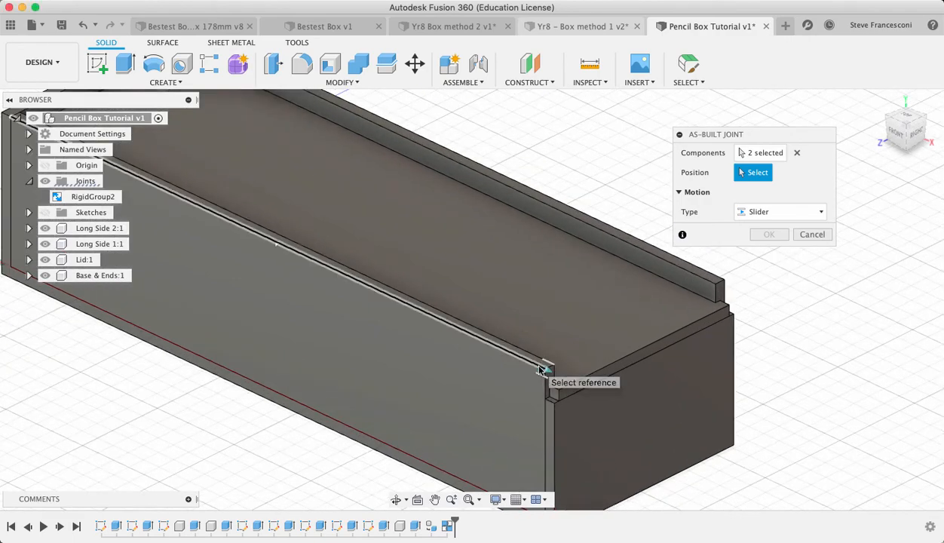
click(539, 369)
scroll(629, 356, down, 5)
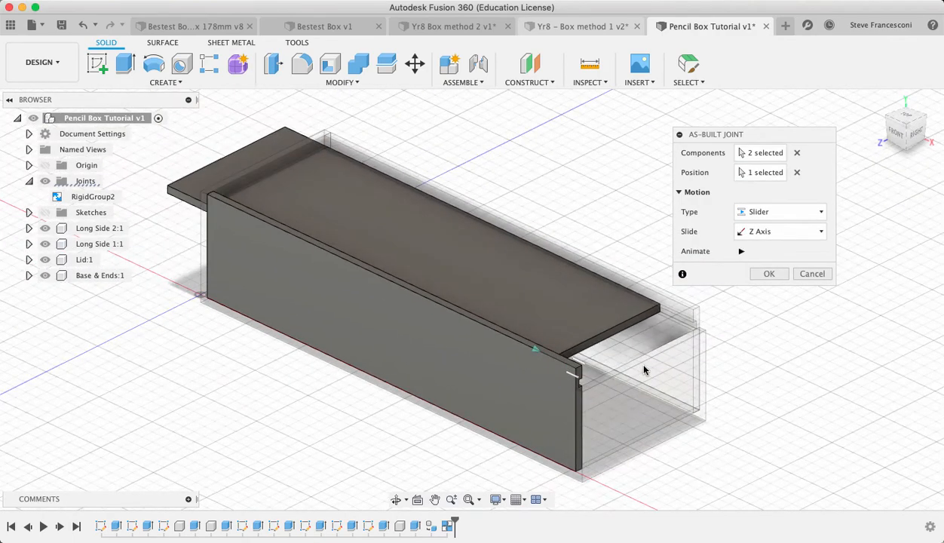
click(741, 253)
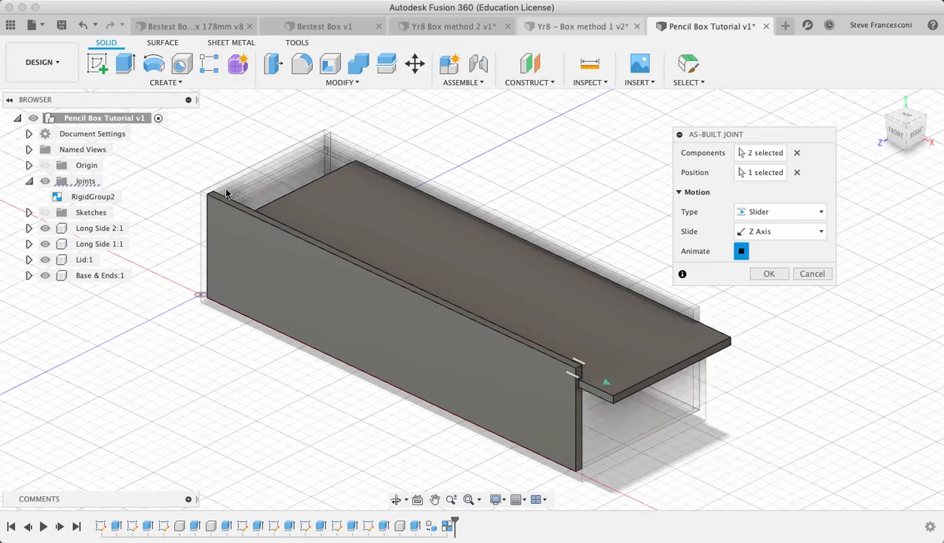
click(770, 273)
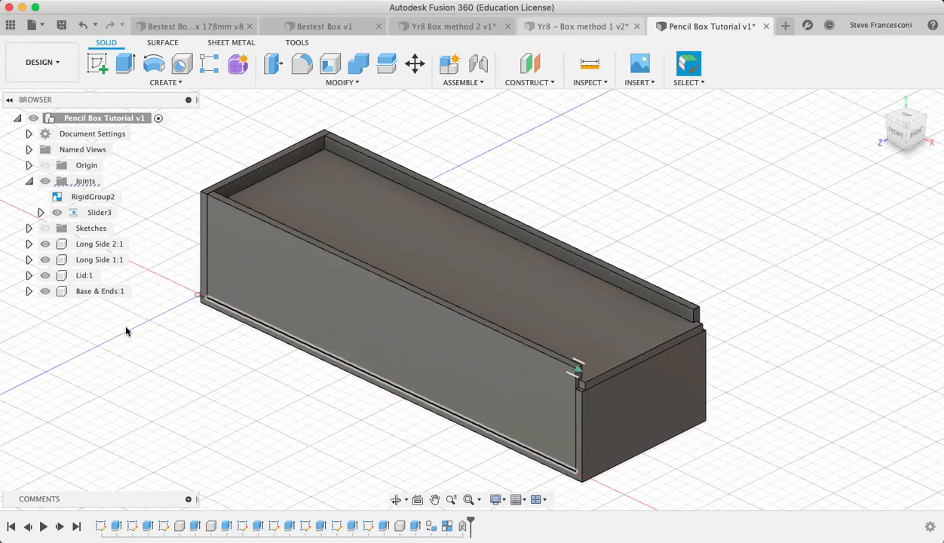
Step: Limit the lid's slider joint to a minimum slide of 0.00 mm, with no maximum or rest limit
click(124, 213)
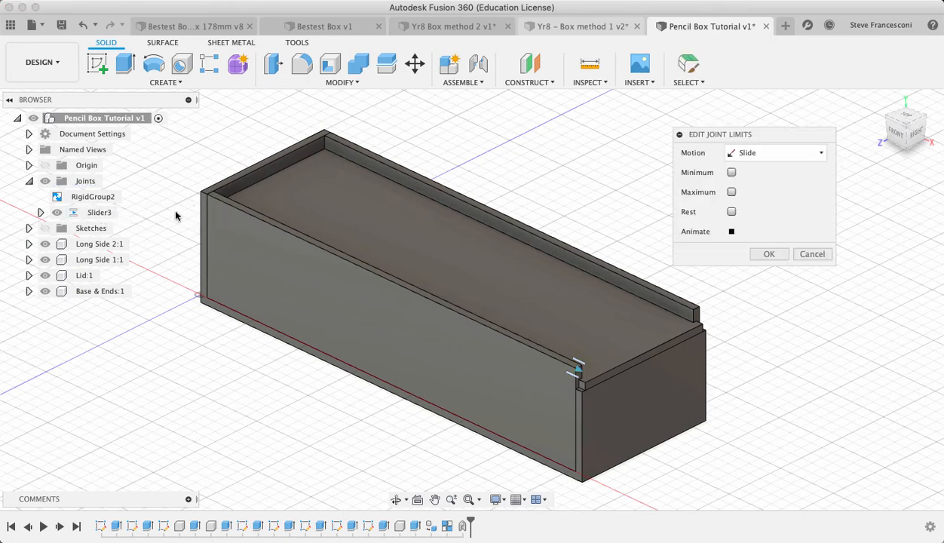
click(731, 192)
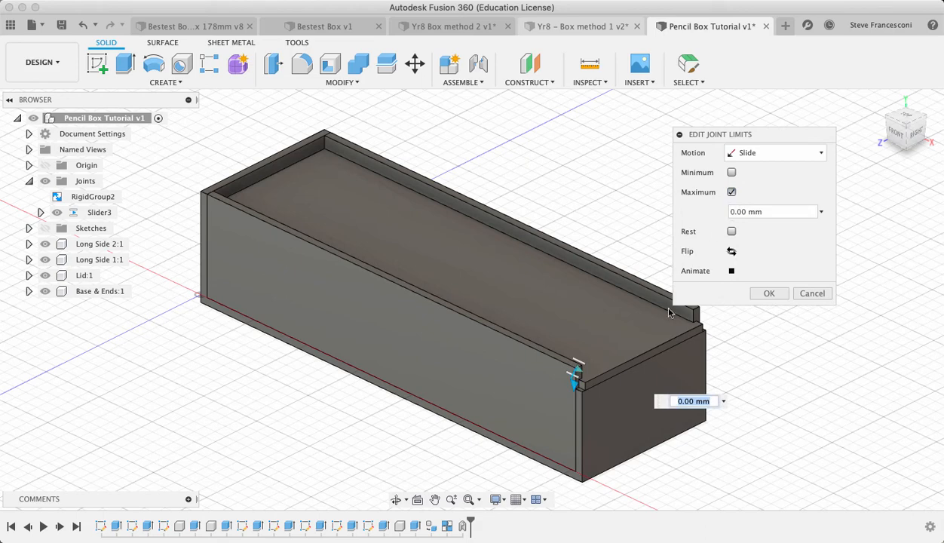
click(732, 272)
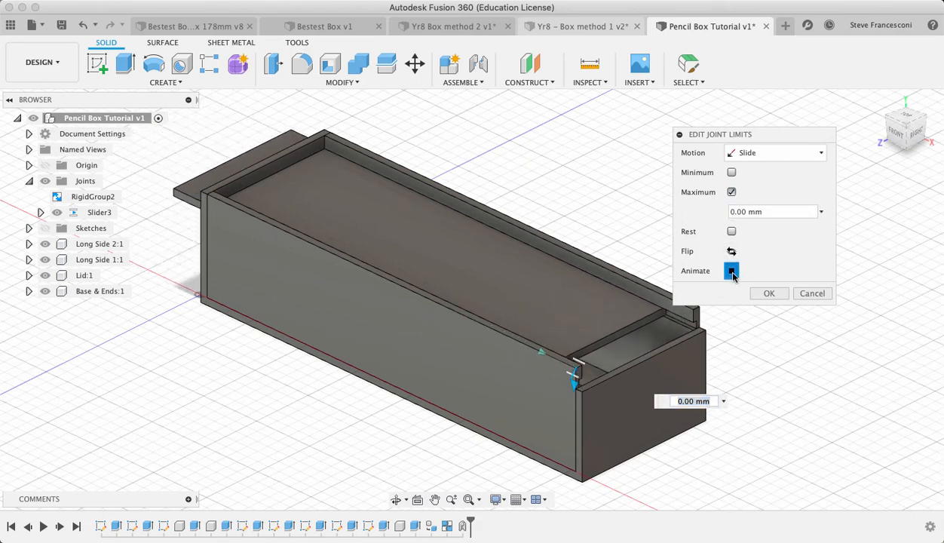
click(732, 192)
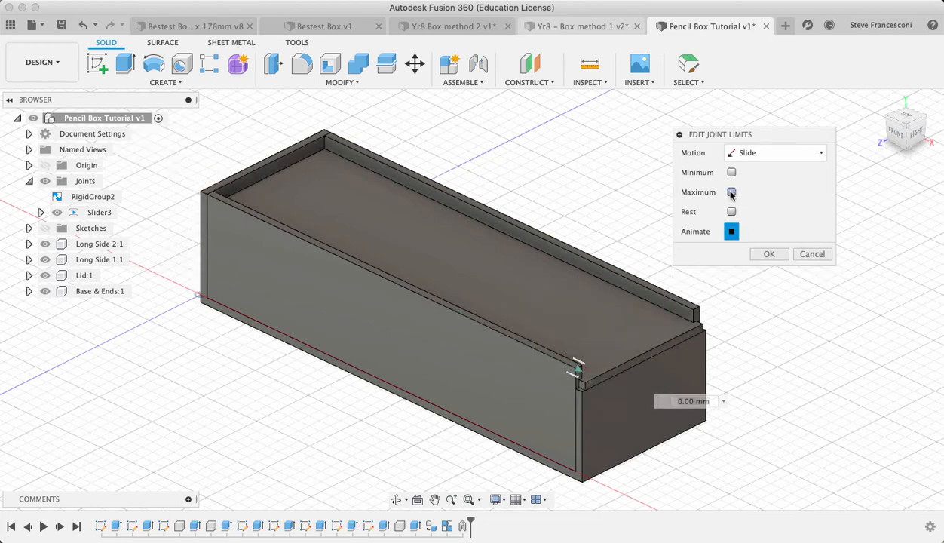
click(731, 173)
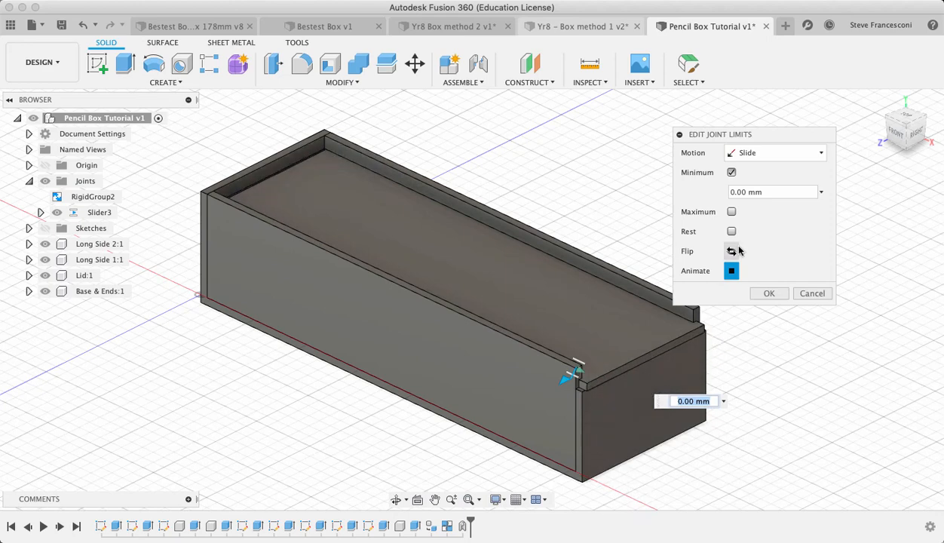
click(775, 297)
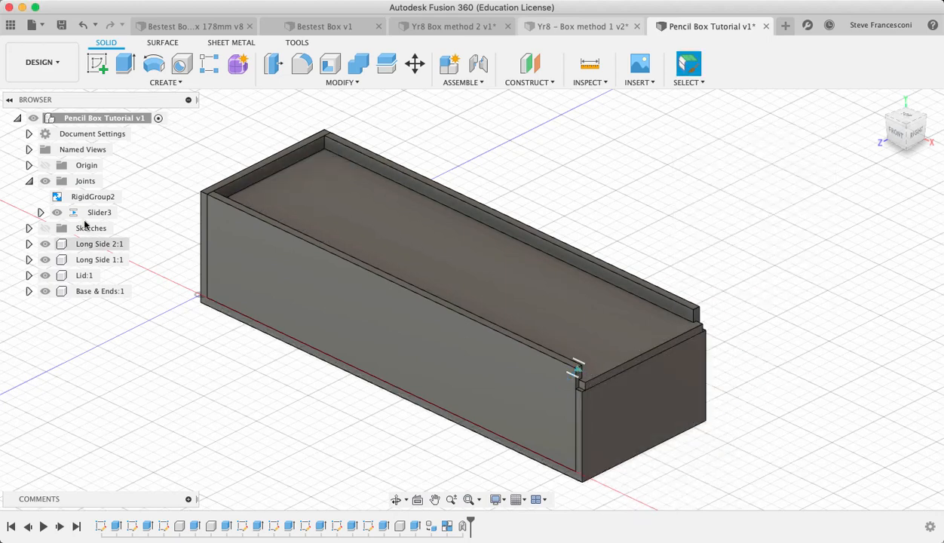
Step: Test the lid's travel by driving the slider joint, leaving its offset at 0.00 mm
click(577, 372)
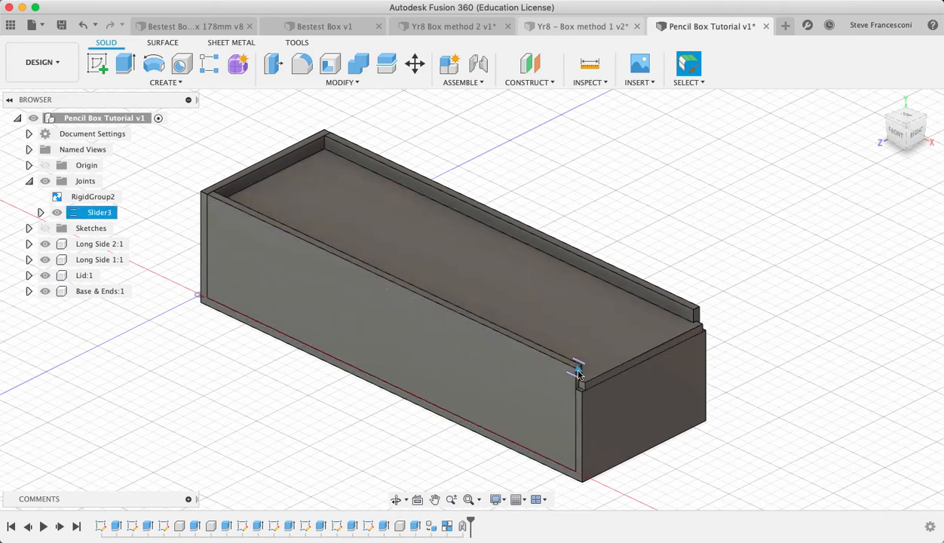
double_click(578, 373)
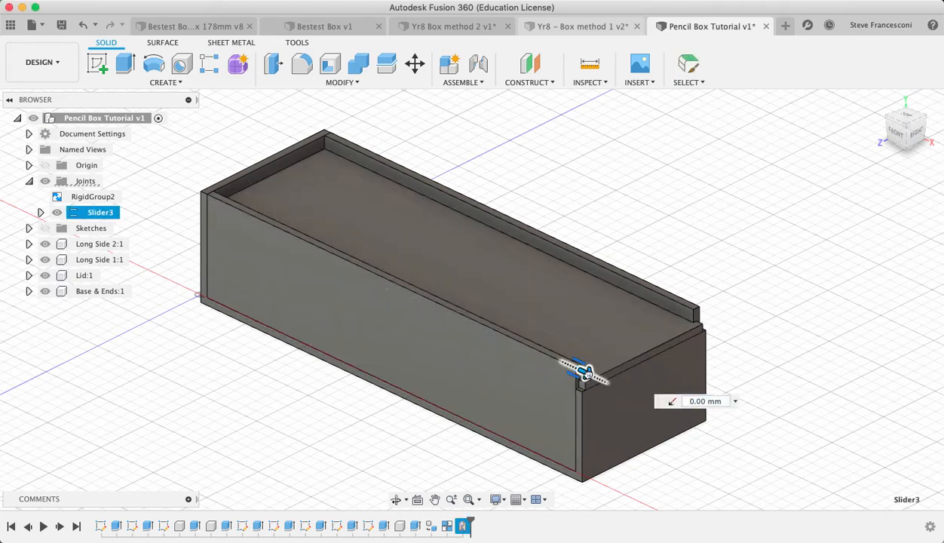
drag(588, 376, 558, 321)
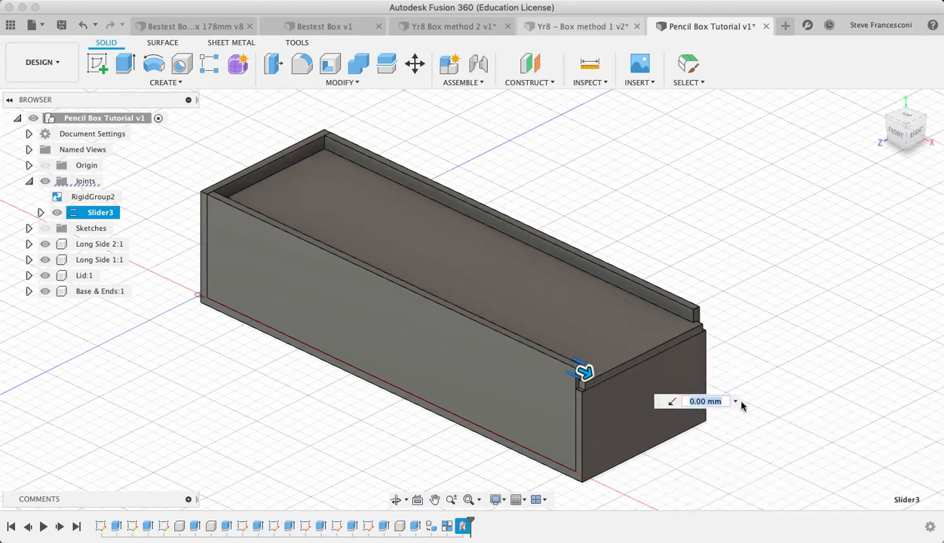
key(Return)
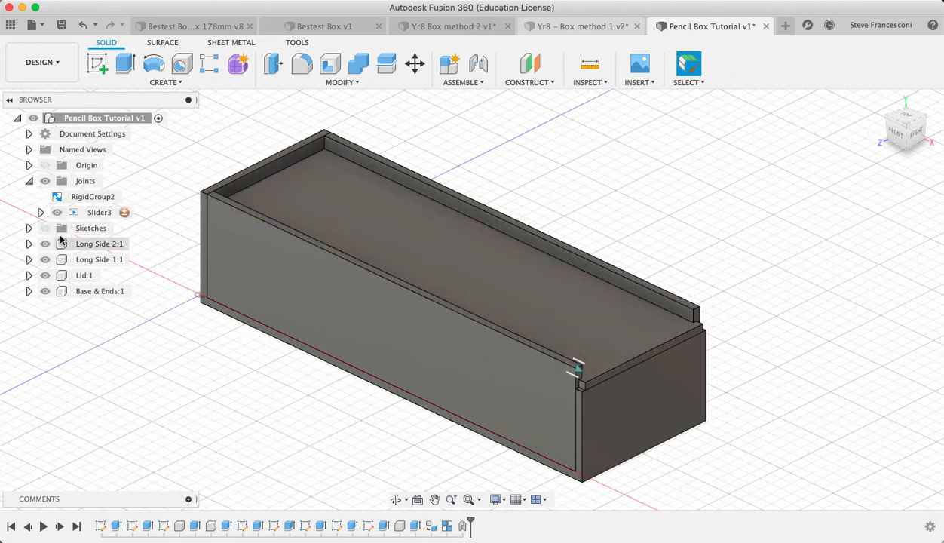
Step: Hide all the box sketches except Lid, from Tall end Slot up to Base
click(28, 229)
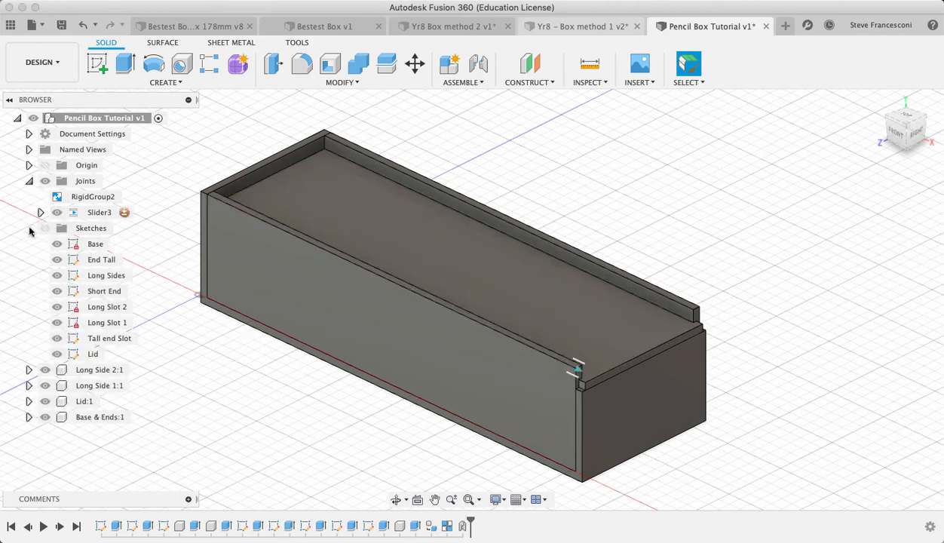
click(57, 338)
click(56, 322)
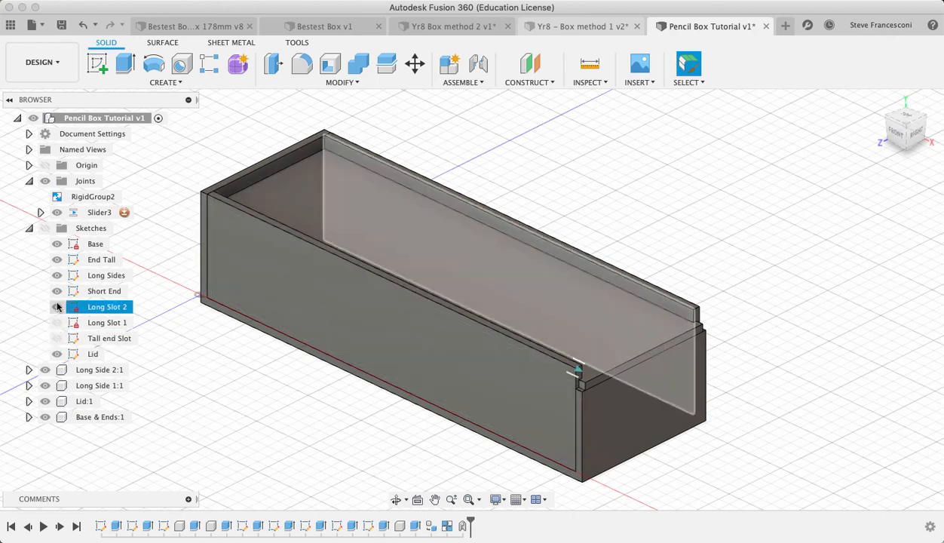
click(57, 306)
click(56, 290)
click(56, 275)
click(56, 259)
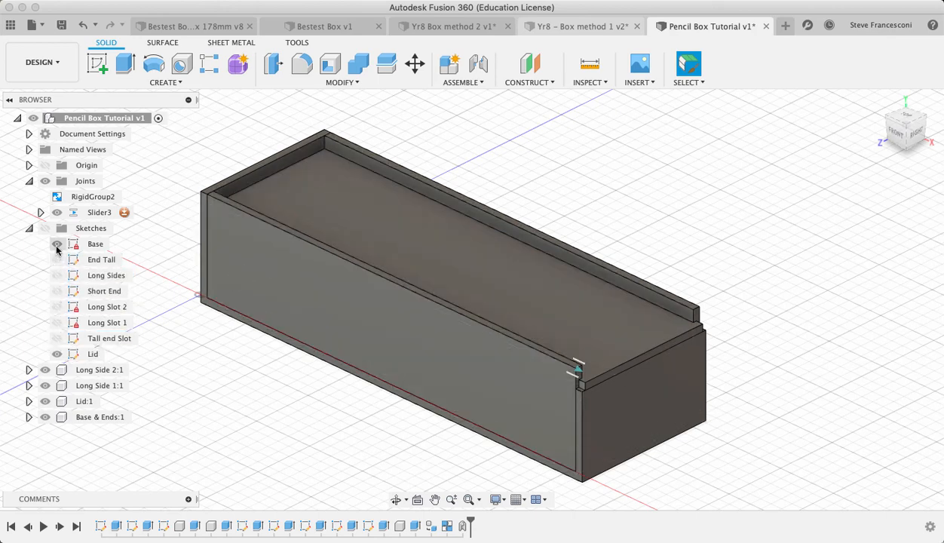
Step: Hide the Long Side 2, Long Side 1 and Base & Ends components, leaving only the lid visible with nothing selected
click(45, 369)
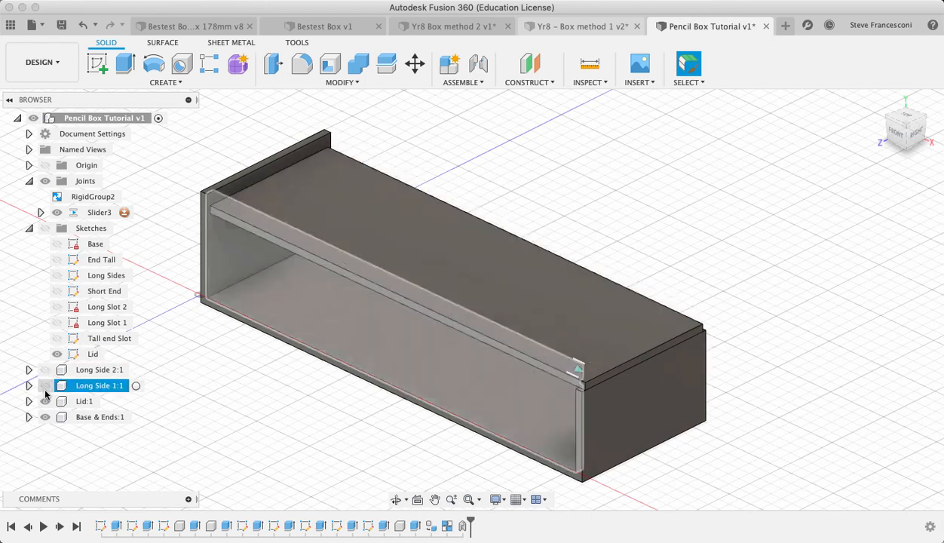
click(45, 385)
click(44, 401)
click(45, 417)
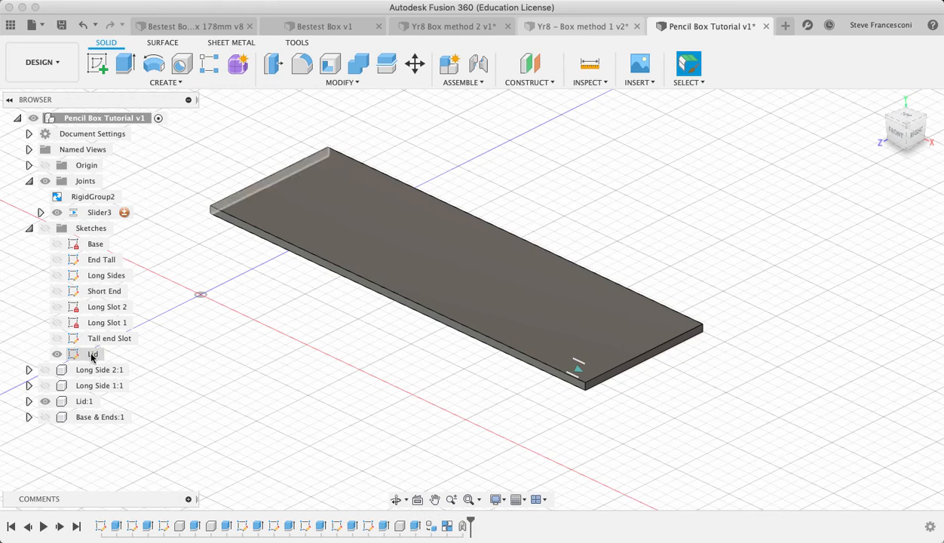
click(91, 355)
click(156, 354)
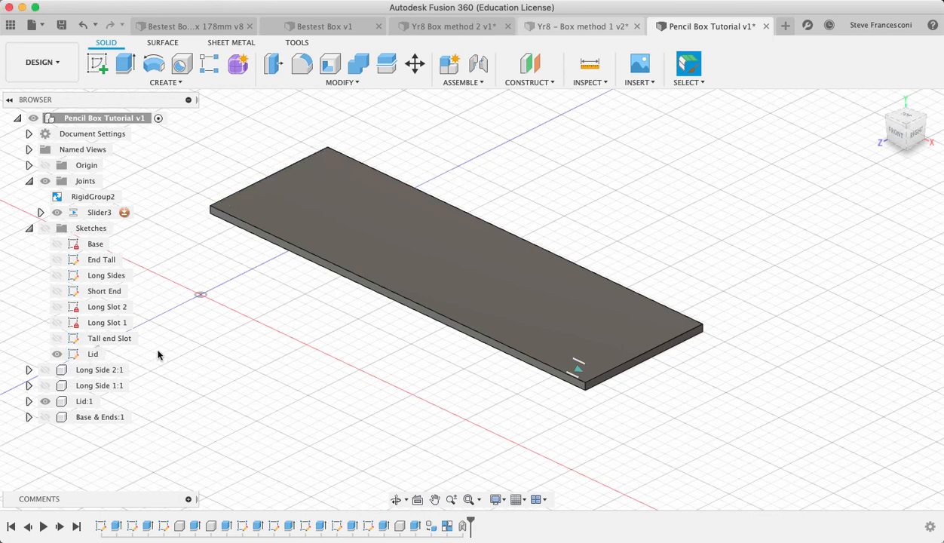
Step: Start a sketch on the lid's top face and draw a 15 mm diameter circle near its open end
click(97, 63)
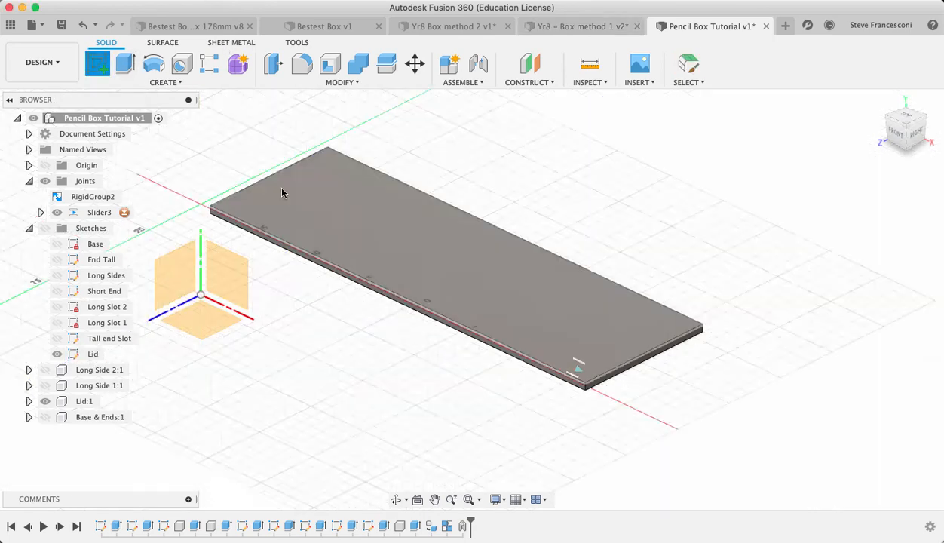
click(569, 285)
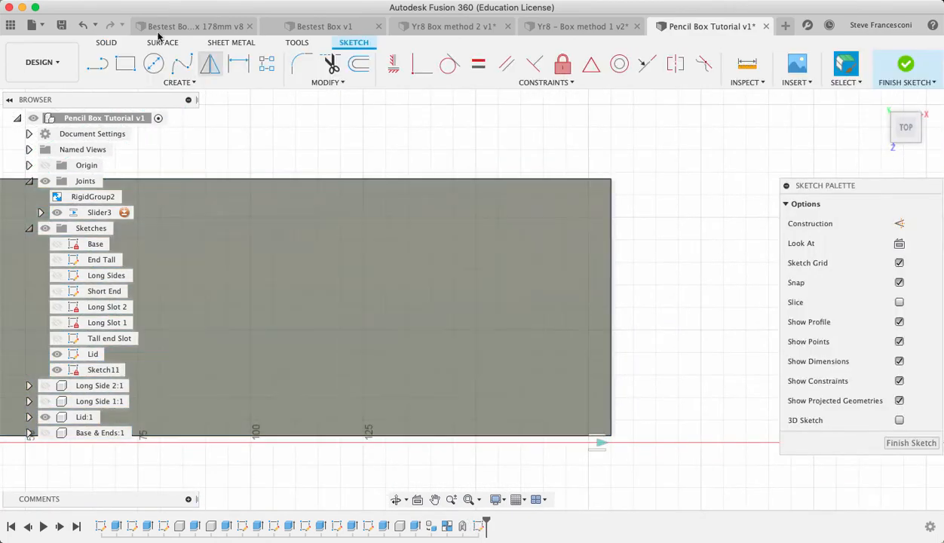
click(154, 65)
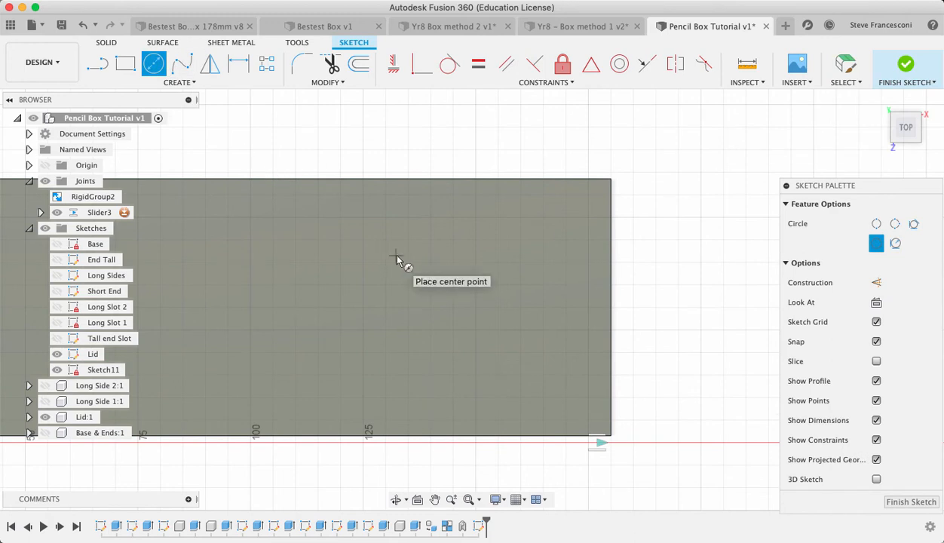
click(462, 298)
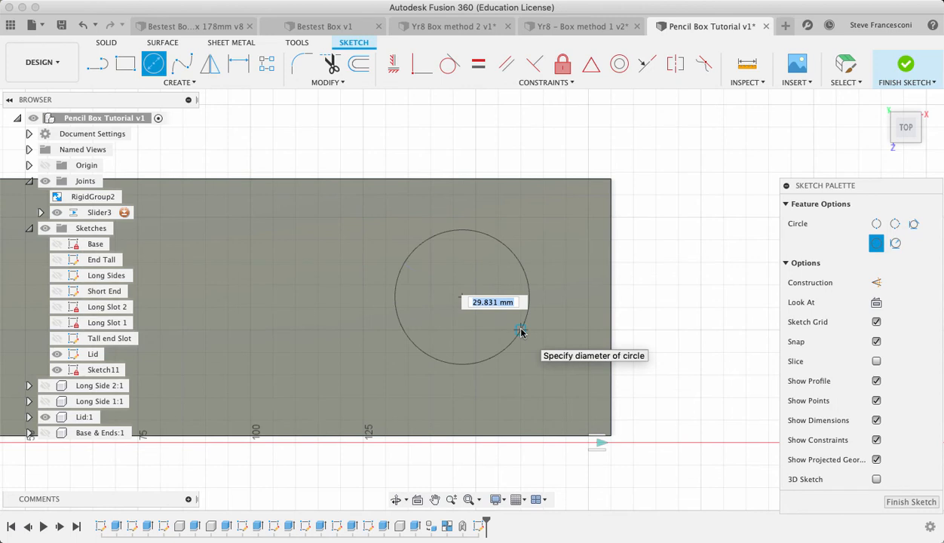
text(20)
key(Tab)
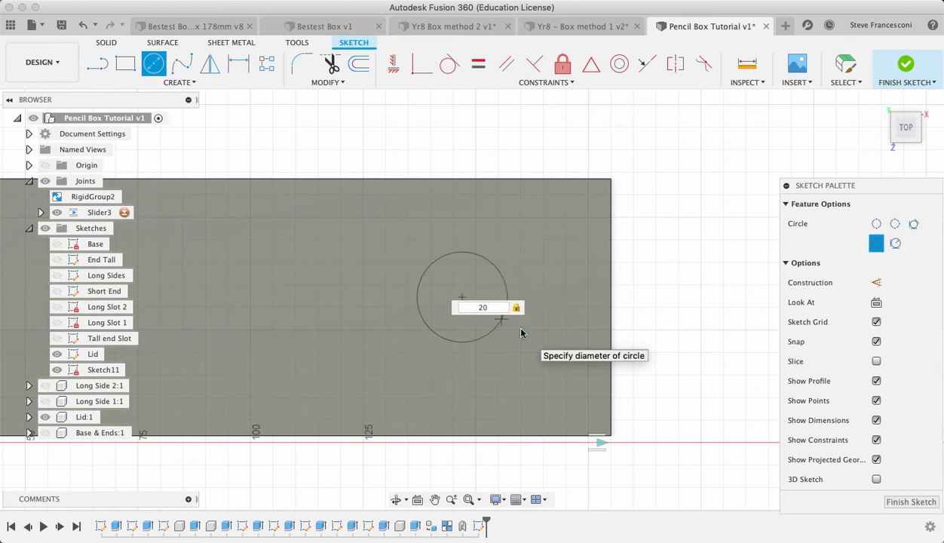
text(15)
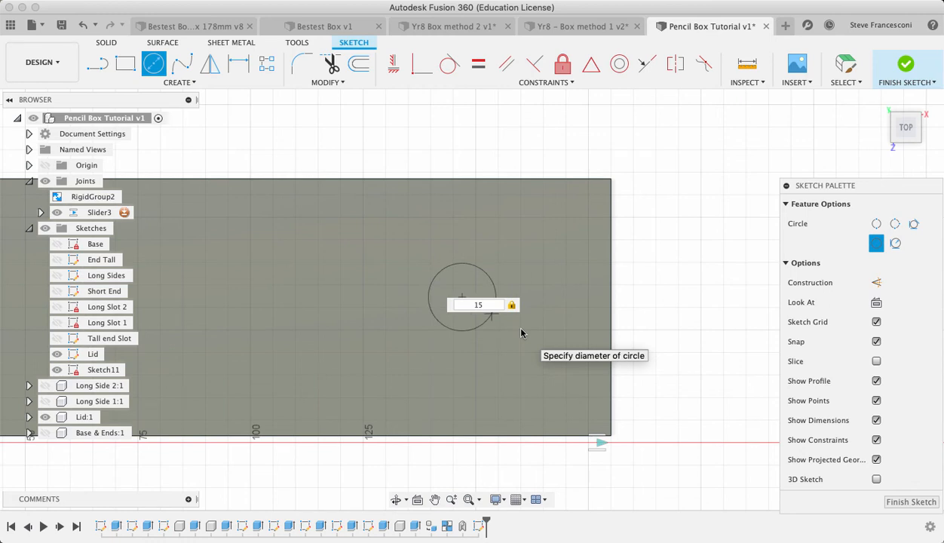
key(Return)
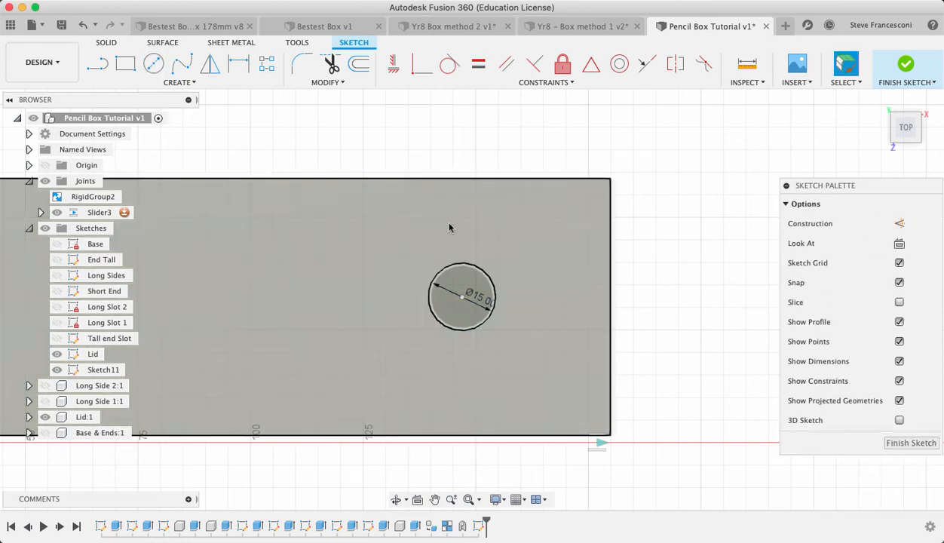
Step: Dimension the circle's centre 28.5 mm from the lid's long edge
click(238, 65)
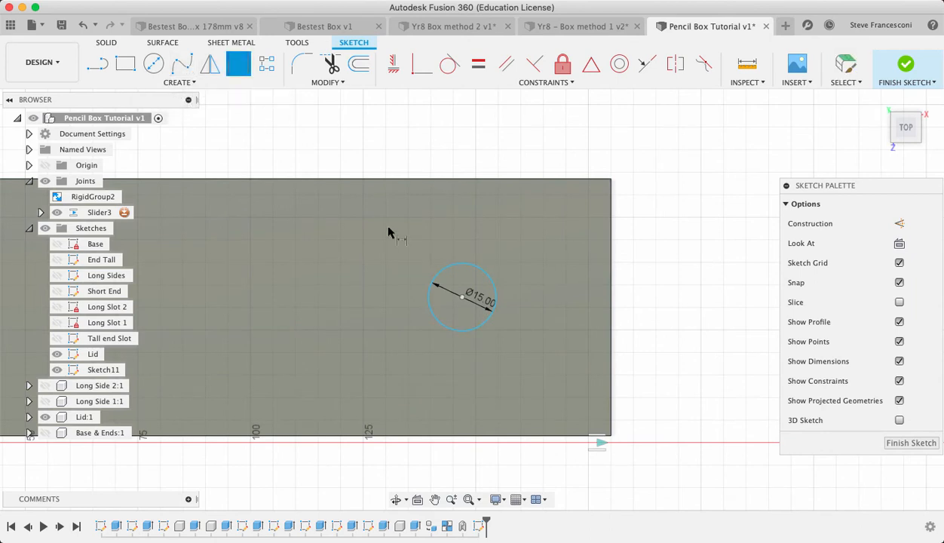
click(462, 298)
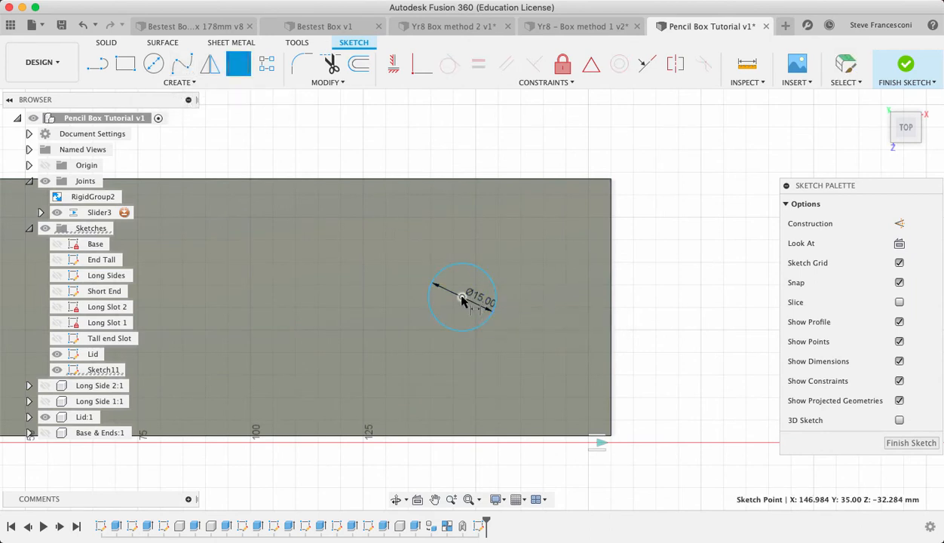
click(462, 182)
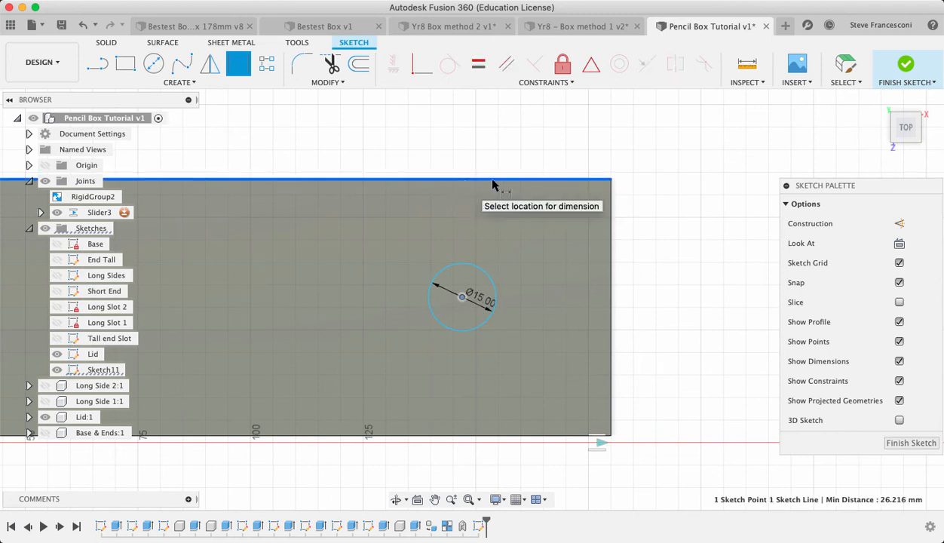
click(671, 192)
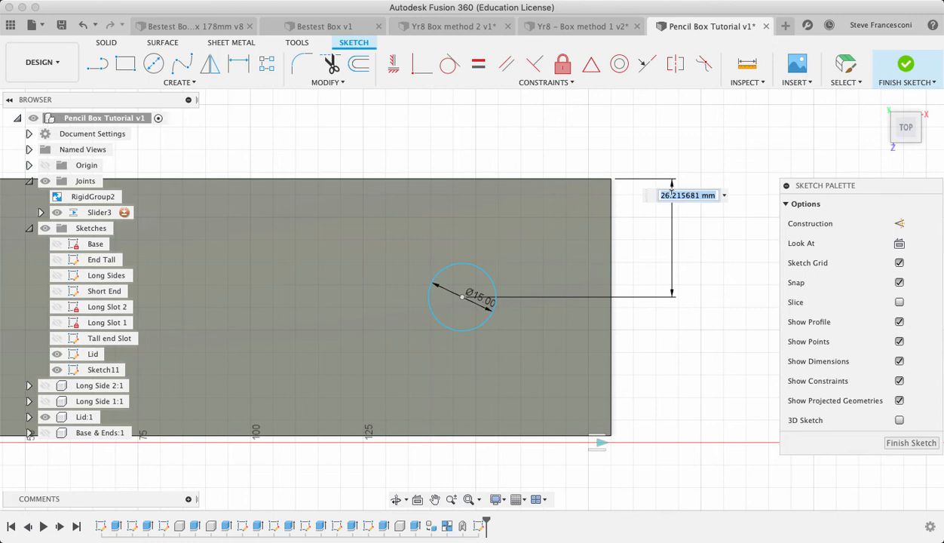
click(671, 193)
drag(698, 194, 670, 188)
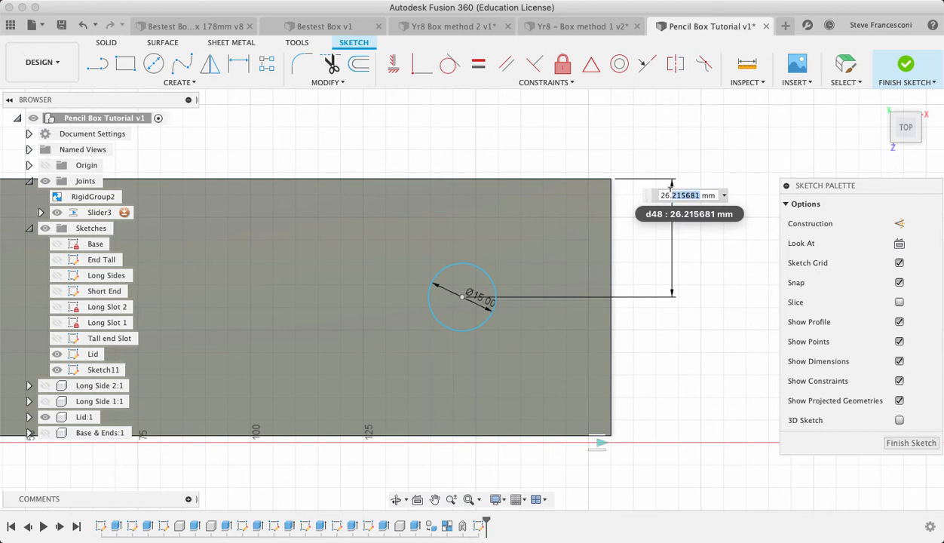
text(28.5)
key(Return)
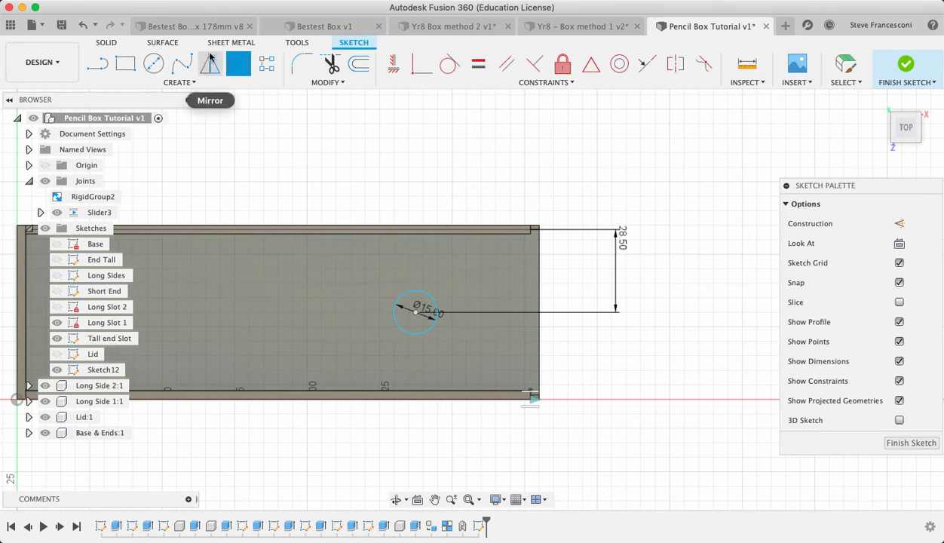
Step: Dimension the circle's centre 20 mm from the lid's open end edge and finish the sketch
click(239, 62)
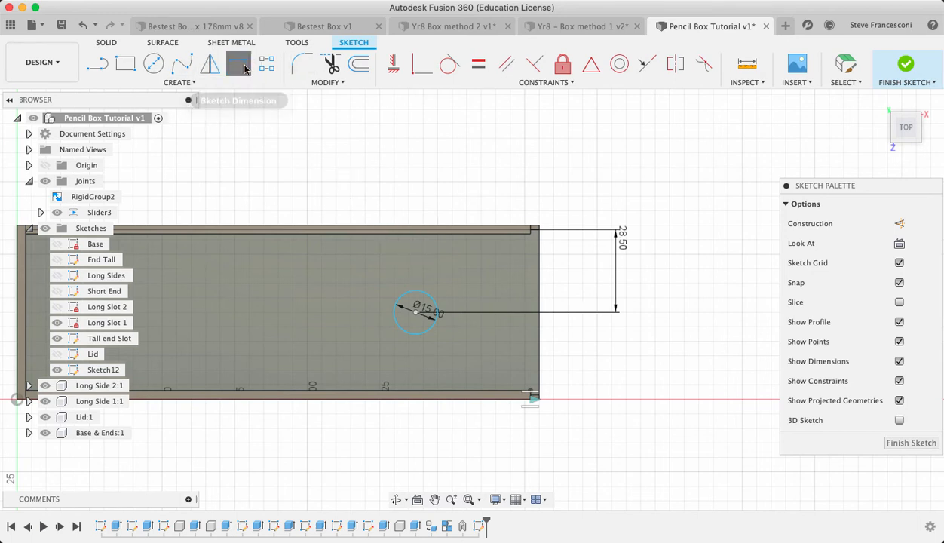
click(414, 311)
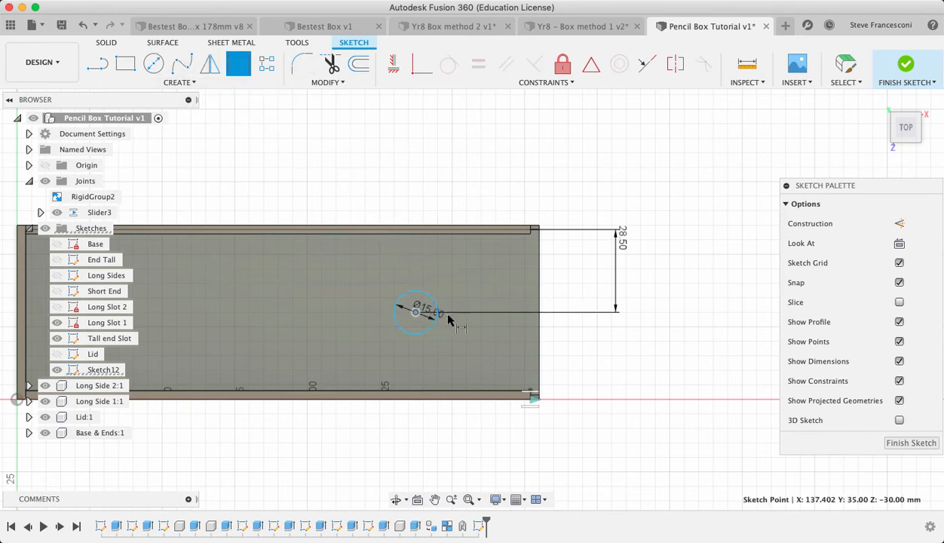
click(539, 317)
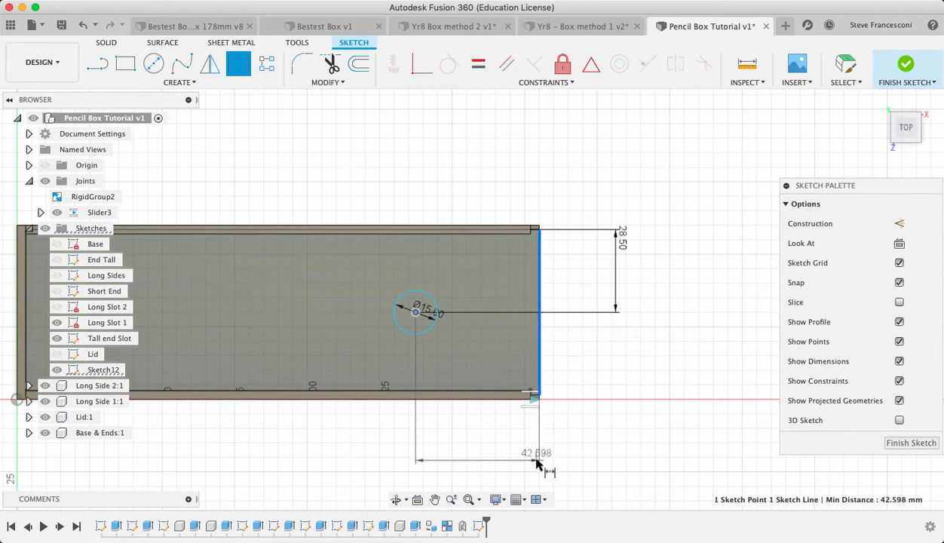
click(558, 455)
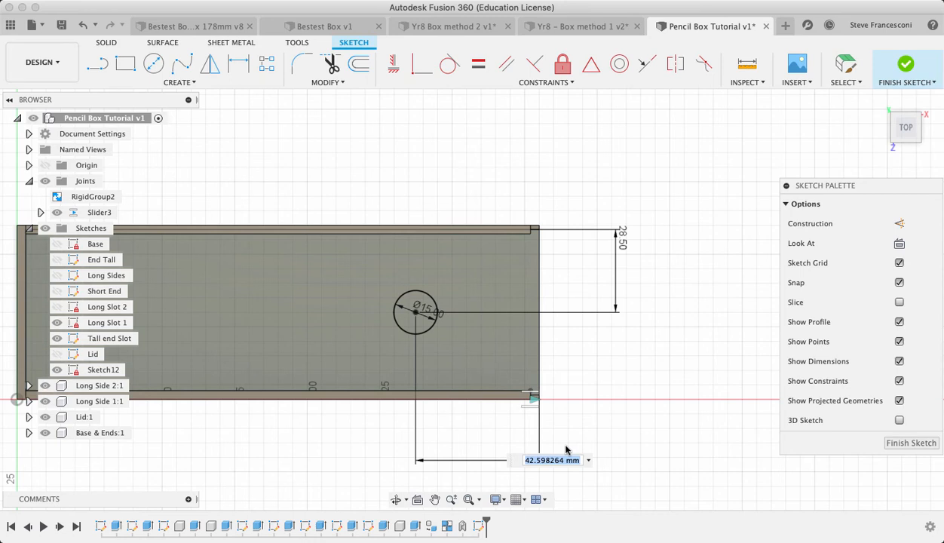
text(20)
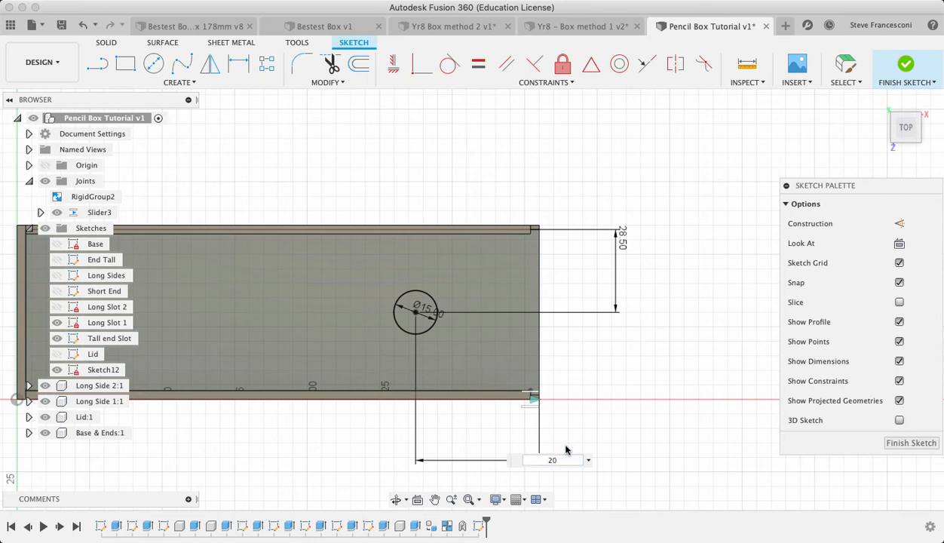
key(Return)
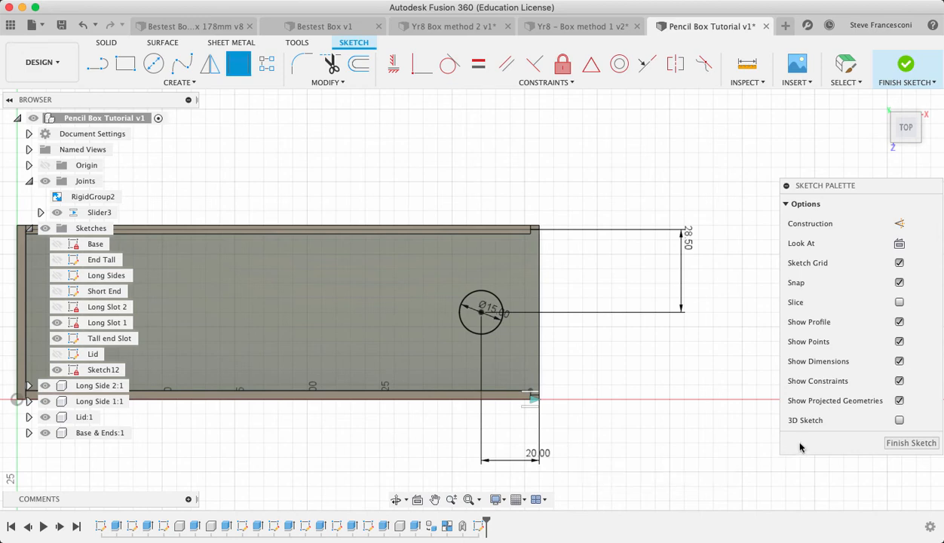
click(909, 443)
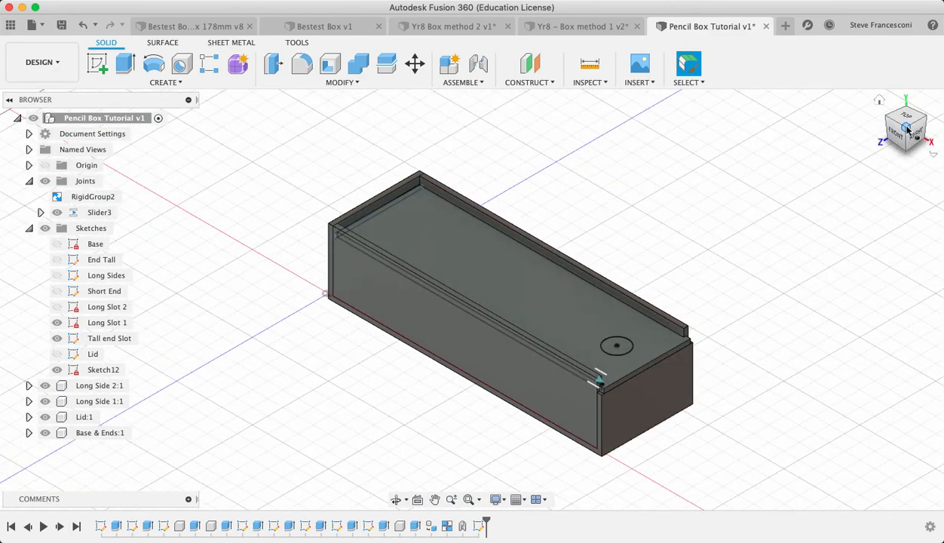
Step: Extrude the circle profile -10 mm as a cut to make the finger hole through the lid
drag(899, 133, 925, 128)
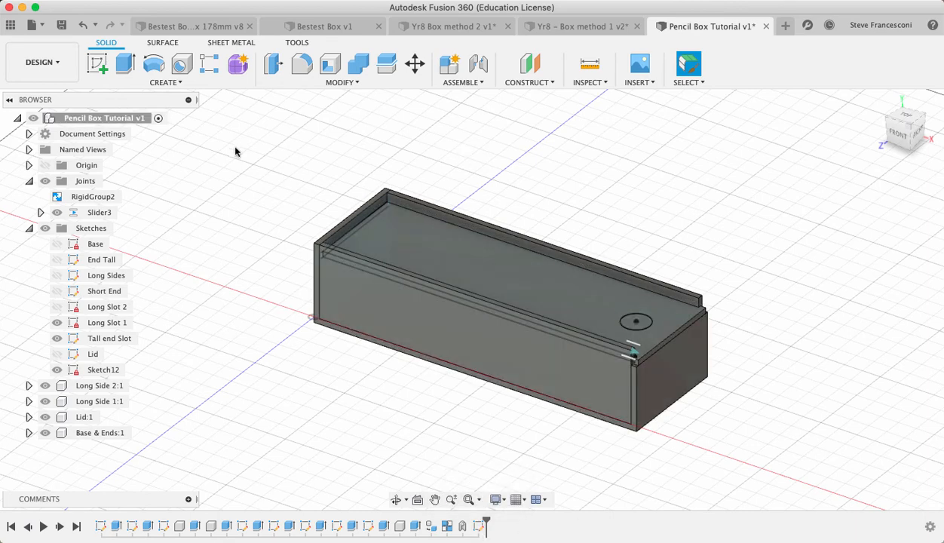
click(125, 63)
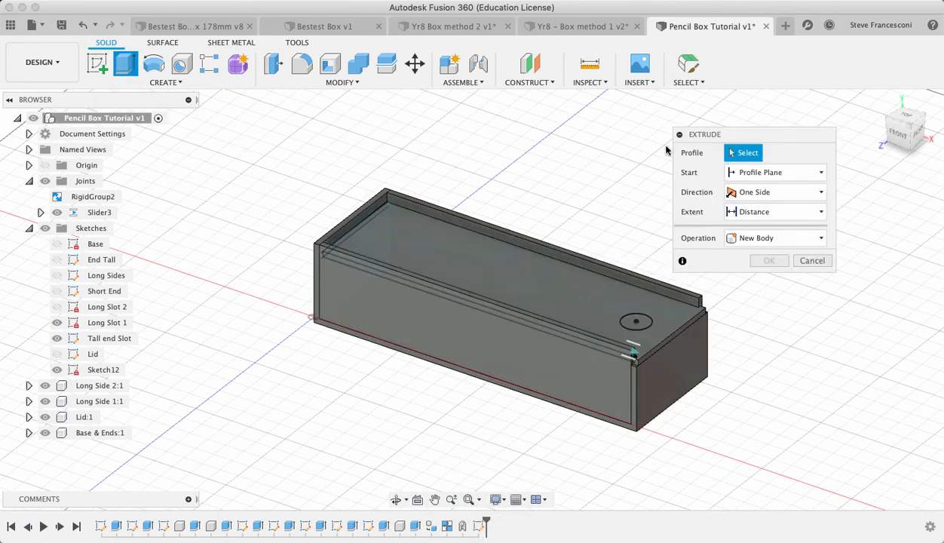
click(637, 324)
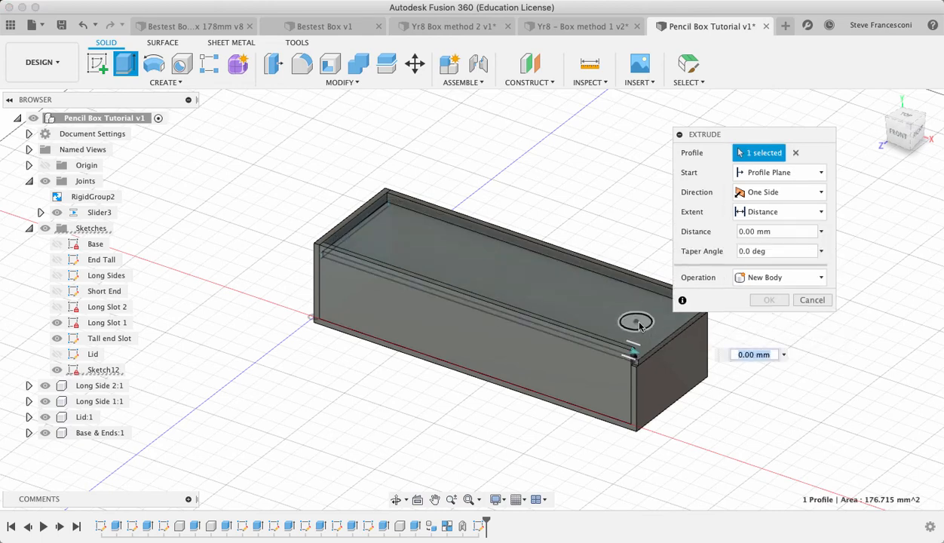
drag(639, 325, 636, 350)
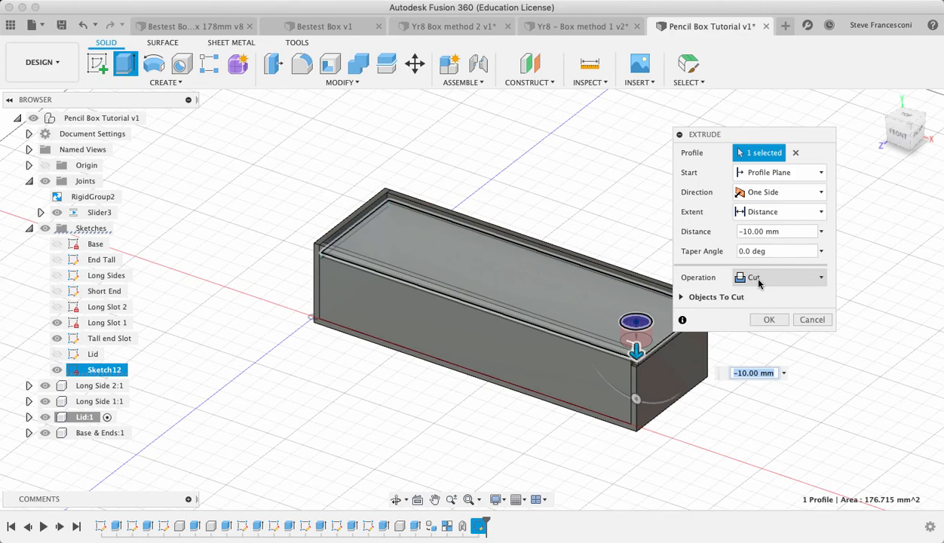
click(769, 320)
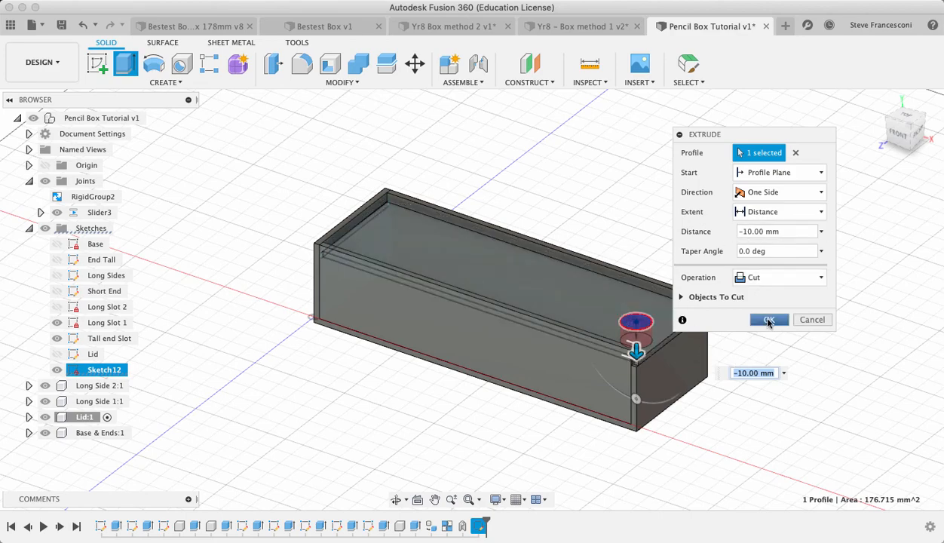
scroll(667, 345, up, 5)
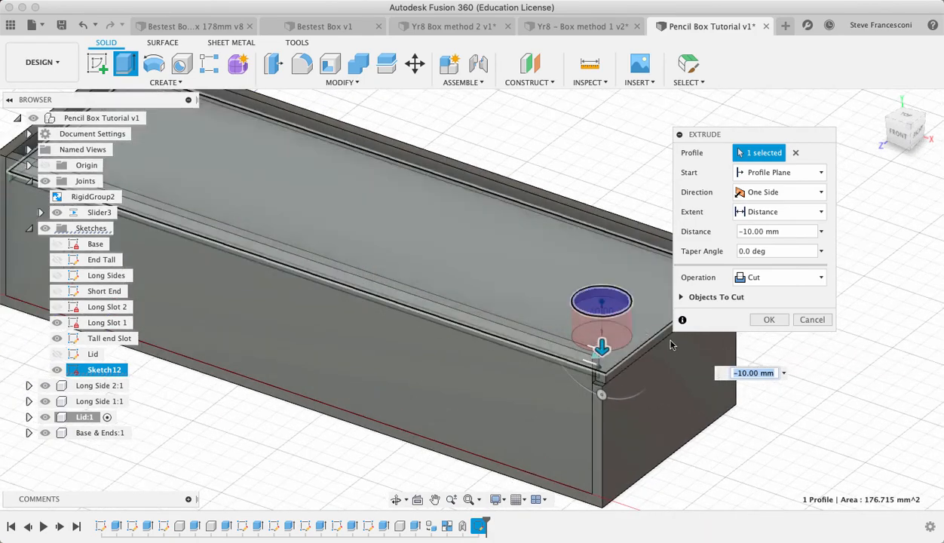
click(768, 319)
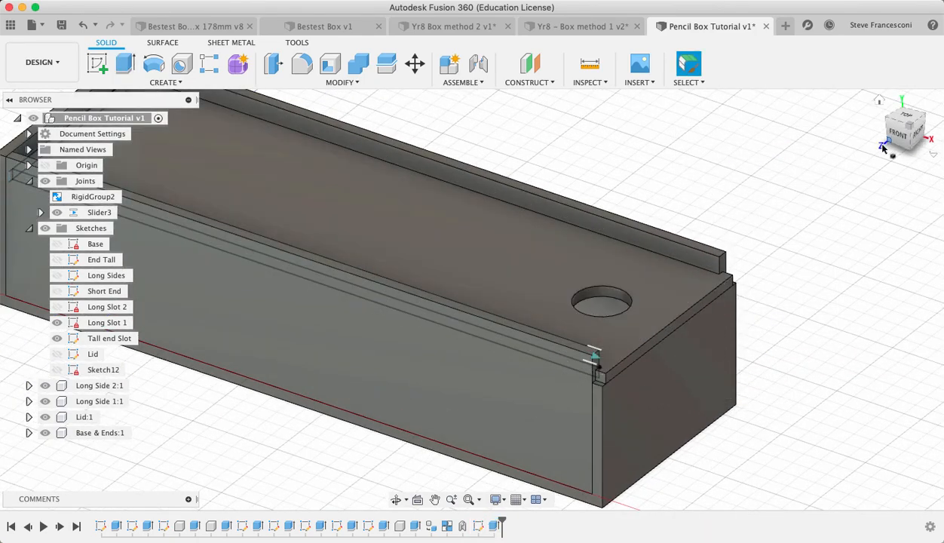
Step: Examine the finger hole in the lid up close from several angles, including its wall and the box interior beneath
shift+middle_drag(472, 296, 354, 301)
mouse_move(520, 291)
shift+middle_down()
mouse_move(490, 309)
mouse_move(531, 322)
shift+middle_up()
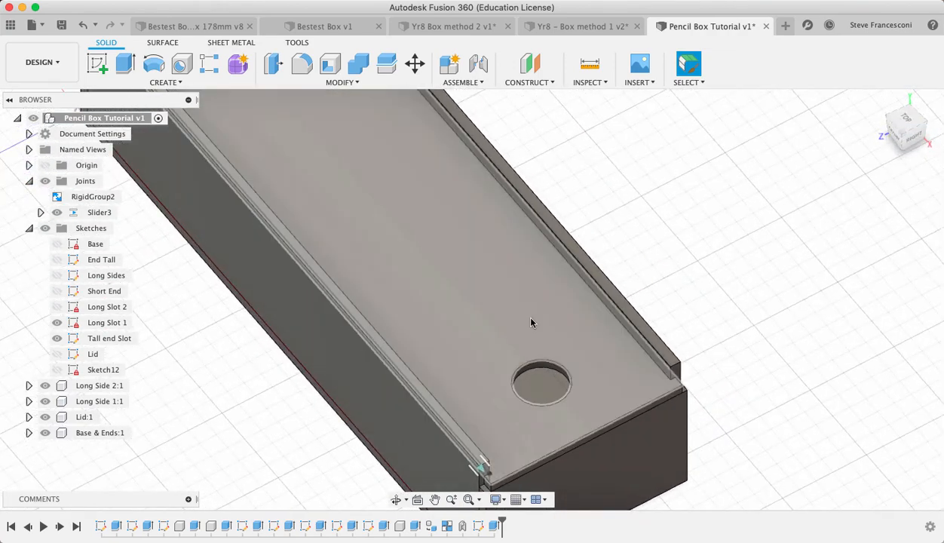
scroll(556, 377, up, 10)
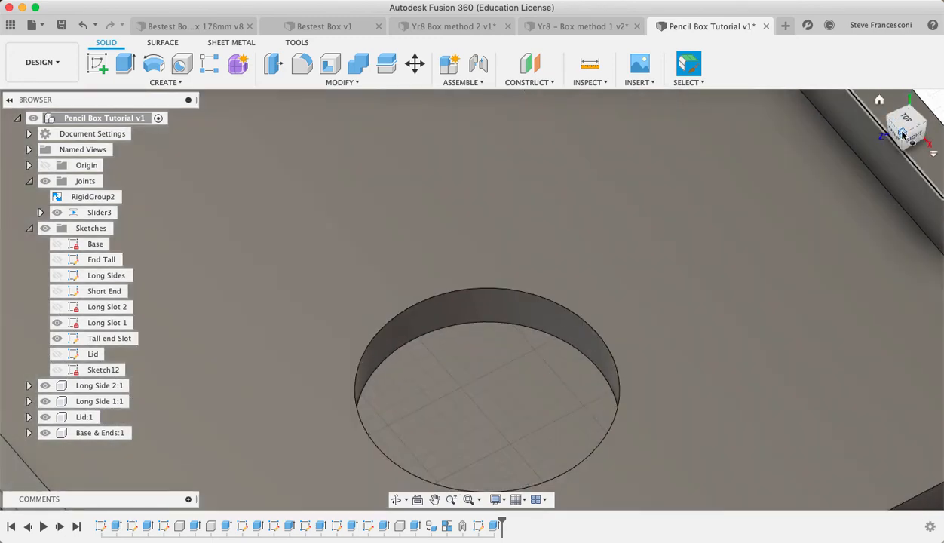
mouse_move(901, 133)
mouse_down()
mouse_move(915, 121)
mouse_move(874, 113)
mouse_move(891, 129)
mouse_move(909, 122)
mouse_up()
scroll(790, 203, up, 3)
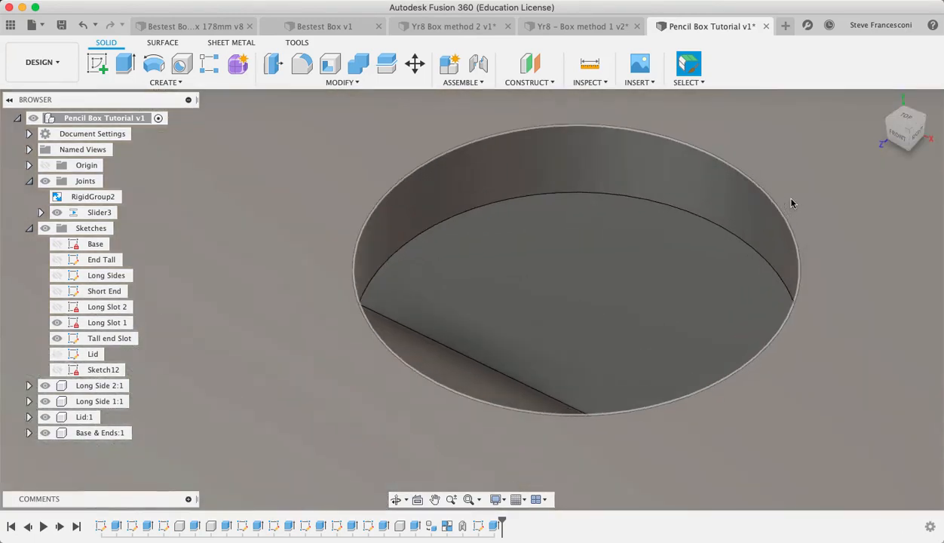
scroll(791, 203, down, 5)
scroll(791, 203, down, 6)
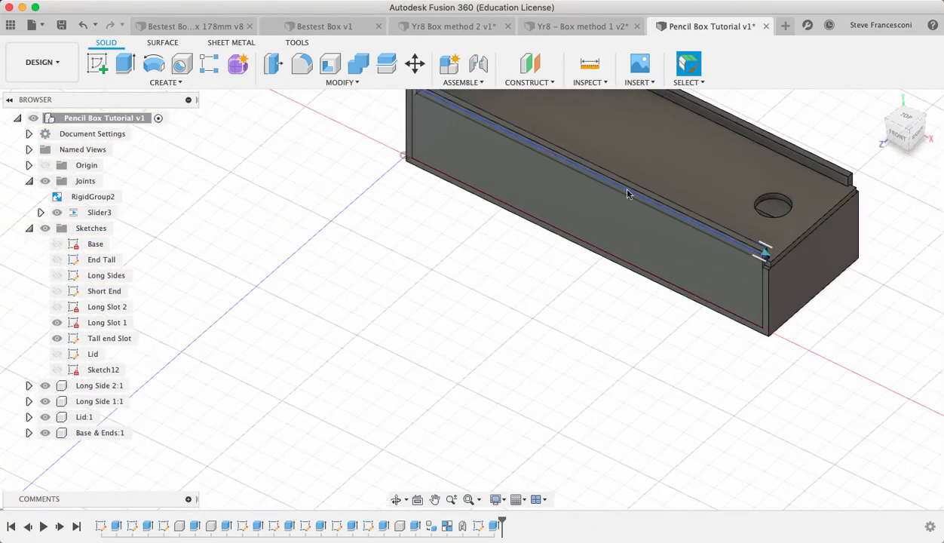
middle_drag(610, 182, 503, 302)
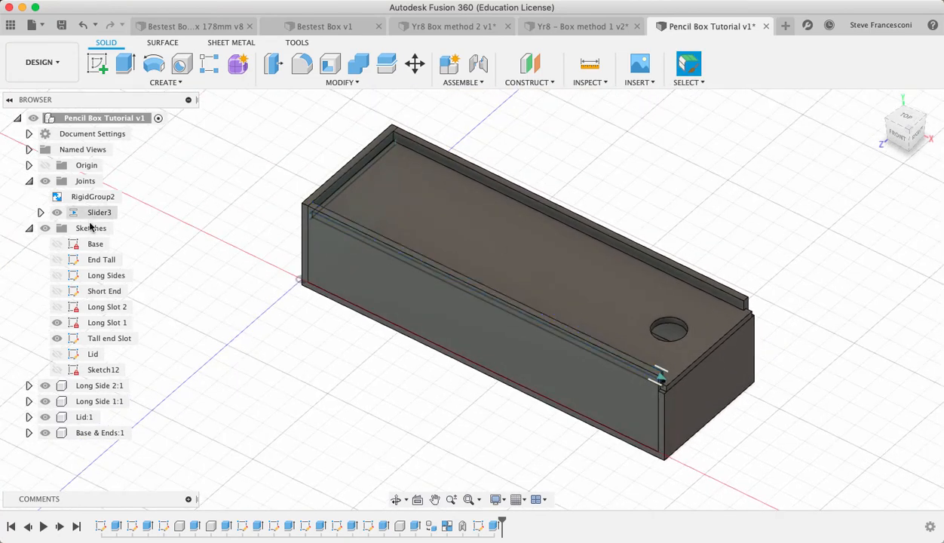
Step: Drive the lid's slider joint to 60 mm so the lid slides partly open
click(659, 377)
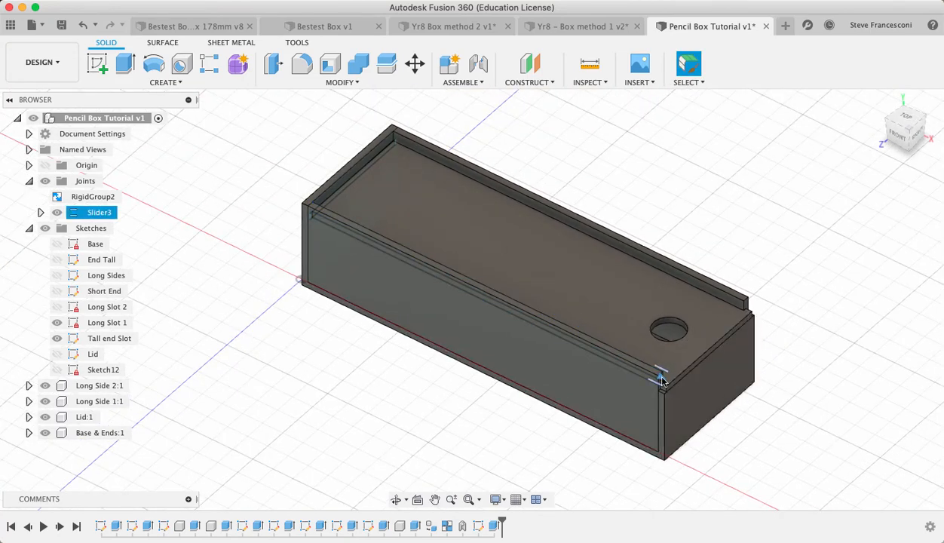
click(660, 380)
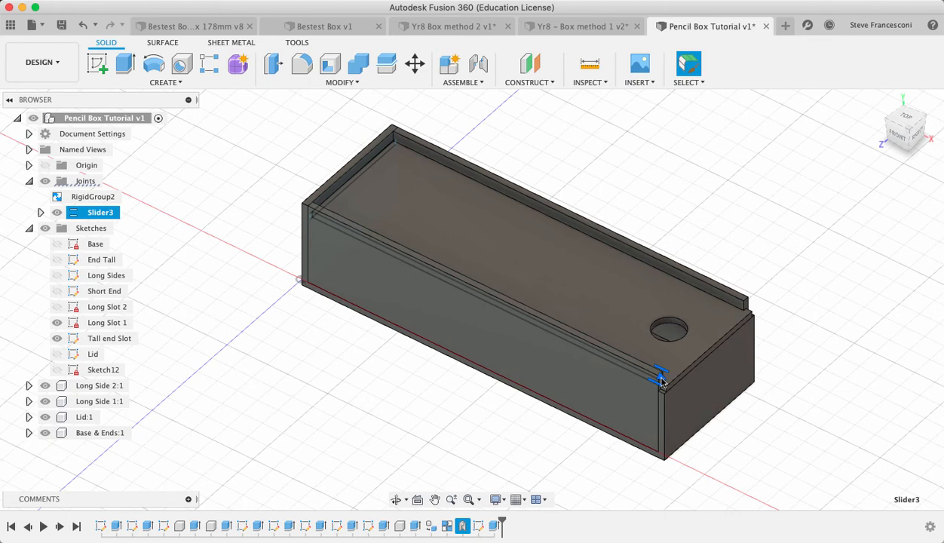
double_click(661, 378)
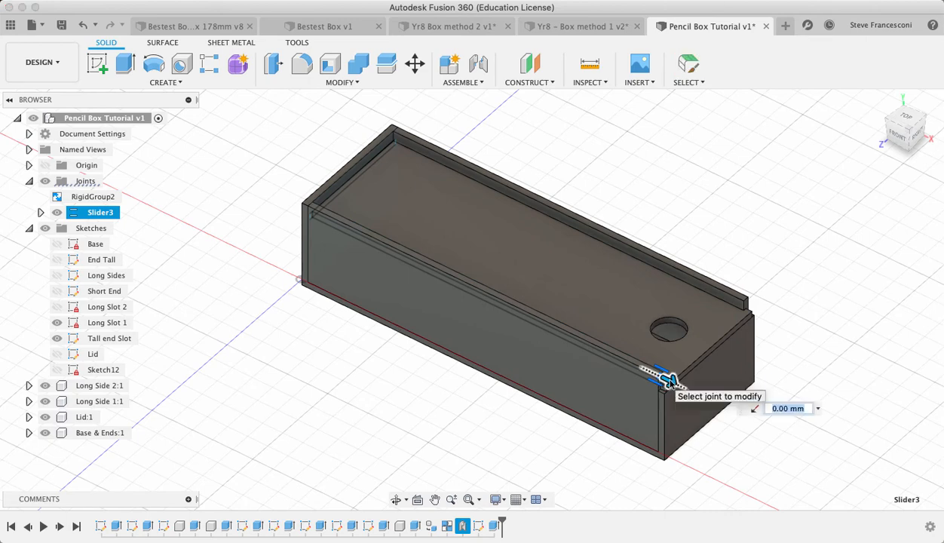
drag(670, 379, 802, 437)
scroll(784, 463, up, 5)
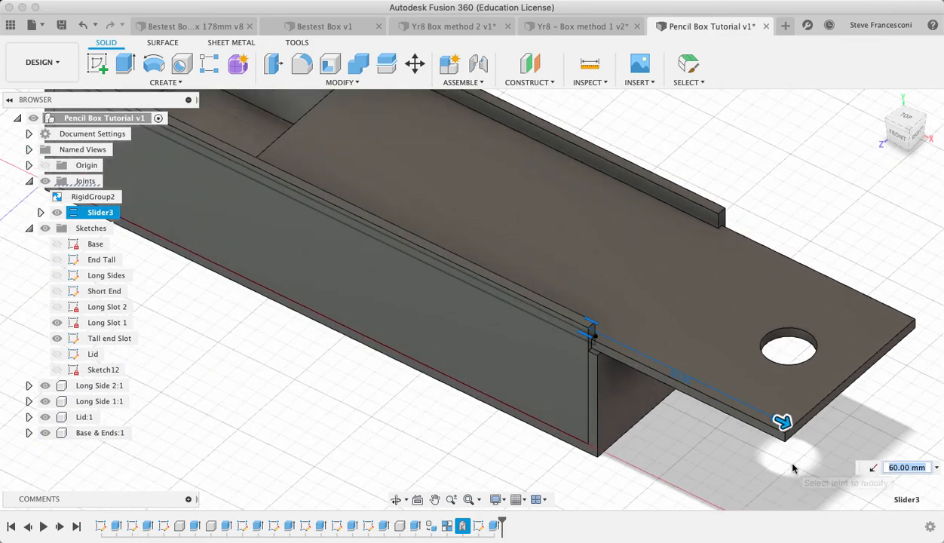
scroll(793, 469, down, 6)
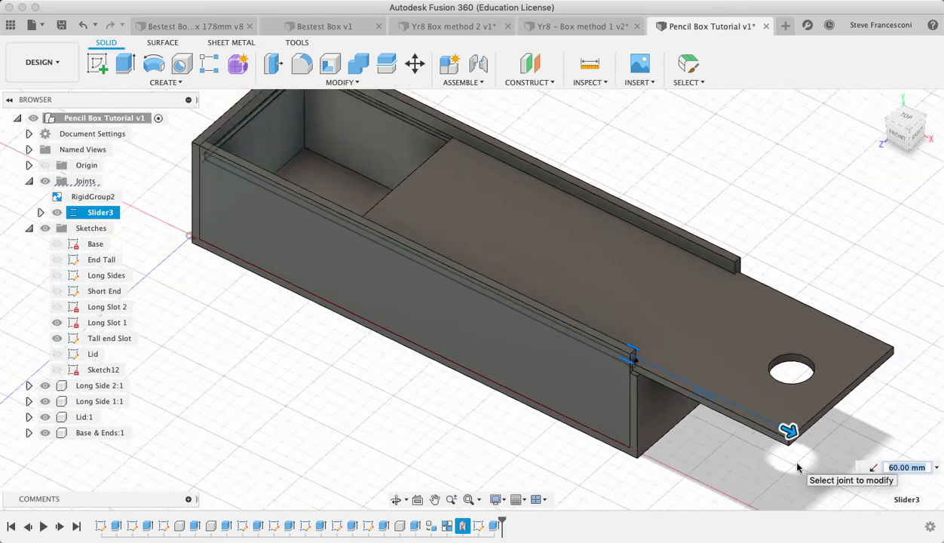
middle_drag(663, 378, 551, 321)
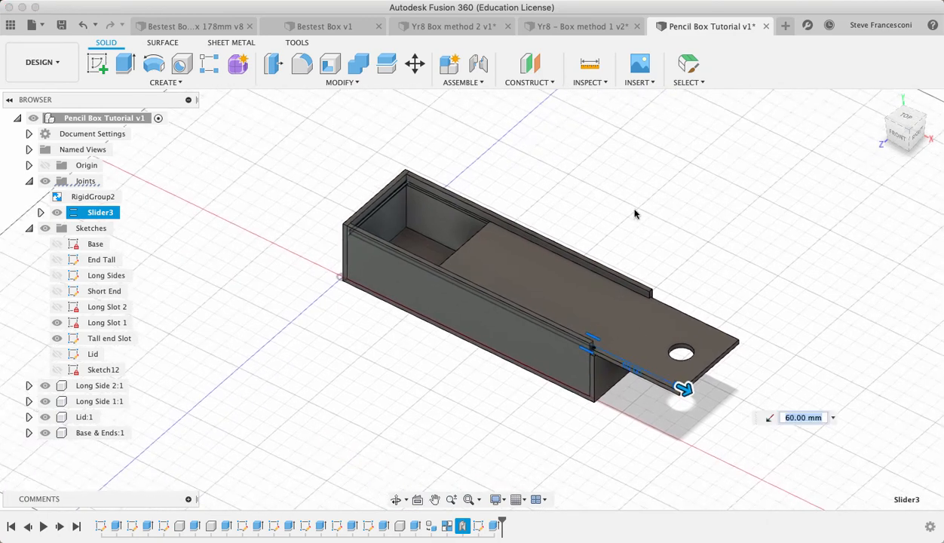
Step: Save the design as a new version with the description User Saved
click(62, 24)
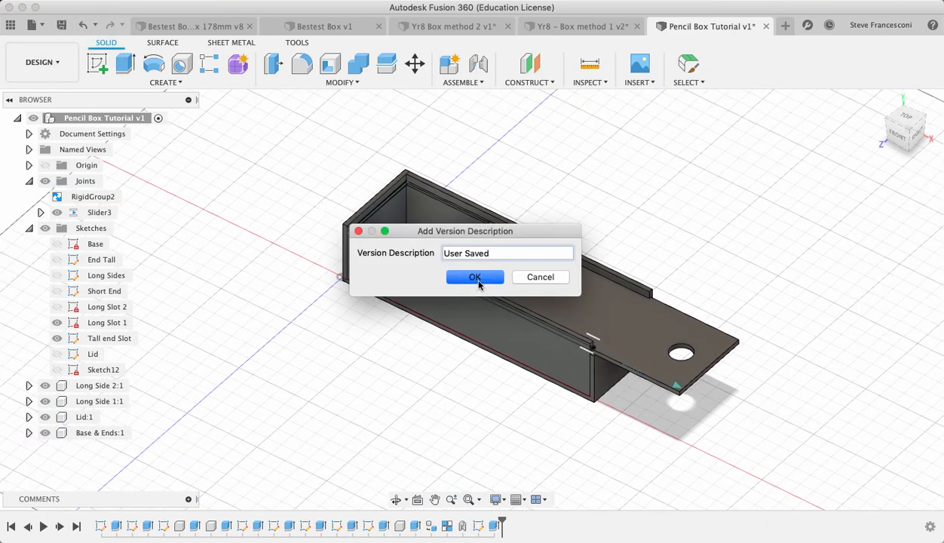
click(474, 276)
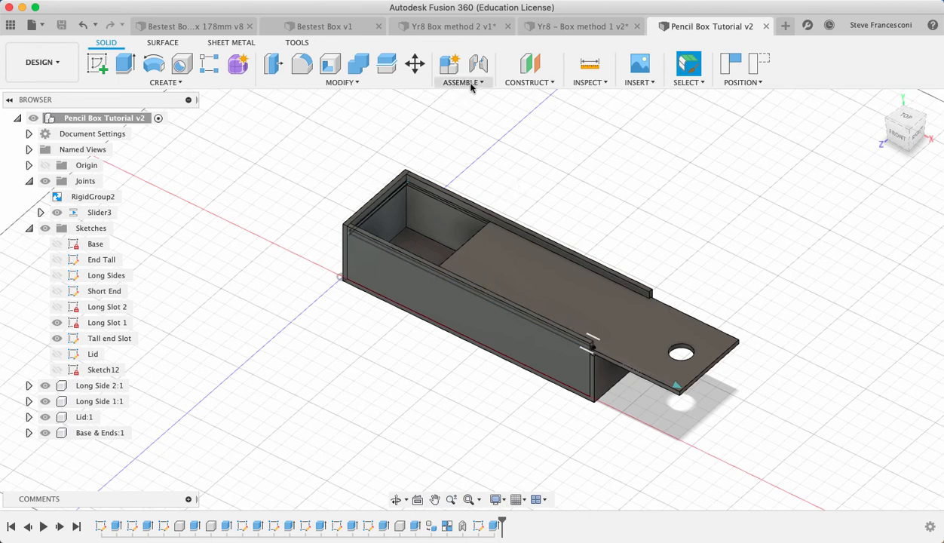
click(359, 82)
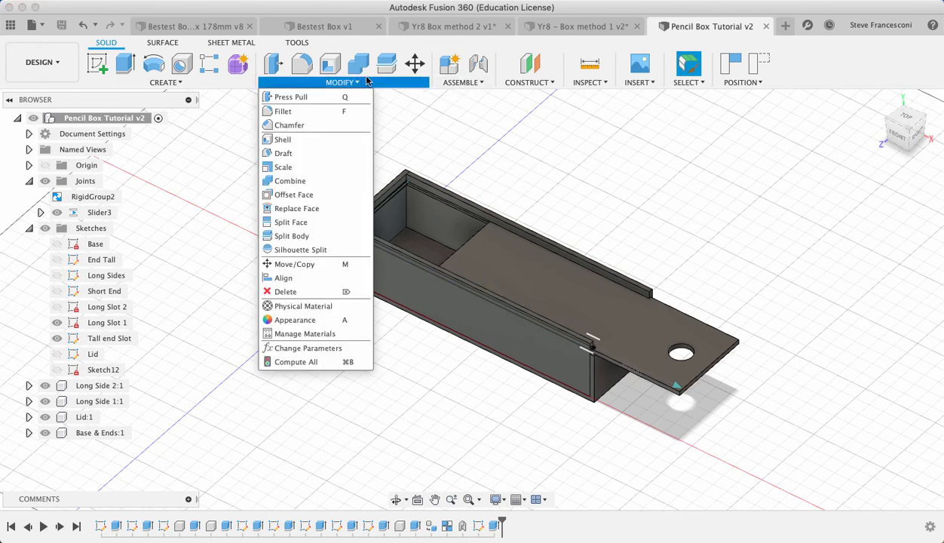
click(309, 307)
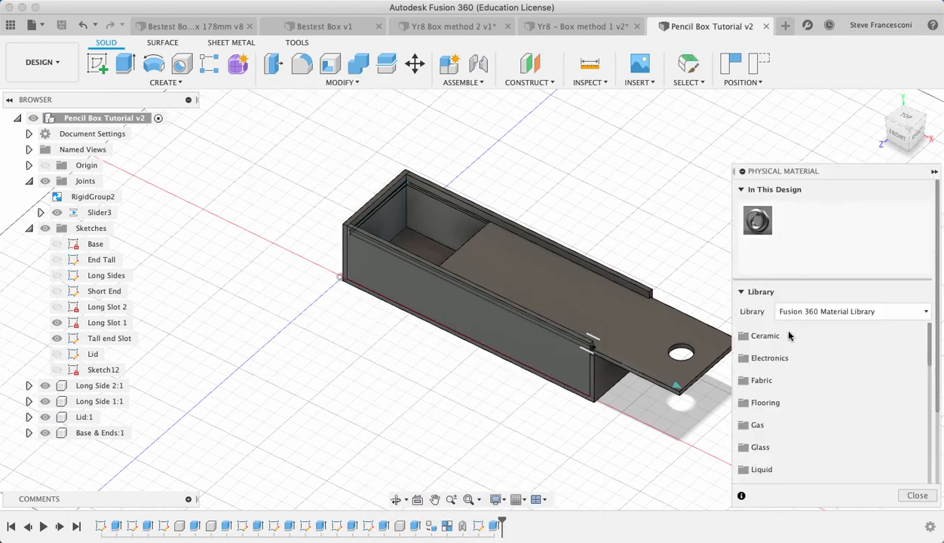
scroll(758, 418, down, 5)
scroll(765, 418, up, 3)
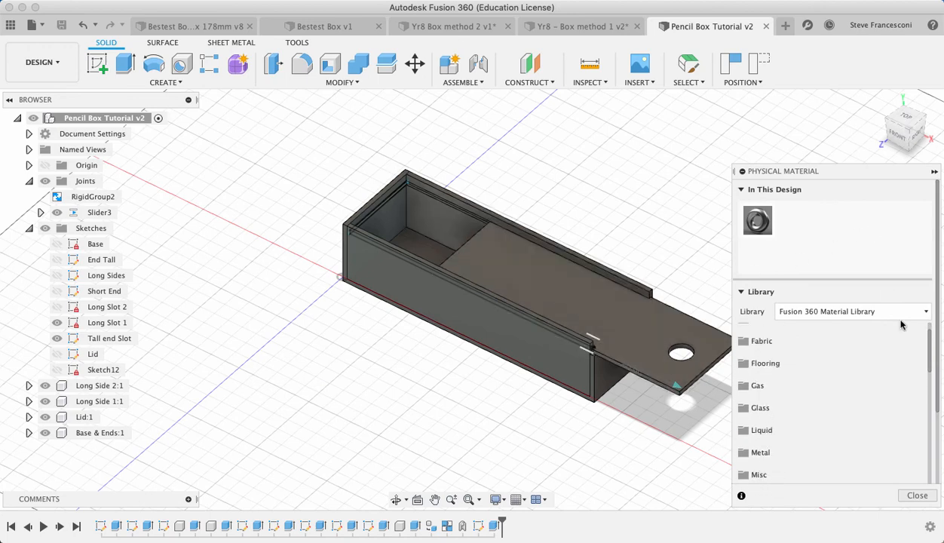
click(909, 497)
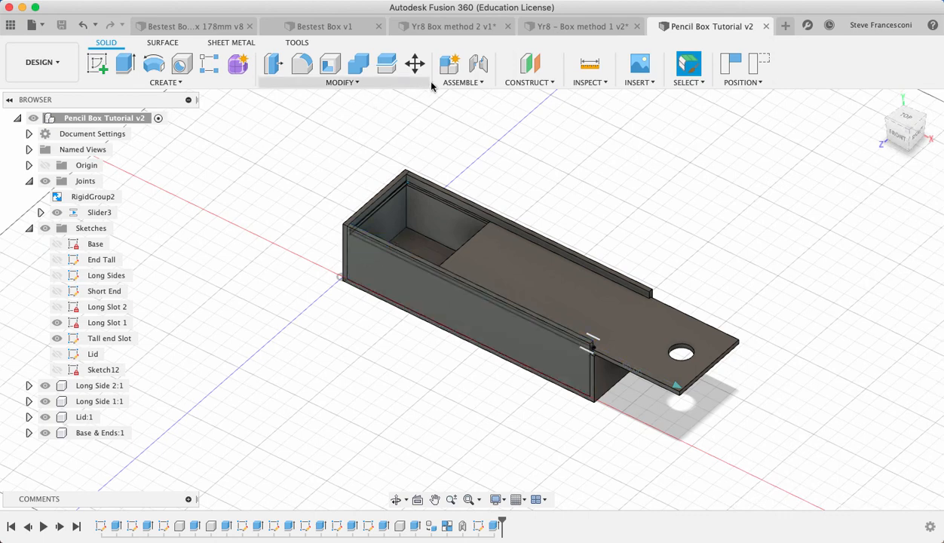
Step: Search the appearance library for "3d" finishes and download the 3D Cherry - Glossy appearance
click(361, 83)
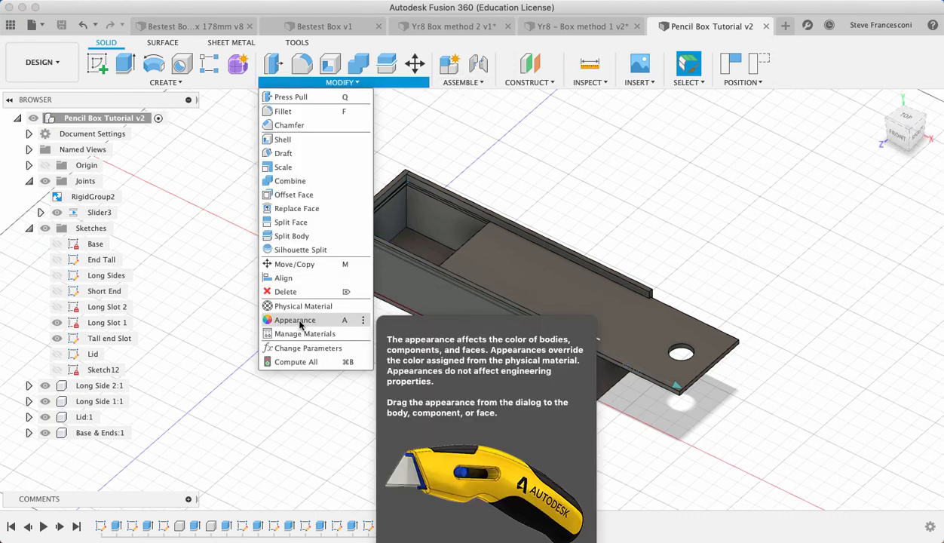
click(299, 321)
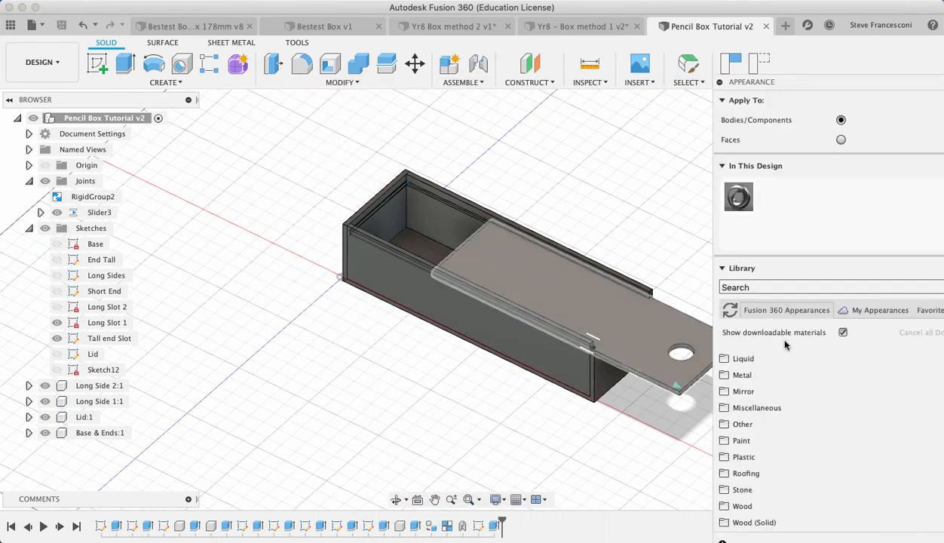
click(752, 285)
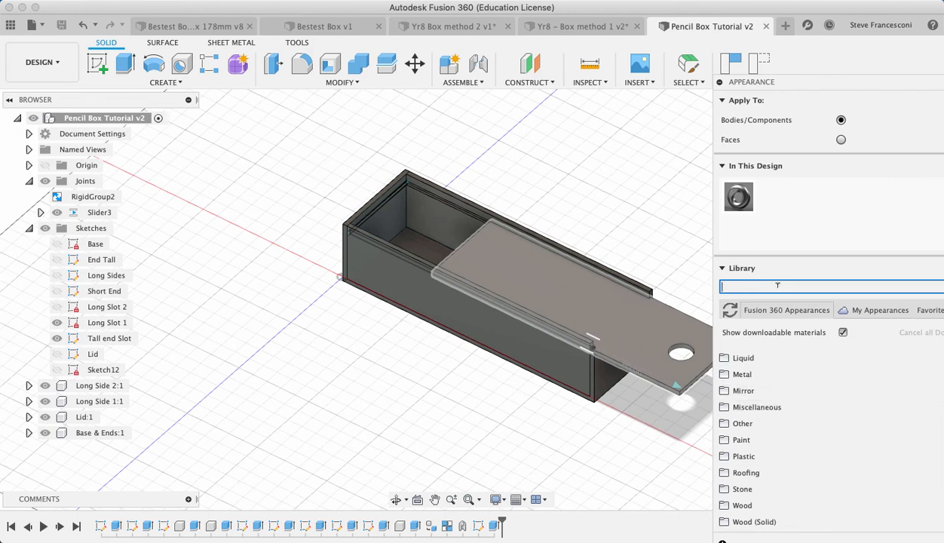
text(3d)
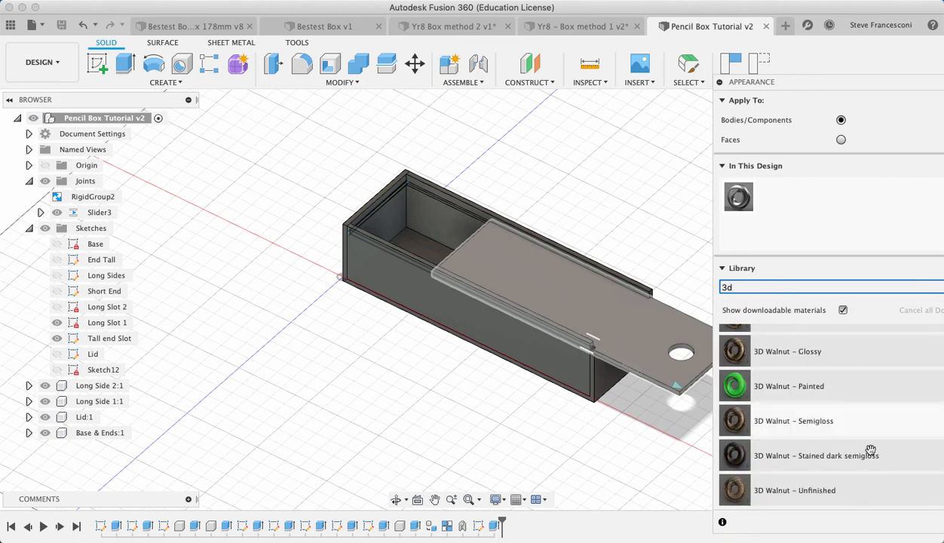
scroll(836, 439, up, 5)
scroll(804, 435, up, 3)
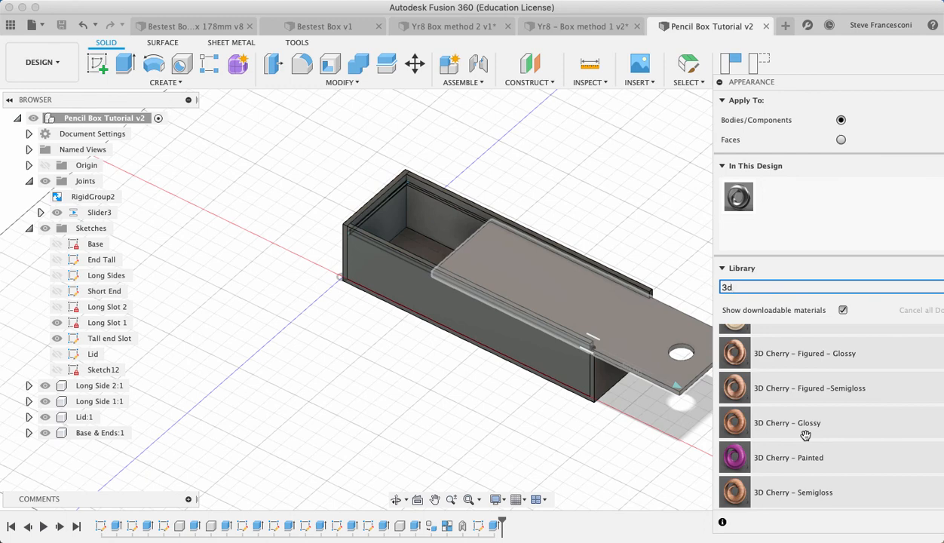
scroll(804, 435, up, 5)
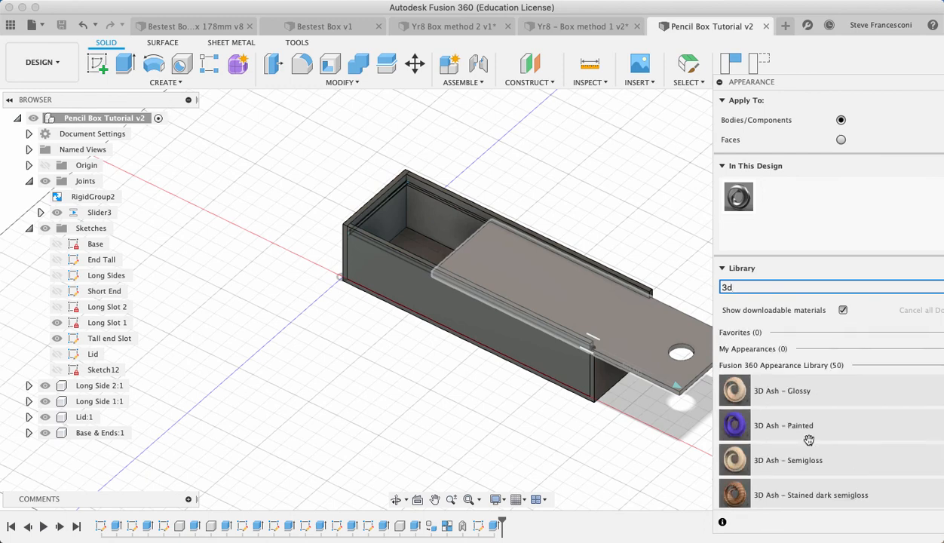
scroll(806, 437, down, 5)
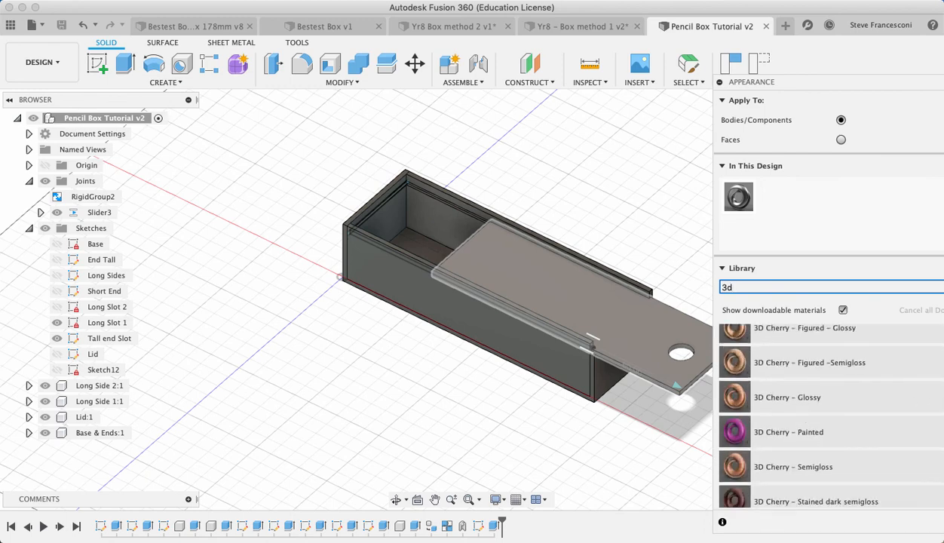
scroll(751, 443, down, 3)
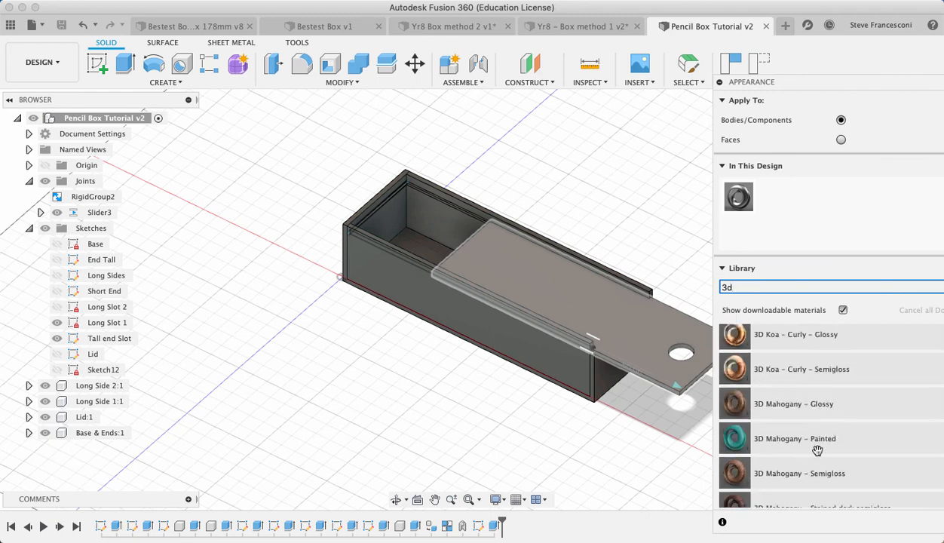
scroll(817, 450, up, 3)
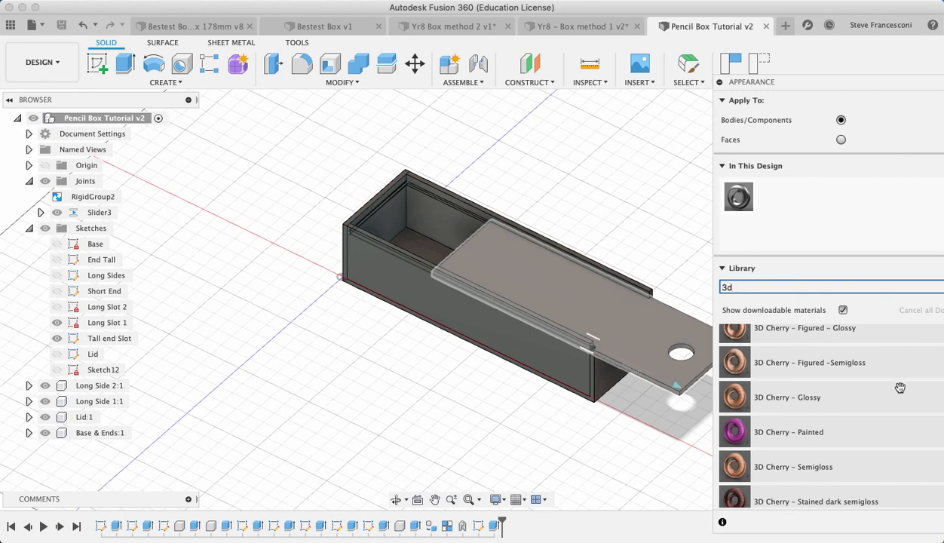
click(941, 397)
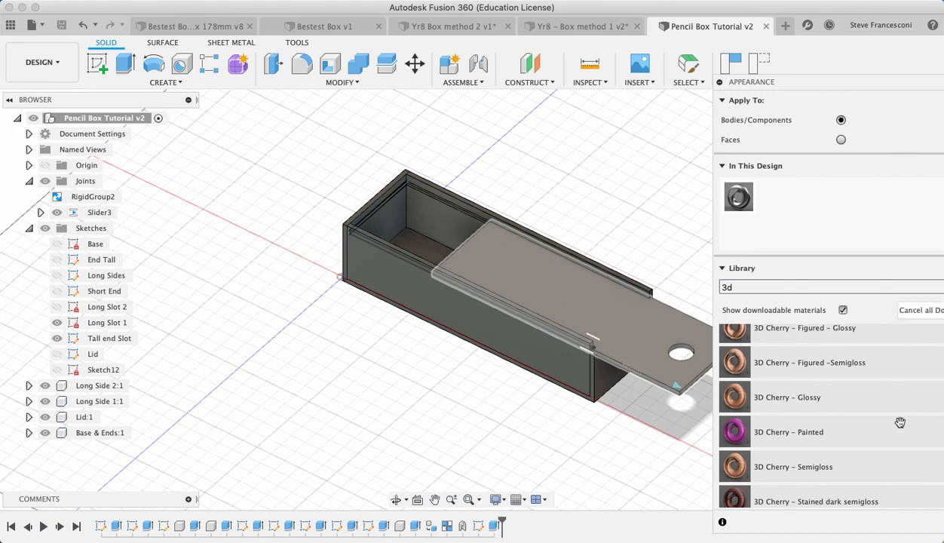
Step: Apply the 3D Walnut - Semigloss appearance to the sliding lid
scroll(899, 423, down, 5)
scroll(895, 421, down, 10)
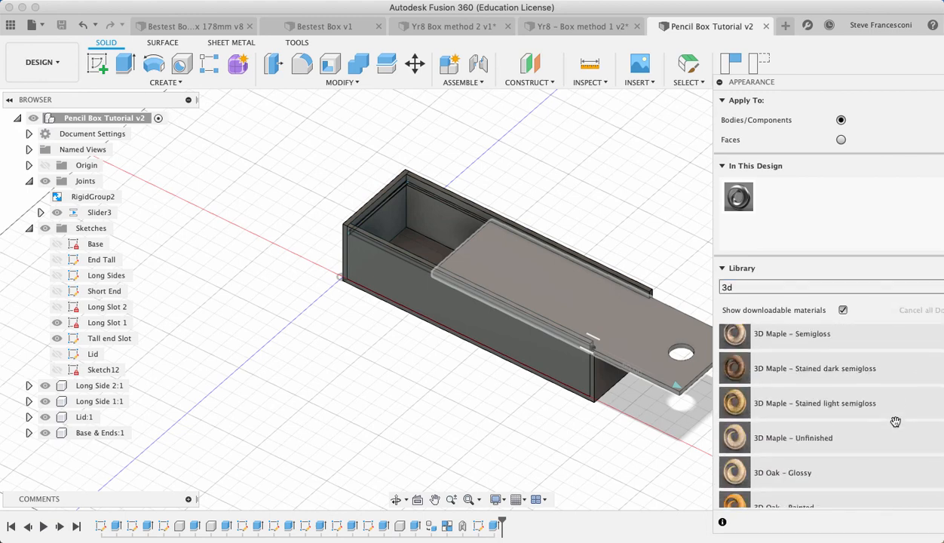
scroll(895, 421, down, 2)
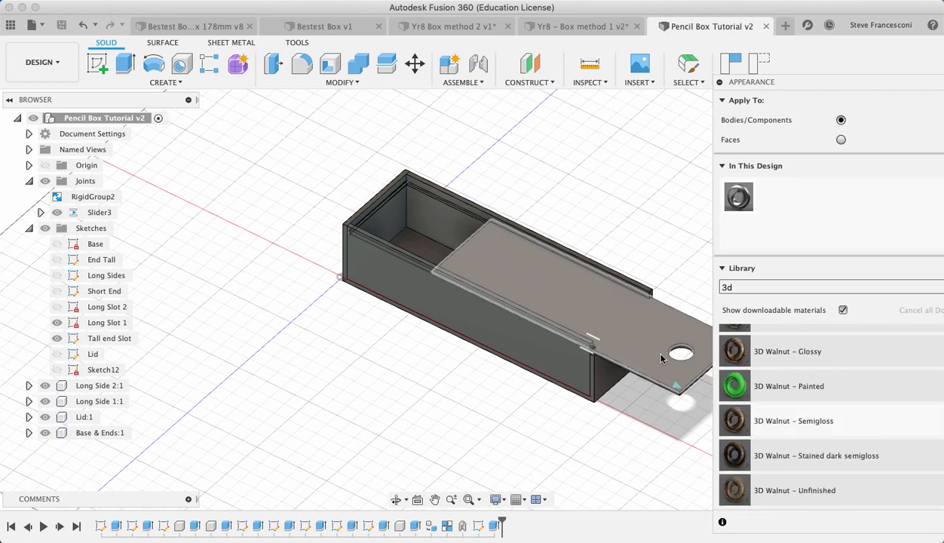
drag(733, 413, 644, 330)
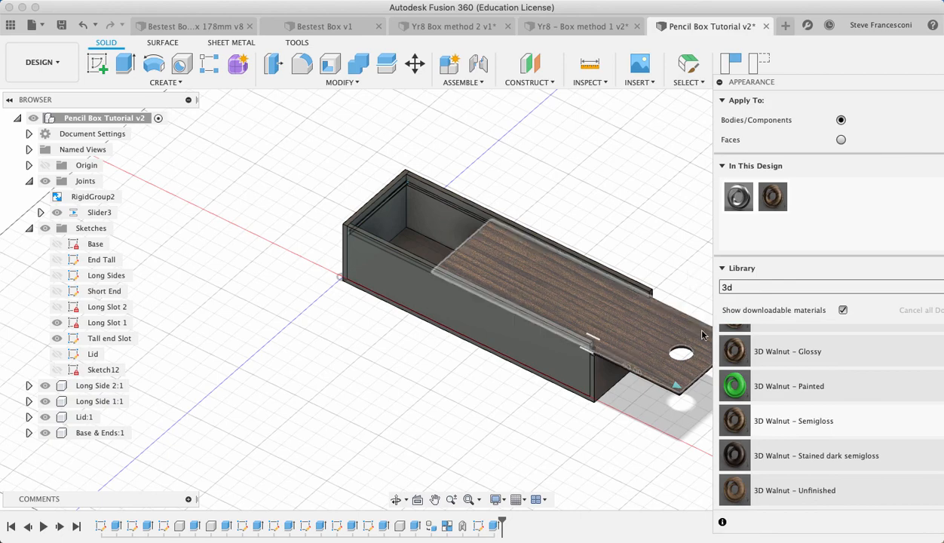
Step: Apply the 3D Oak - Semigloss appearance to both long sides of the box
scroll(677, 359, up, 4)
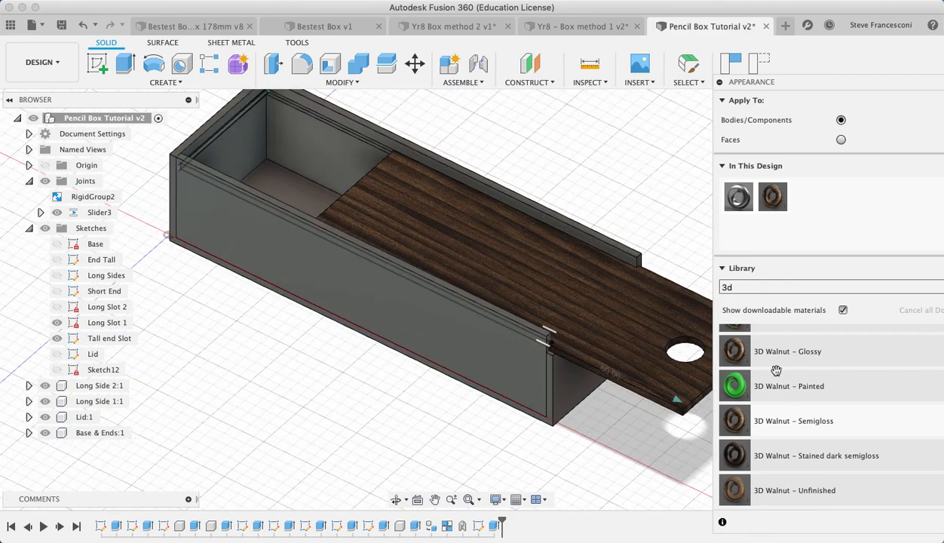
scroll(786, 389, up, 5)
scroll(786, 389, up, 8)
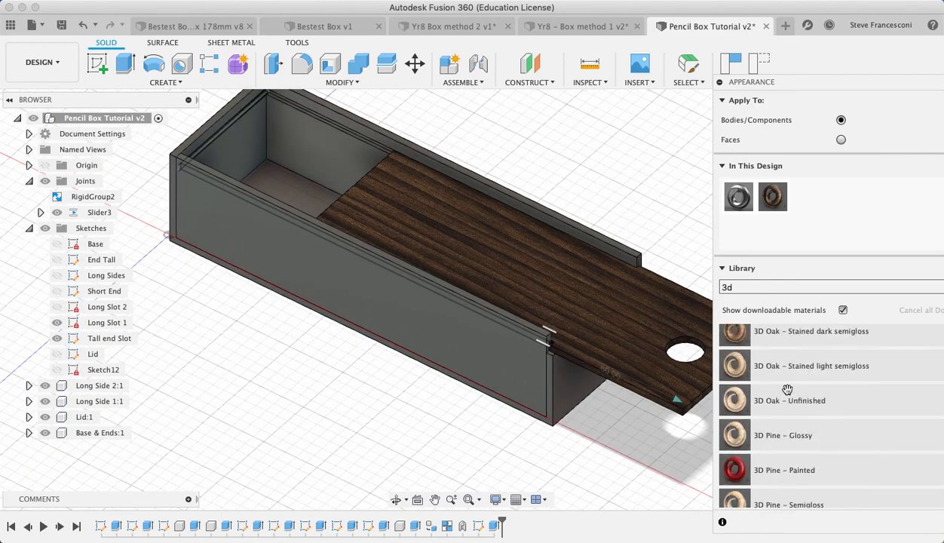
scroll(786, 389, down, 8)
scroll(801, 437, up, 3)
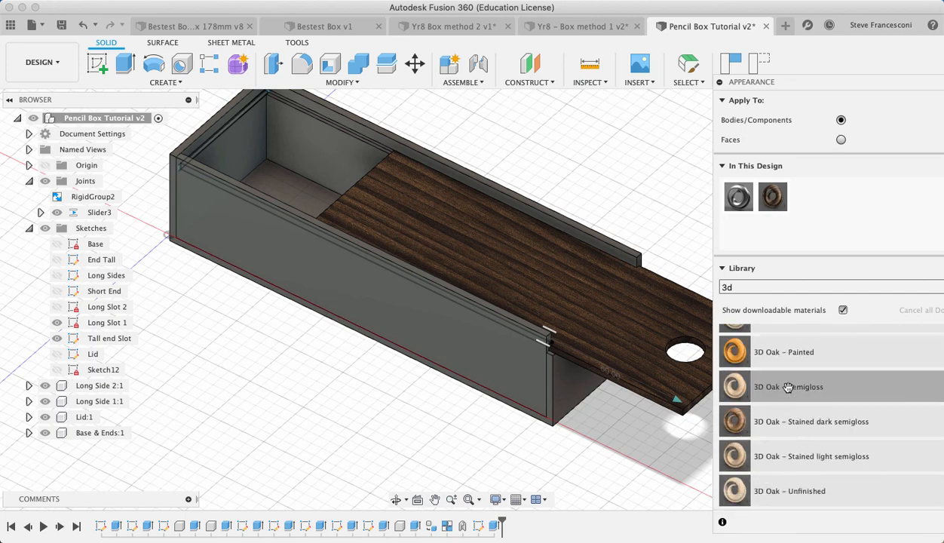
drag(788, 387, 373, 285)
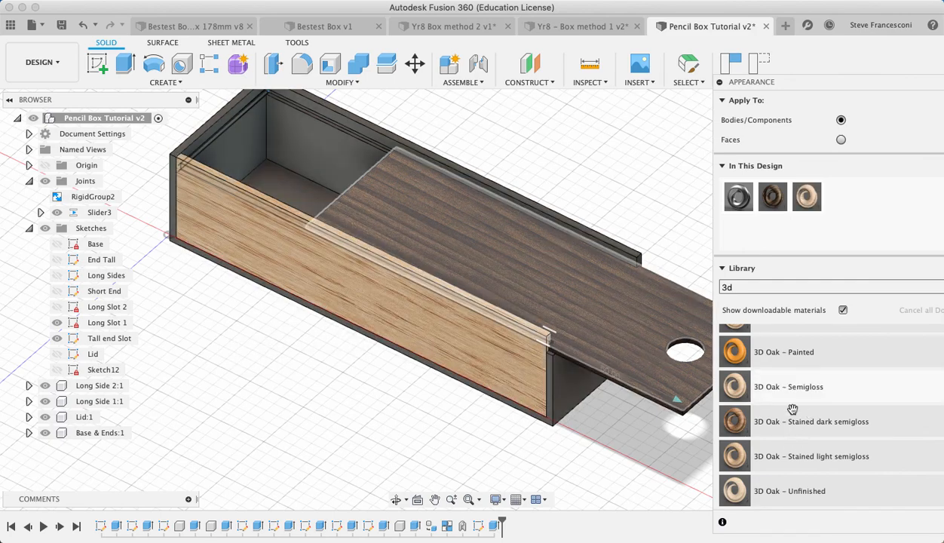
drag(759, 382, 104, 385)
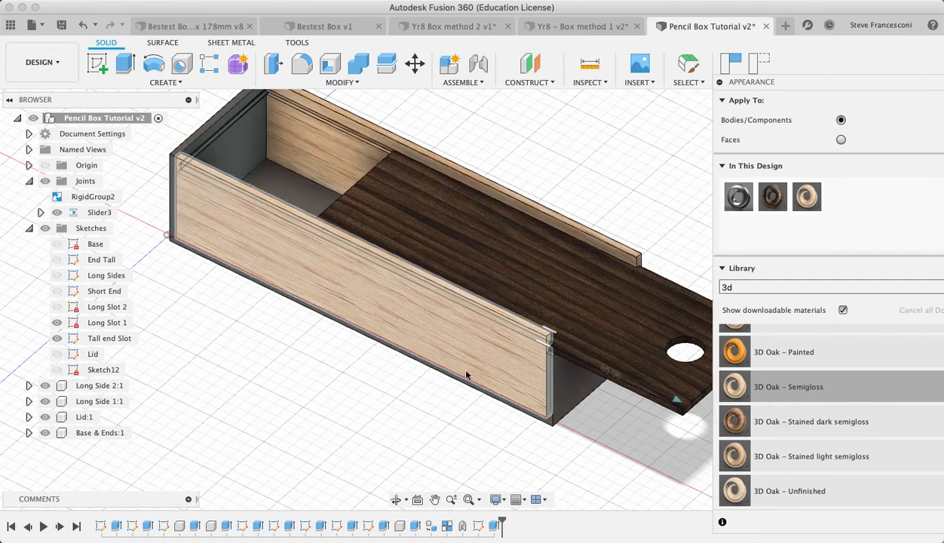
Step: Apply 3D Oak - Semigloss to the whole pencil box design, keeping the appearances already applied to child components and bodies
drag(745, 391, 233, 135)
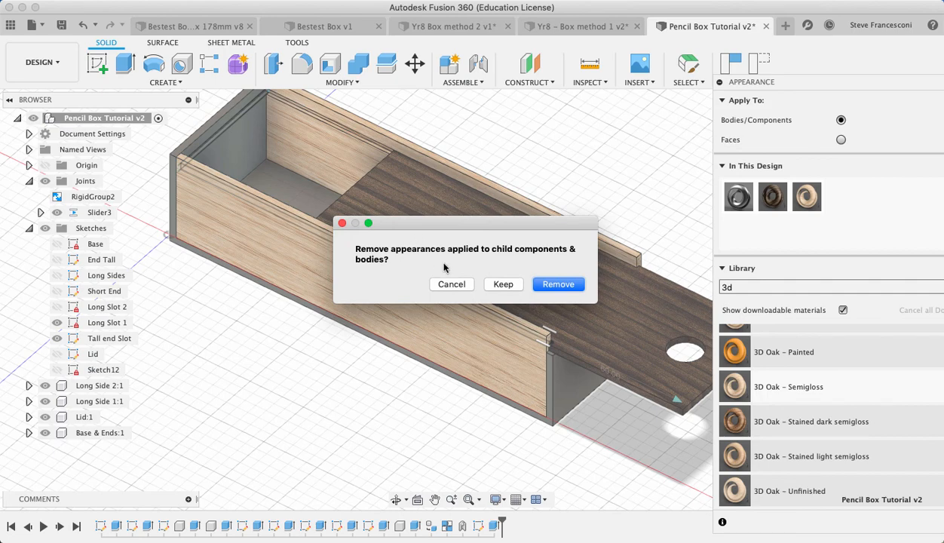
click(491, 284)
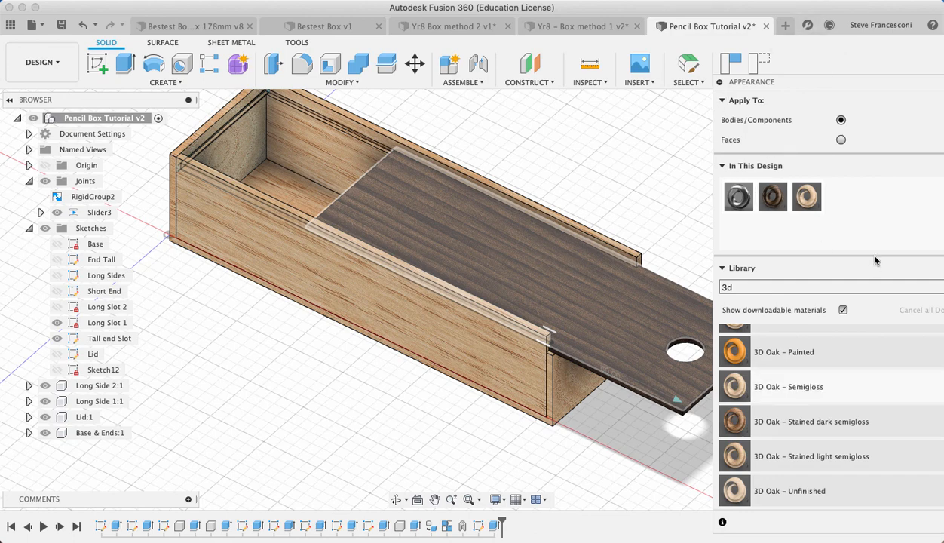
key(Escape)
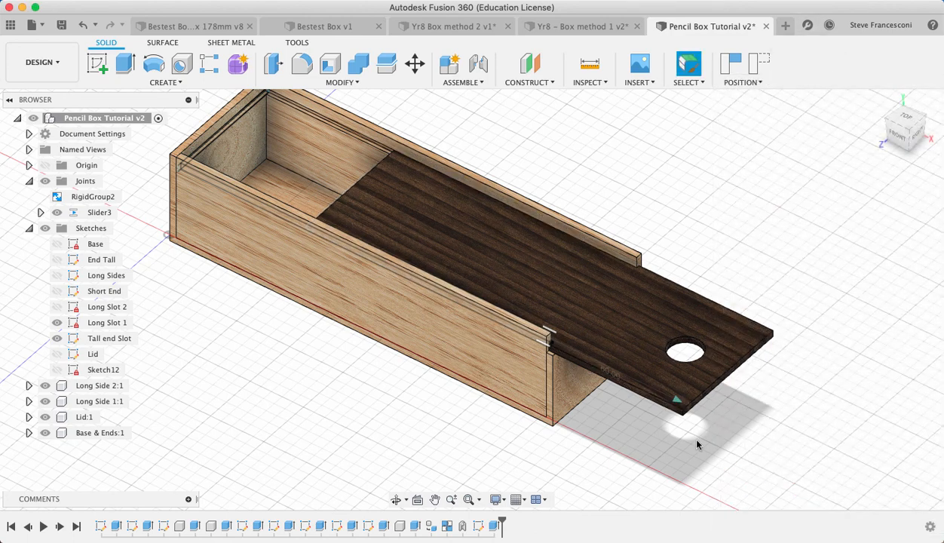
Step: Drive the lid's slider joint to 35 mm so the lid slides partly back into the box
click(676, 400)
double_click(677, 401)
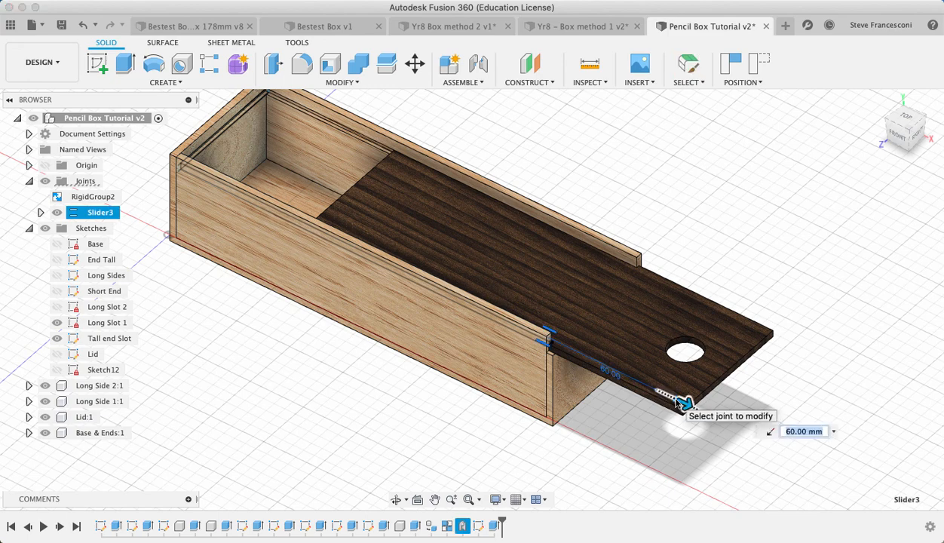
drag(680, 403, 630, 377)
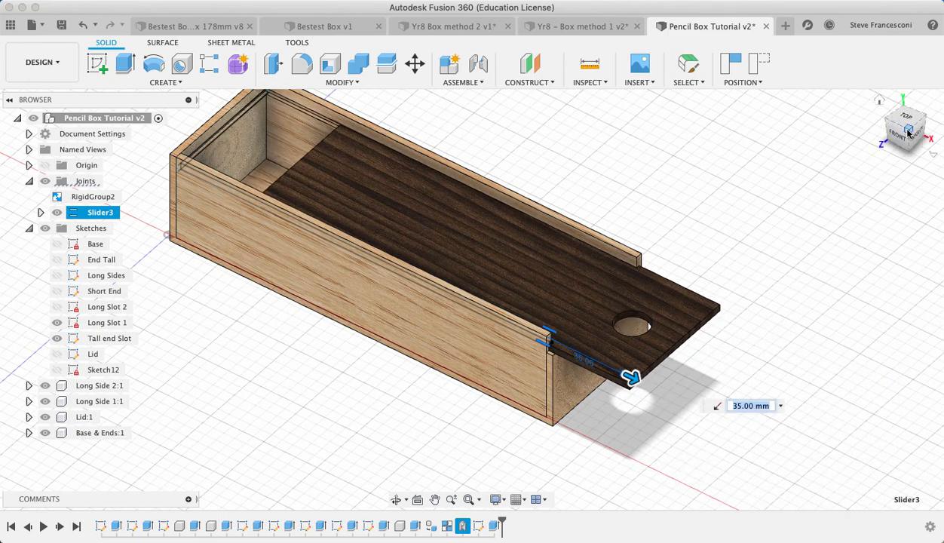
Step: Save the pencil box as a new version with the description User Saved
mouse_move(901, 128)
mouse_down()
mouse_move(916, 142)
mouse_move(881, 126)
mouse_up()
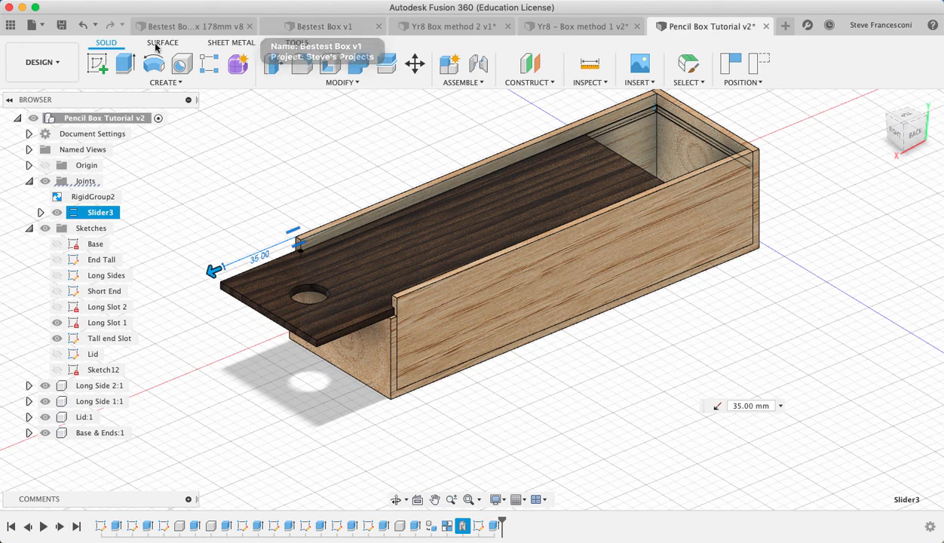
click(62, 25)
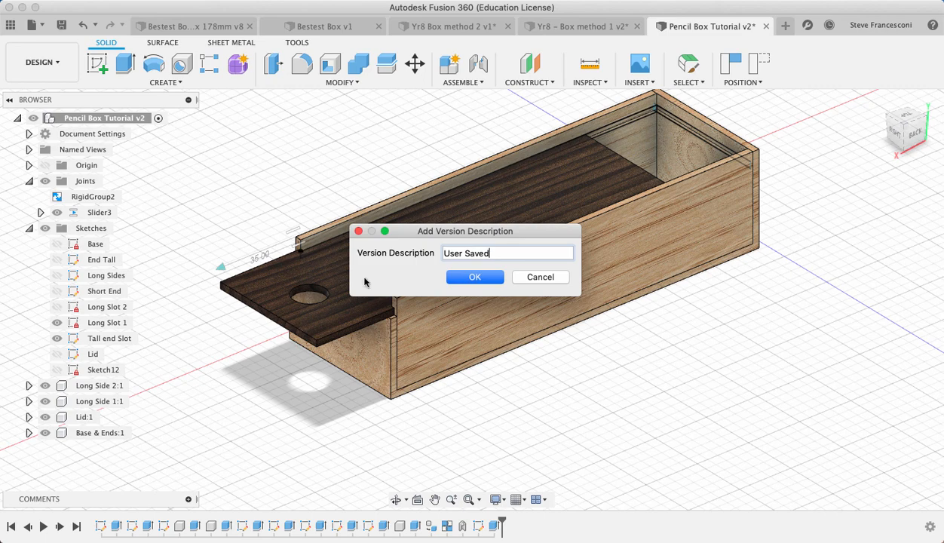
click(472, 276)
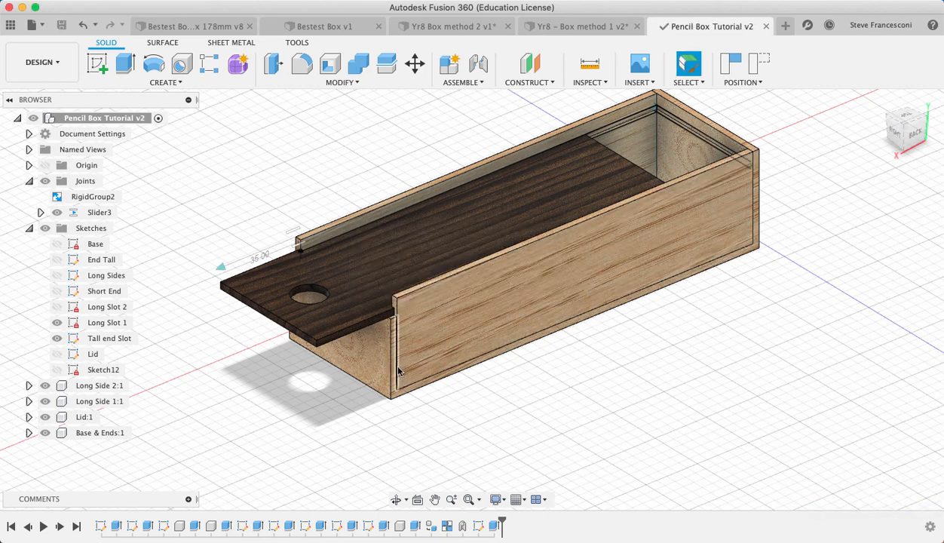
scroll(398, 370, up, 5)
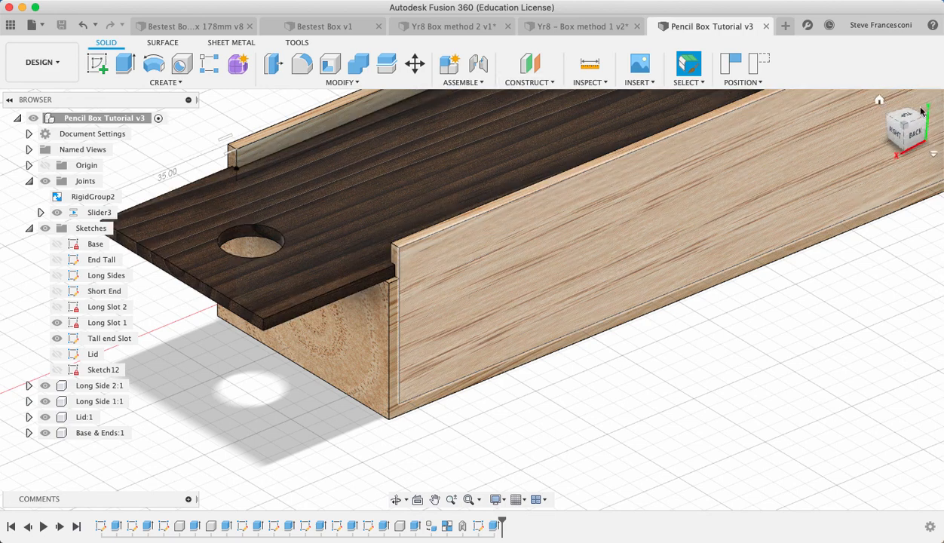
click(895, 134)
mouse_move(335, 420)
shift+middle_down()
mouse_move(754, 392)
mouse_move(799, 411)
mouse_move(770, 337)
mouse_move(917, 271)
shift+middle_up()
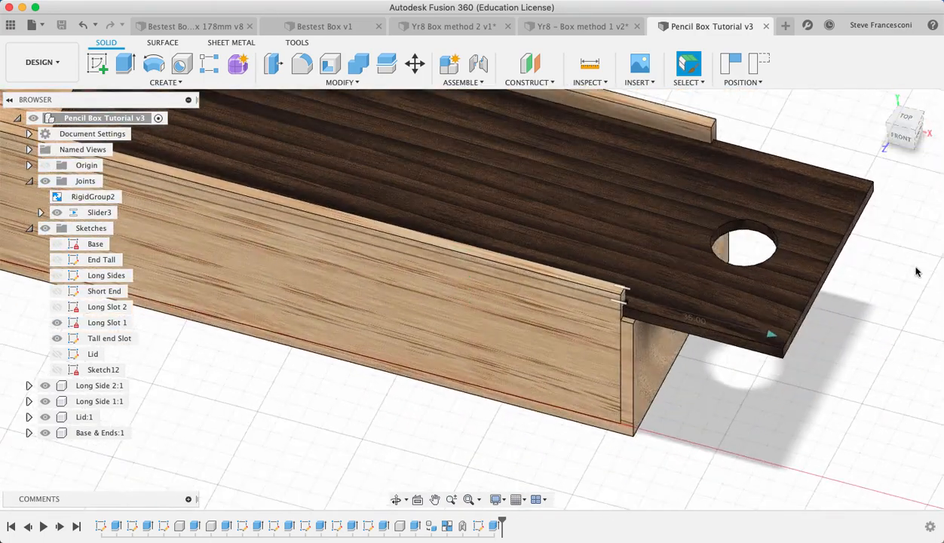
click(921, 2)
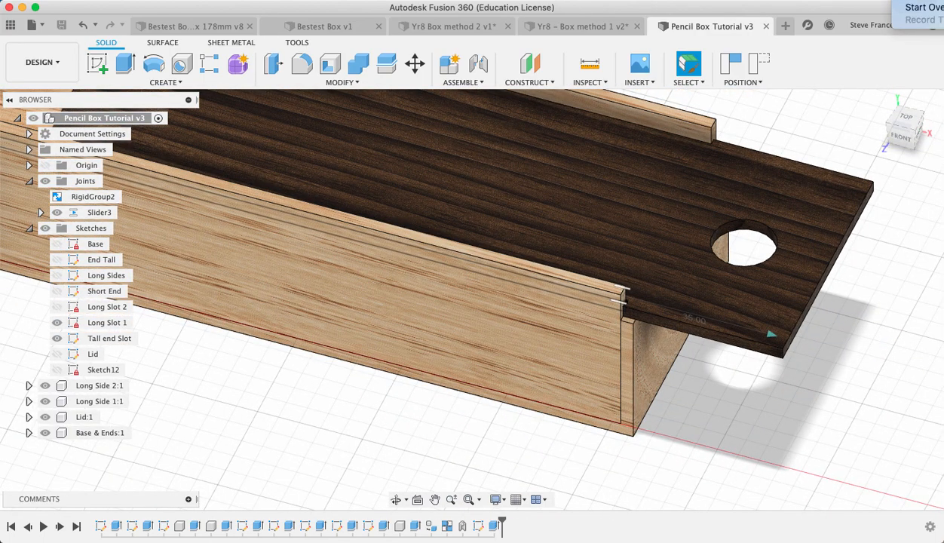